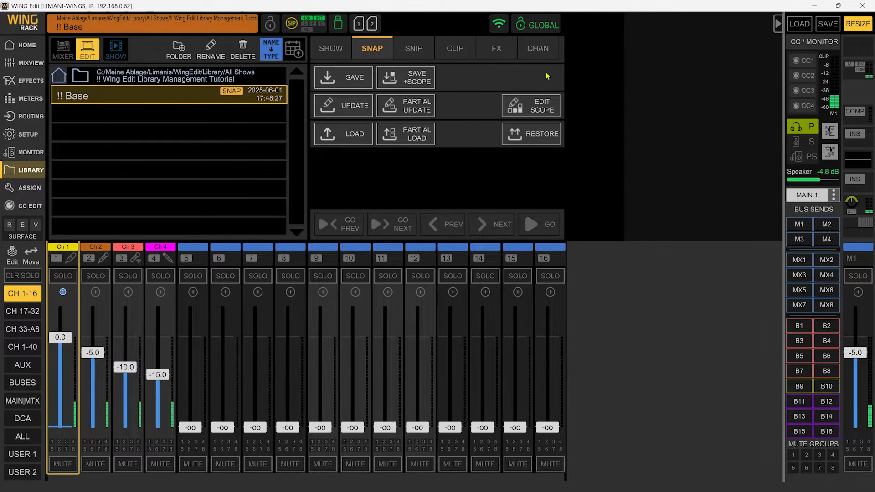
- Set the library's working folder to Meine Ablage on Google Drive, and browse into the Limanis folder and back
left_click(60, 78)
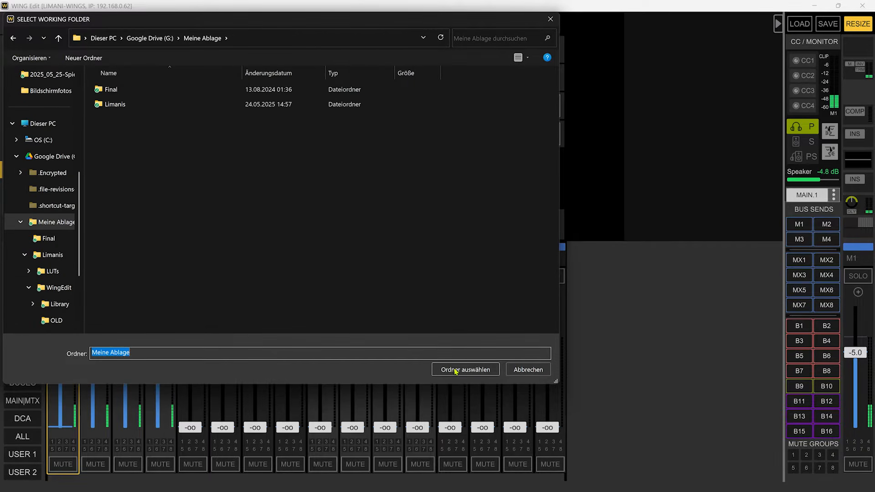
left_click(473, 373)
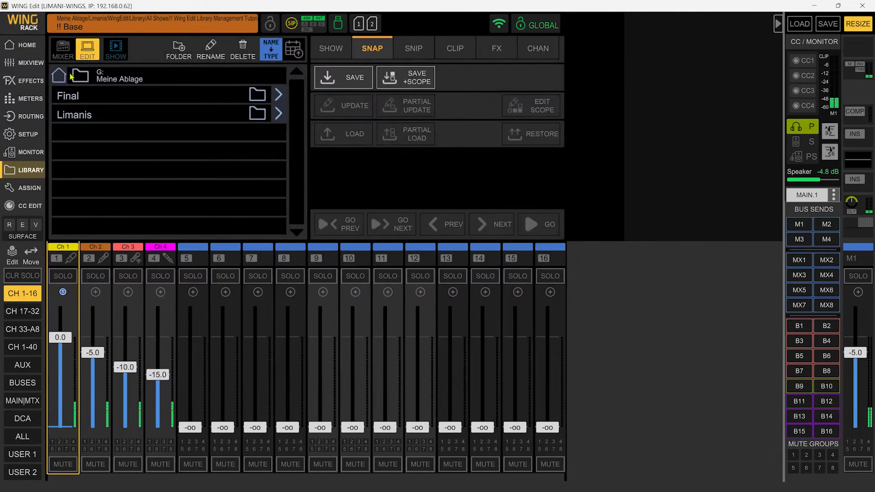
left_click(279, 114)
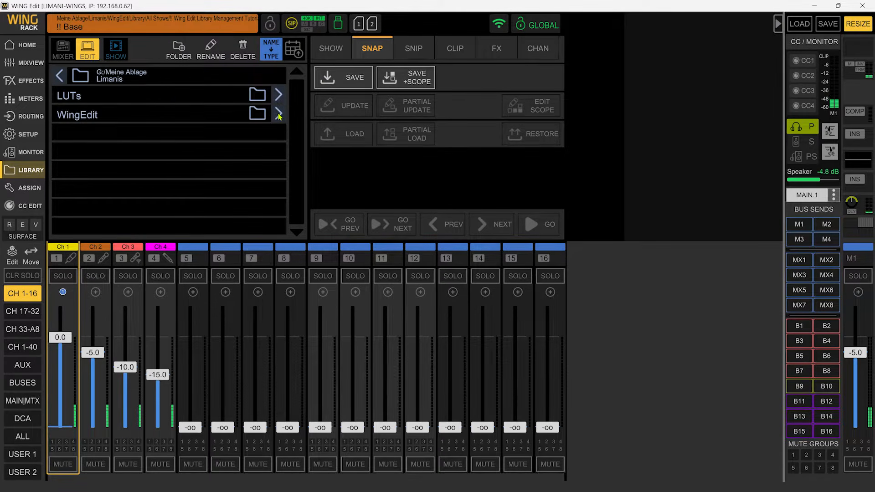
left_click(278, 114)
left_click(59, 76)
left_click(59, 77)
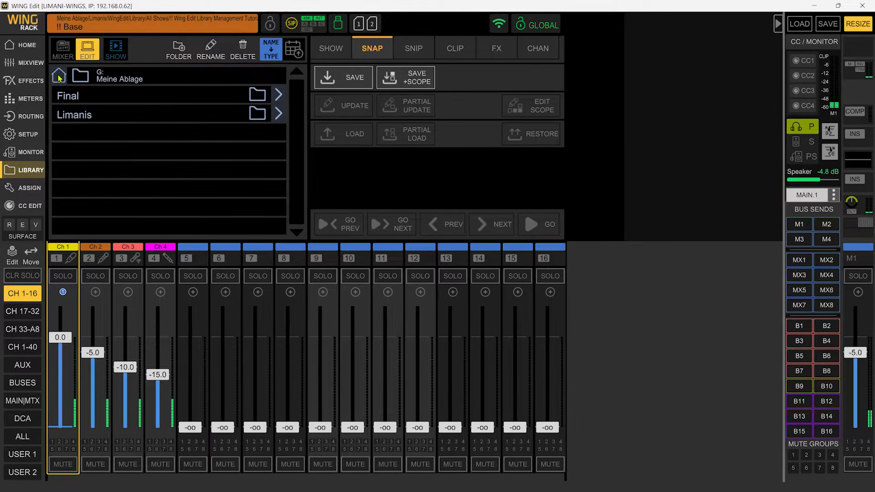
- Set the working folder to WingEdit inside Limanis, and look into its Library subfolder before returning to WingEdit
left_click(81, 77)
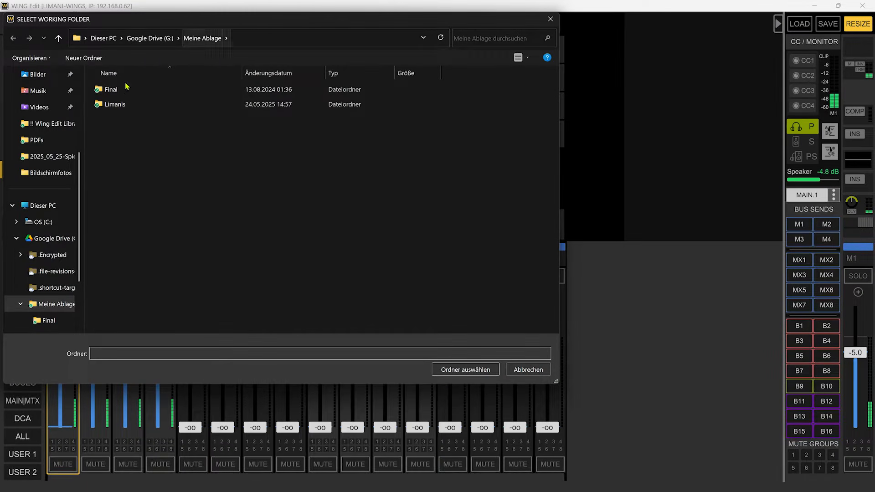
left_click(130, 105)
double_click(131, 105)
double_click(137, 108)
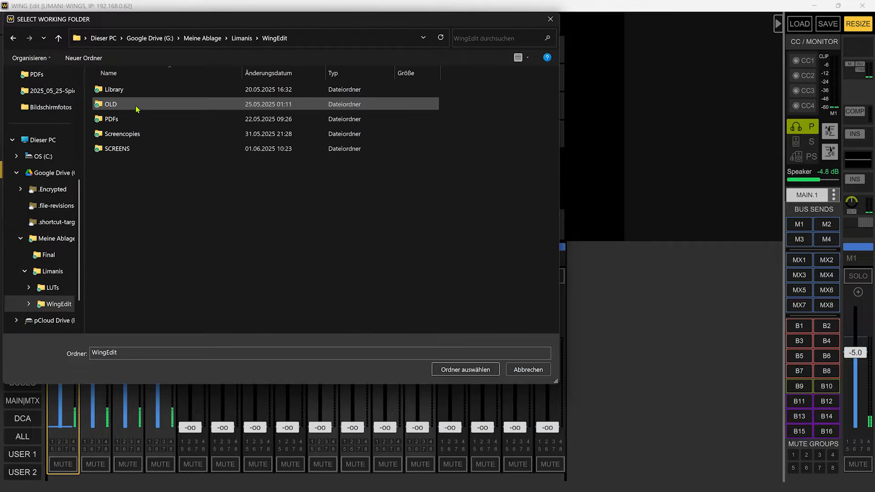
left_click(464, 369)
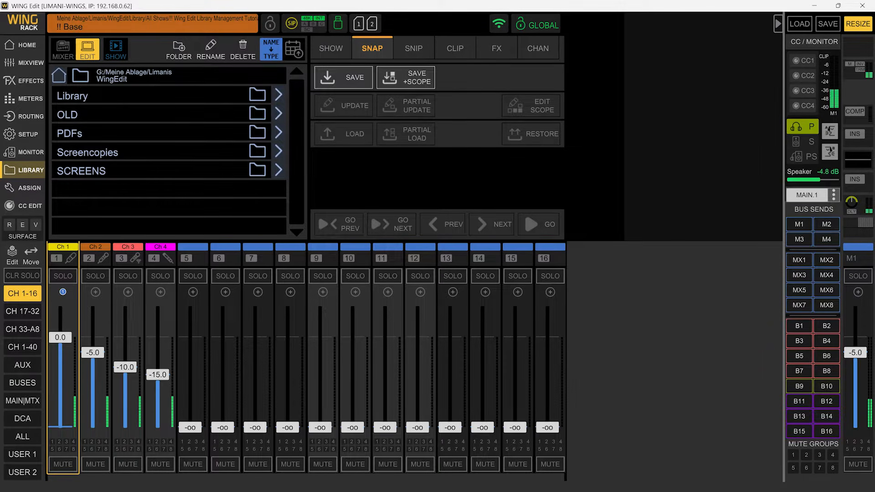
left_click(279, 99)
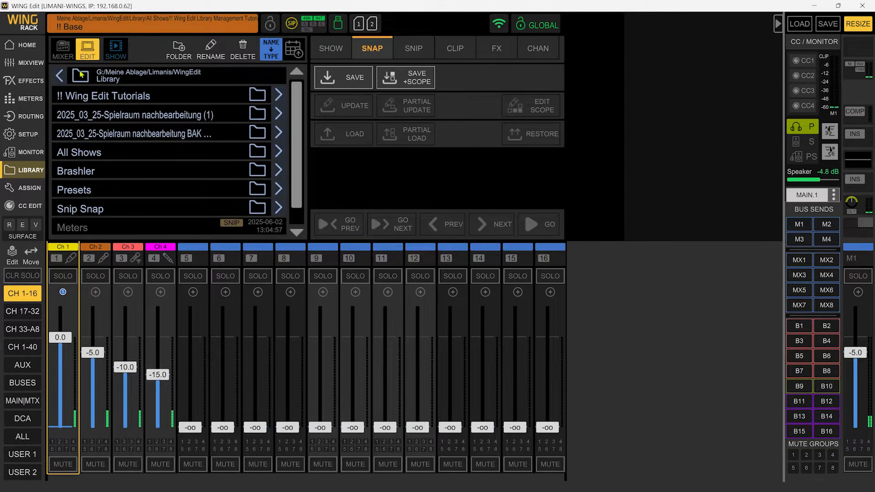
left_click(59, 76)
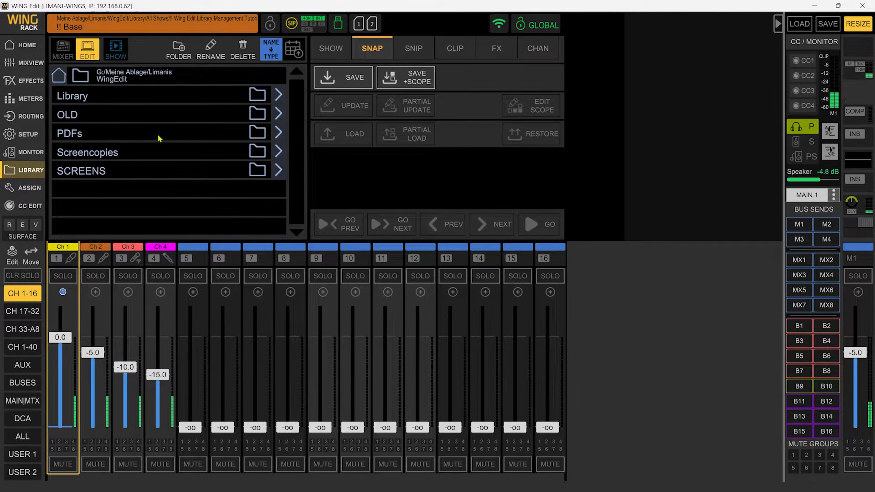
- Set the working folder to "!! Wing Edit Library Management Tutorial" under Meine Ablage, Limanis, WingEdit, Library, All Shows
left_click(63, 80)
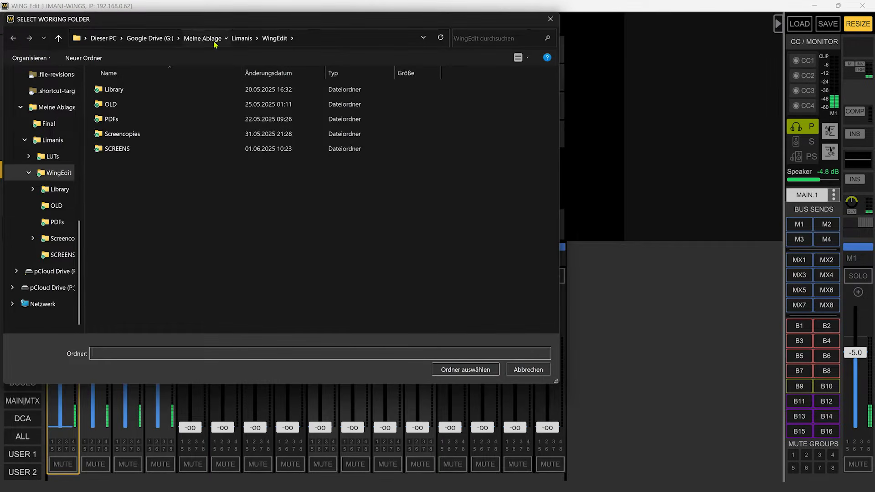
left_click(214, 41)
double_click(190, 104)
double_click(189, 104)
double_click(189, 89)
double_click(190, 133)
left_click(185, 93)
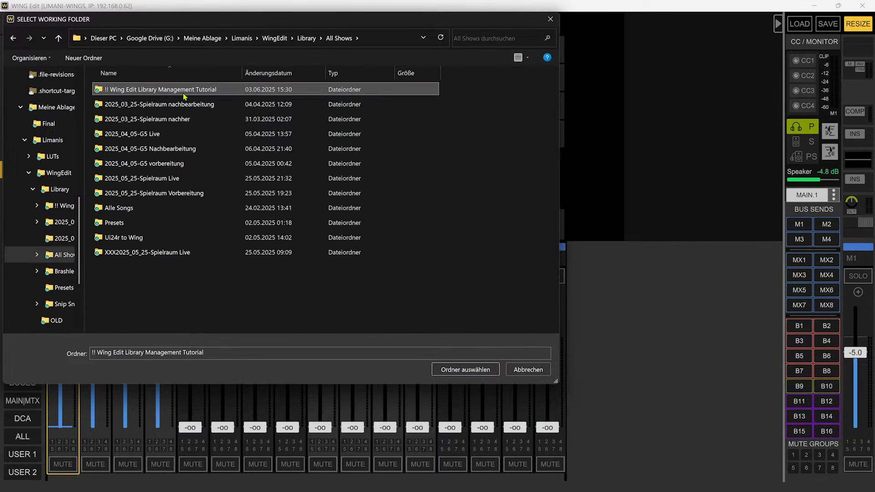
double_click(184, 91)
left_click(456, 369)
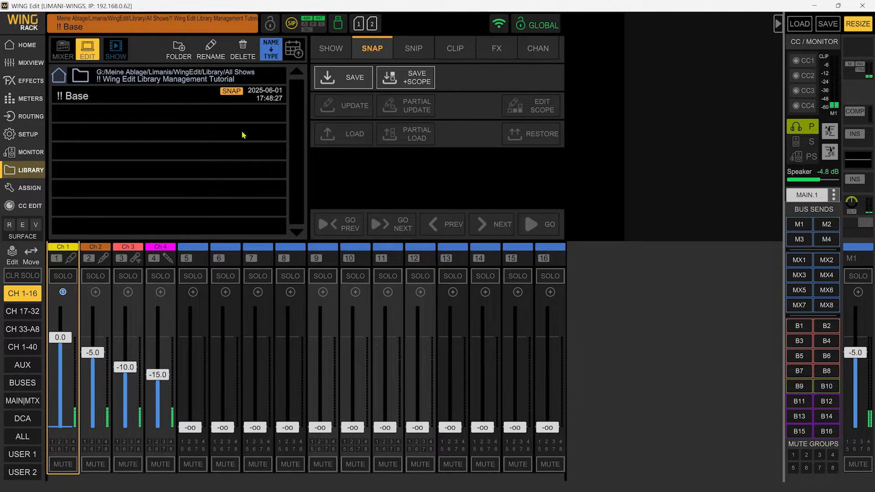
- Switch to File Explorer and create a text document with the default name beside !! Base.snap in the tutorial folder
key("alt+Tab")
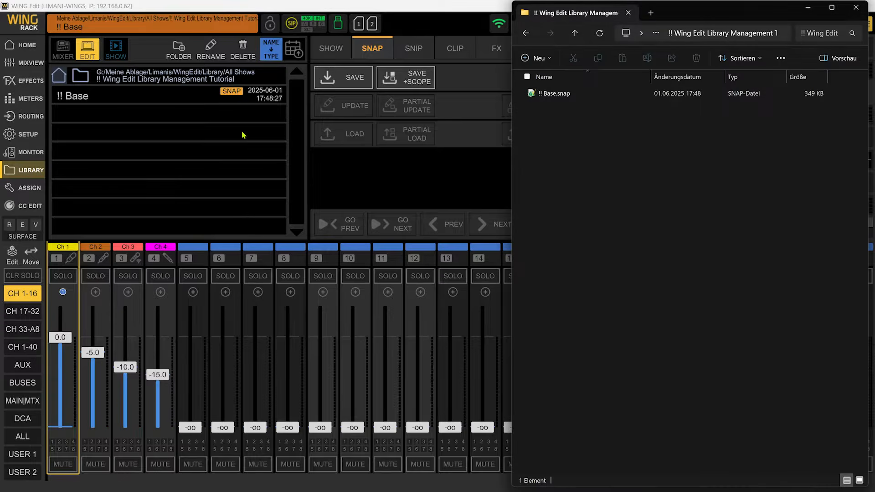
left_click(570, 97)
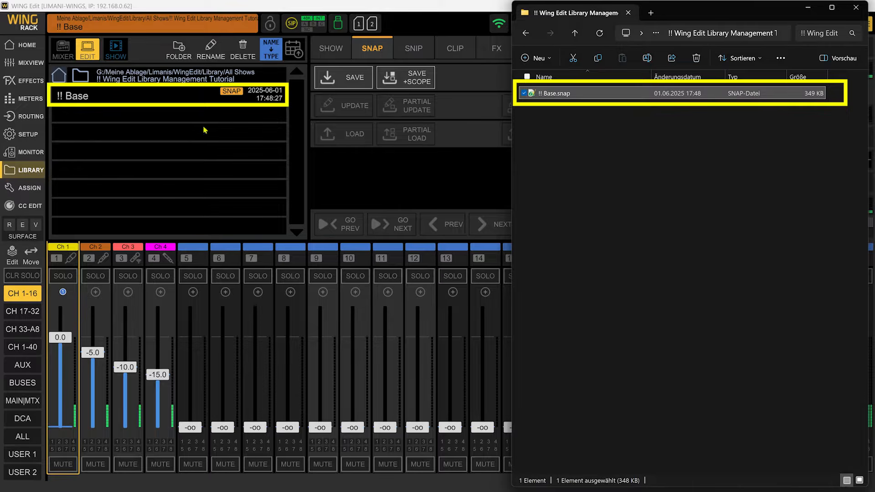
right_click(572, 134)
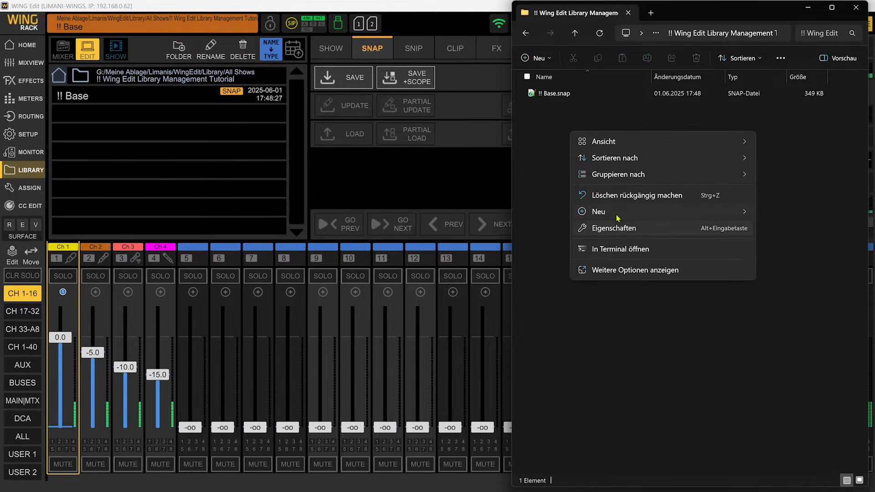
mouse_move(618, 218)
left_click(533, 255)
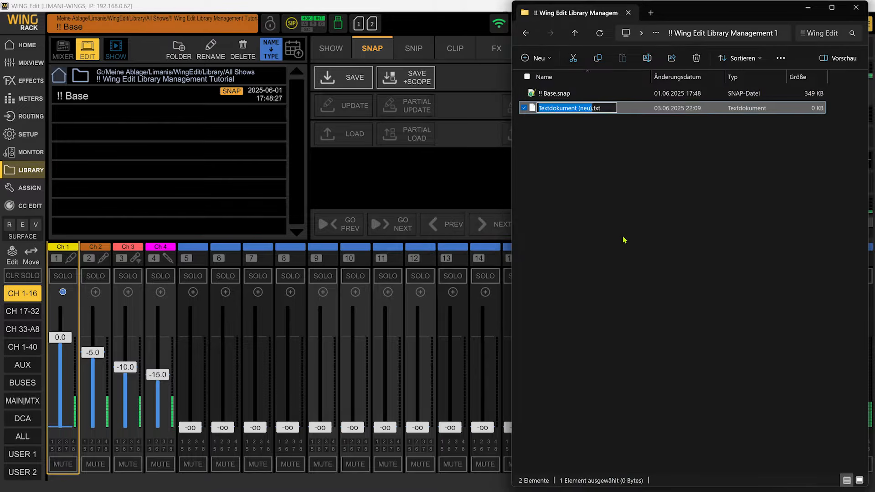
key("Return")
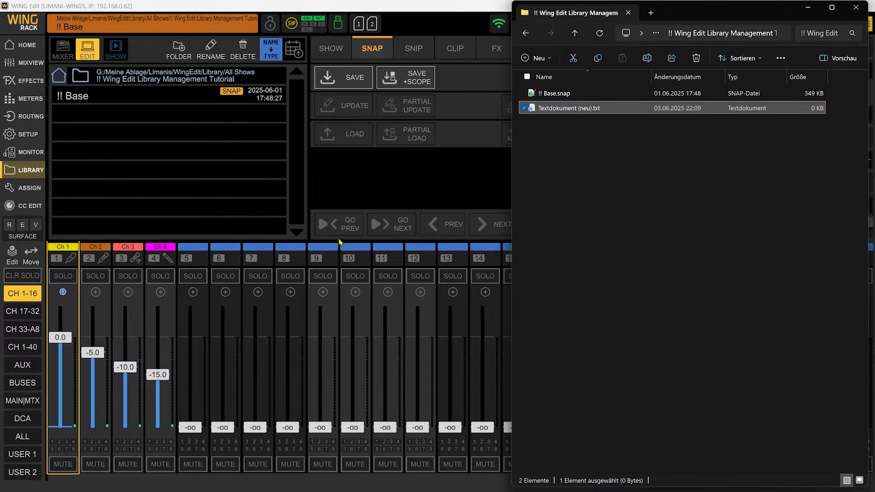
- Return to WING Edit and choose the same tutorial folder again as working folder to check its library listing
left_click(167, 134)
left_click(81, 75)
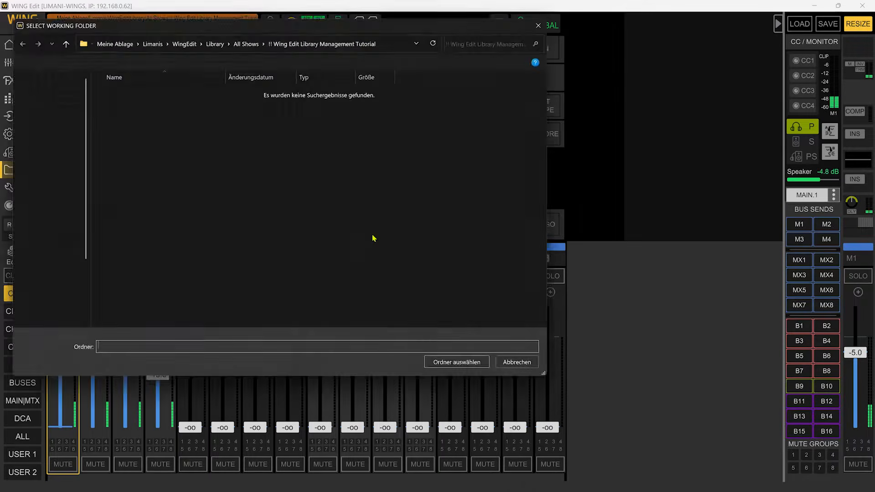
left_click(463, 370)
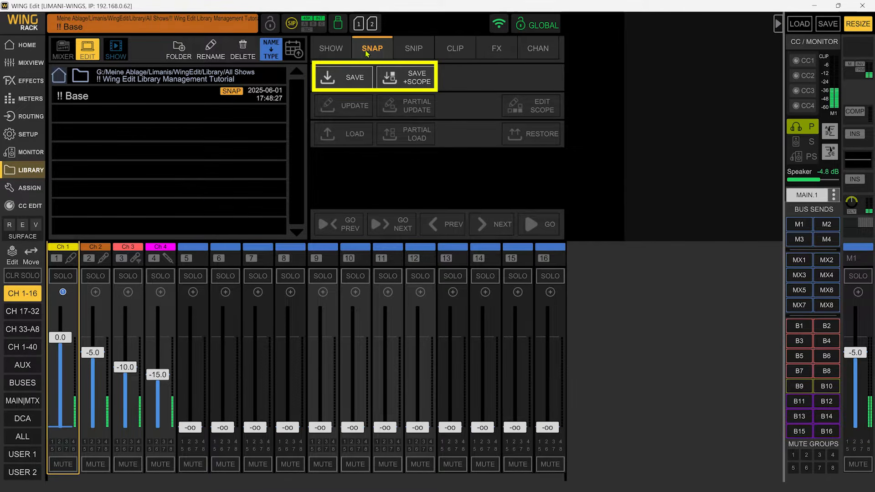
- Look through the saving options for SNIP, CLIP, FX and CHAN, and return to the SNAP options
left_click(414, 48)
left_click(454, 49)
left_click(496, 48)
left_click(538, 49)
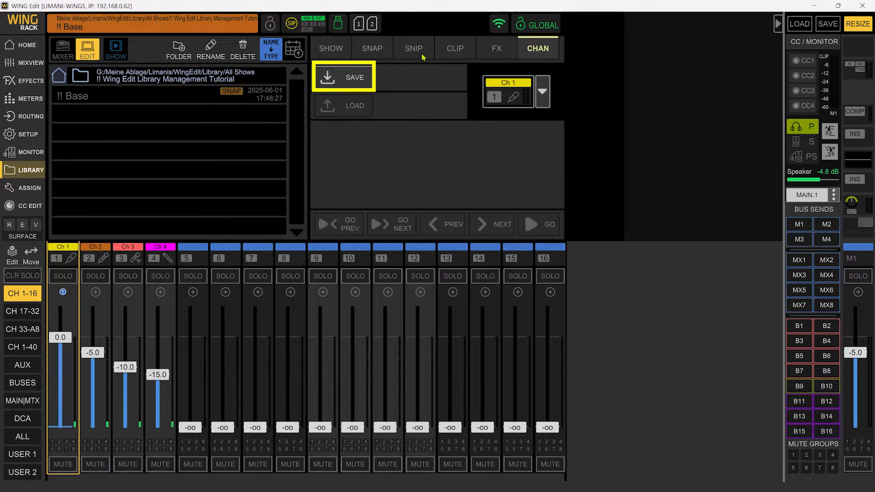
left_click(373, 48)
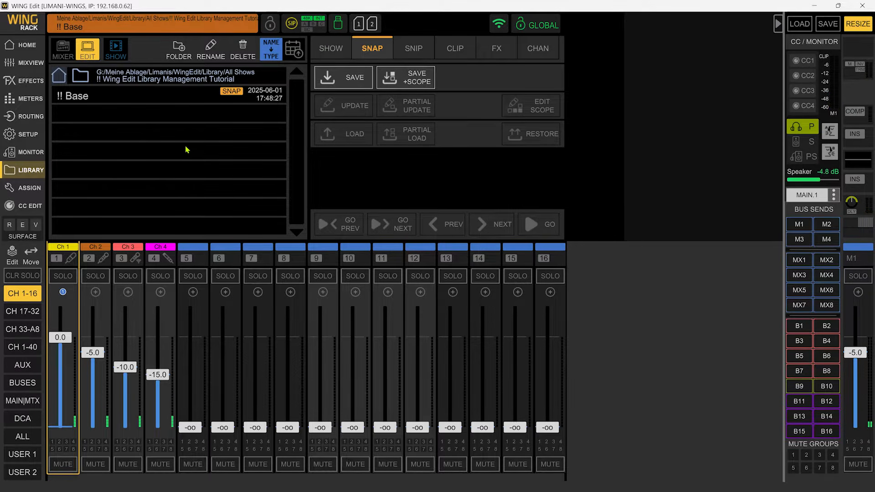
- Create a library folder named "New Folder" in the tutorial folder and check for it in File Explorer
left_click(168, 94)
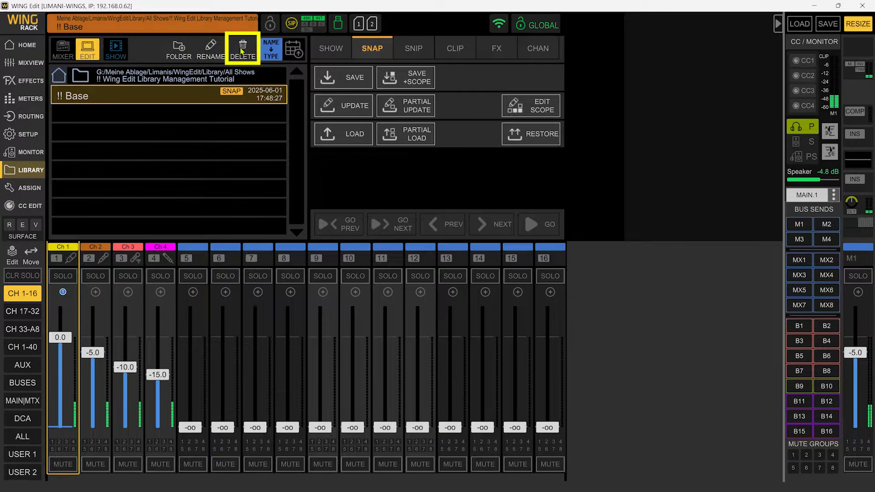
left_click(178, 53)
type("New")
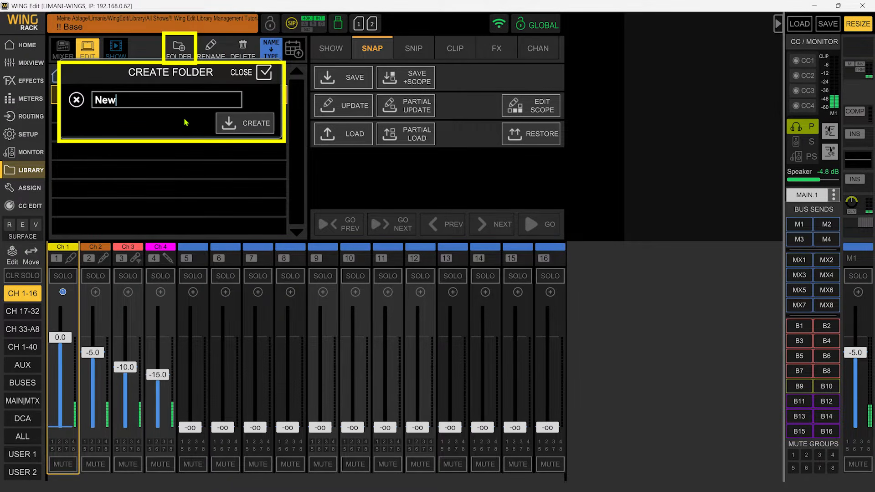
type(" Folder")
key("Return")
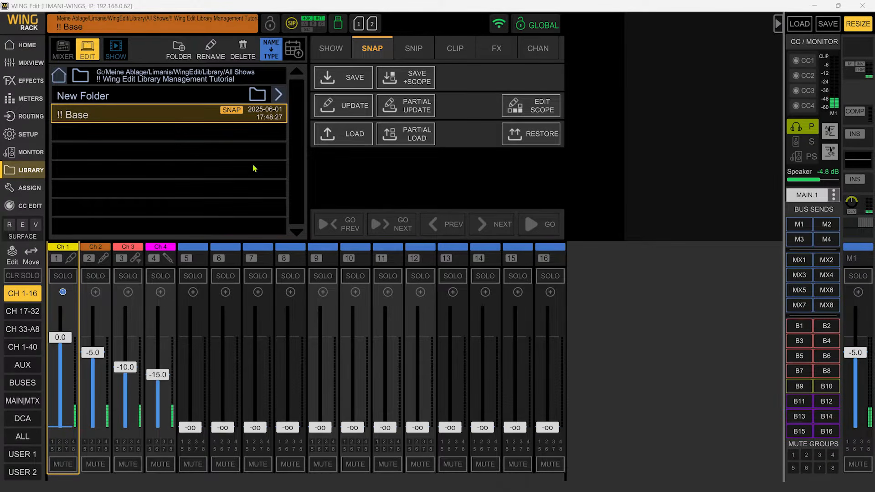
key("alt+Tab")
left_click(552, 109)
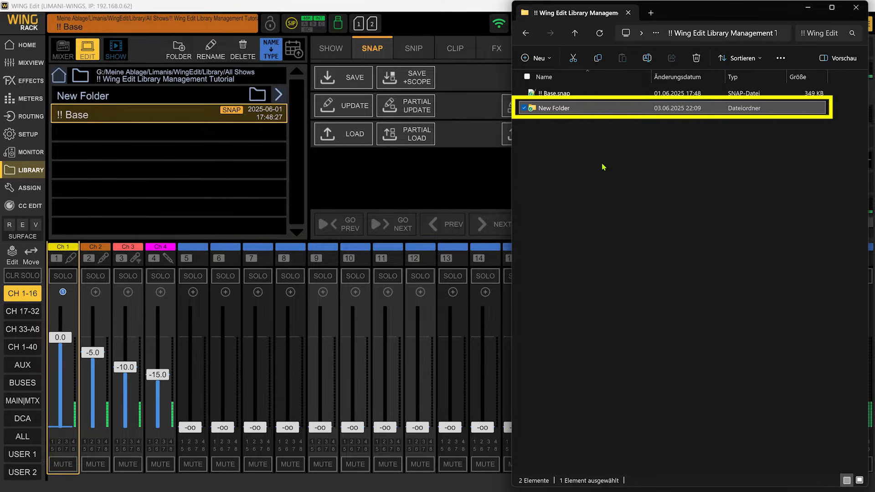
- Return to WING Edit and delete "New Folder" from the library
left_click(150, 102)
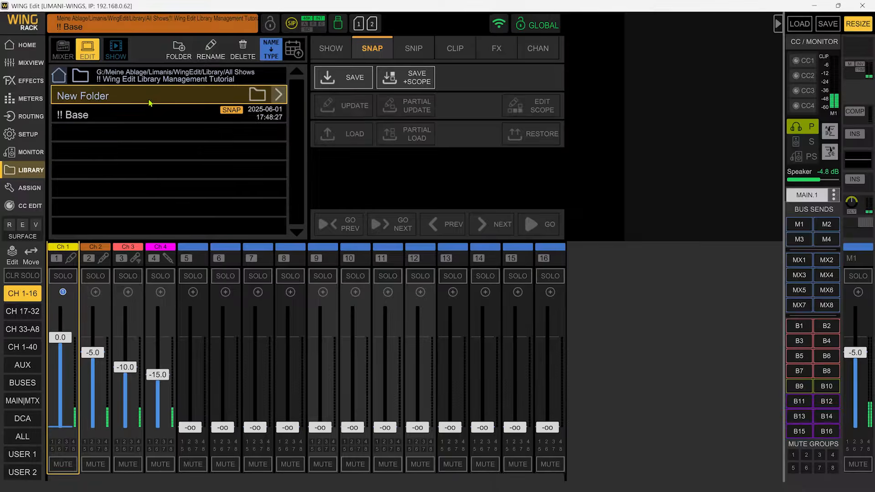
left_click(249, 52)
left_click(380, 178)
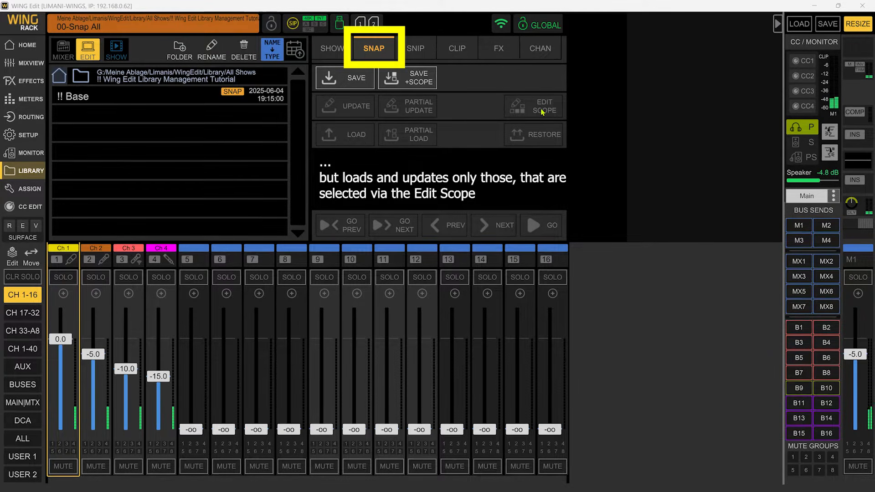
- Examine the SNIP options and the parameters offered by Add Items, leaving the selection without adding any
left_click(414, 47)
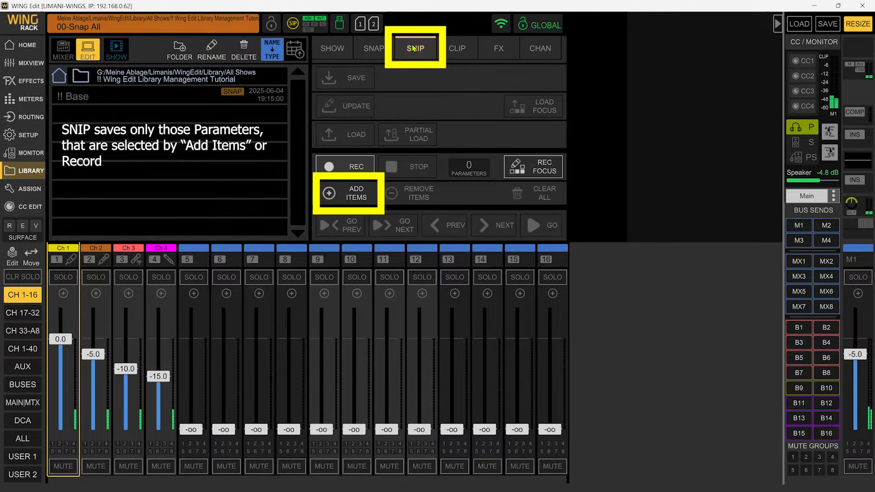
left_click(363, 201)
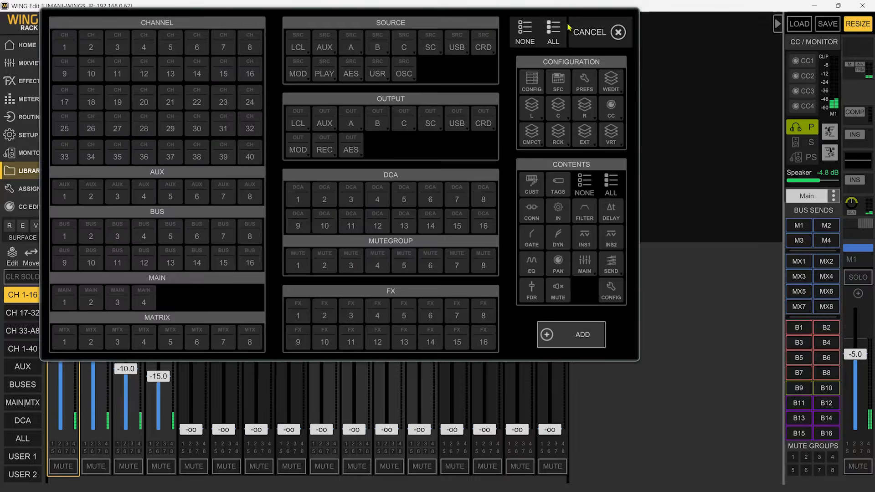
left_click(589, 34)
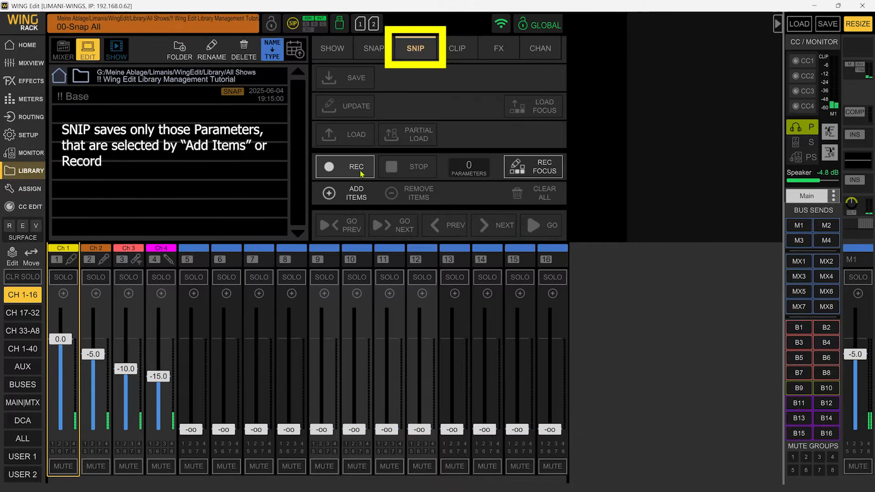
left_click(407, 173)
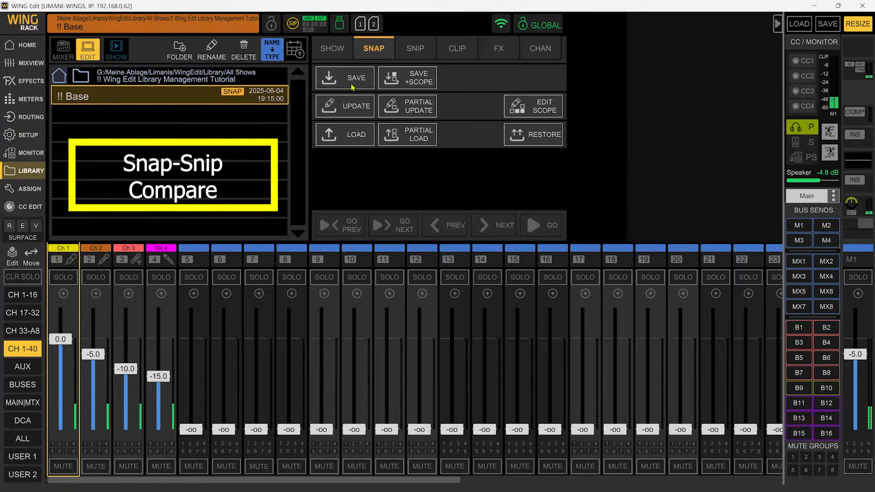
- Save the current mixer state as a snapshot named "00-Snap All" in the tutorial folder
left_click(347, 79)
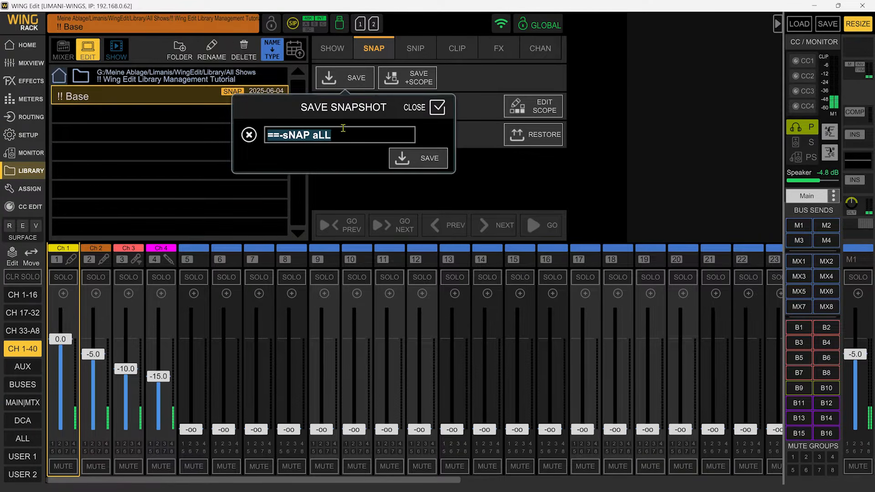
type("00-")
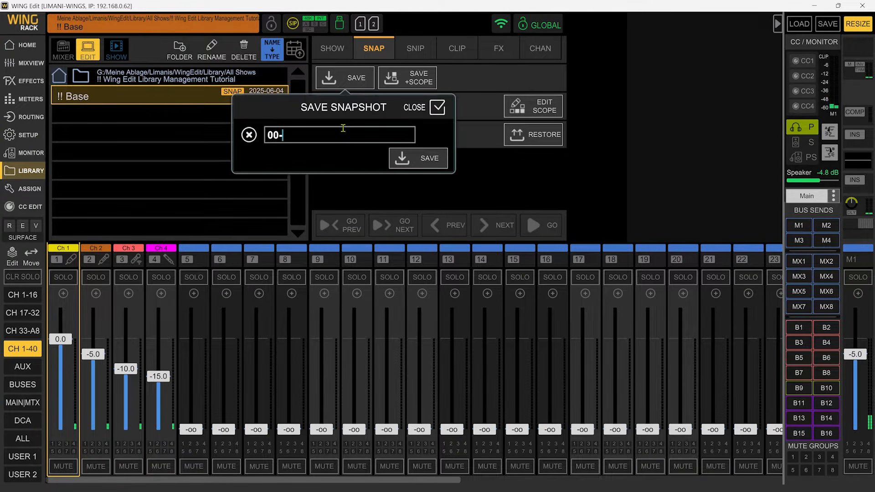
type("Snap All")
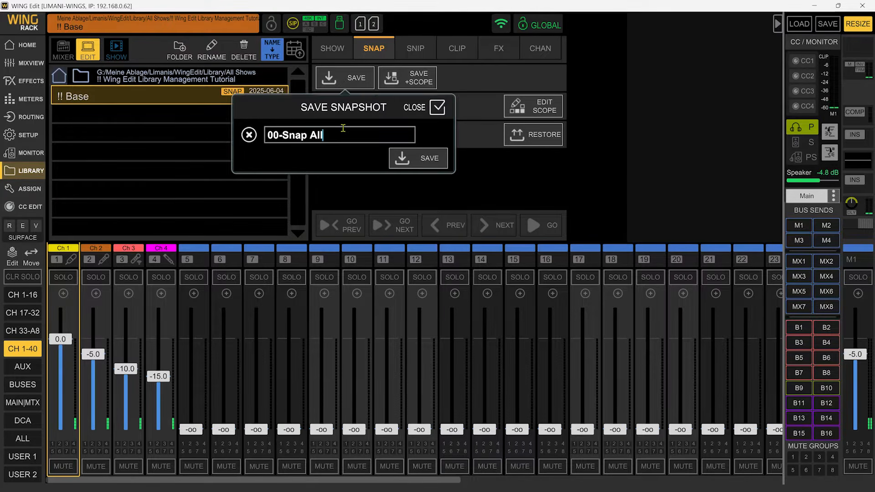
left_click(420, 166)
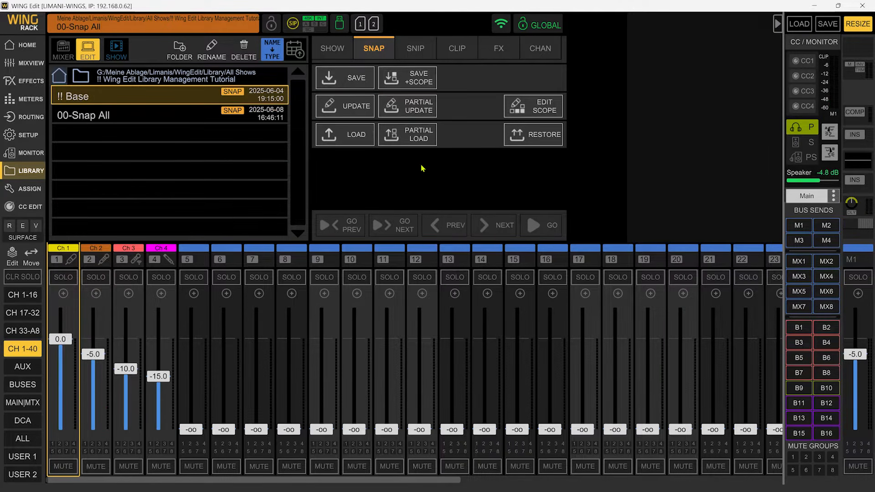
- Add every available mixer parameter to the snippet, covering all channels, sources, outputs, configuration and contents
left_click(400, 54)
left_click(353, 190)
left_click(567, 42)
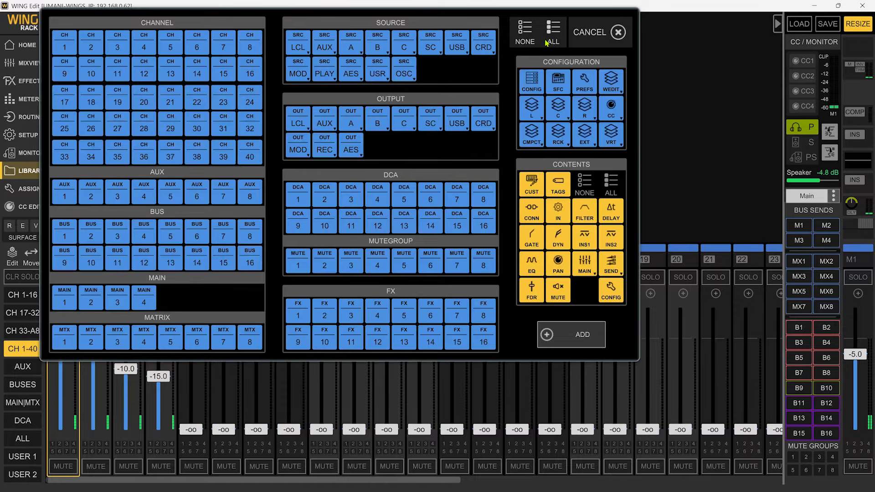
left_click(572, 339)
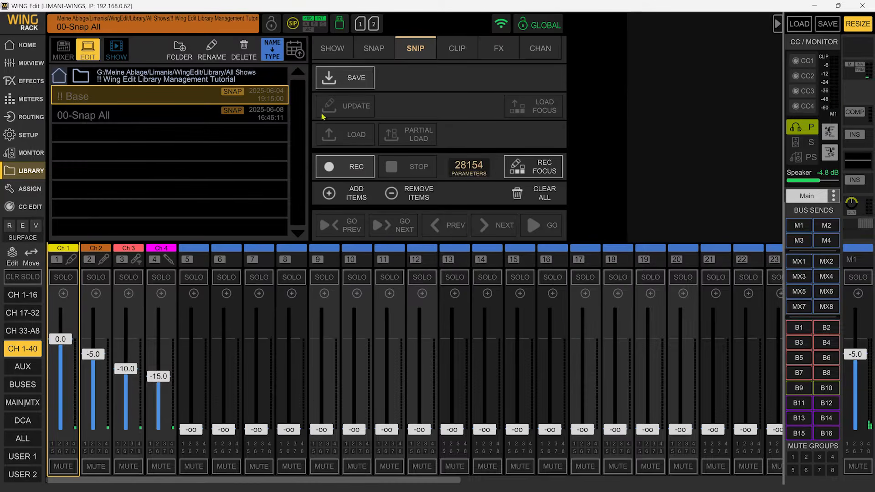
- Save the snippet as "00-Snip All" in the tutorial folder
left_click(352, 79)
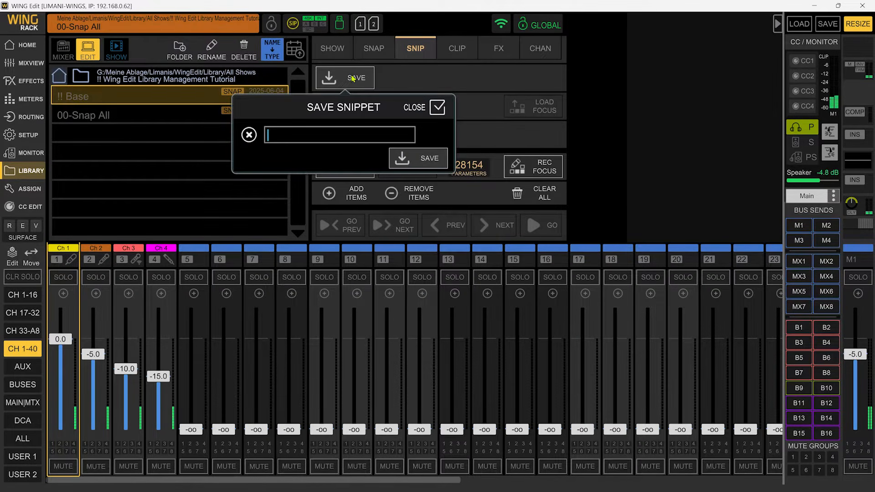
type("00-Snip All")
key("Return")
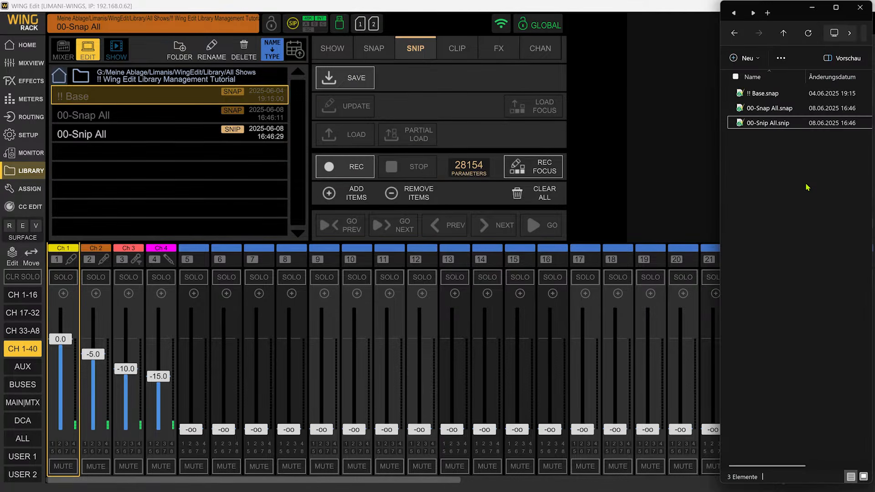
- Open 00-Snap All.snap from File Explorer in Notepad++, format its content as indented JSON and collapse it
double_click(783, 109)
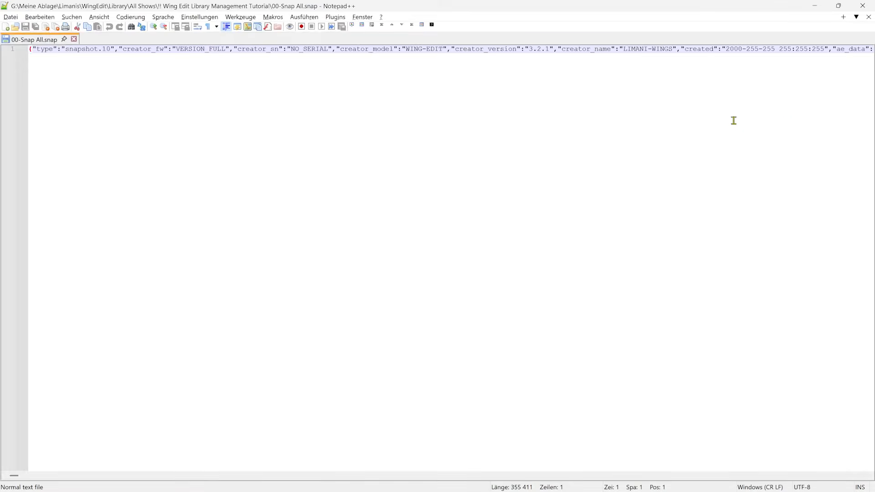
key("ctrl+alt+shift+m")
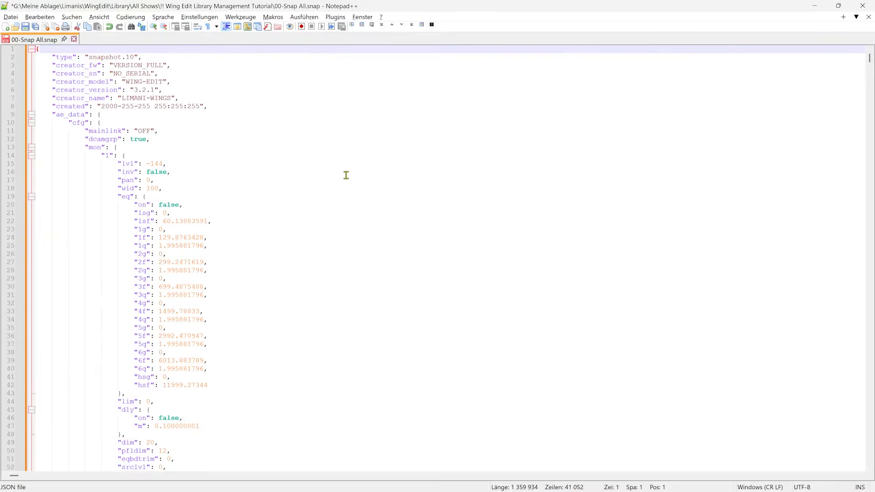
key("ctrl+z")
- Open 00-Snip All.snip from File Explorer in Notepad++, format it as indented JSON and collapse it
key("alt+Tab")
double_click(758, 121)
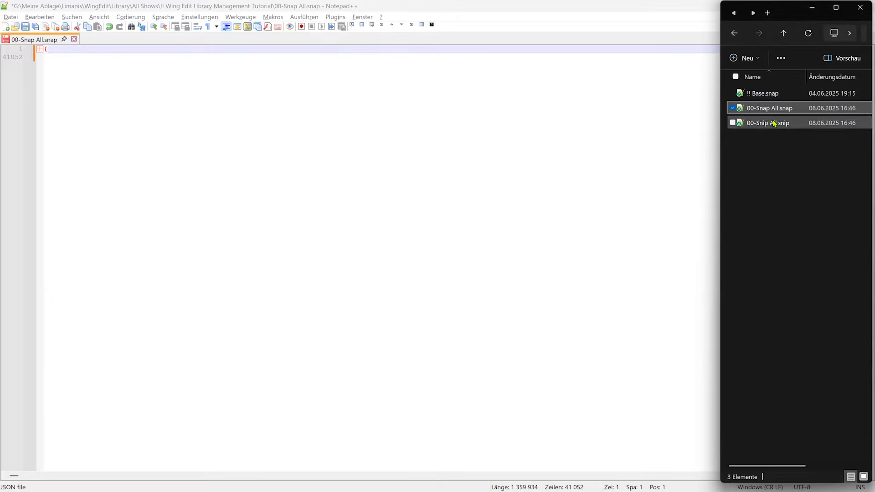
key("ctrl+alt+shift+m")
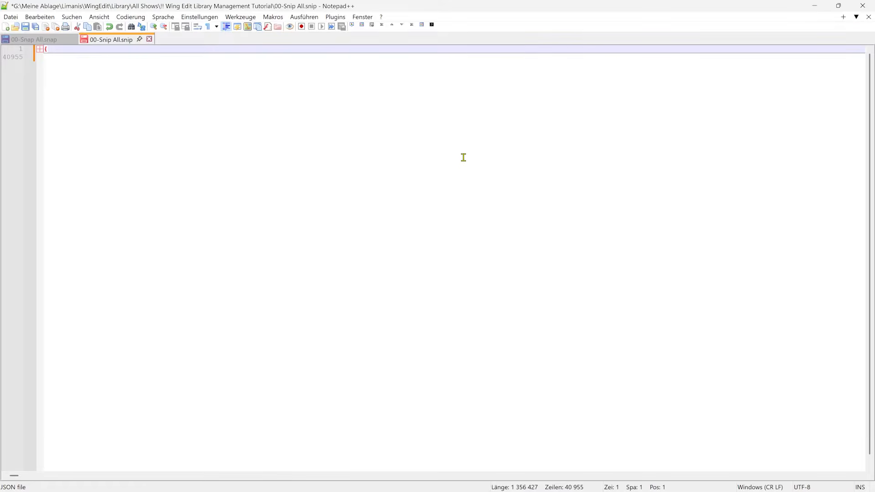
- Set 00-Snap All.snap as the first file to compare and run the comparison against 00-Snip All.snip
left_click(46, 41)
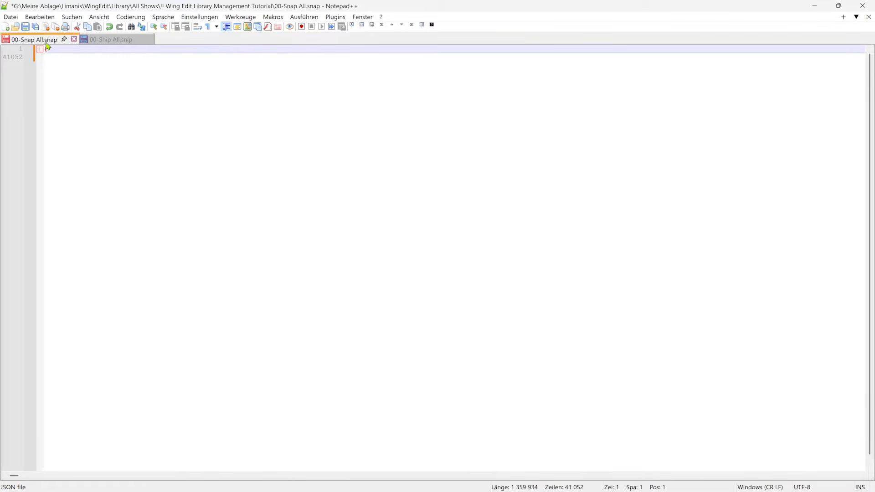
left_click(336, 17)
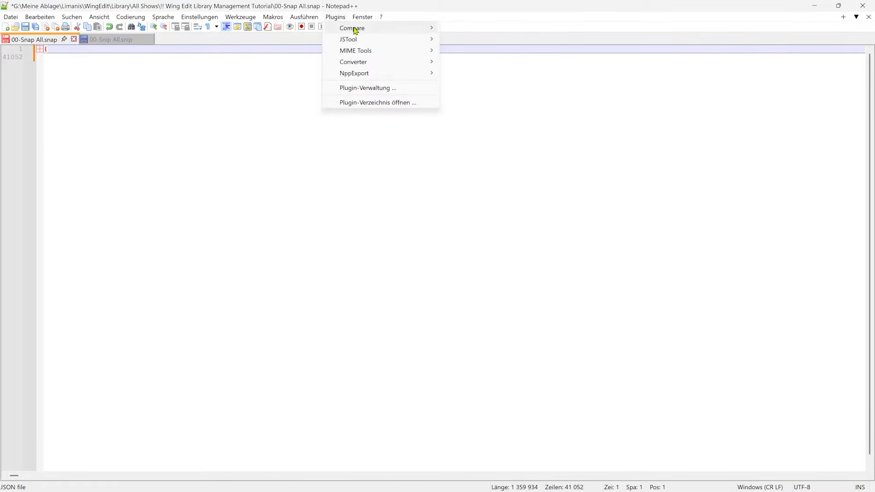
mouse_move(355, 30)
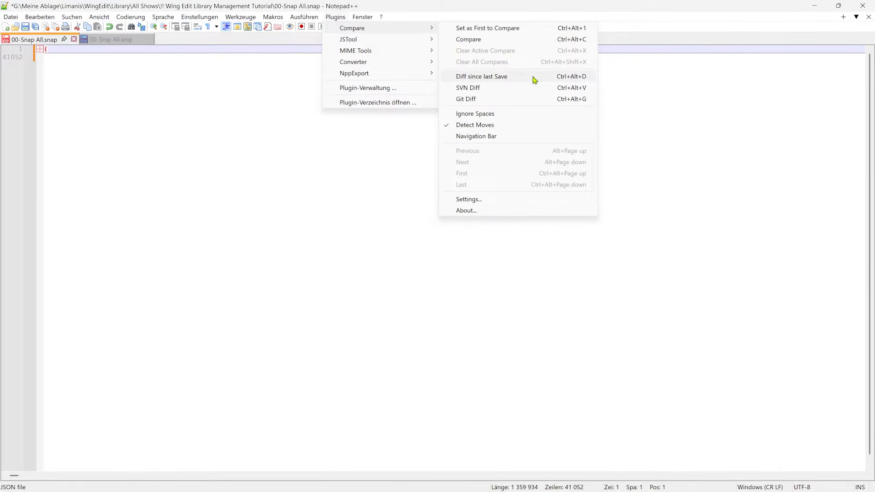
left_click(507, 113)
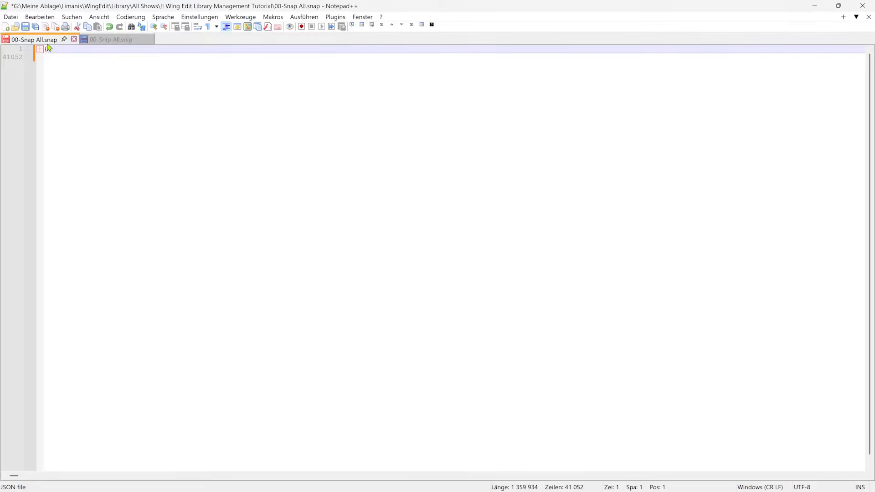
left_click(153, 40)
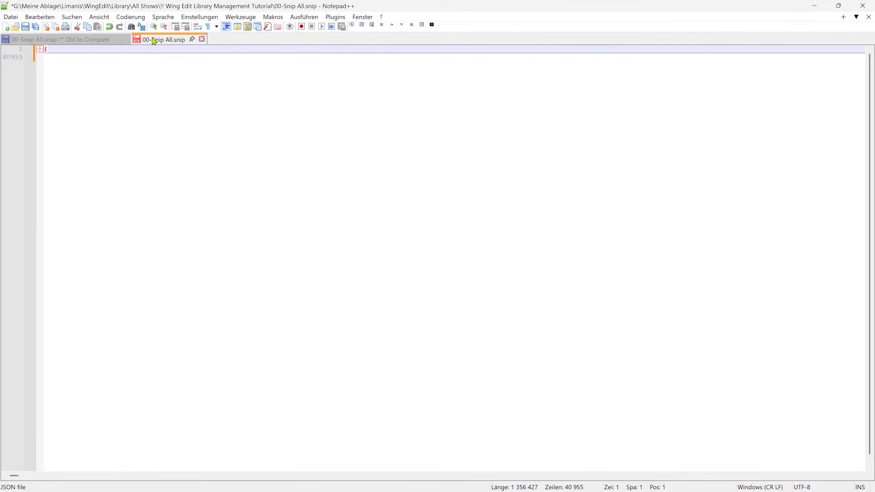
key("ctrl+alt+c")
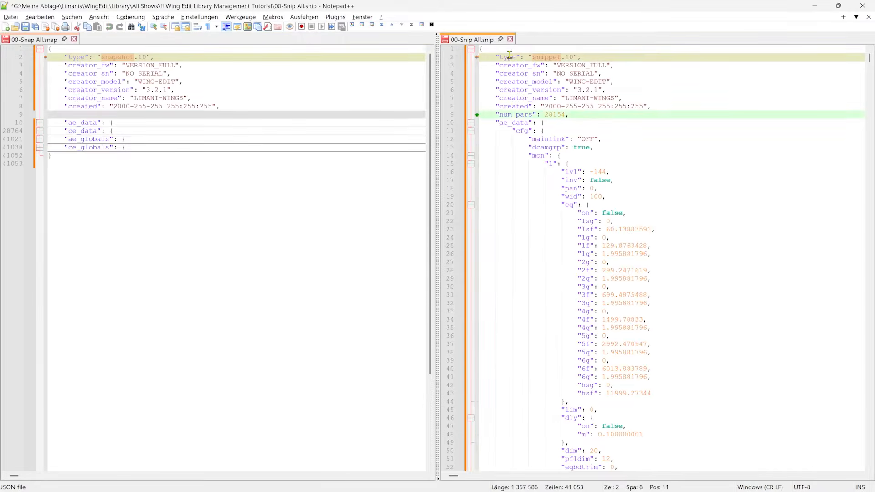
- Collapse the JSON blocks in both compared files, leaving only the branches that contain differences unfolded
key("alt+0")
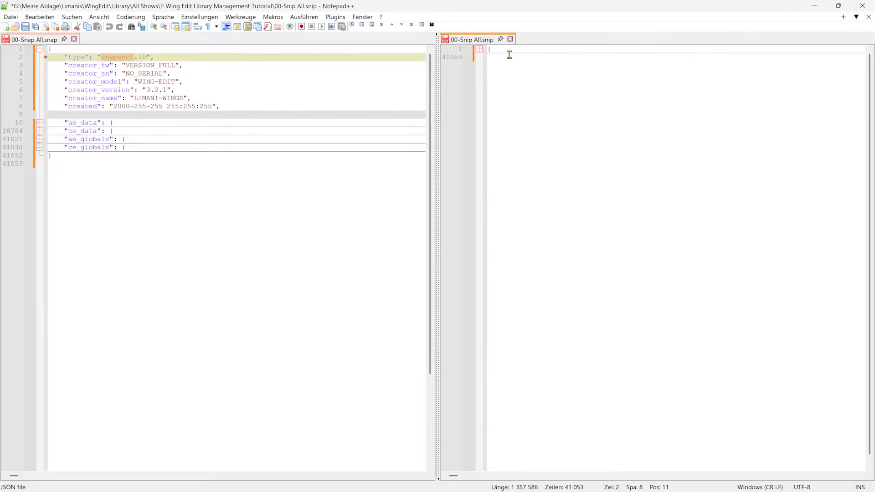
left_click(228, 53)
left_click(335, 17)
mouse_move(353, 29)
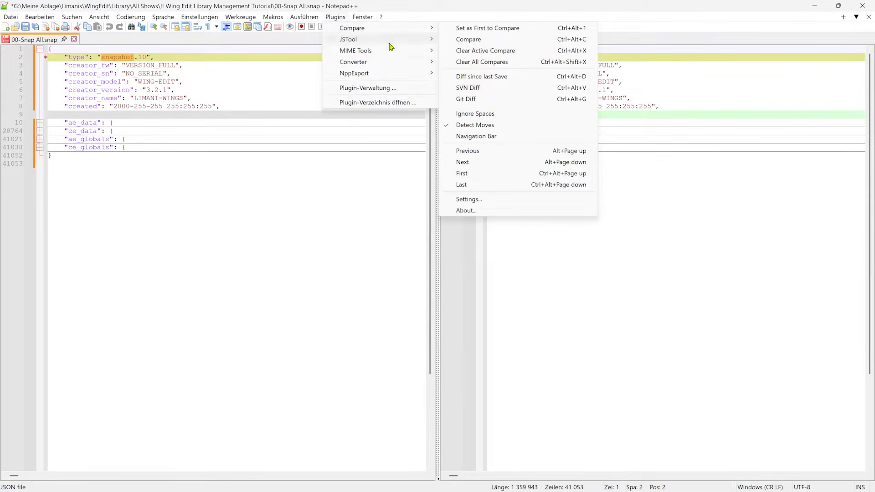
left_click(475, 150)
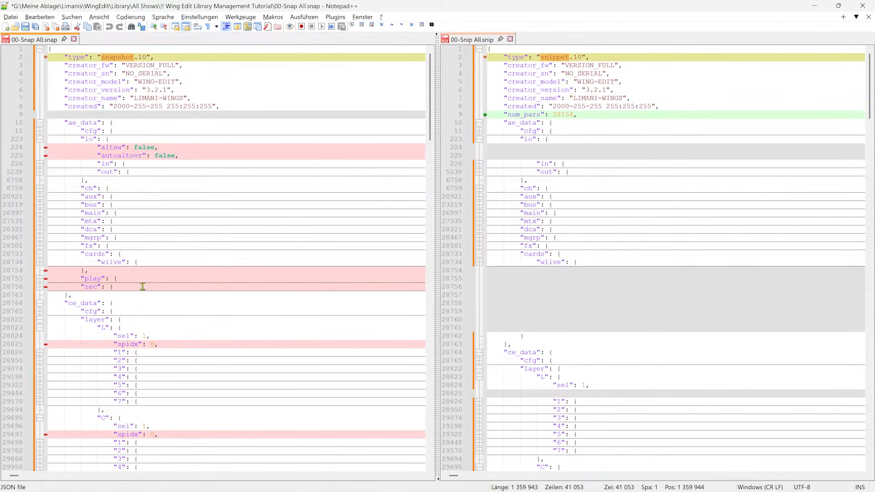
- Expand the play and rec blocks of the snapshot and examine the differences in recorder, layer and user settings
left_click(39, 279)
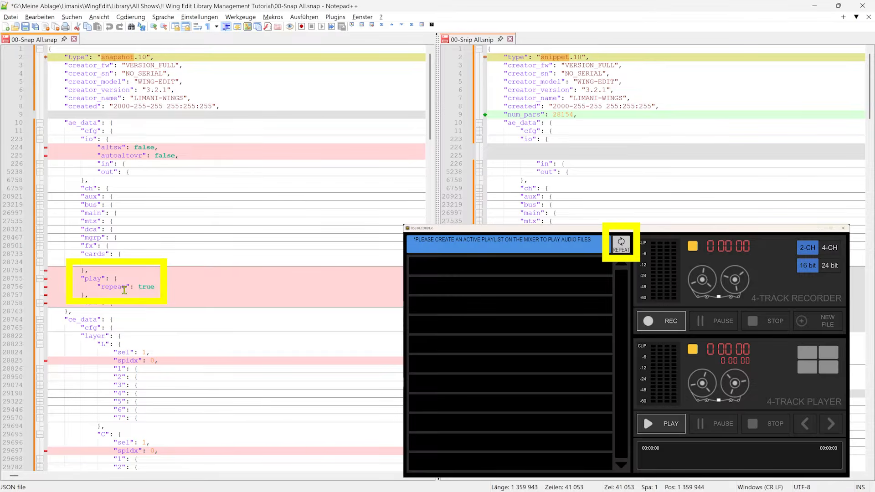
left_click(40, 303)
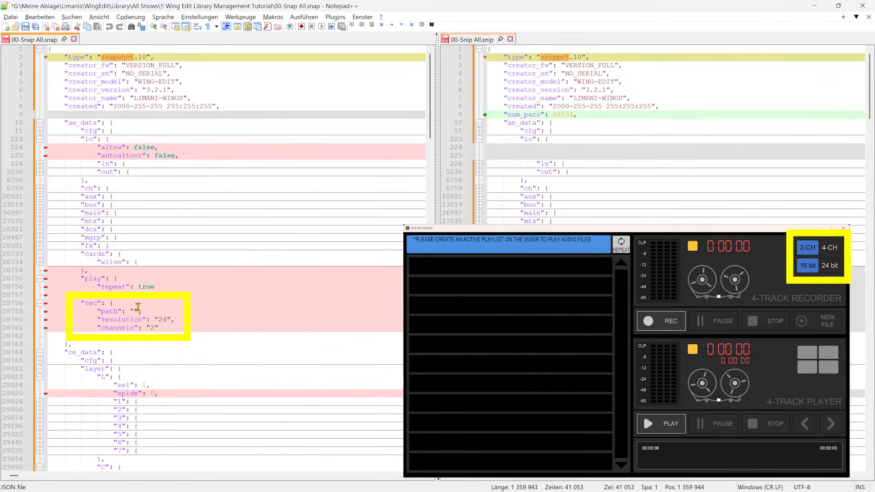
scroll(142, 307, "down", 2)
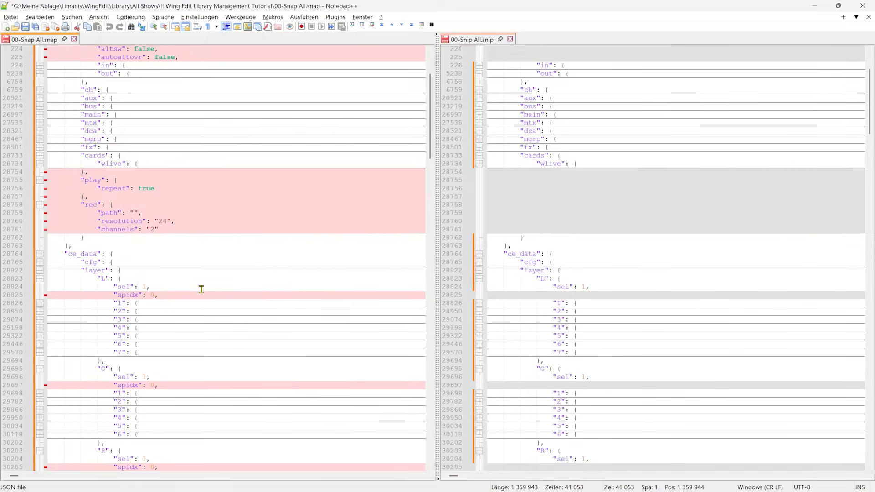
scroll(196, 287, "down", 6)
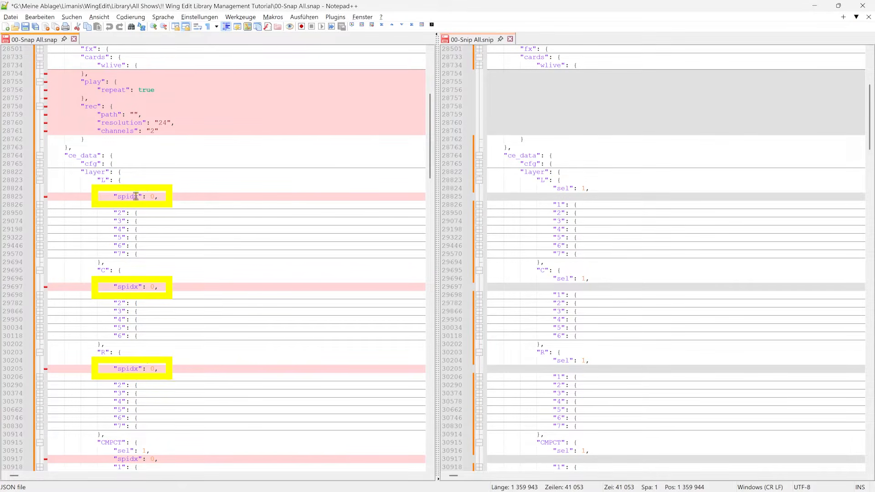
scroll(170, 199, "down", 11)
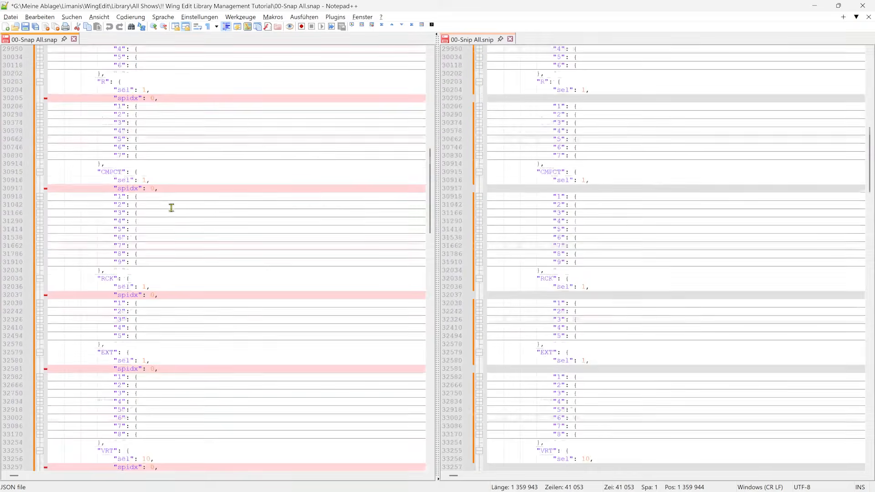
scroll(171, 208, "down", 20)
scroll(172, 136, "up", 6)
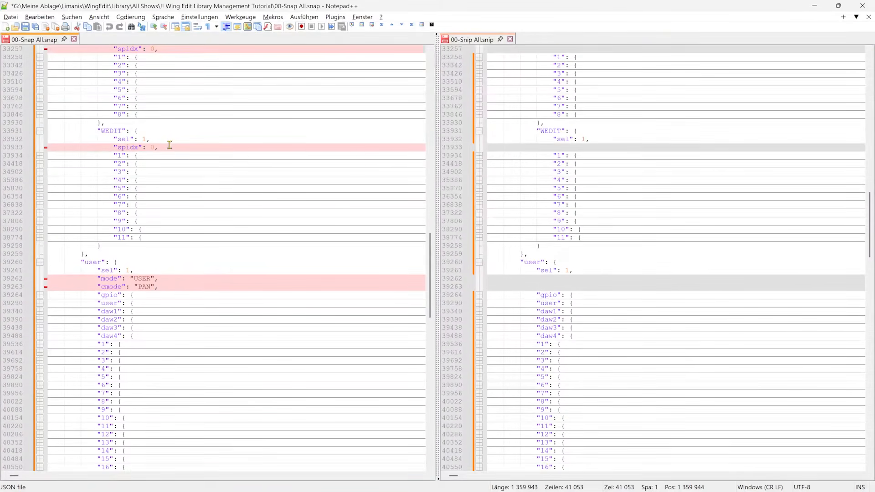
scroll(190, 153, "down", 4)
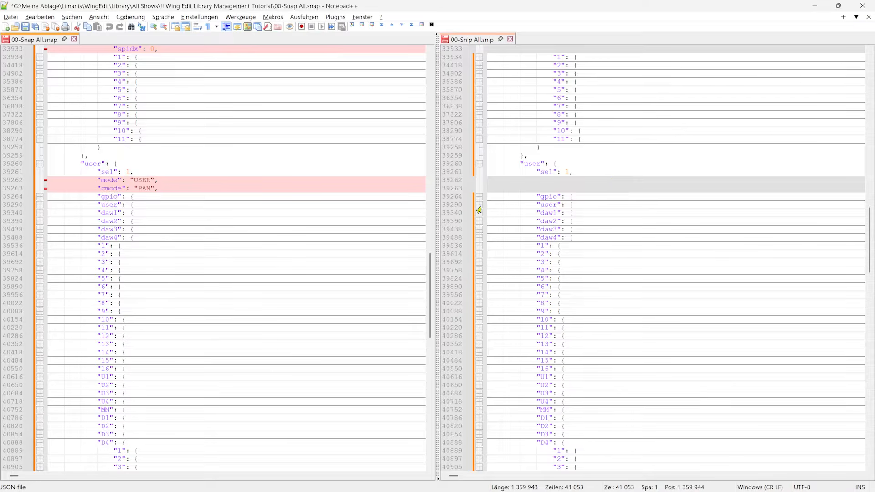
scroll(197, 259, "down", 11)
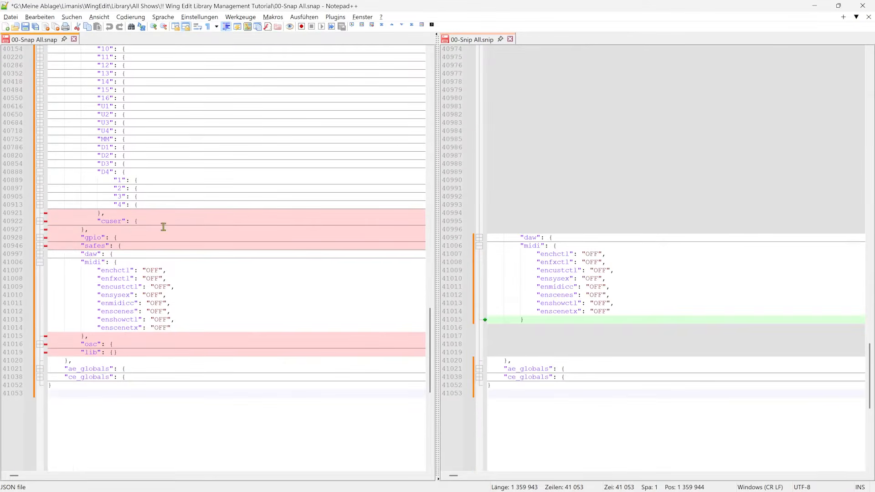
- Expand the snapshot's cuser, gpio and safes blocks and examine the parameters missing from the snippet
left_click(40, 221)
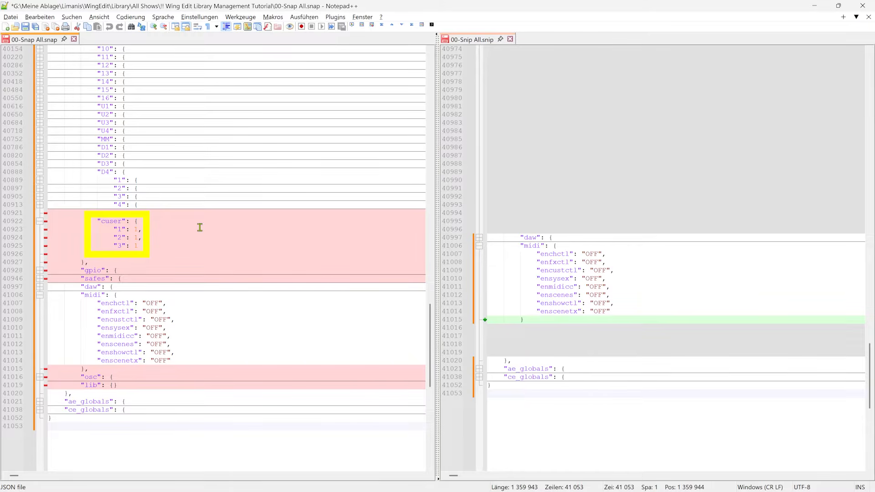
left_click(40, 270)
scroll(206, 204, "down", 4)
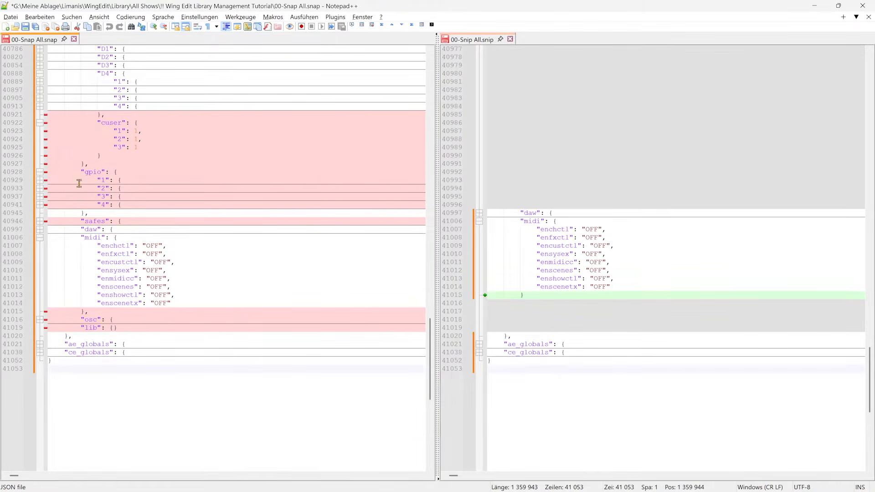
left_click(40, 180)
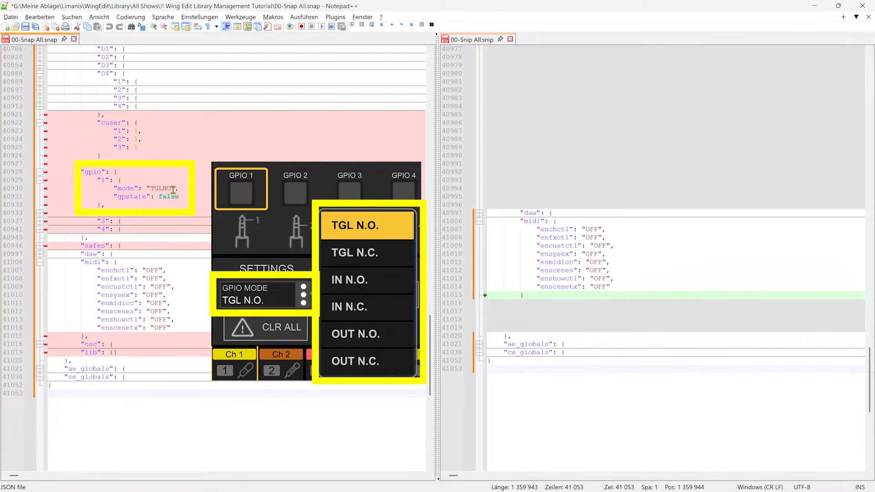
left_click(39, 245)
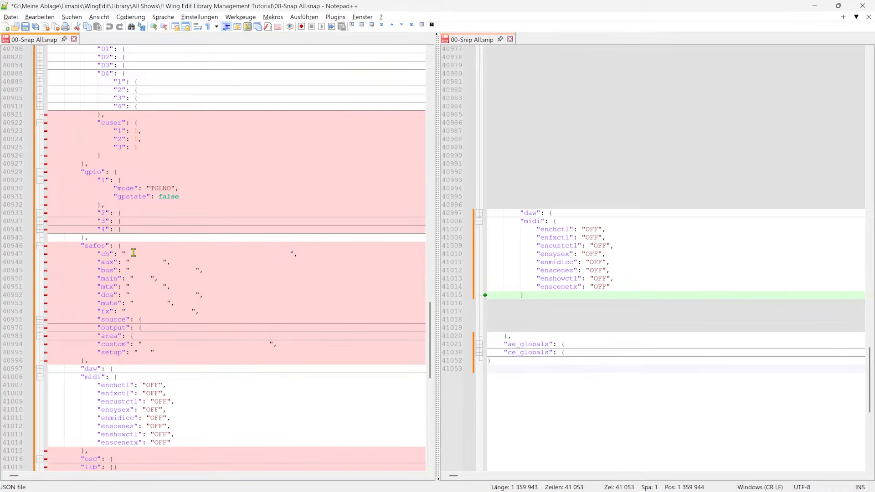
scroll(81, 169, "down", 3)
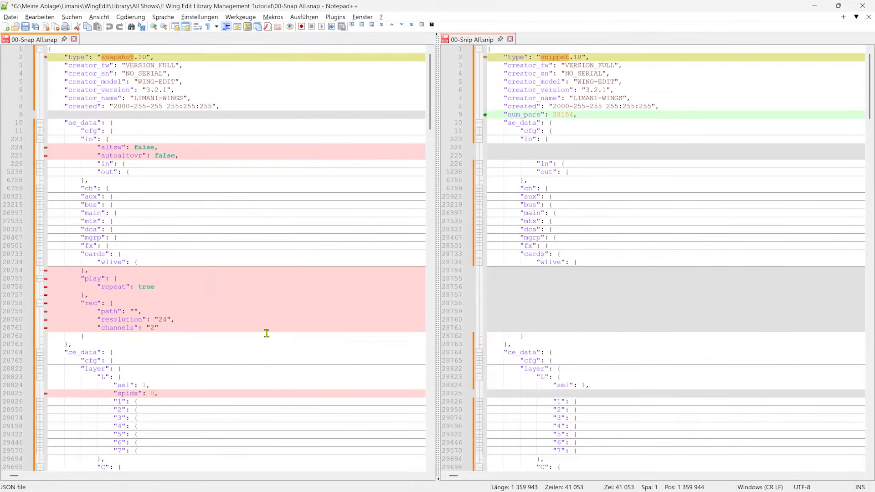
- Review the highlighted differences again from the beginning of the compared files
scroll(266, 333, "down", 9)
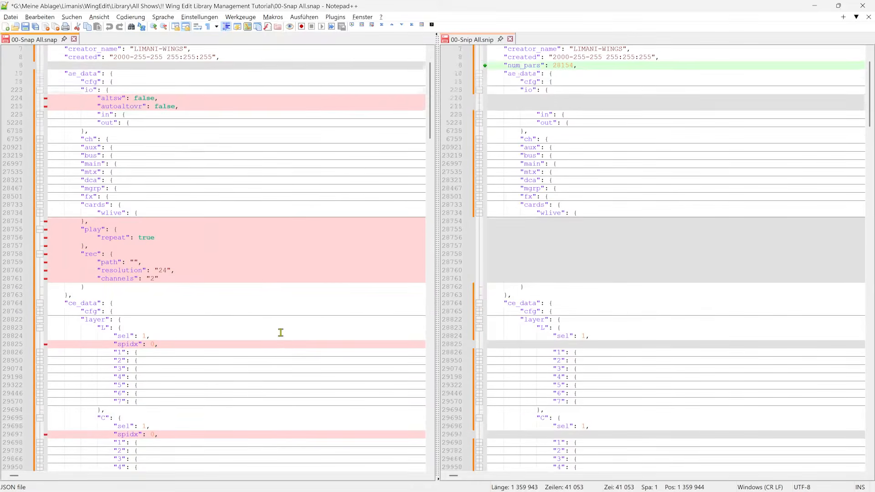
scroll(288, 336, "down", 15)
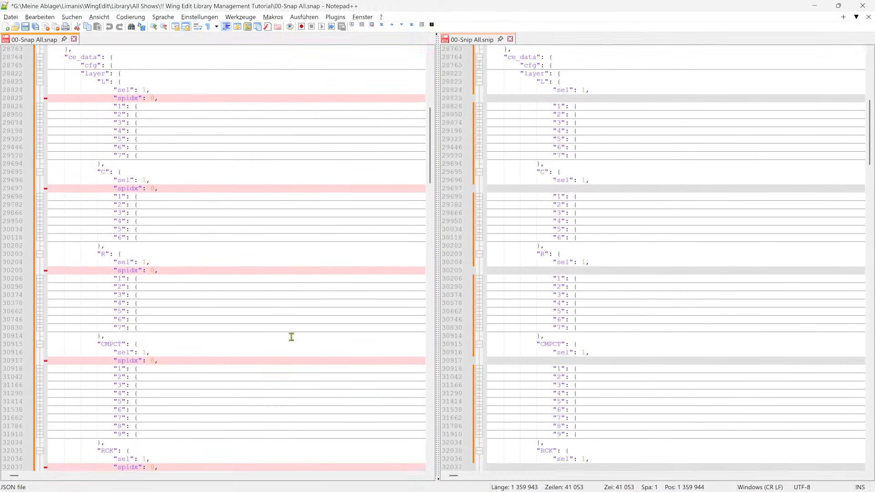
scroll(296, 339, "down", 14)
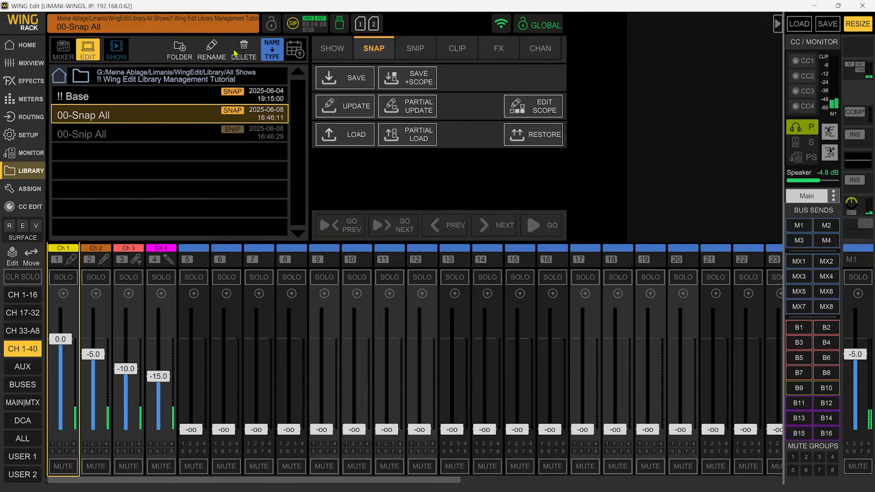
- Return to WING Edit and delete the "00-Snap All" snapshot and the "00-Snip All" snippet from the library
left_click(244, 50)
left_click(378, 178)
left_click(184, 116)
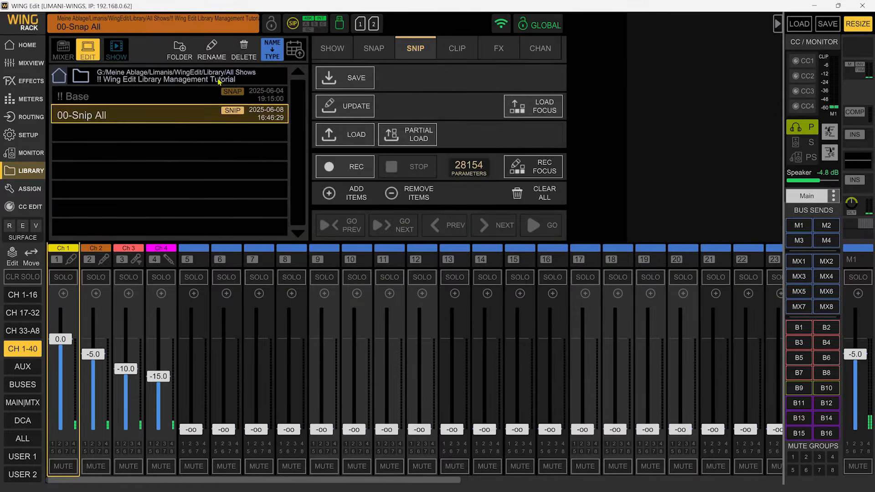
left_click(234, 53)
left_click(388, 178)
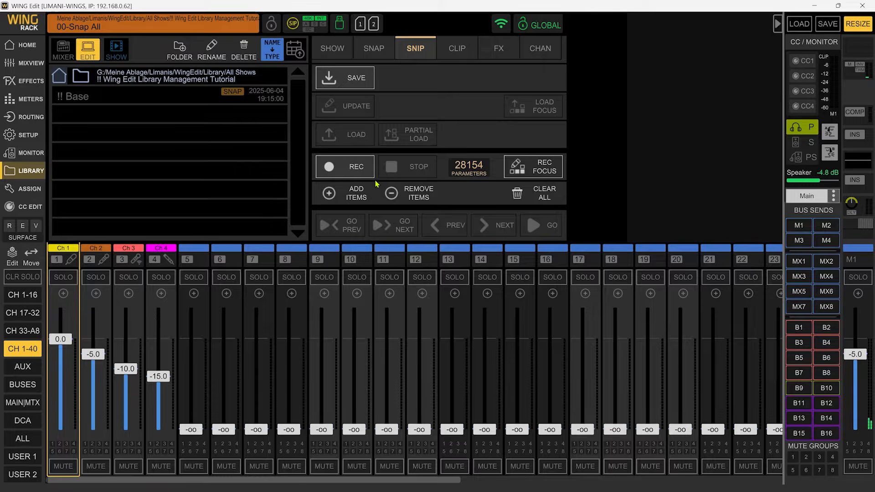
- View the library's clip, FX and channel sections one after another
left_click(457, 49)
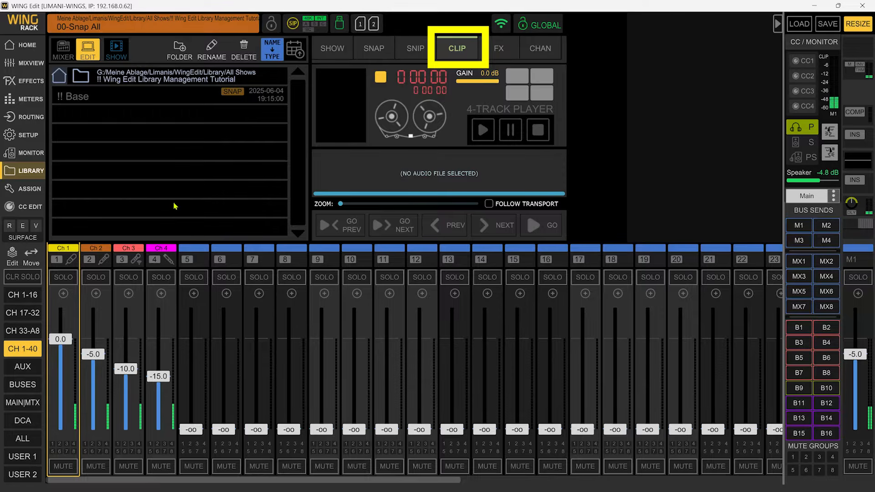
left_click(509, 47)
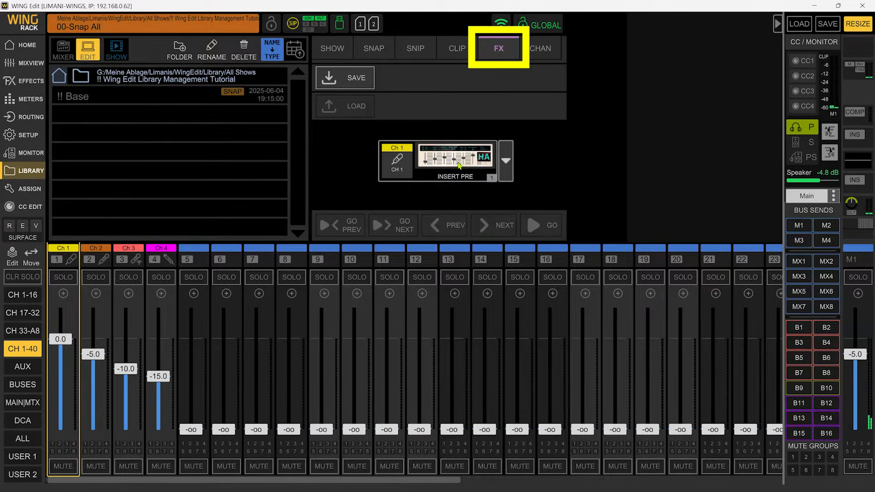
left_click(543, 48)
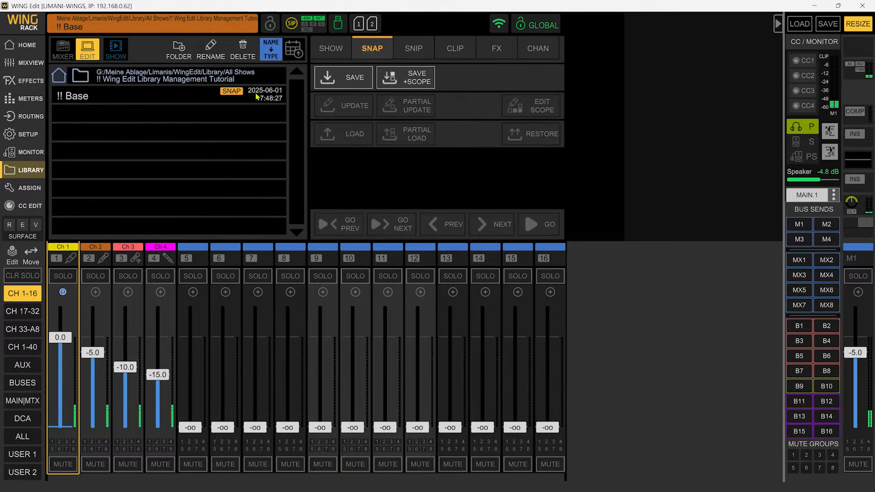
- Save the current state over the "!! Base" snapshot without scope and inspect the file's blocks down to its end in Notepad++
left_click(230, 99)
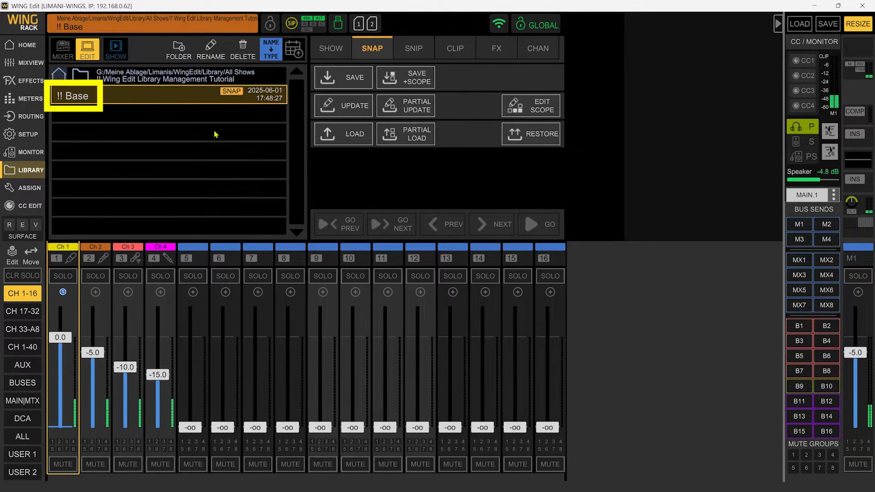
left_click(355, 78)
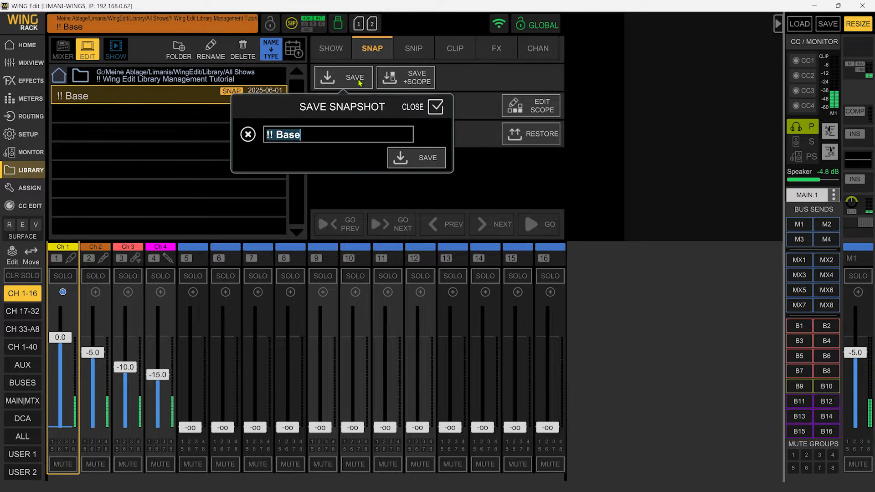
left_click(403, 160)
left_click(376, 176)
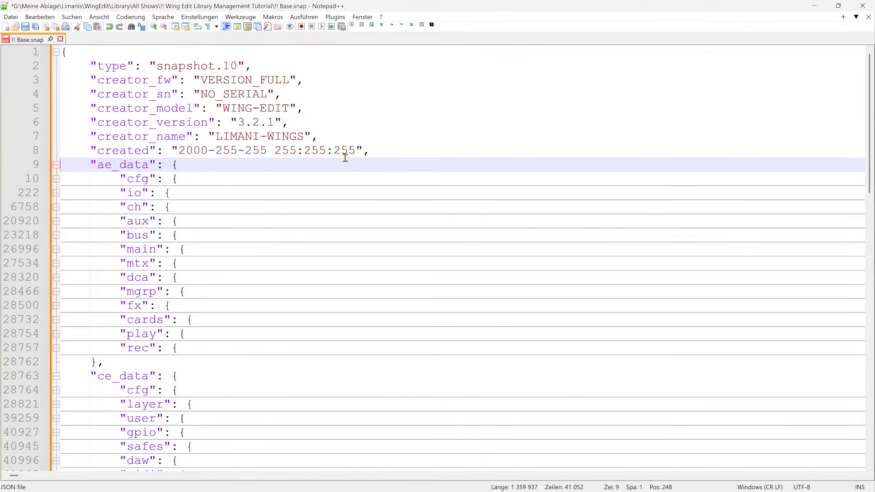
scroll(344, 158, "down", 12)
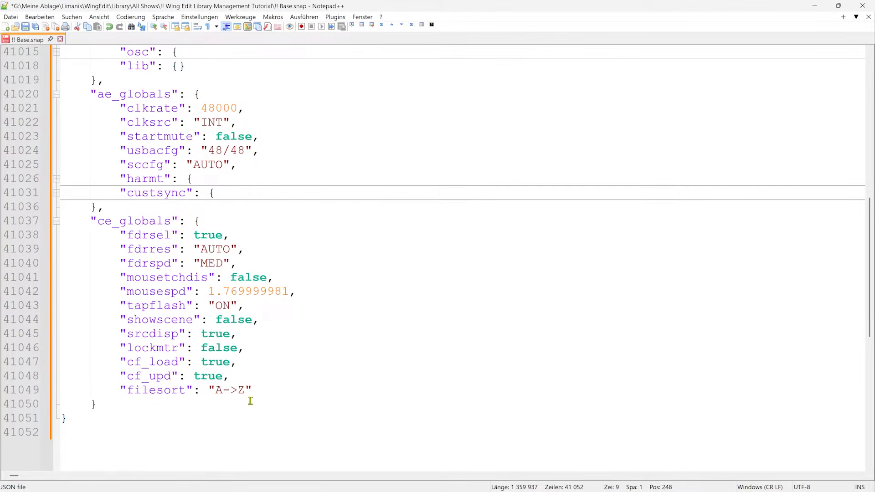
- Return to WING Edit and save "!! Base" again with all scope items selected, overwriting the existing snapshot
key("alt+Tab")
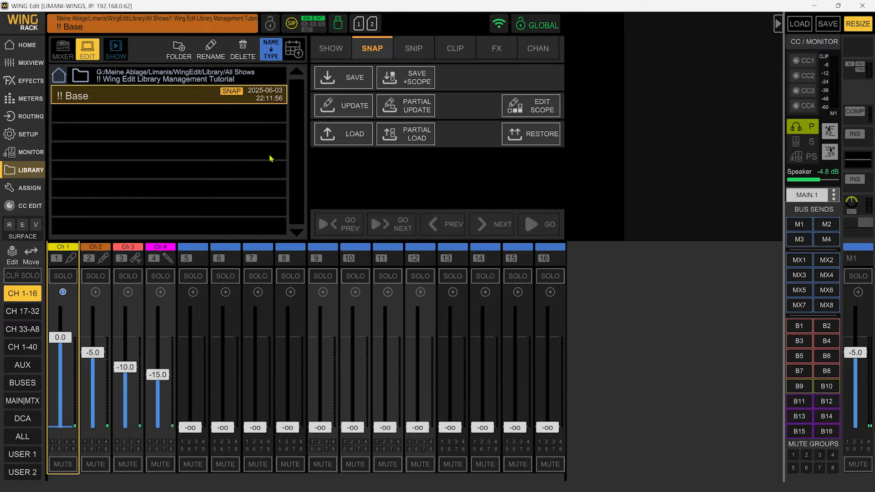
left_click(390, 76)
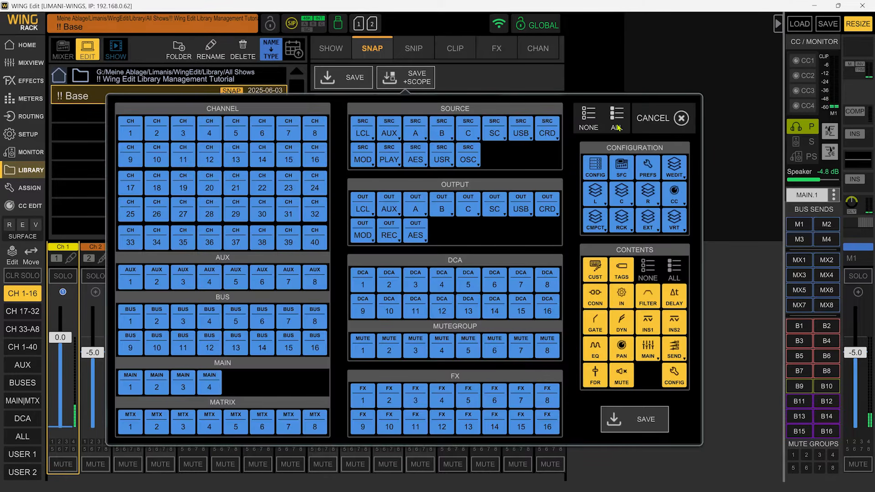
left_click(636, 413)
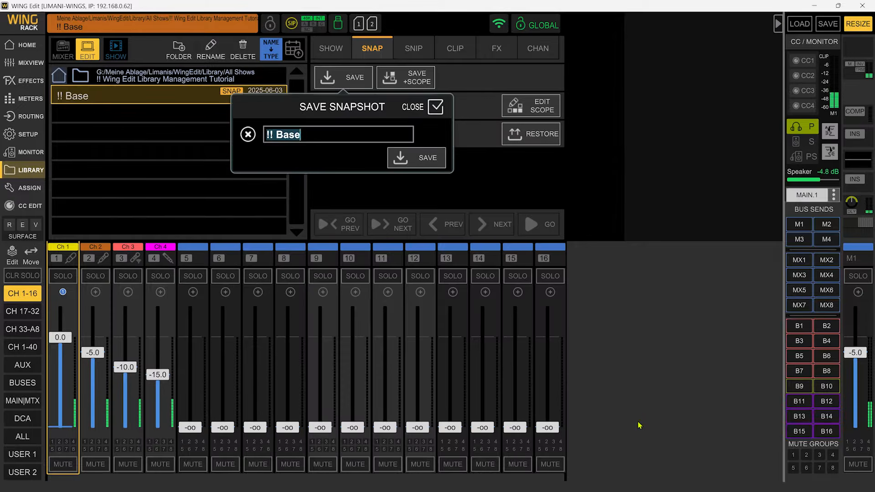
left_click(416, 158)
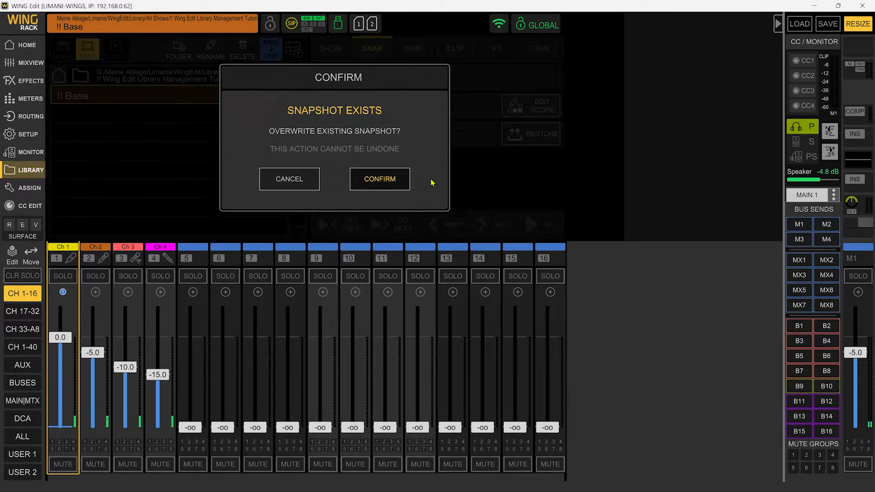
left_click(397, 180)
- Switch to Notepad++, reload the changed "!! Base.snap" file, format its JSON and examine the scopes block at its end
key("alt+Tab")
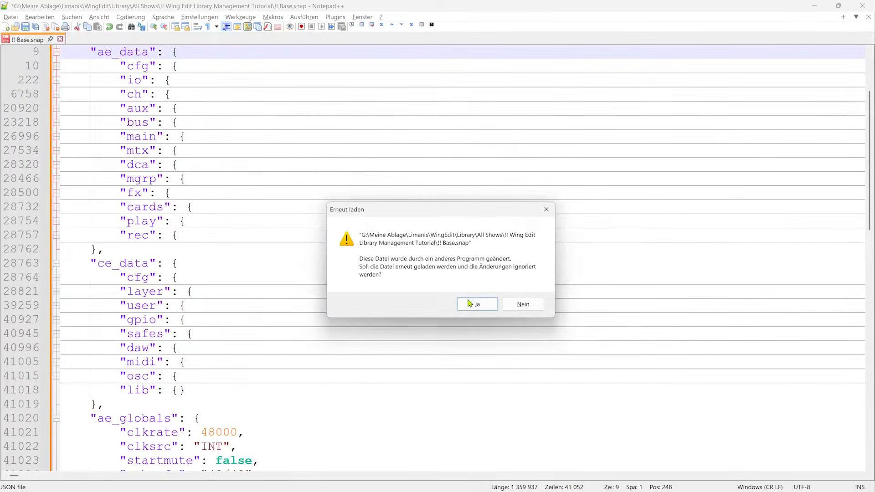
left_click(475, 304)
key("ctrl+alt+shift+m")
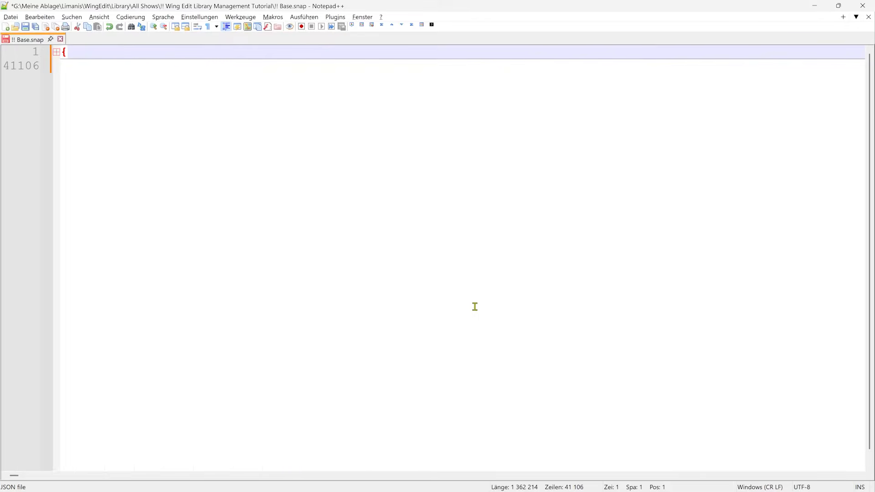
scroll(458, 301, "down", 7)
scroll(455, 303, "down", 10)
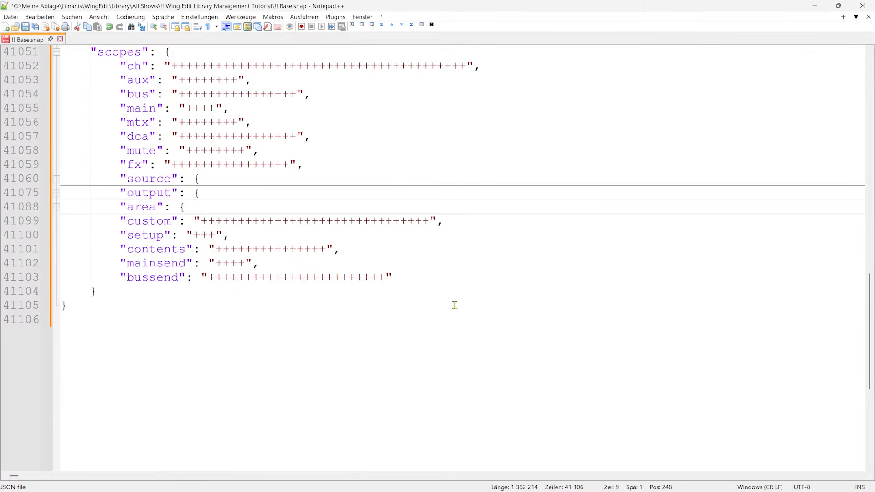
scroll(250, 188, "up", 3)
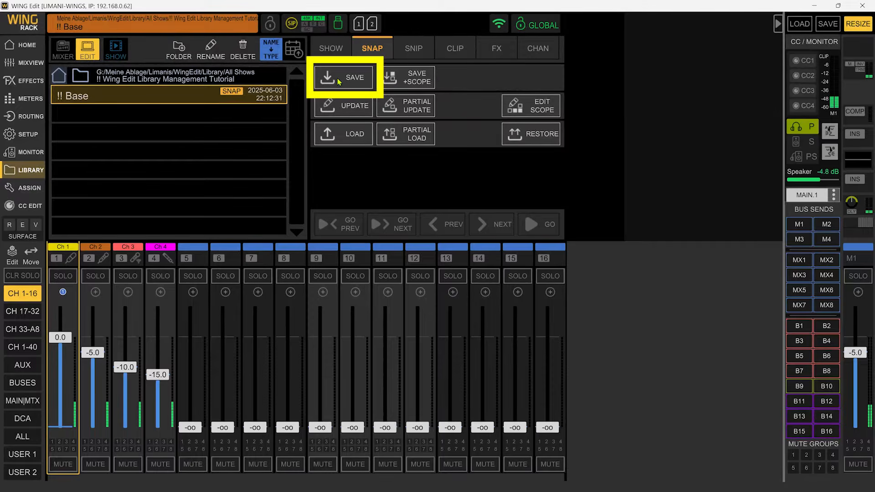
- Look over the scope selections in WING Edit for saving with scope and for editing the scope of "!! Base"
left_click(419, 84)
left_click(658, 119)
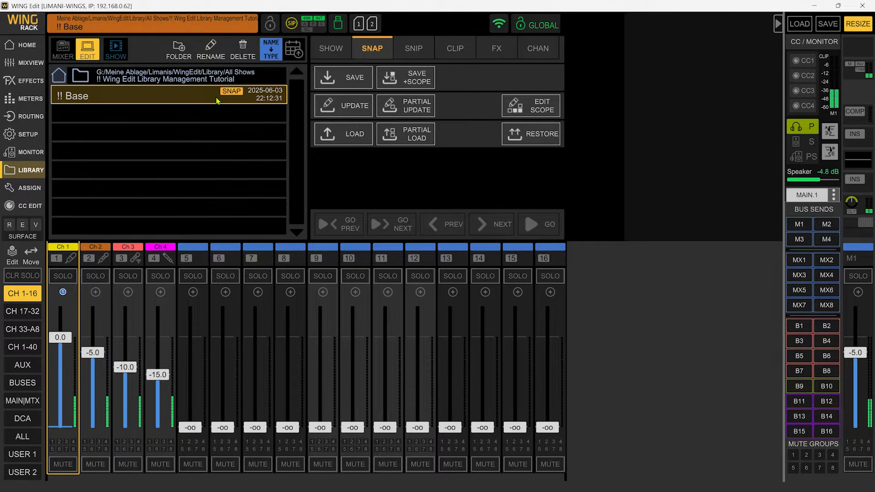
left_click(534, 111)
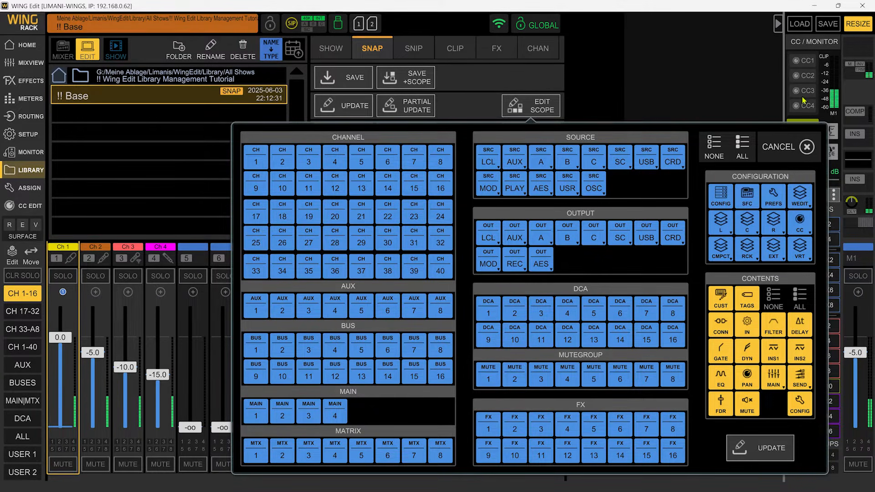
left_click(778, 146)
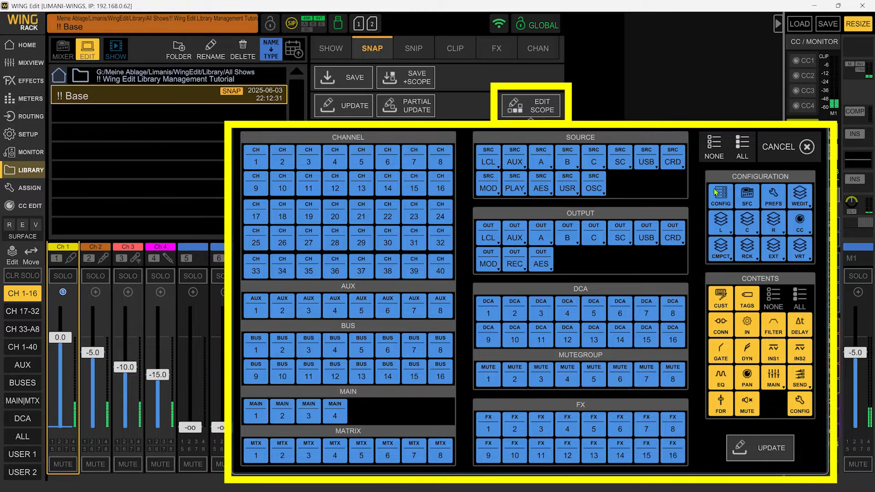
- Try excluding CONFIG, SFC and PREFS from the scope of the "!! Base" snapshot and discard the edit
left_click(719, 196)
left_click(746, 196)
left_click(772, 196)
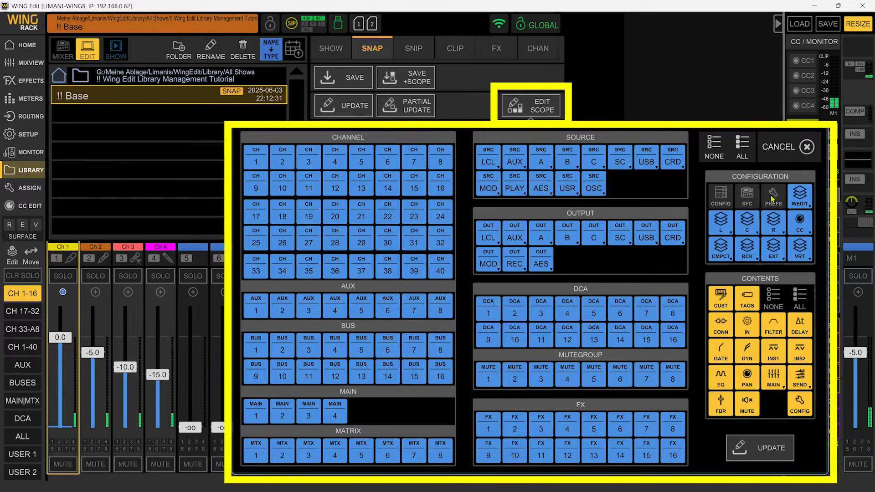
left_click(788, 148)
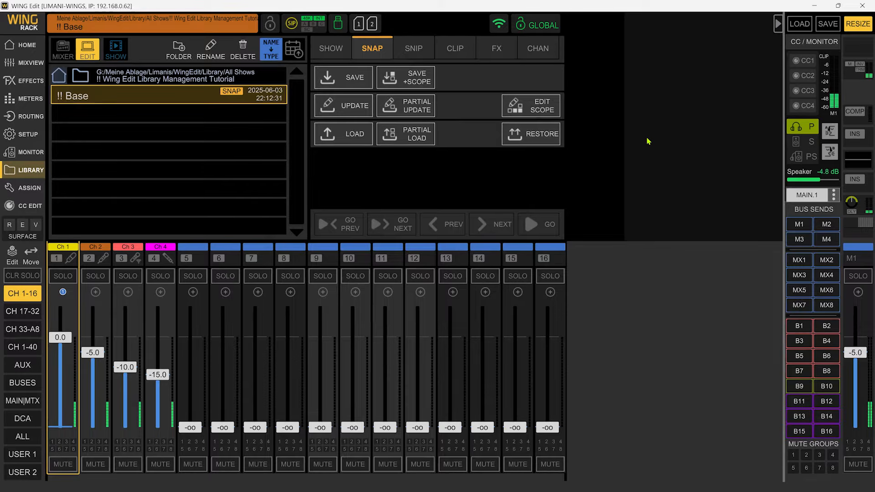
- Switch to Notepad++ and compare the snapshot's data blocks with the entries of its scopes block
key("alt+Tab")
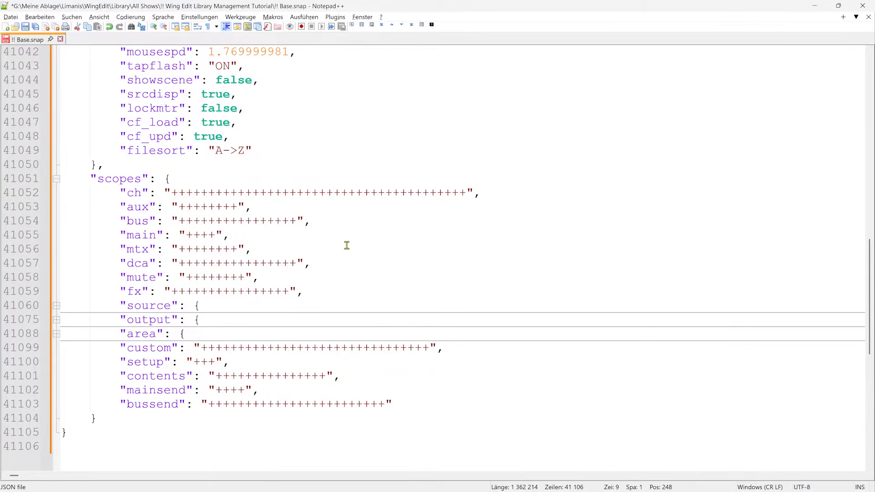
scroll(196, 375, "up", 17)
scroll(178, 385, "down", 20)
scroll(181, 384, "up", 10)
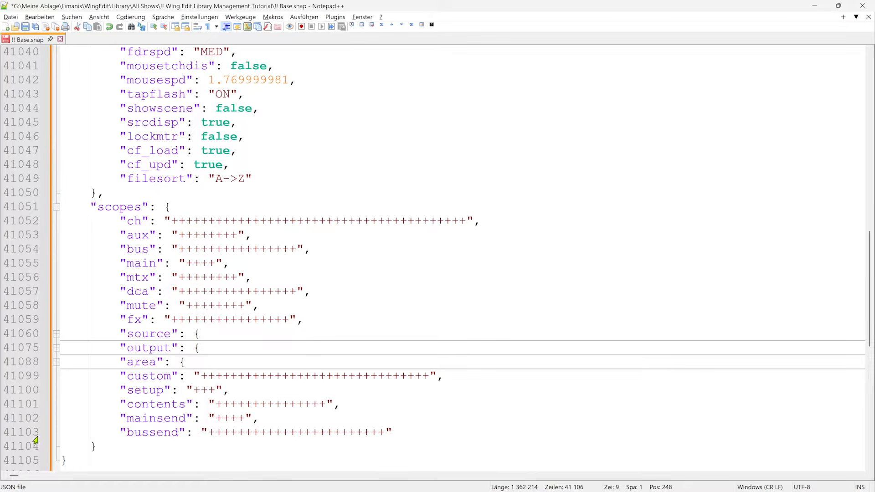
left_click(68, 205)
left_click(71, 221)
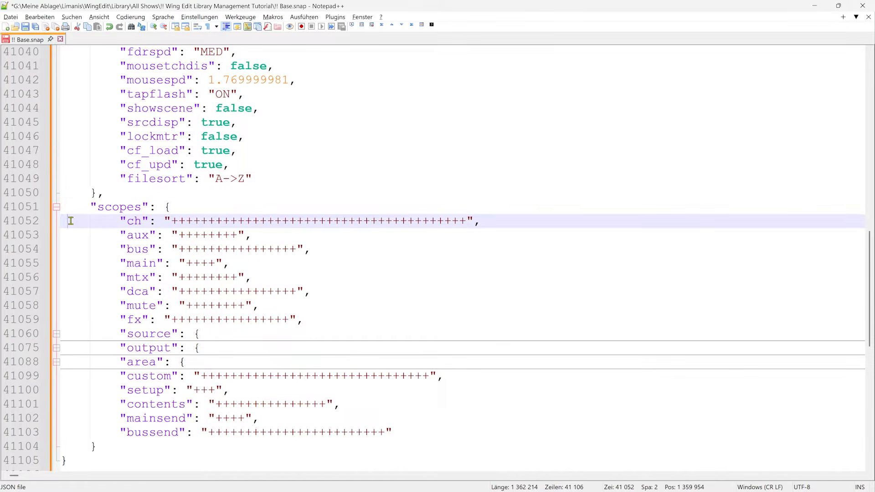
key("Down")
key("Down")
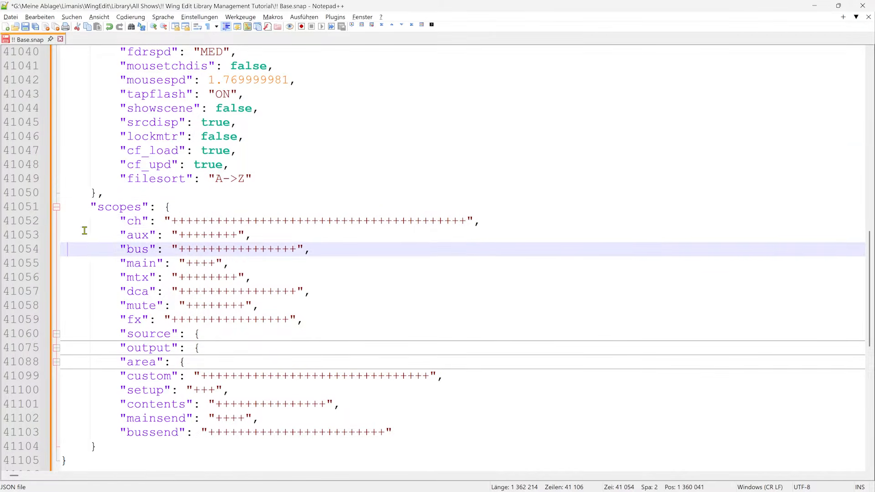
- Examine the ce_globals block and expand custsync and harmt within ae_globals to inspect their parameters
key("Up")
key("Up")
key("Up")
key("Up")
key("Up")
key("Up")
key("Up")
key("Up")
key("Up")
key("Up")
scroll(122, 189, "up", 4)
scroll(122, 189, "up", 2)
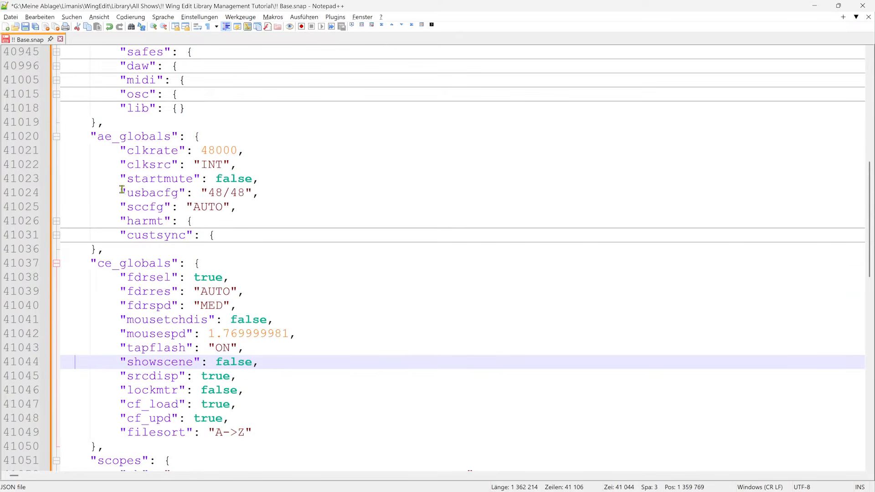
left_click(56, 234)
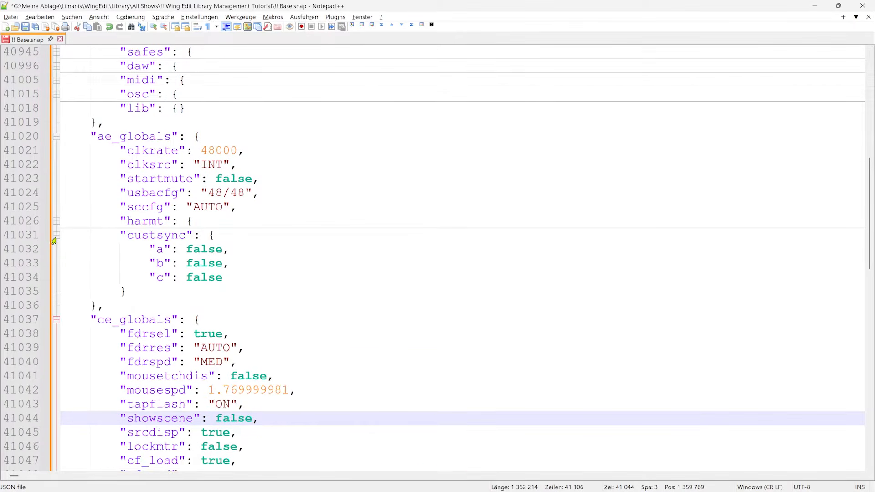
left_click(56, 220)
left_click(155, 222)
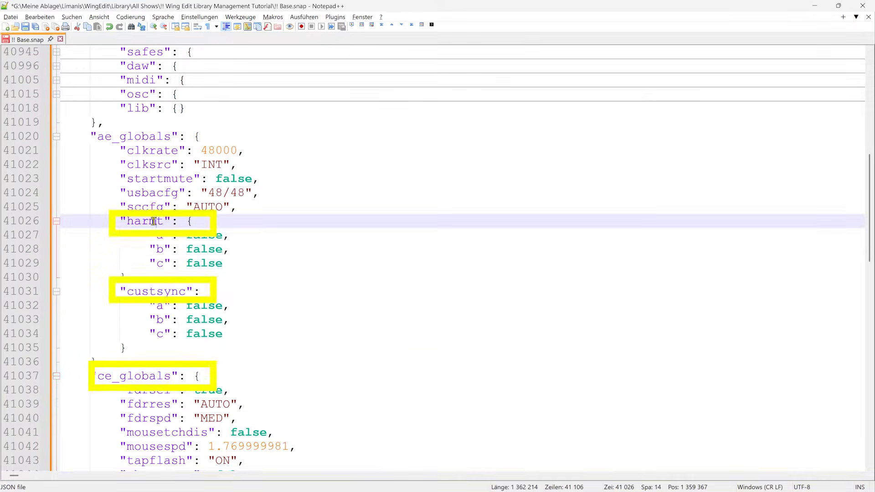
- Expand the osc, midi and daw blocks under ce_data and review the snapshot's structure up to its header
scroll(154, 210, "up", 6)
left_click(57, 304)
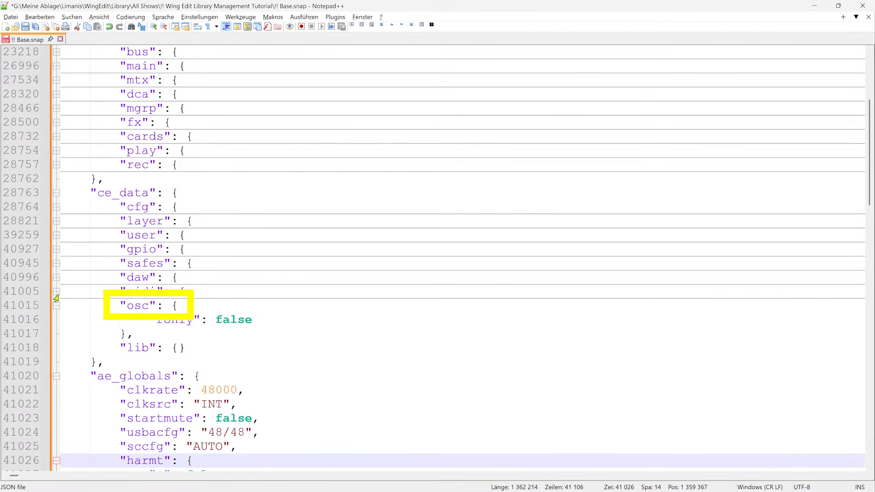
left_click(56, 290)
left_click(56, 277)
left_click(166, 394)
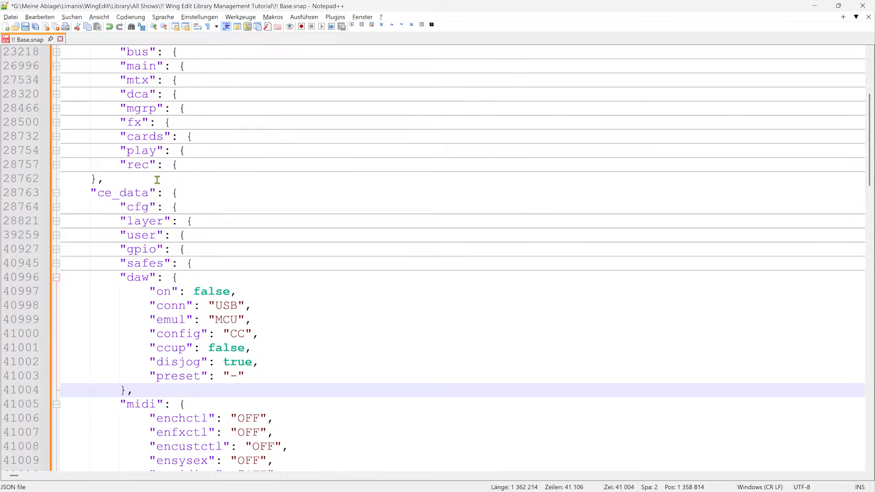
scroll(248, 295, "up", 4)
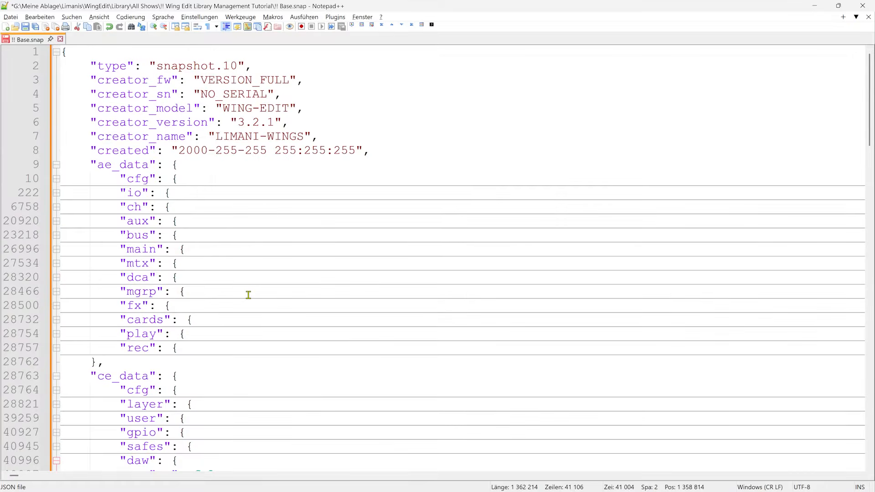
- Return to WING Edit and view the save-with-scope and edit-scope selections for "!! Base", closing each without applying changes
key("alt+Tab")
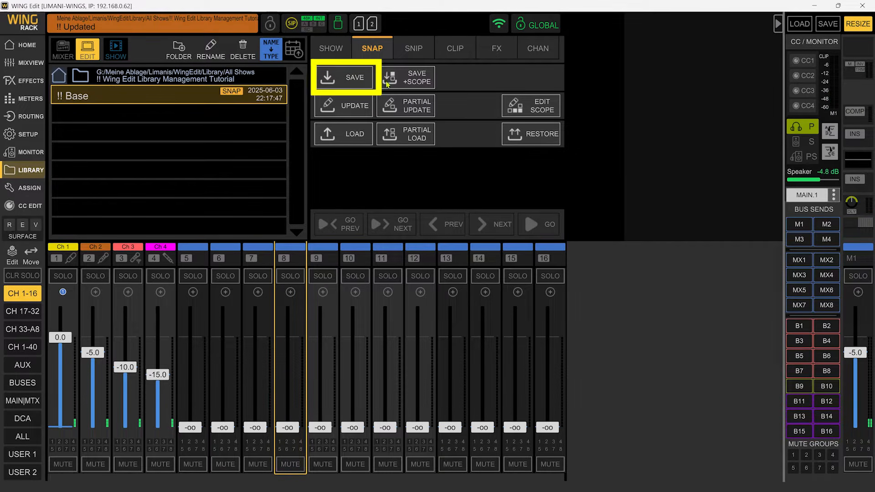
left_click(423, 84)
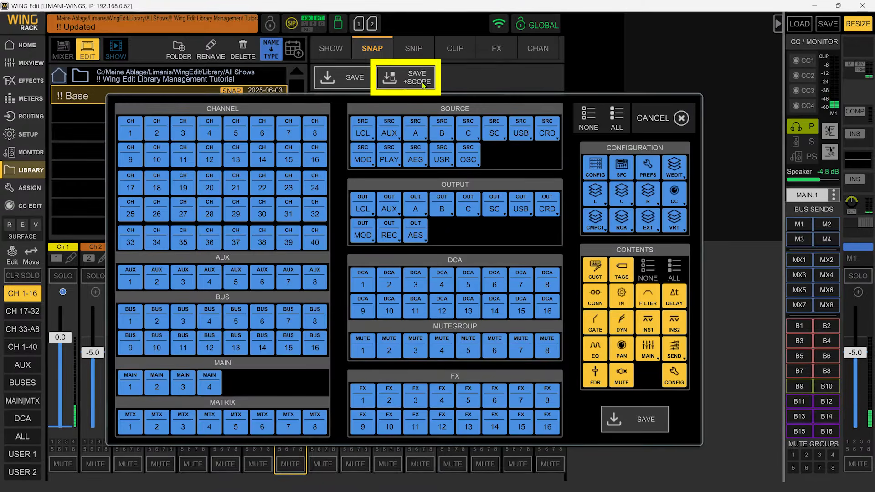
left_click(666, 125)
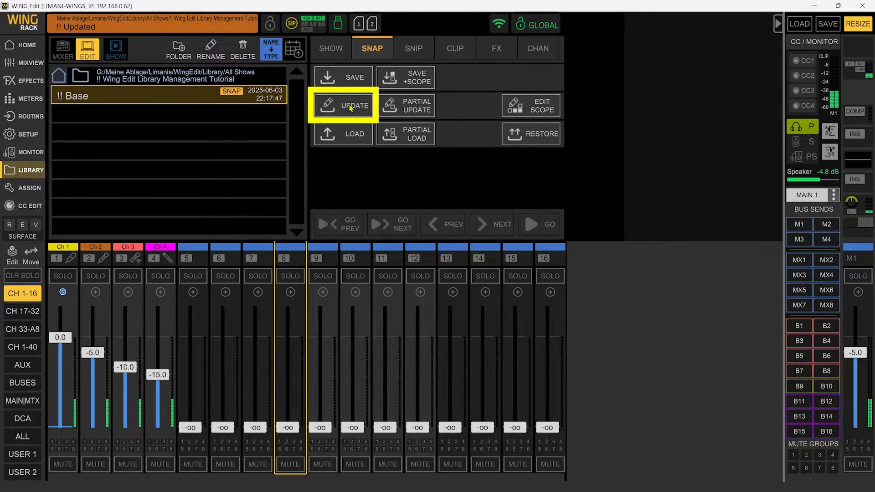
left_click(545, 112)
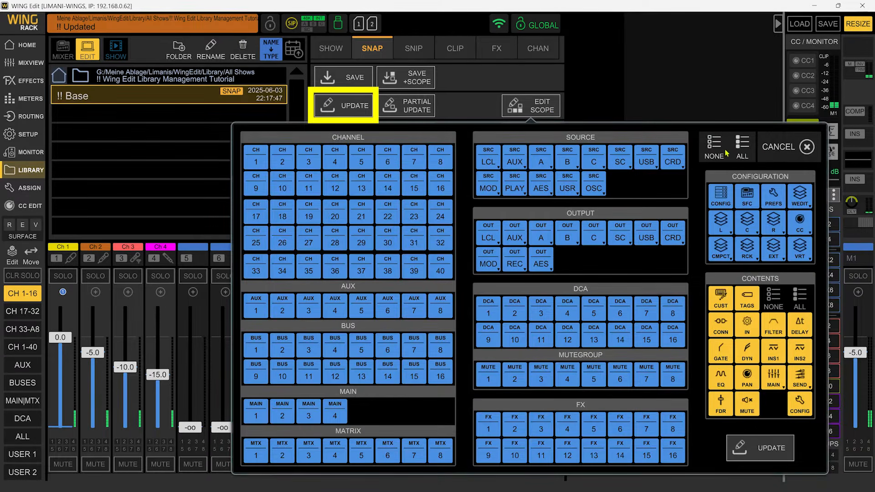
left_click(778, 157)
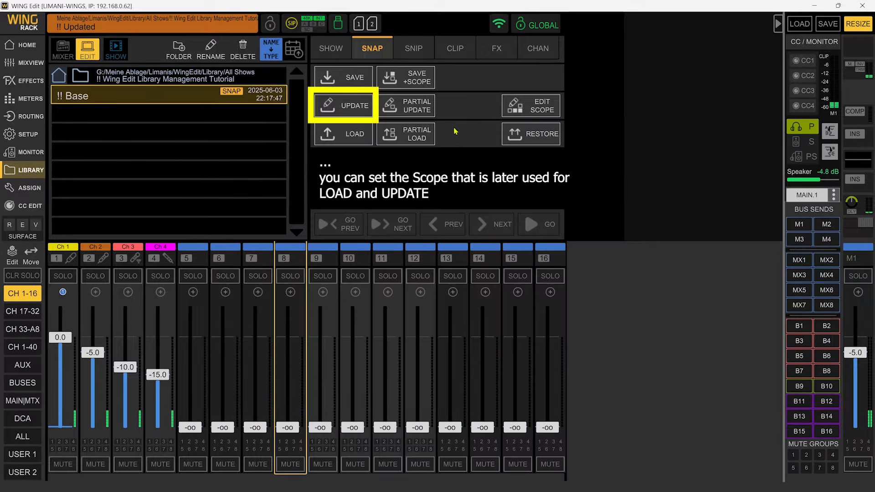
- View the partial-update and partial-load scope selections for "!! Base", cancelling each without applying changes
left_click(418, 108)
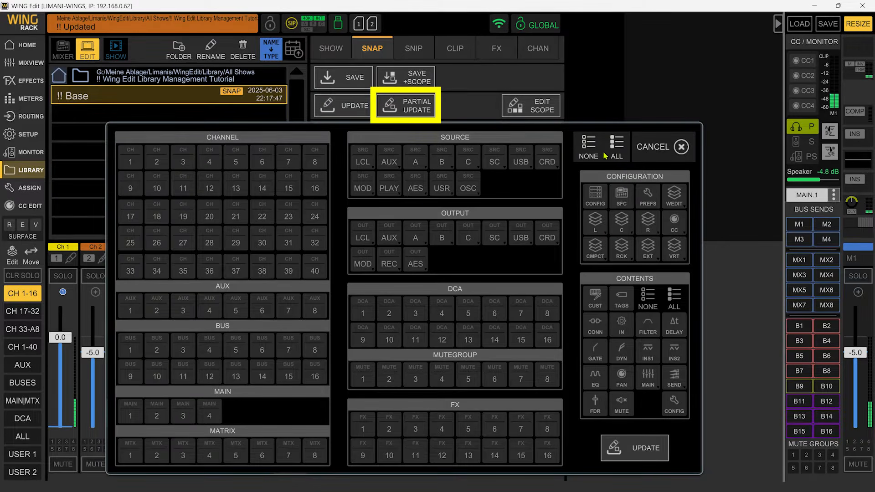
left_click(654, 153)
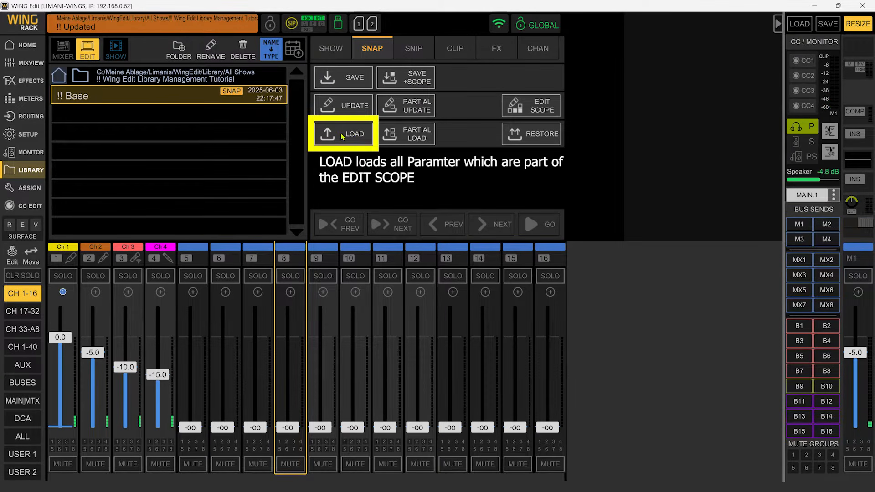
left_click(554, 112)
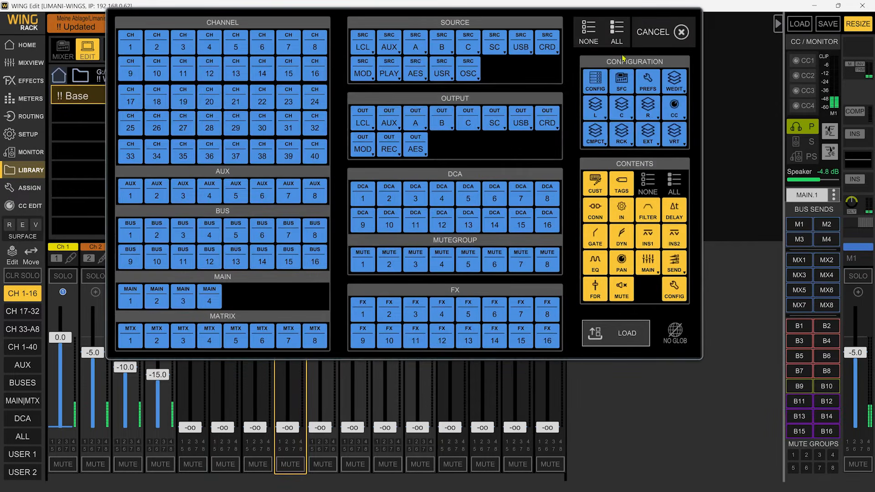
left_click(652, 33)
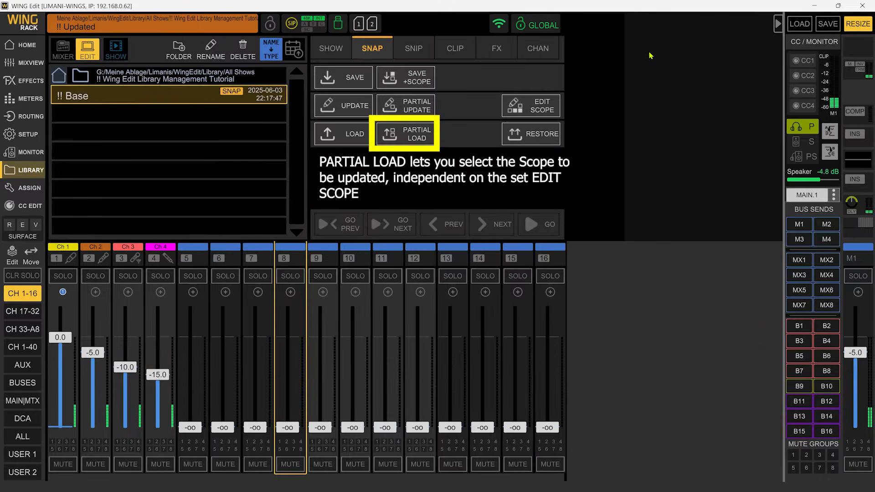
left_click(538, 137)
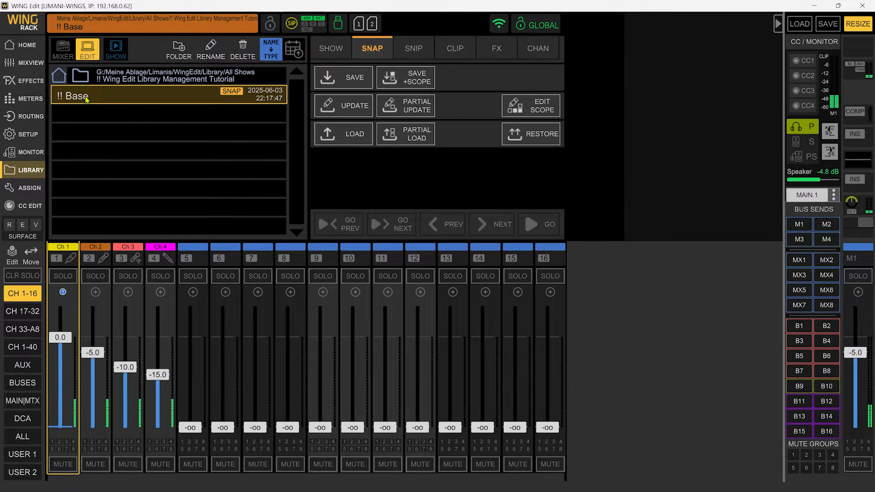
- Save the current mixer state as a snapshot named "01-Updated" and select it in the library
left_click(352, 81)
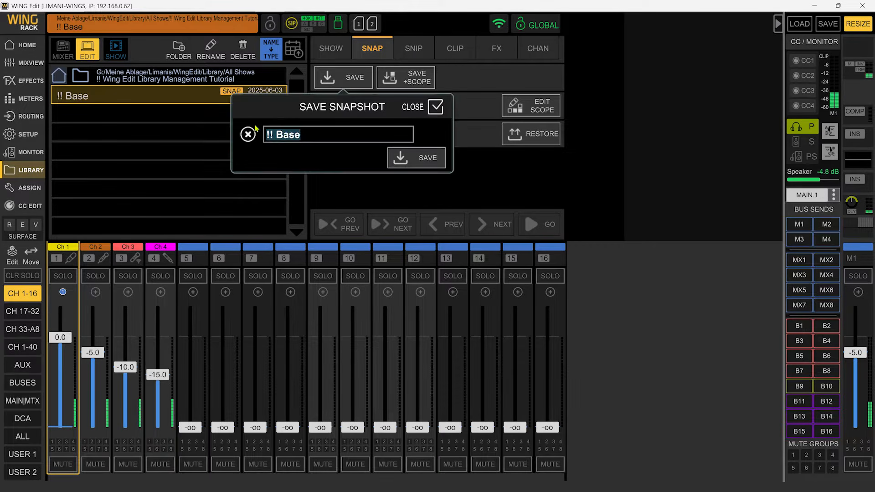
type("01")
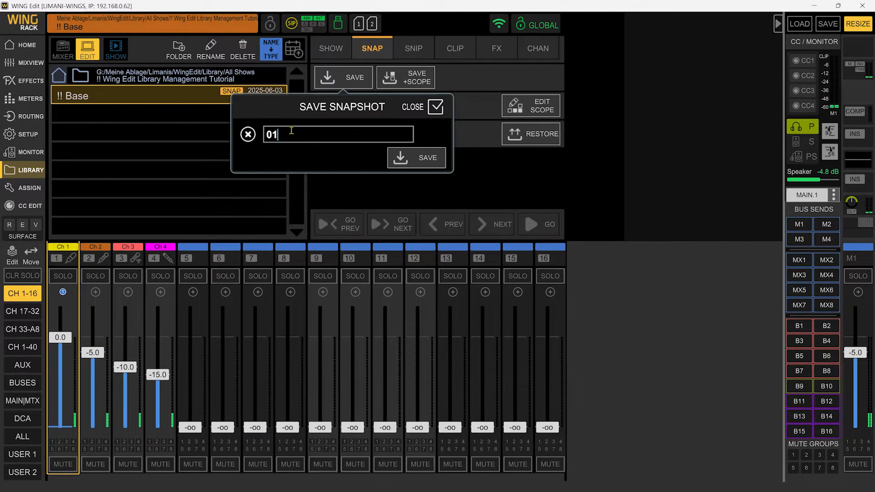
type("-Updated")
left_click(413, 155)
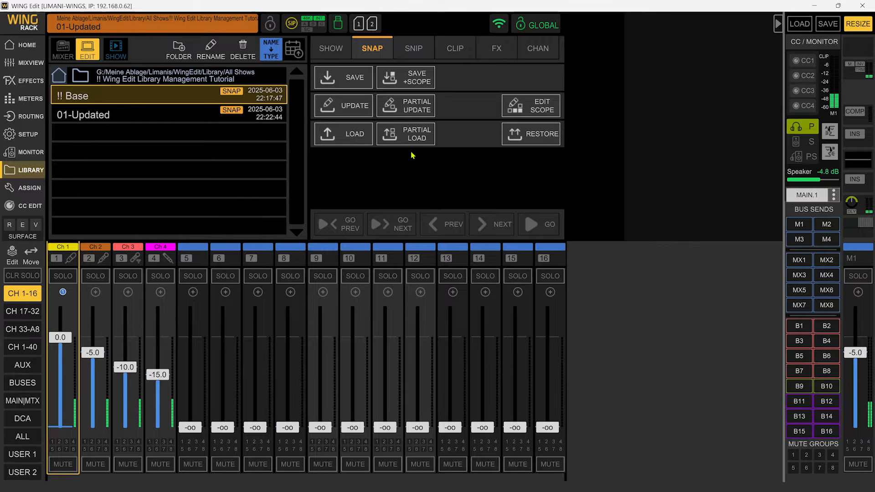
left_click(208, 121)
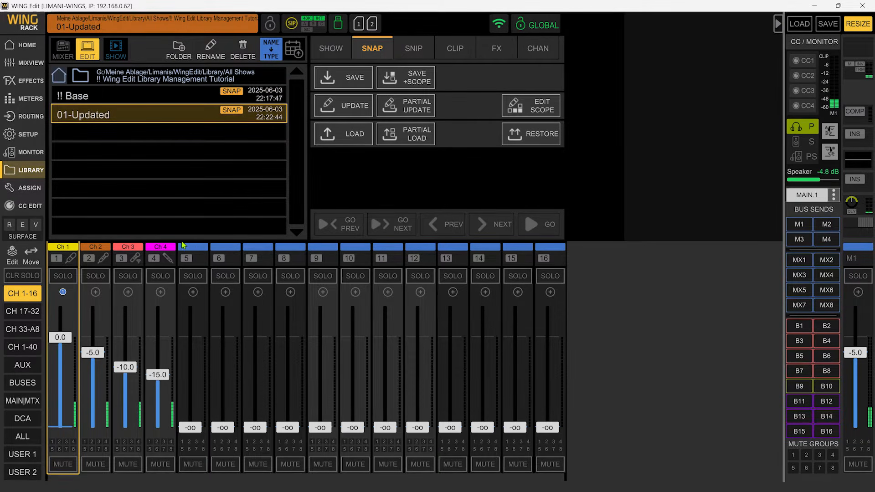
- Customise channel 5 with the name "Ch5 Name", yellow and the connected-boxes icon, and mute it with its fader at about -5.4 dB
left_click(196, 250)
left_click(197, 250)
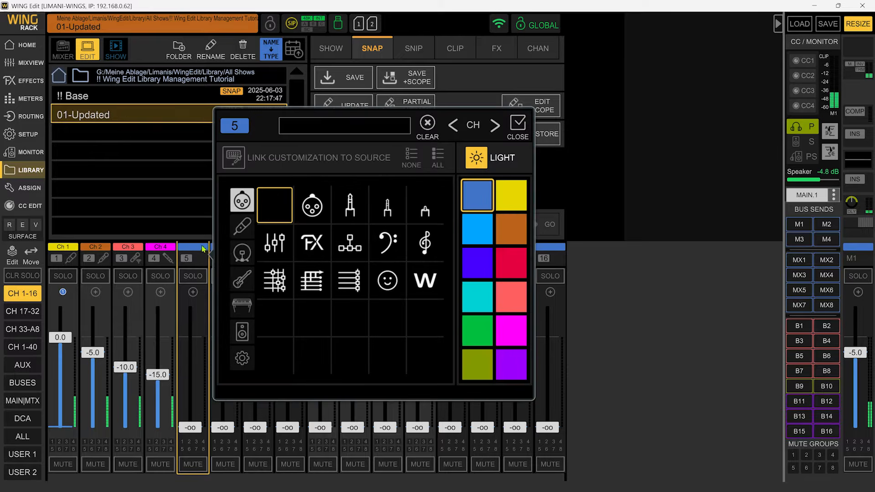
left_click(294, 127)
type("Ch5")
type("Name")
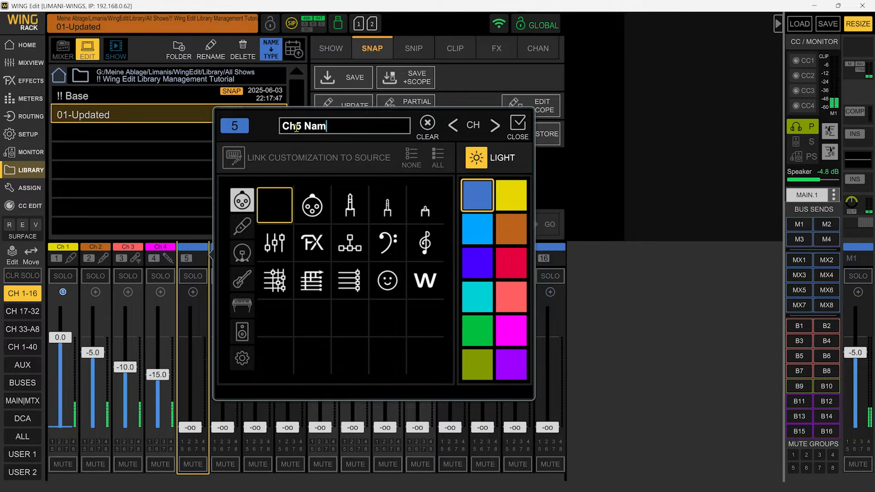
left_click(511, 195)
left_click(366, 246)
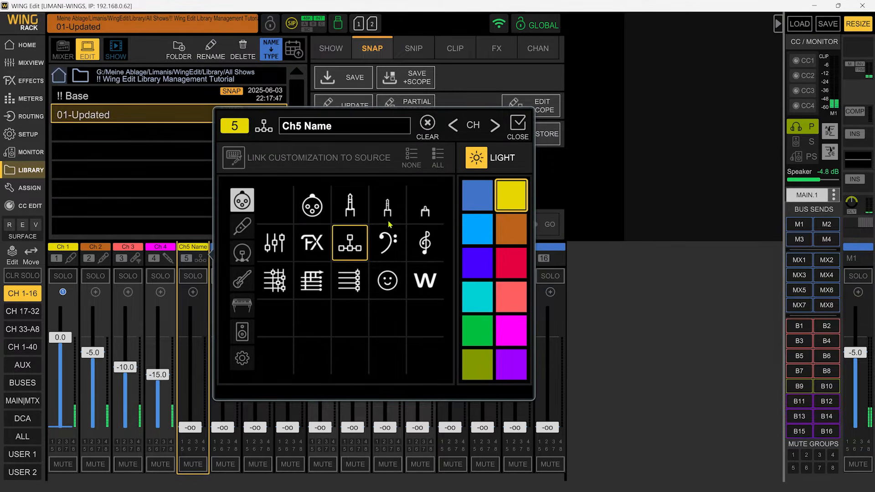
left_click(518, 126)
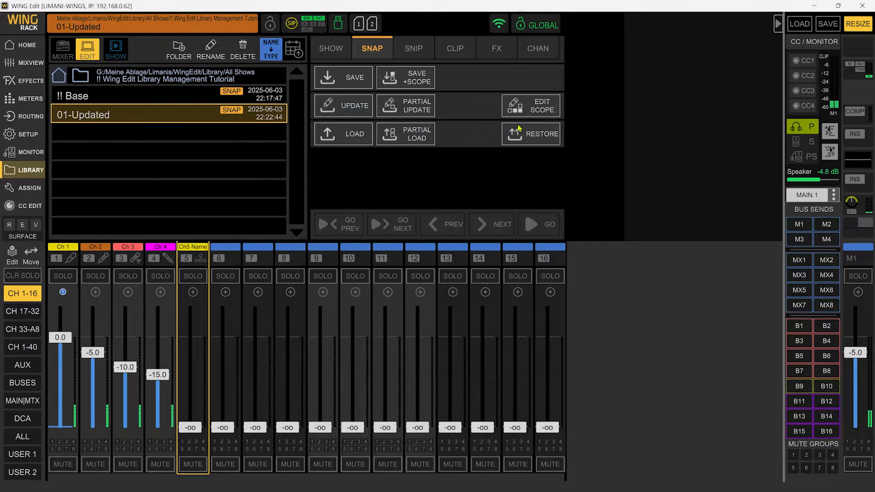
left_click(194, 463)
left_click_drag(190, 427, 190, 353)
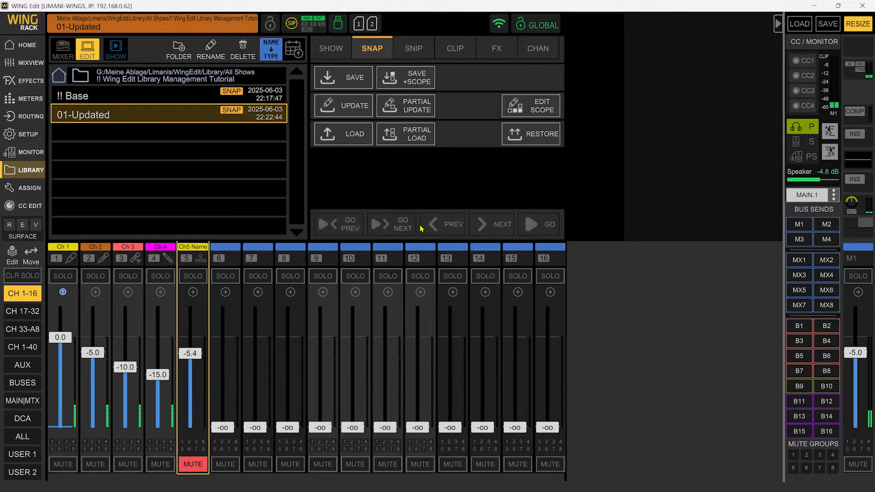
- Limit the edit scope of "01-Updated" to channel 5 with only Mute contents, and update the snapshot with that scope
left_click(530, 106)
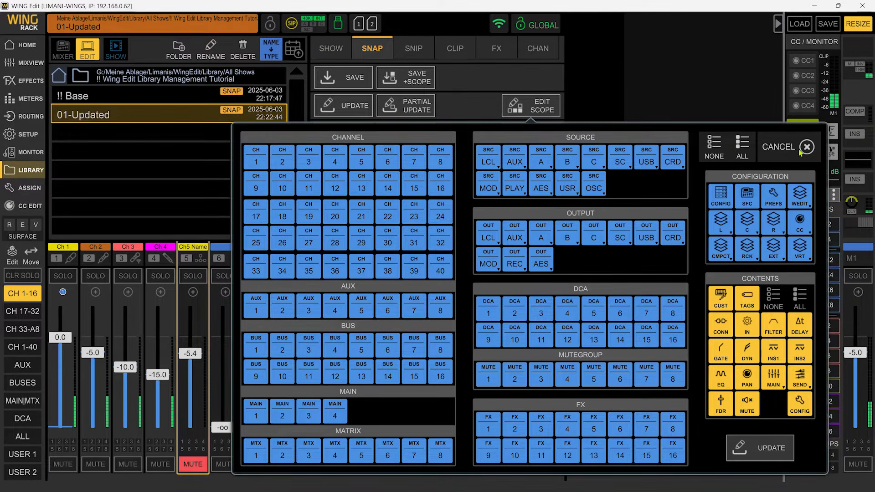
left_click(714, 149)
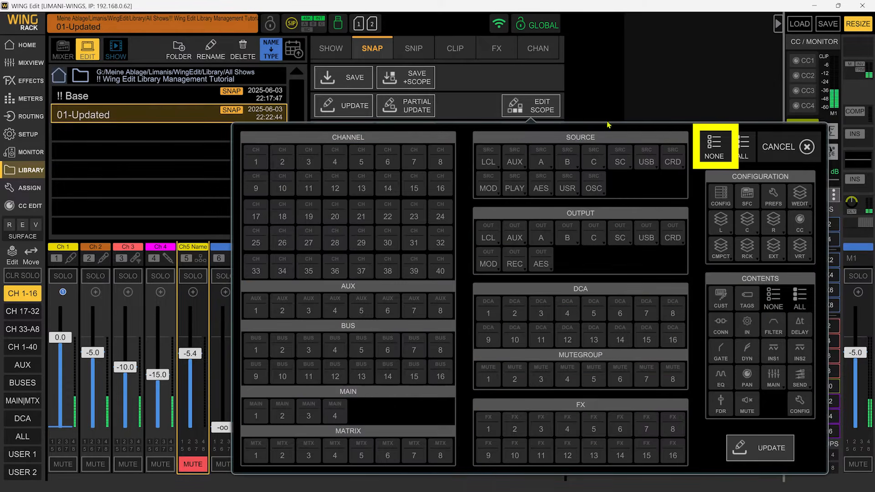
left_click(361, 164)
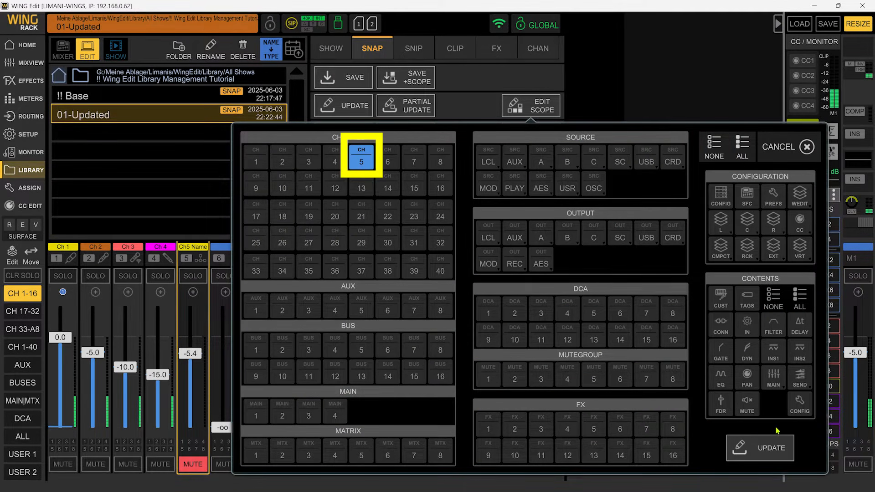
left_click(742, 410)
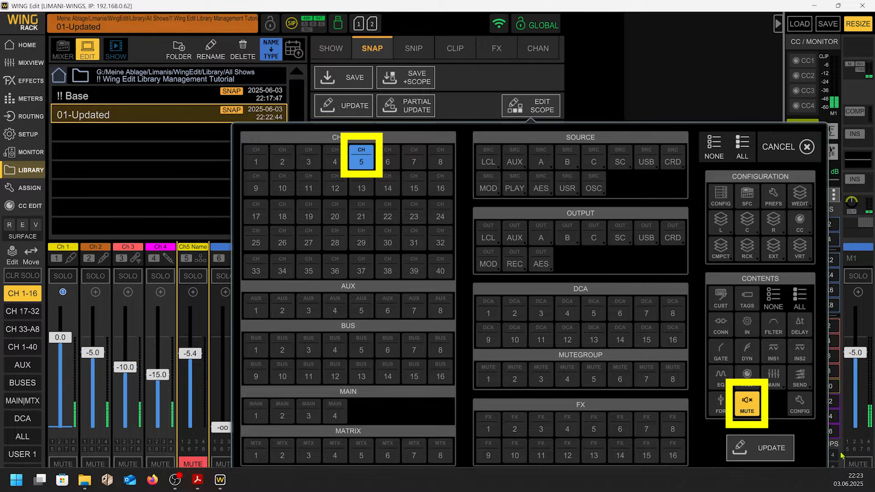
left_click(770, 449)
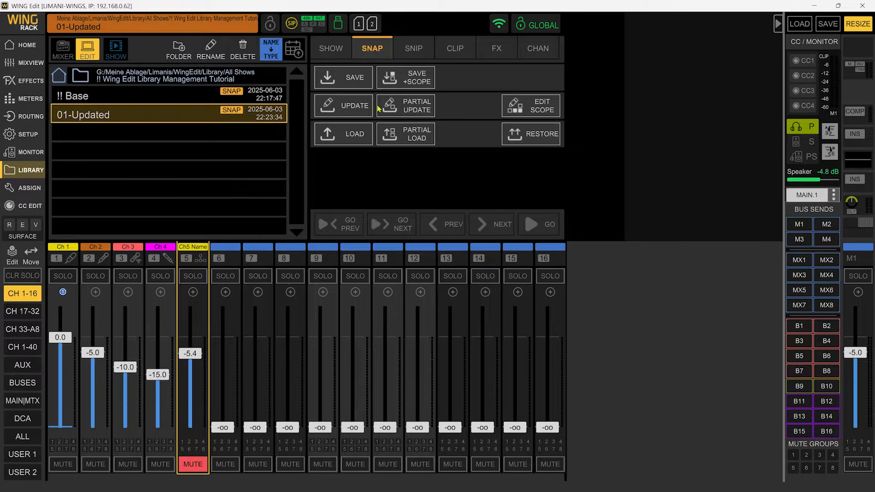
left_click(344, 107)
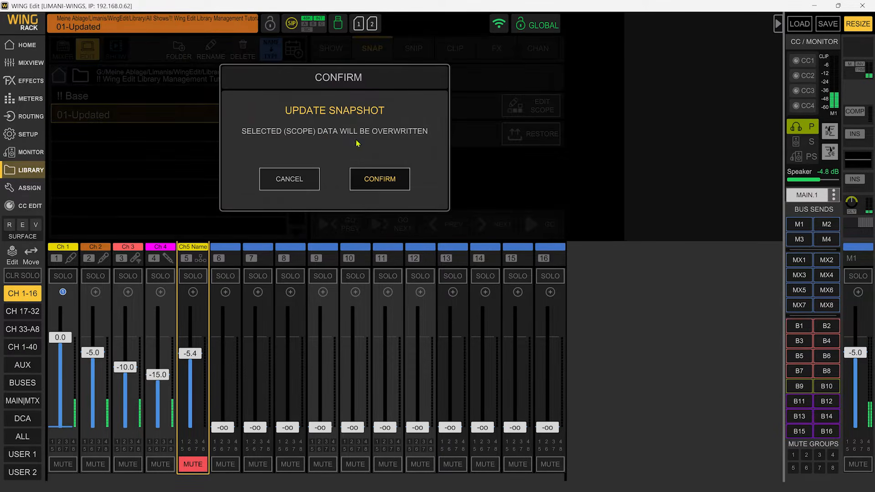
left_click(377, 186)
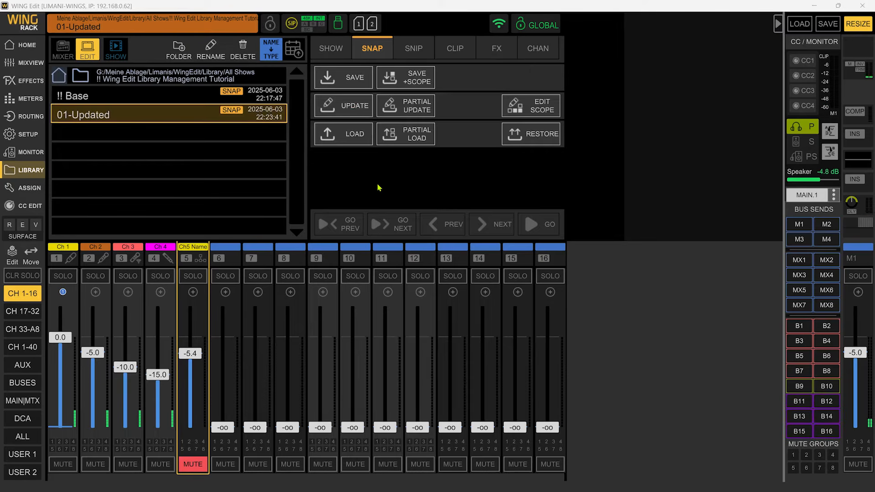
- Open 01-Updated.snap in Notepad++, format and fold its JSON, and expand channel 5 under ch to inspect its stored parameters
key("alt+Tab")
double_click(595, 112)
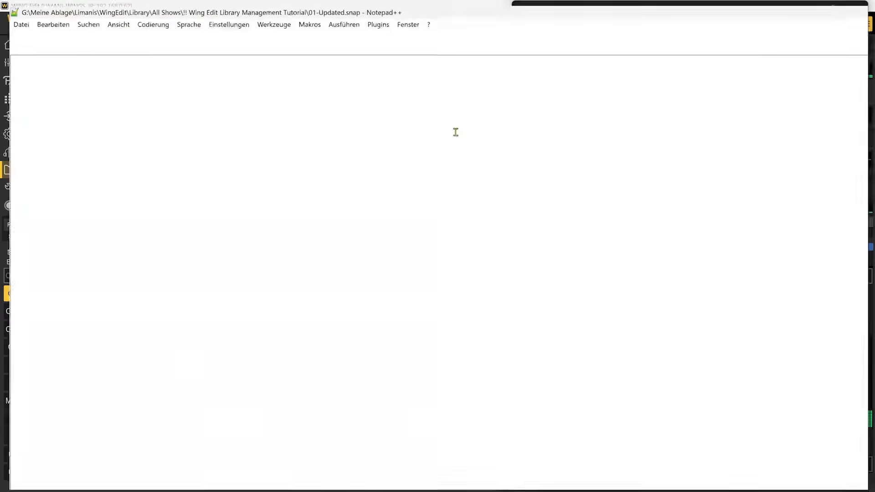
key("ctrl+End")
key("ctrl+alt+shift+m")
key("alt+0")
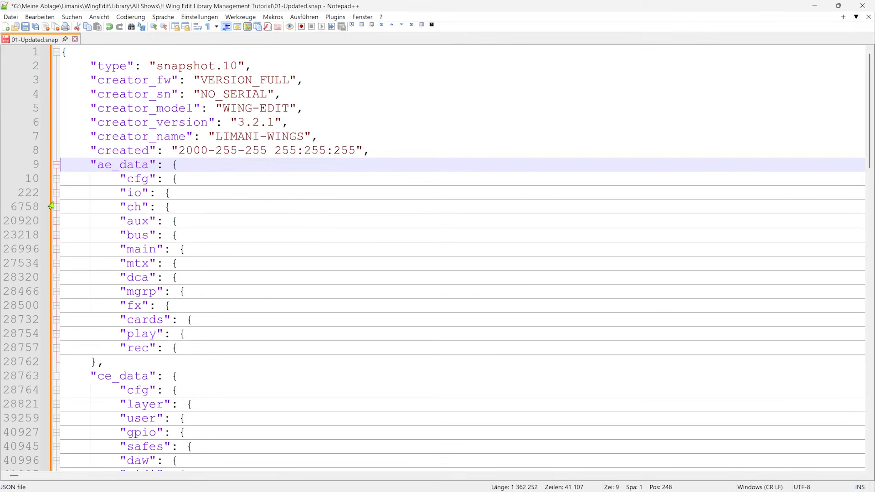
left_click(52, 207)
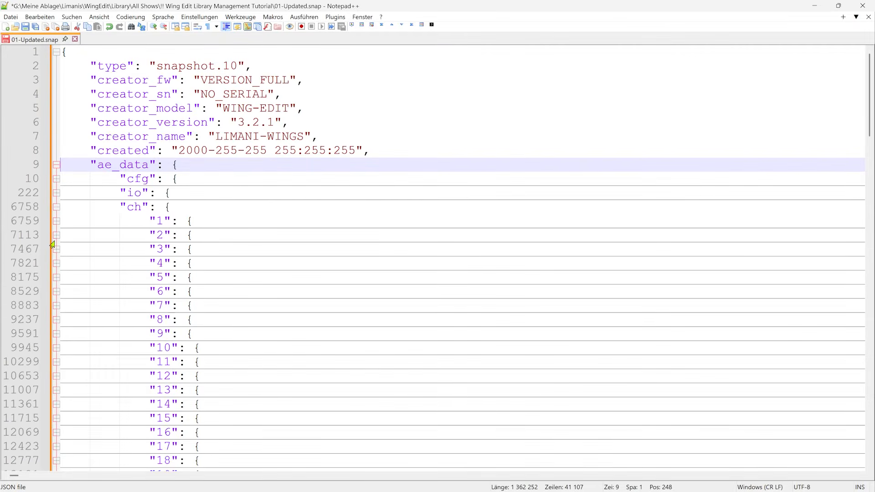
left_click(55, 277)
scroll(243, 244, "down", 4)
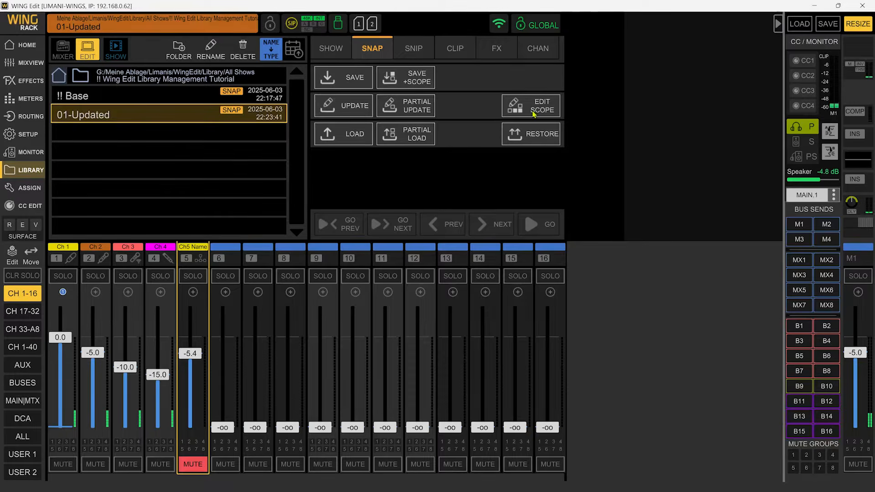
- In WING Edit, extend the edit scope of "01-Updated" to all contents of channel 5 and update the snapshot again
left_click(530, 106)
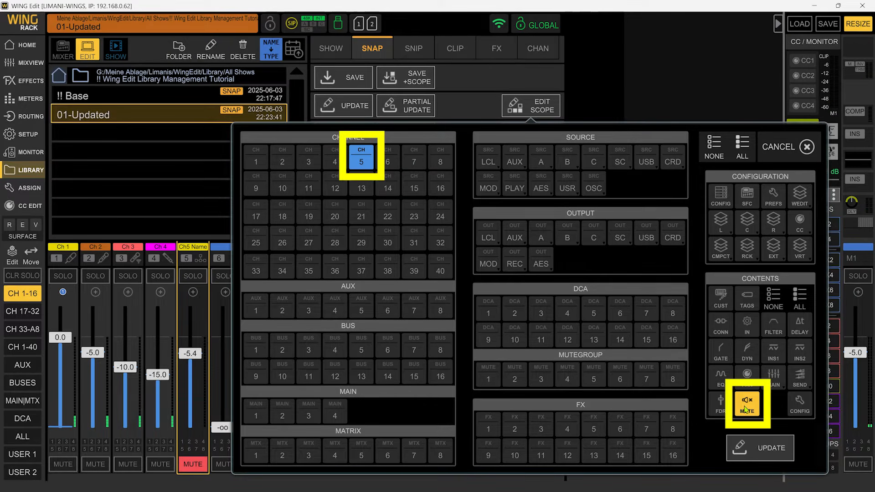
left_click(799, 298)
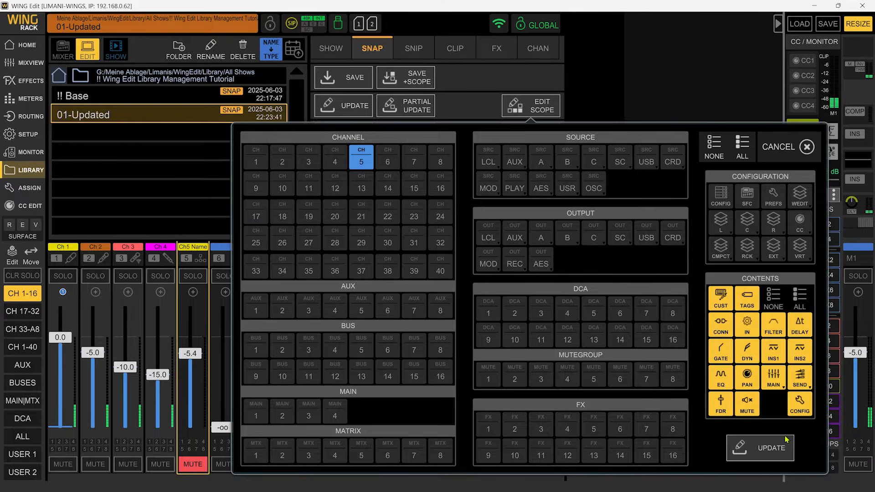
left_click(785, 441)
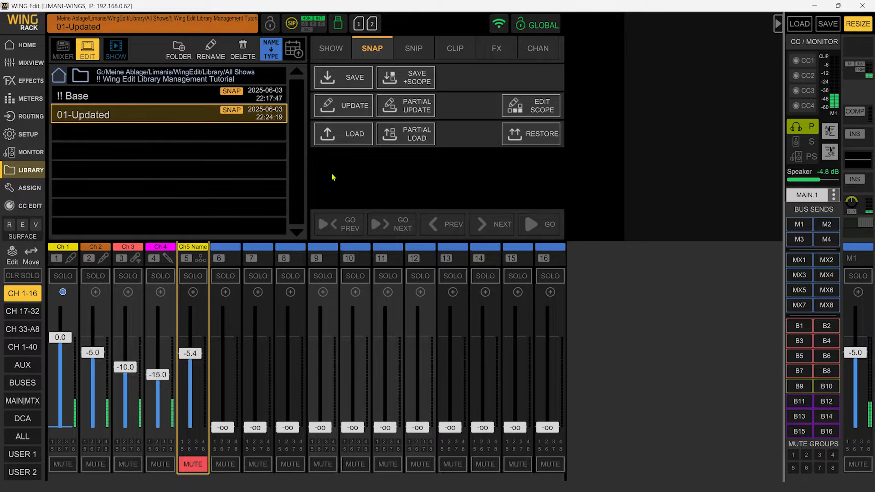
left_click(360, 106)
left_click(394, 186)
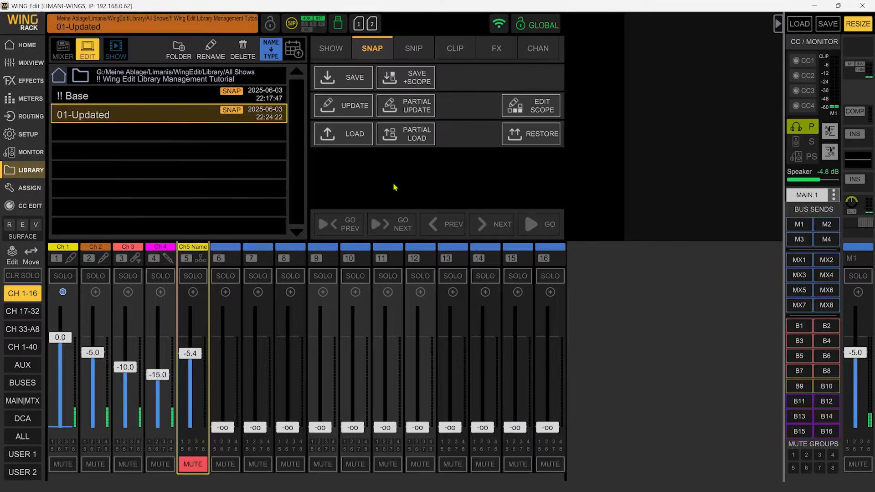
- Reload 01-Updated.snap in Notepad++, reformat and fold the JSON, and examine channel 5's name, colour, icon, fader and mute entries
key("alt+Tab")
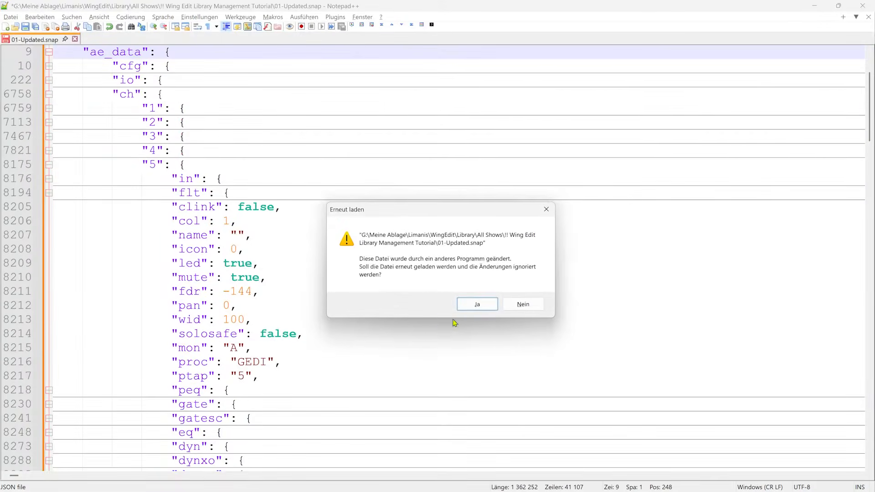
left_click(477, 304)
key("ctrl+alt+shift+m")
key("alt+0")
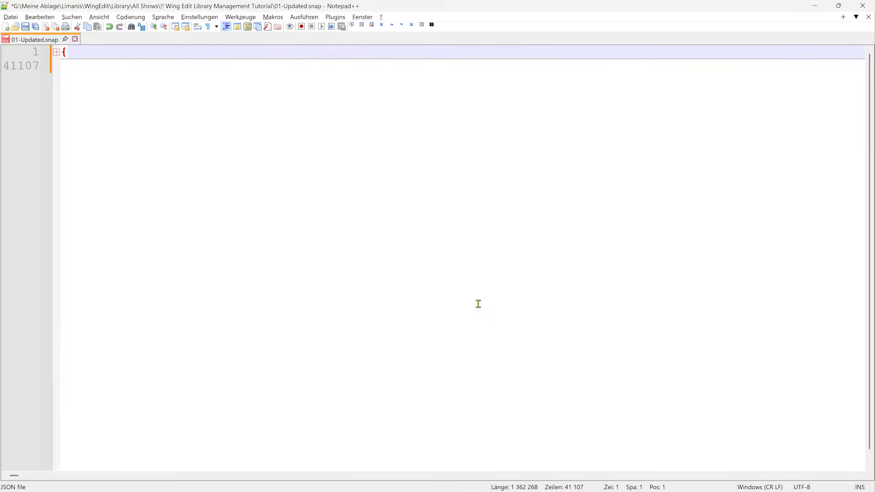
left_click(56, 208)
scroll(91, 212, "down", 2)
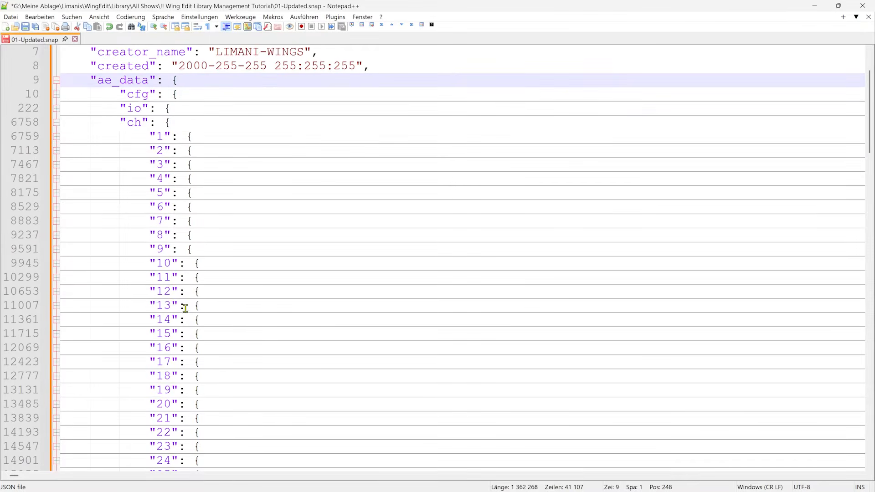
left_click(60, 194)
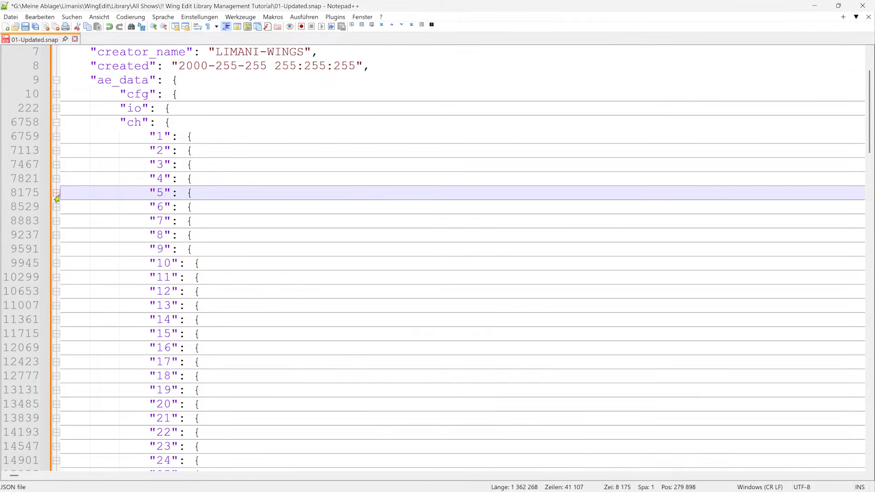
left_click(55, 193)
scroll(205, 237, "down", 1)
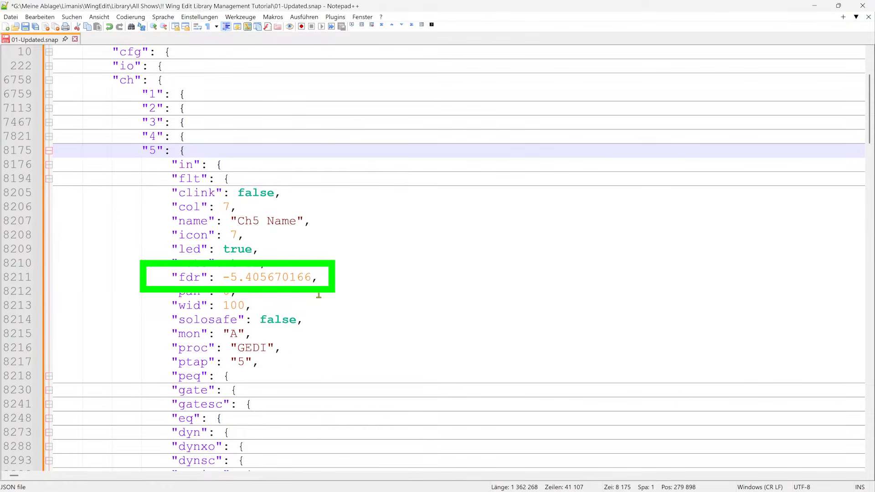
left_click(62, 264)
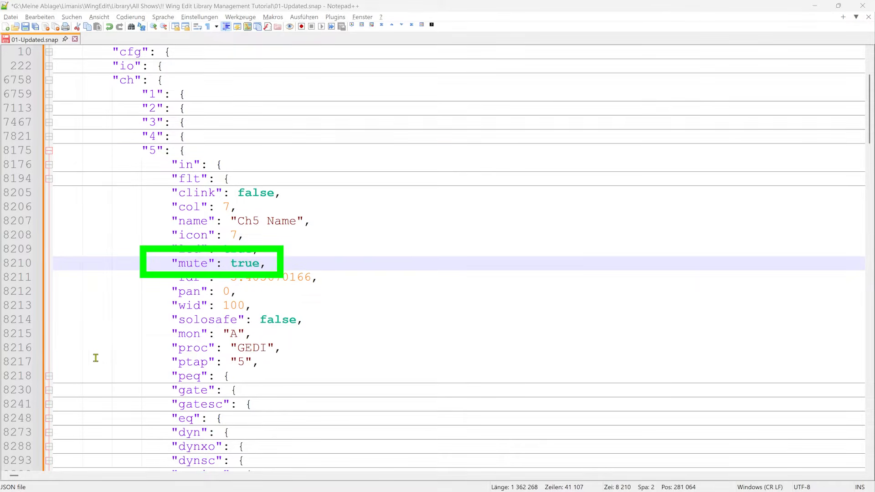
- In WING Edit, raise channel 7's fader to about -3.0 dB and mute the channel
key("alt+Tab")
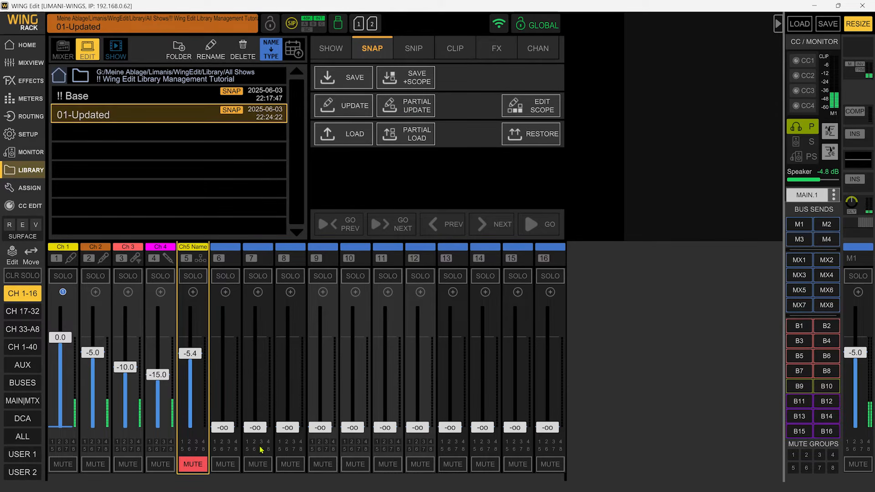
left_click_drag(255, 428, 256, 346)
left_click(267, 466)
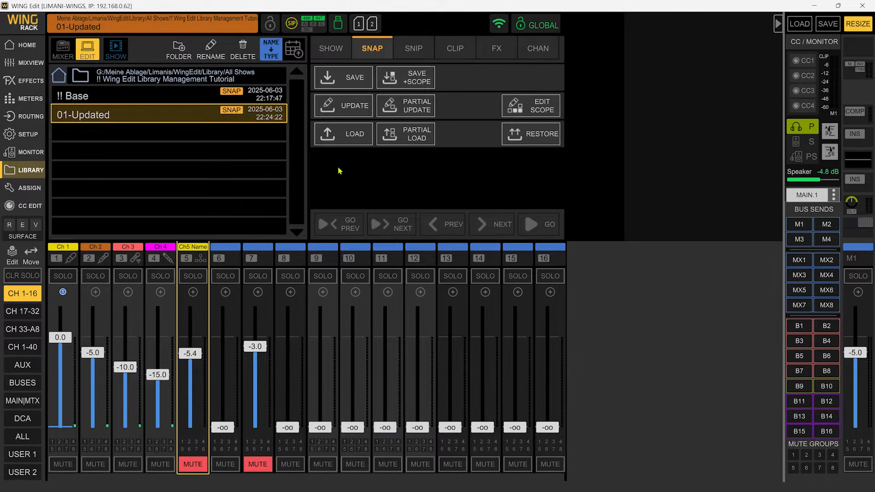
- Update the "01-Updated" snapshot with the current settings and check its edit scope without changing it
left_click(349, 109)
left_click(379, 179)
left_click(542, 114)
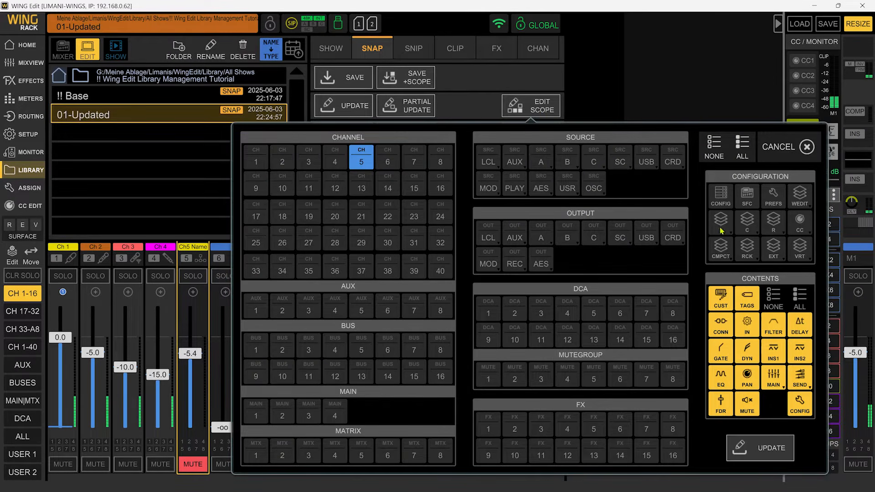
left_click(779, 147)
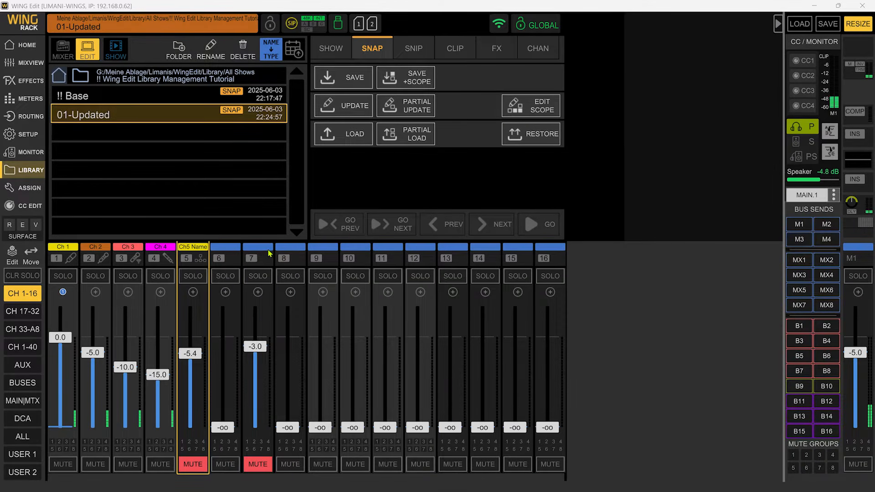
- Reload 01-Updated.snap in Notepad++, expand channel 7 under ch, and examine its stored mute and fader entries
key("alt+Tab")
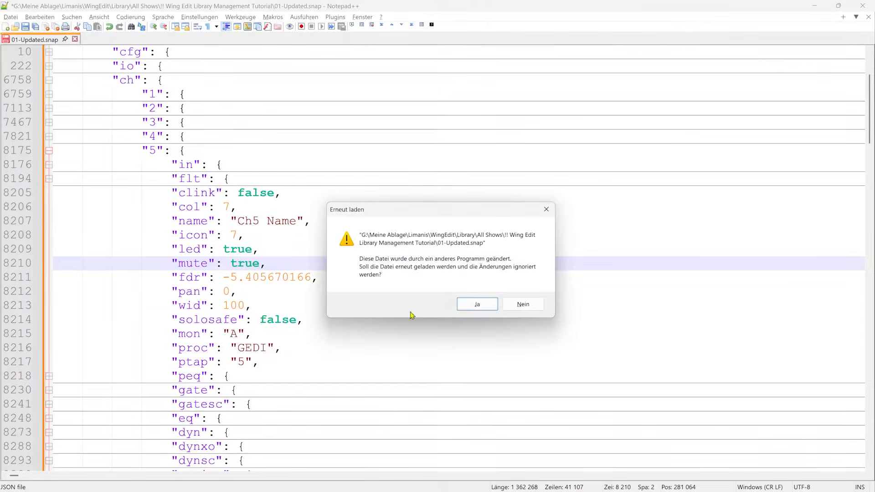
left_click(474, 303)
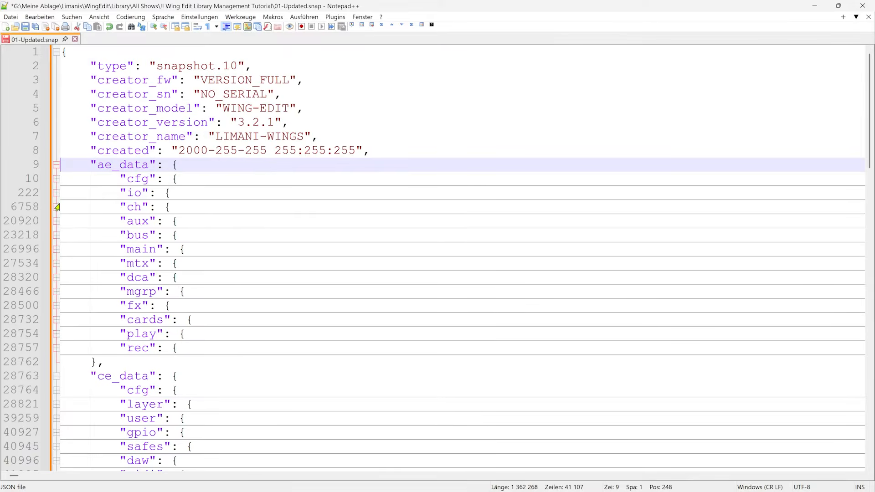
left_click(56, 207)
left_click(54, 304)
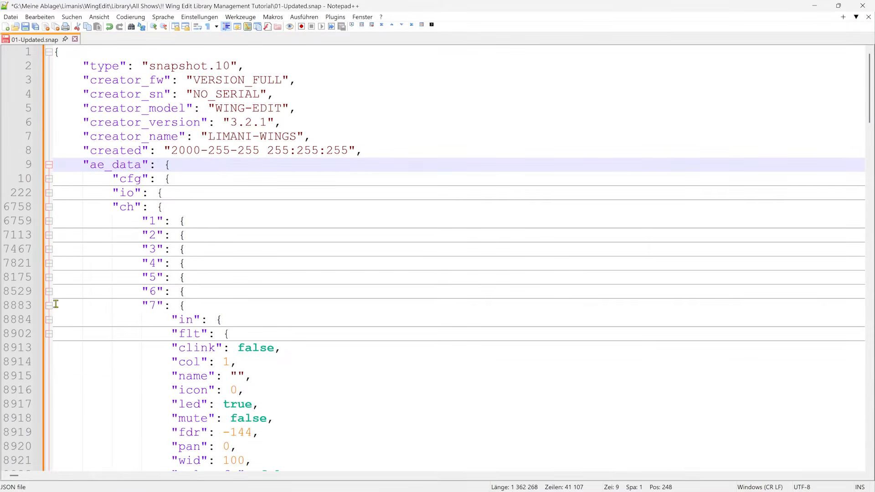
scroll(294, 159, "down", 7)
left_click(58, 164)
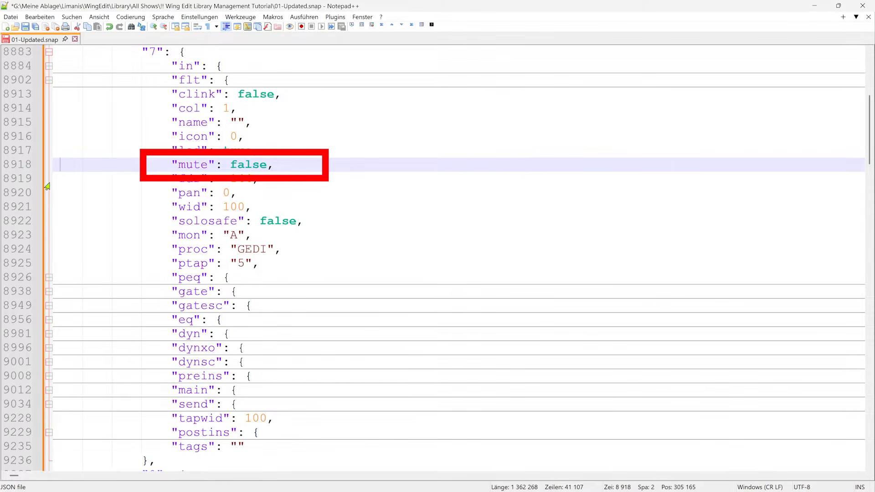
left_click(58, 179)
- Return to WING Edit and review which channels and contents the edit scope of "01-Updated" covers
key("alt+Tab")
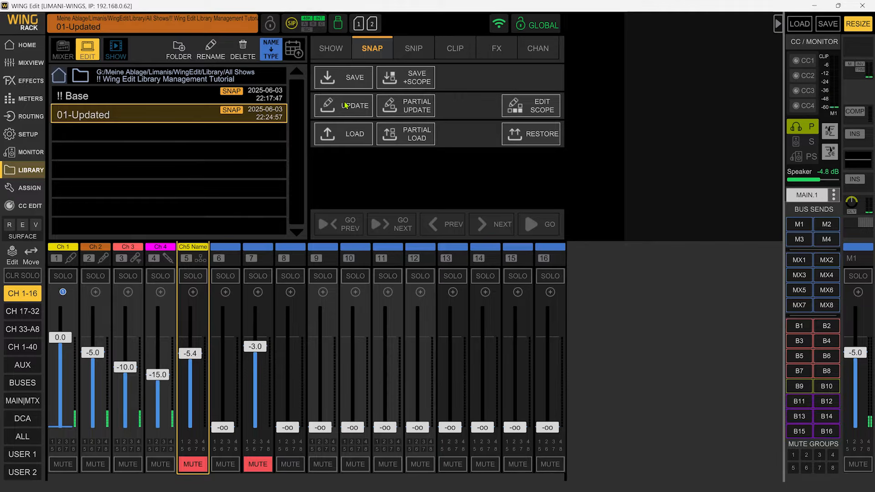
left_click(540, 111)
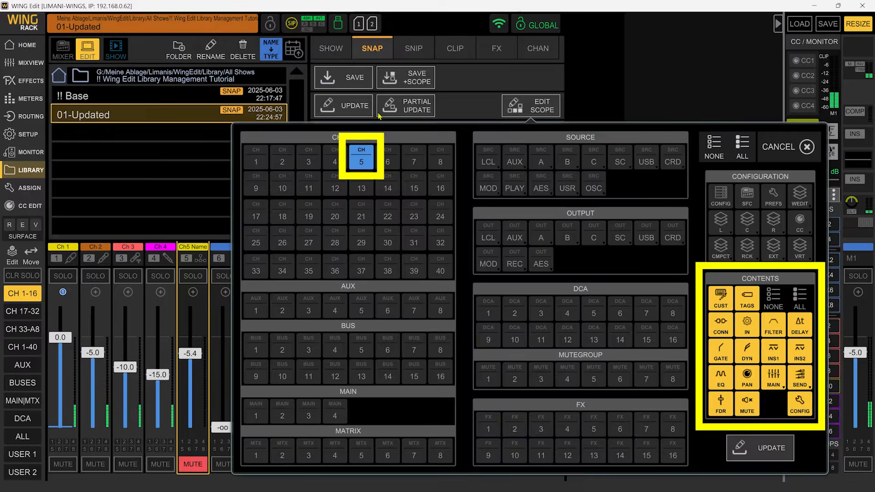
left_click(785, 153)
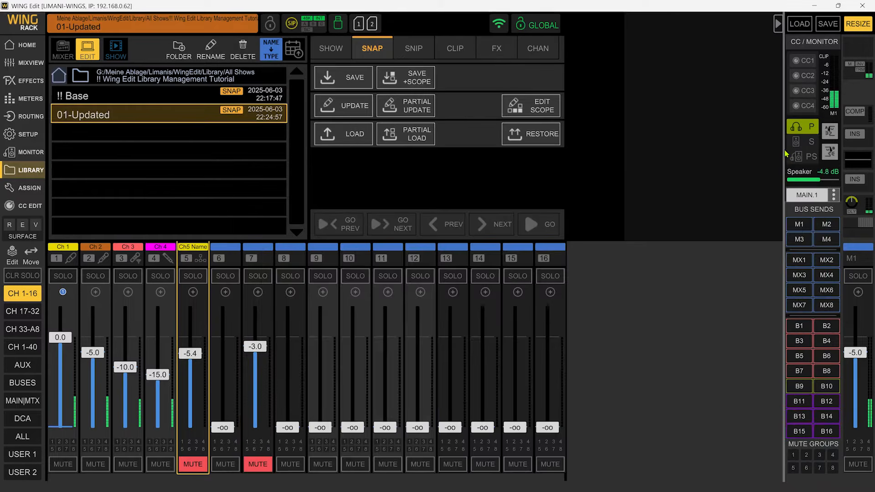
- Partially update "01-Updated" with a scope of only channel 7 and all contents
left_click(406, 109)
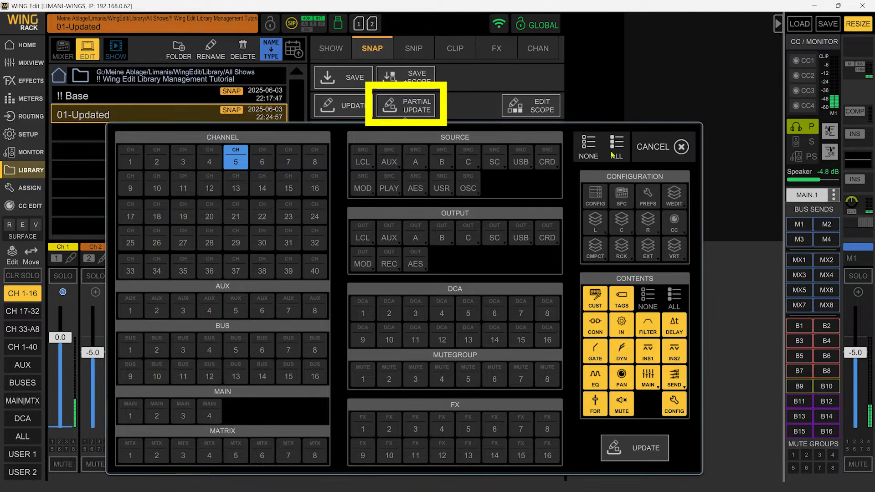
left_click(588, 155)
left_click(288, 162)
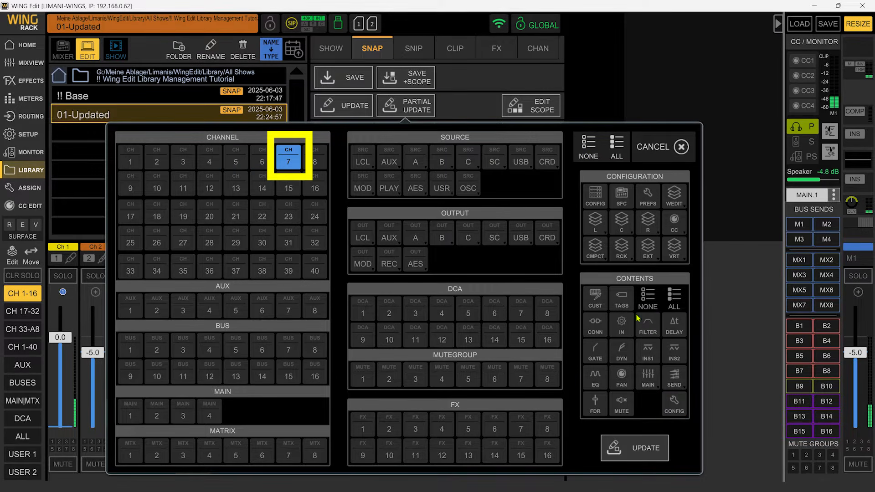
left_click(673, 300)
left_click(651, 451)
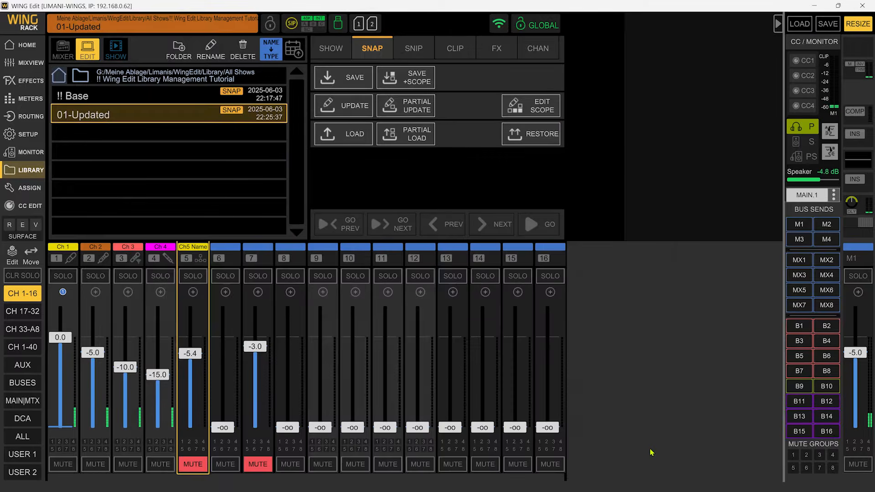
- Reload 01-Updated.snap in Notepad++, expand channel 7 again, and inspect its fader and mute entries
key("alt+Tab")
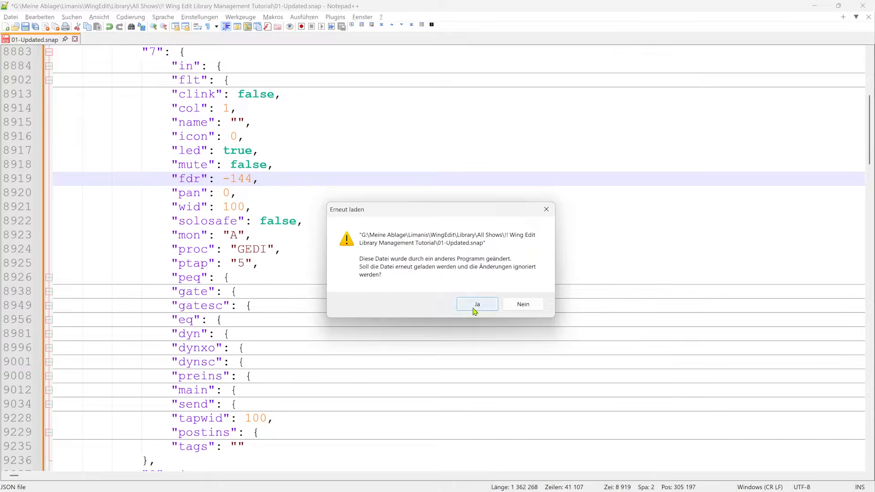
left_click(474, 311)
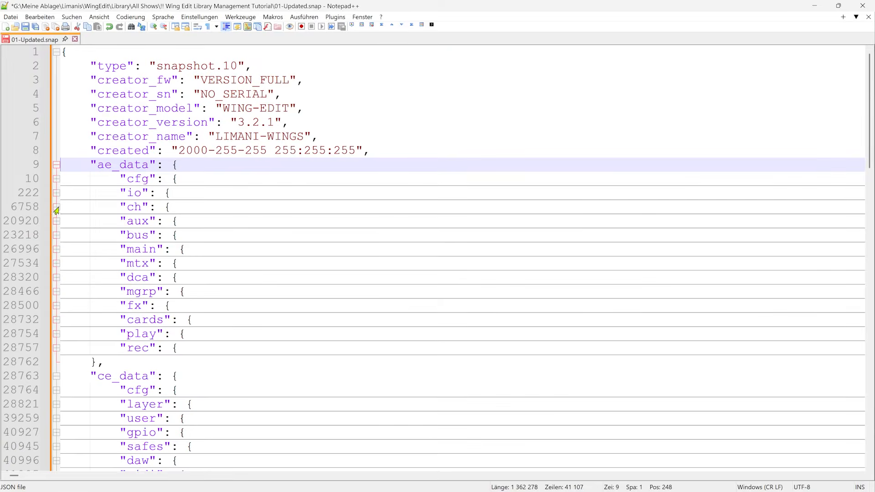
left_click(56, 209)
left_click(56, 305)
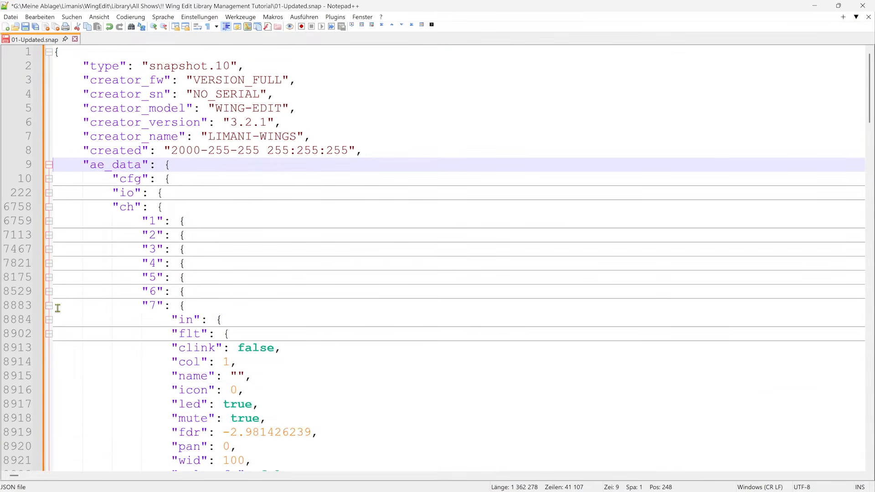
scroll(400, 287, "down", 5)
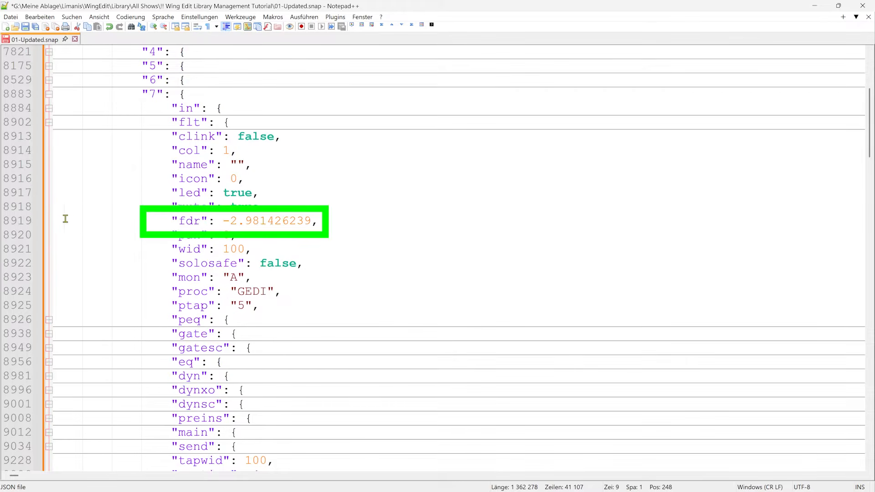
left_click(64, 222)
key("Up")
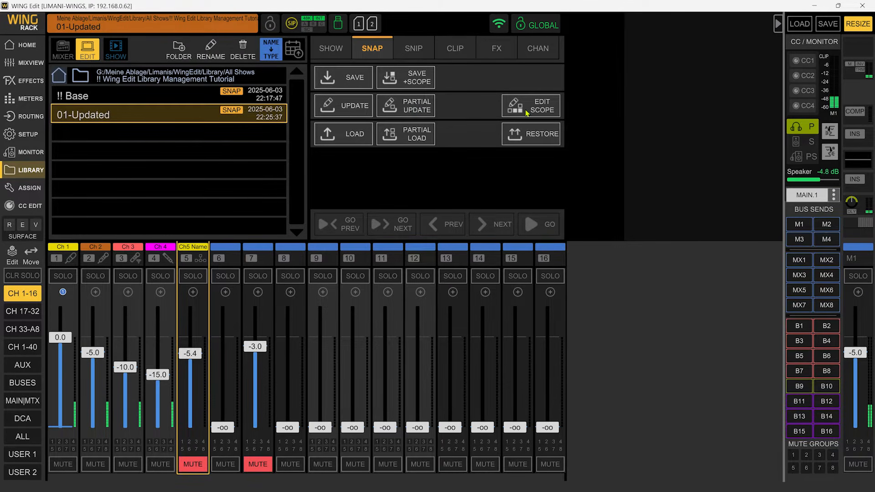
- Check in WING Edit whether the partial update altered the edit scope of "01-Updated"
left_click(542, 114)
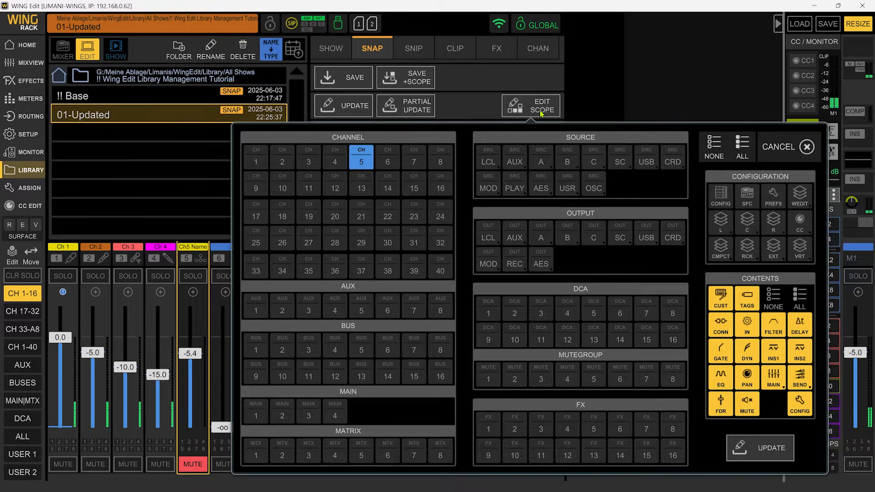
left_click(770, 152)
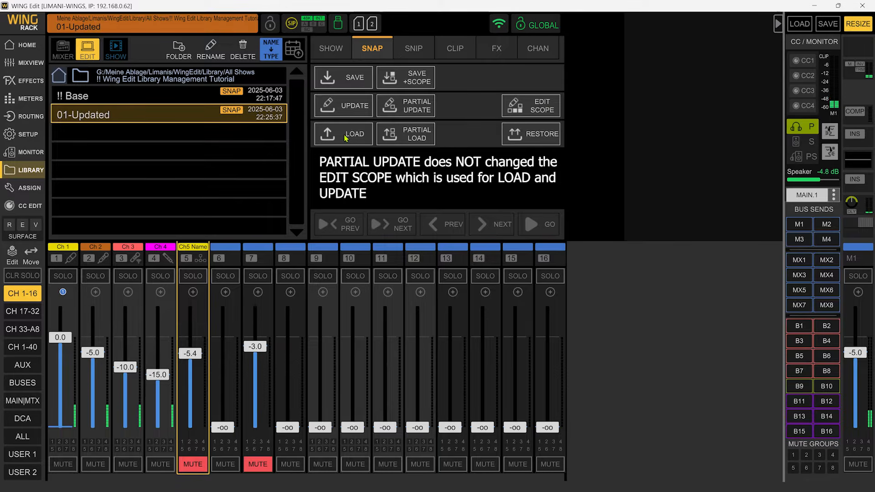
- Lower the faders of channels 5 and 7 to minus infinity, unmute both channels, and load the "01-Updated" snapshot
left_click_drag(191, 354, 199, 476)
left_click_drag(263, 346, 267, 476)
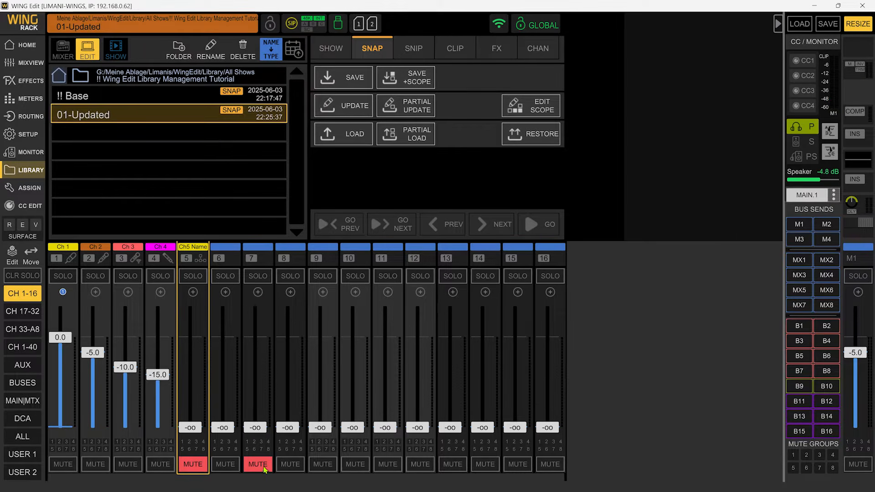
left_click(264, 467)
left_click(204, 468)
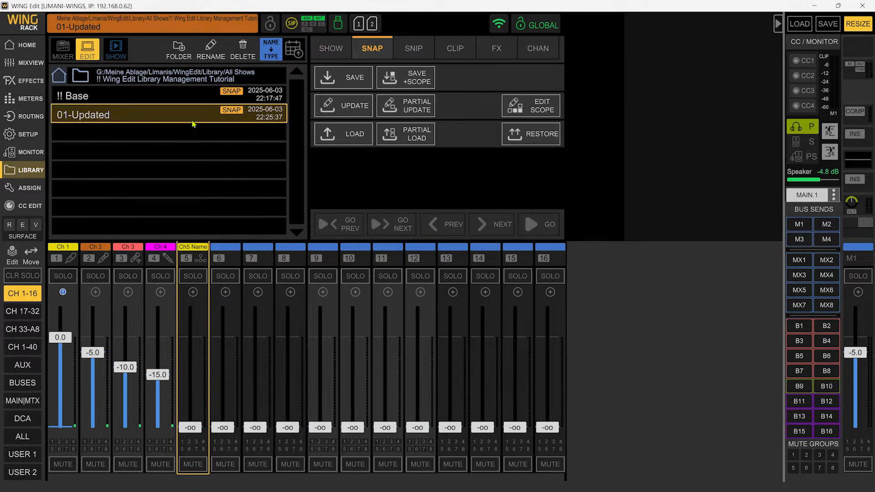
left_click(342, 135)
left_click(401, 189)
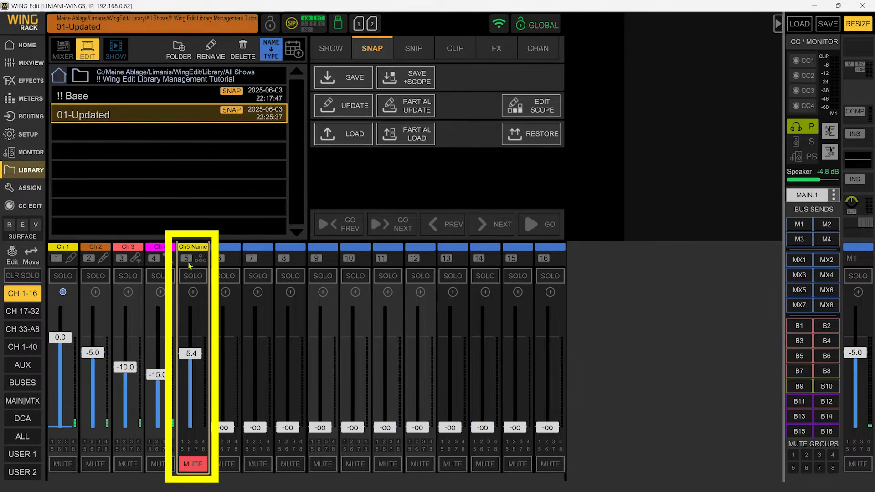
- Add channel 7 to the edit scope of "01-Updated", save the scope, and load the snapshot again
left_click(550, 111)
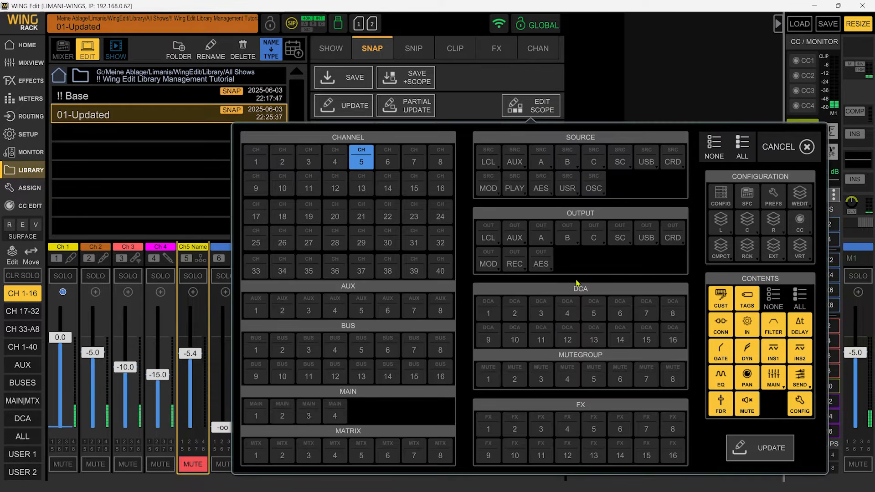
left_click(413, 160)
left_click(757, 451)
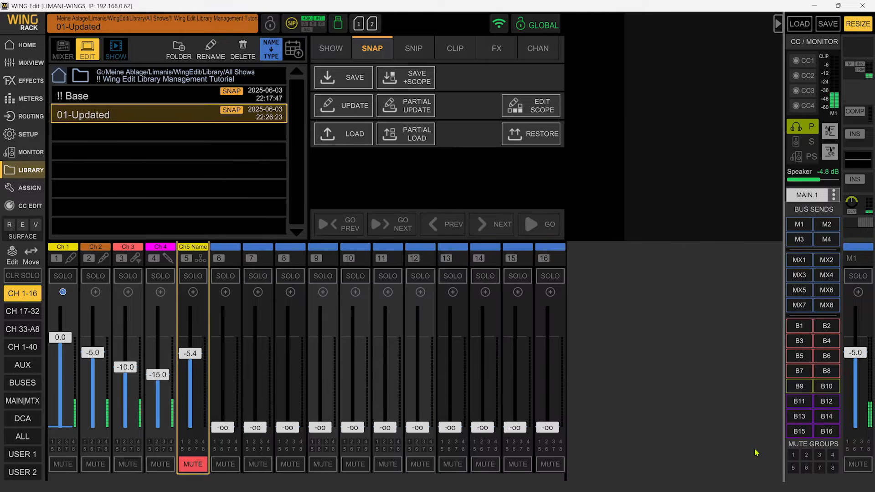
left_click(345, 137)
left_click(390, 180)
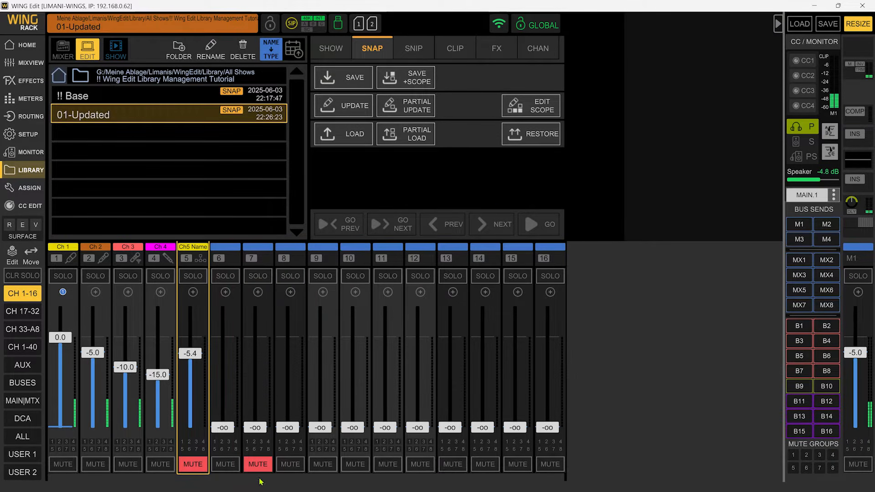
- Unmute channel 7 and remove it from the edit scope of "01-Updated", saving the scope with only channel 5
left_click(259, 464)
left_click(544, 114)
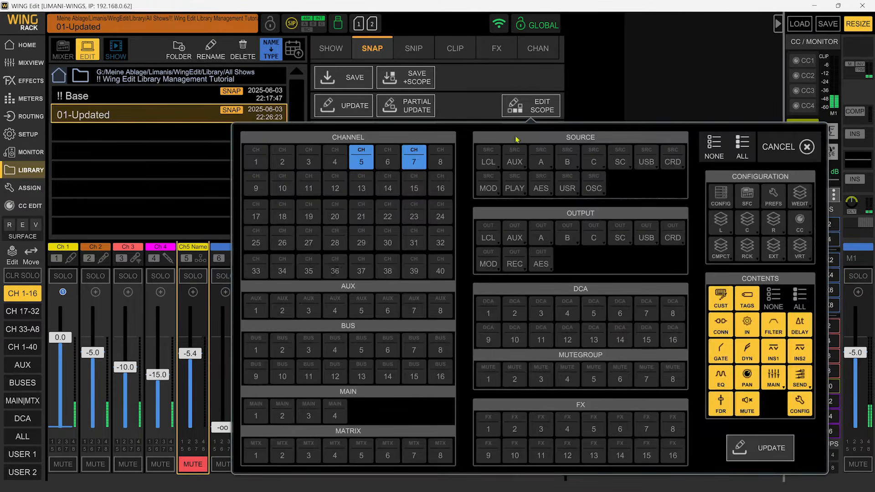
left_click(413, 157)
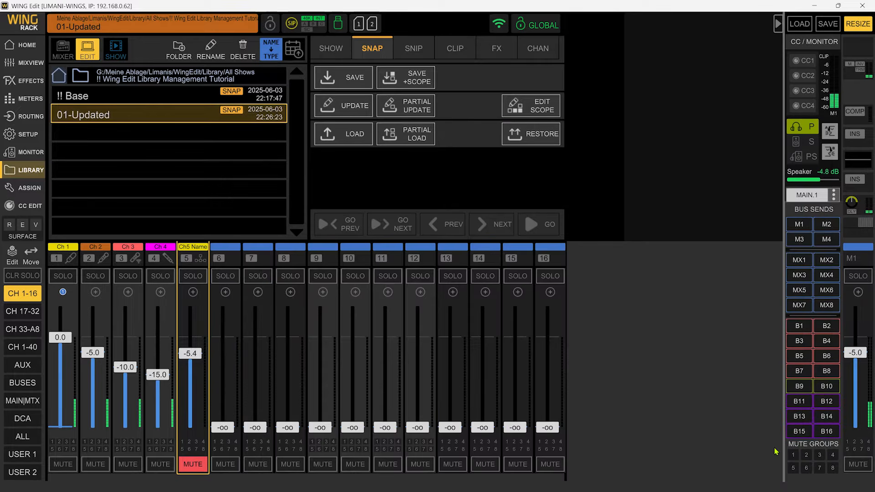
left_click(760, 448)
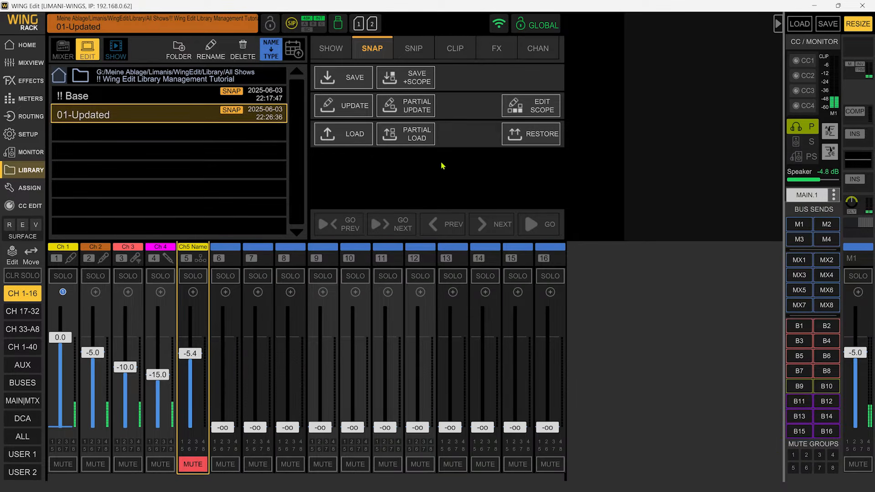
- Lower channel 5's fader to minus infinity, unmute the channel, and load "01-Updated" with its channel 5 scope
left_click(355, 135)
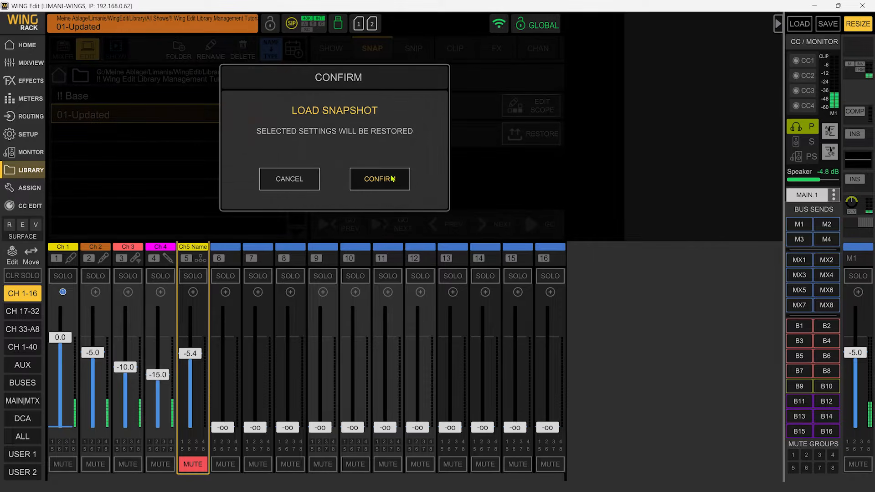
left_click(301, 177)
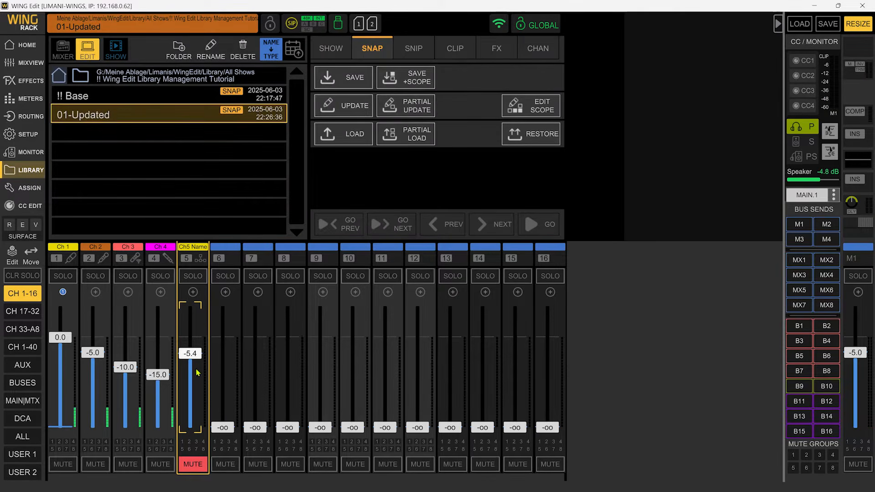
left_click_drag(190, 358, 197, 476)
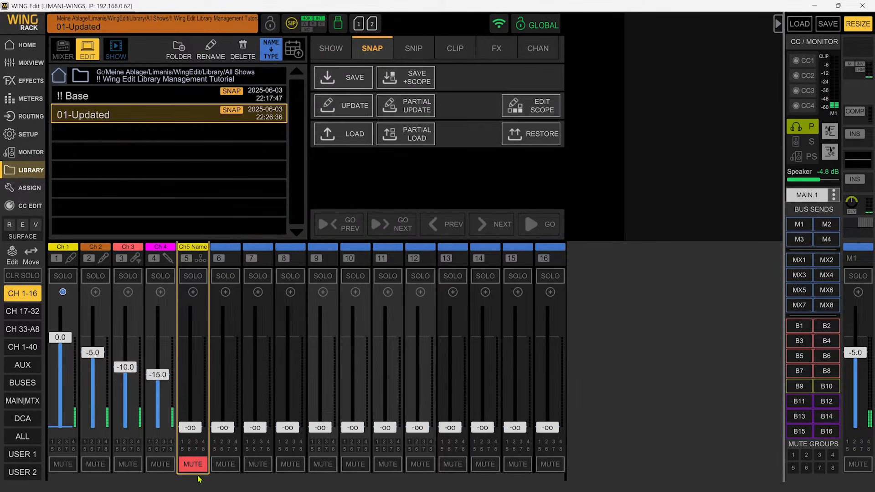
left_click(196, 466)
left_click(355, 135)
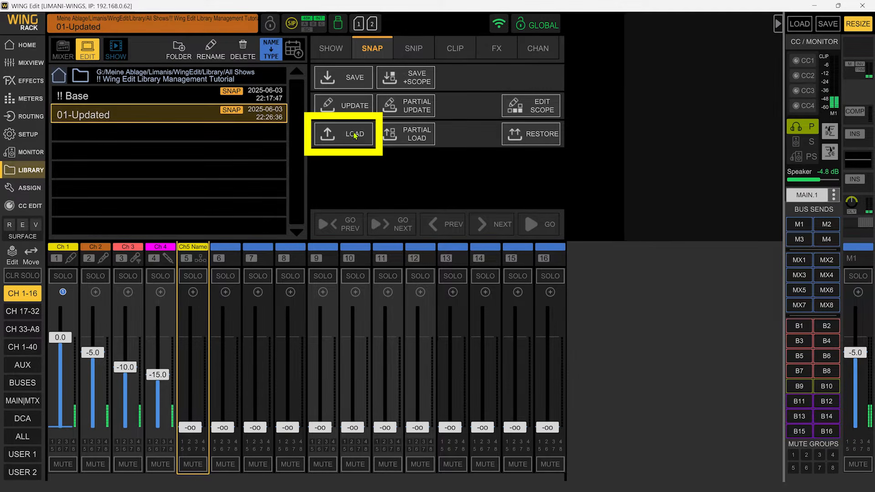
left_click(397, 178)
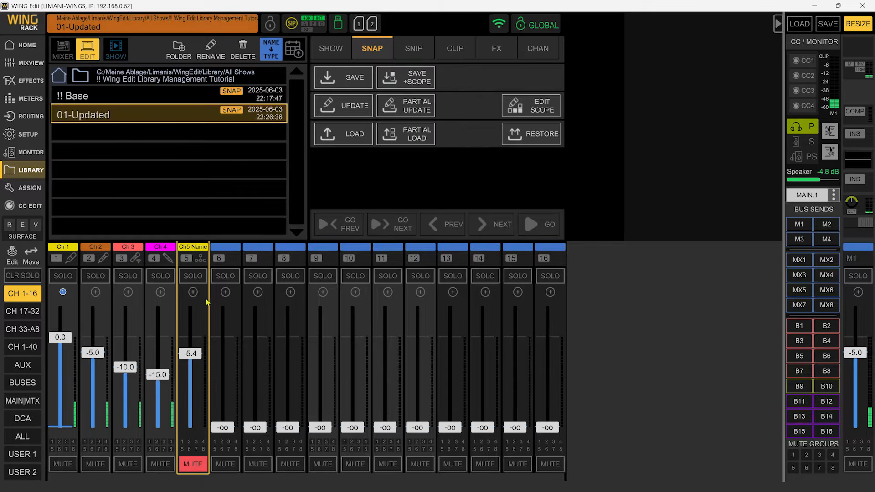
- Partially load the "01-Updated" snapshot with only channel 7 and only its mute content in the scope
left_click(405, 134)
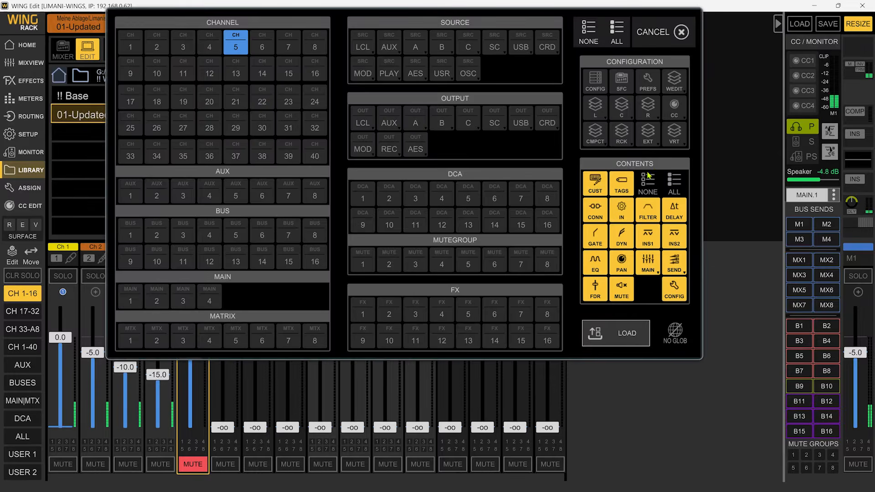
left_click(593, 38)
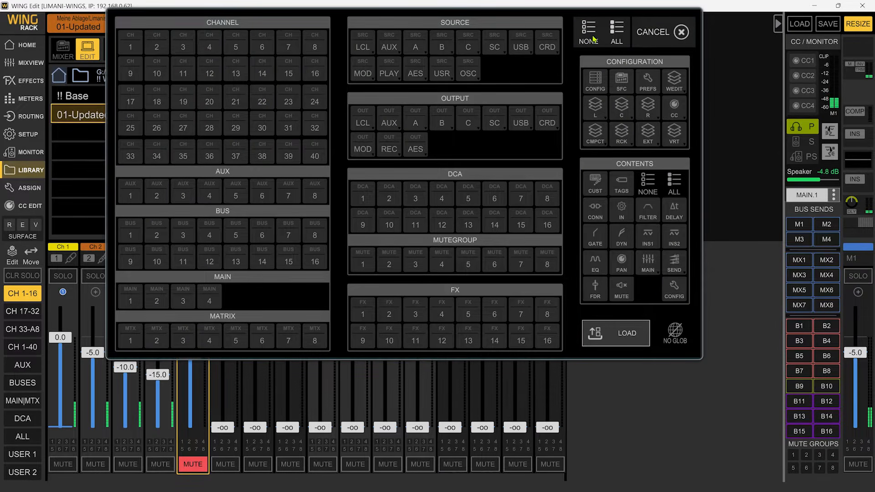
left_click(287, 47)
left_click(620, 290)
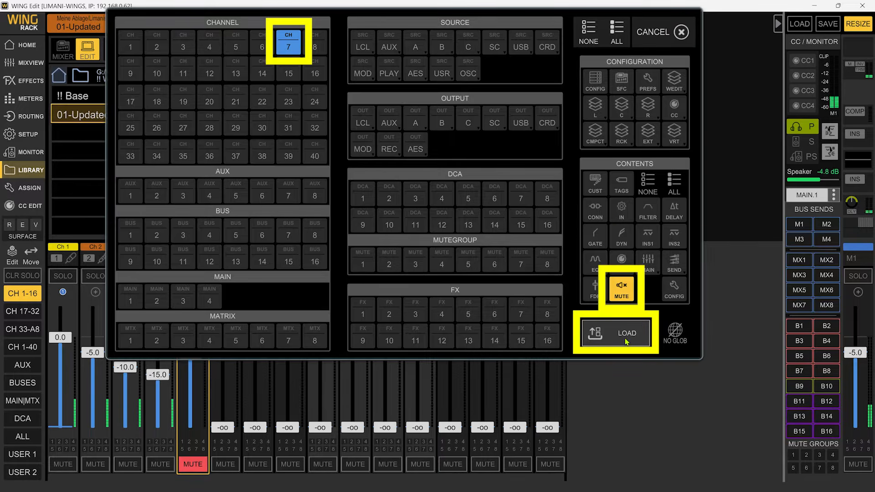
left_click(626, 335)
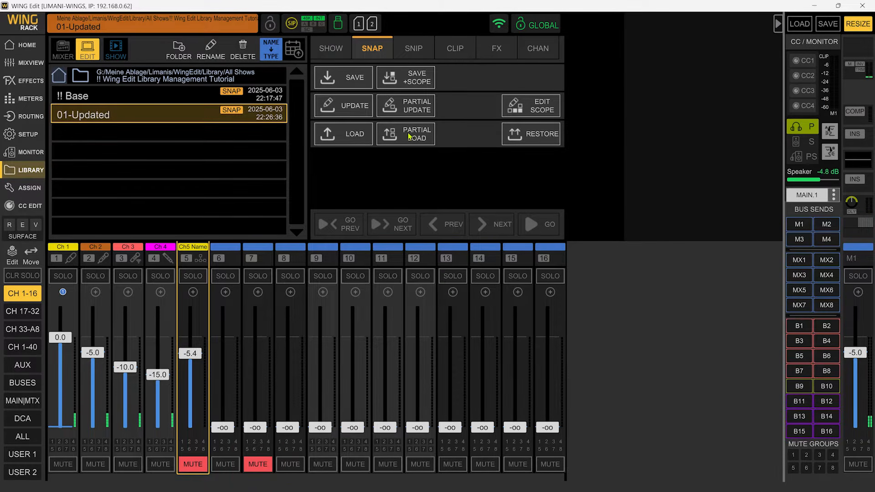
- Compare the edit scope, partial update scope and partial load scope of the "01-Updated" snapshot without applying any of them
left_click(554, 110)
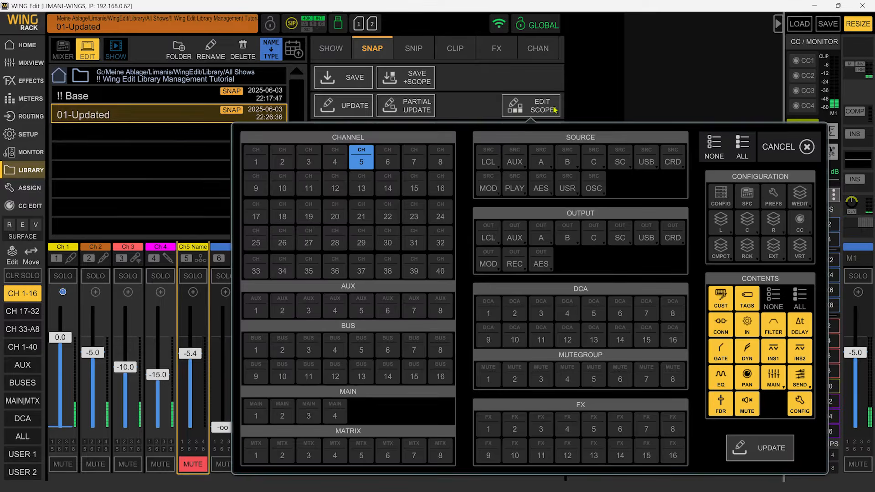
left_click(767, 149)
left_click(428, 106)
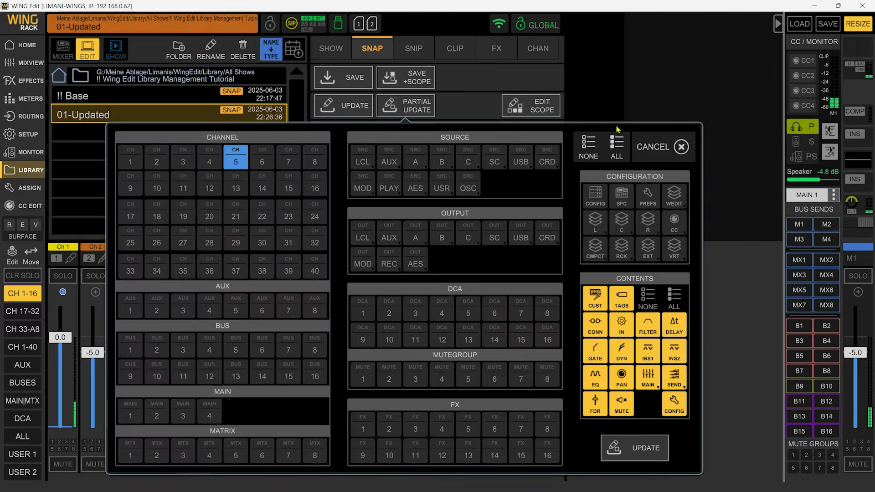
left_click(652, 148)
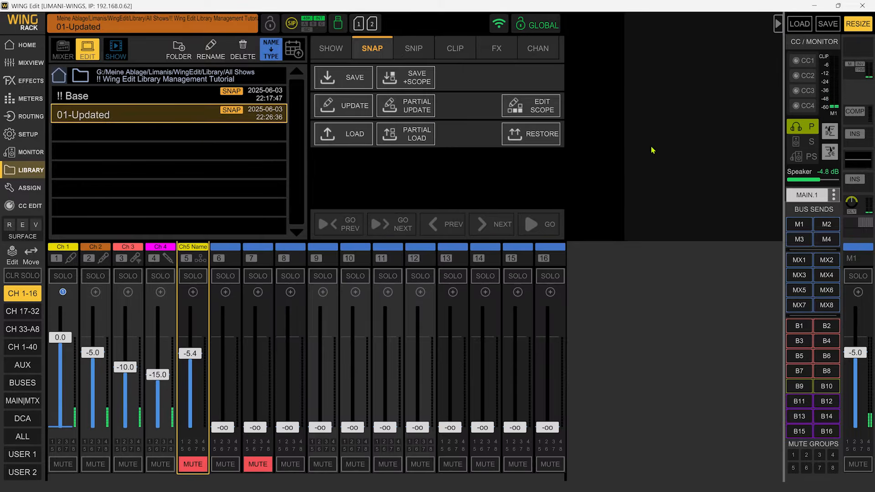
left_click(422, 136)
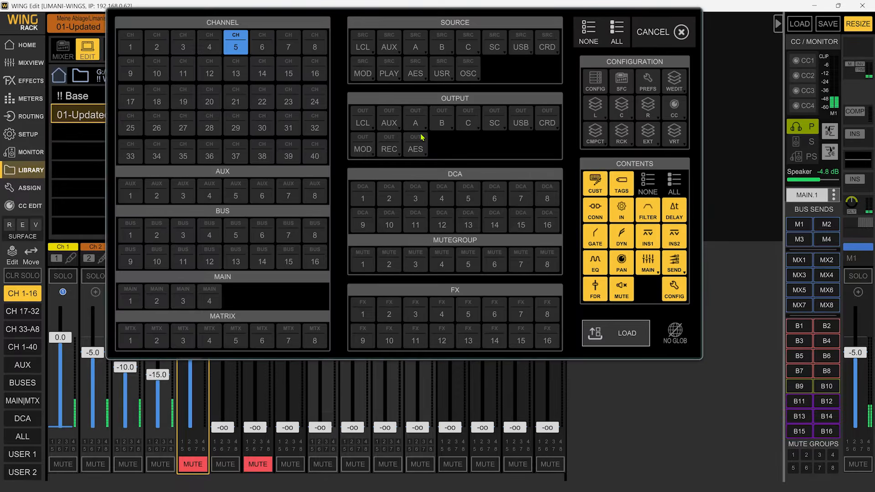
left_click(661, 35)
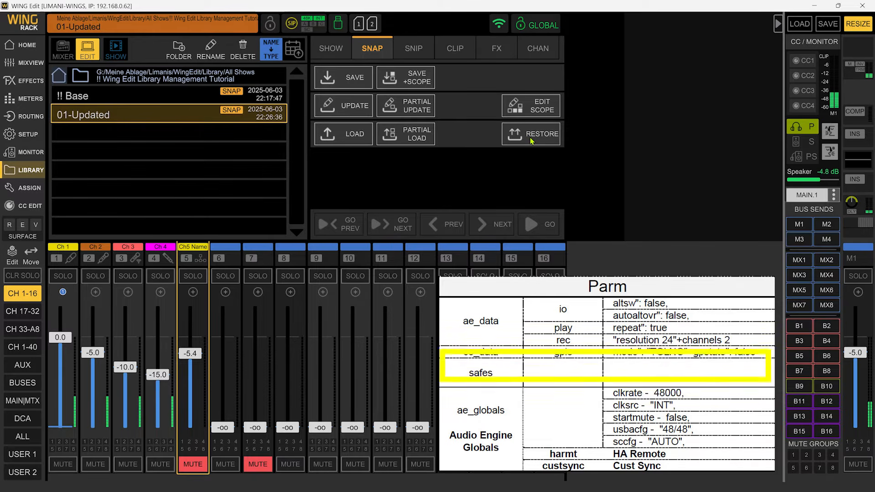
- Restore the console from the "01-Updated" snapshot and check the snapshot's edit scope
left_click(531, 142)
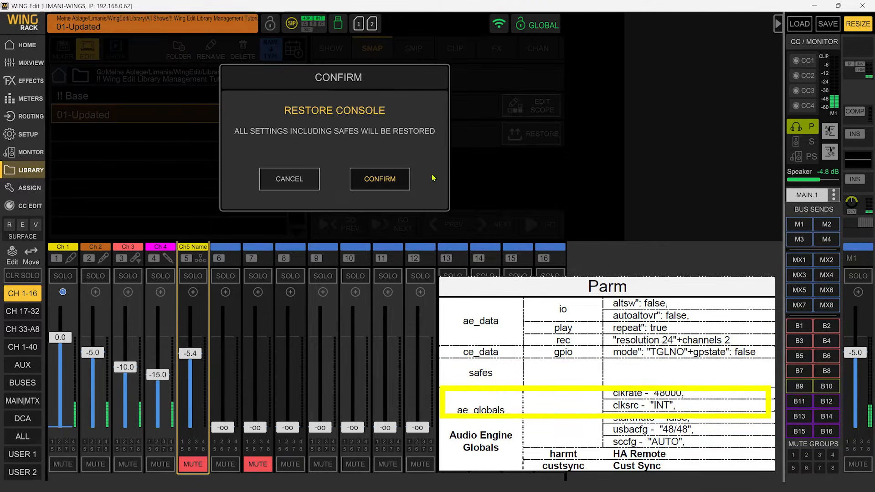
left_click(378, 178)
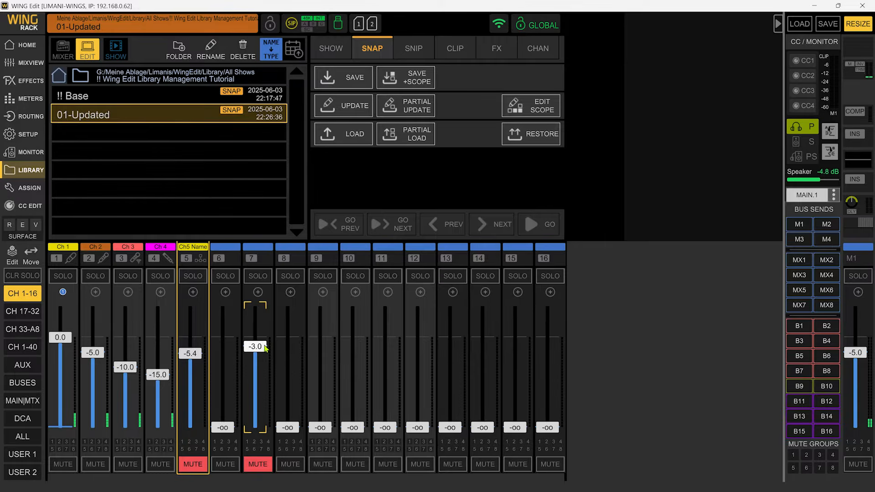
left_click(541, 105)
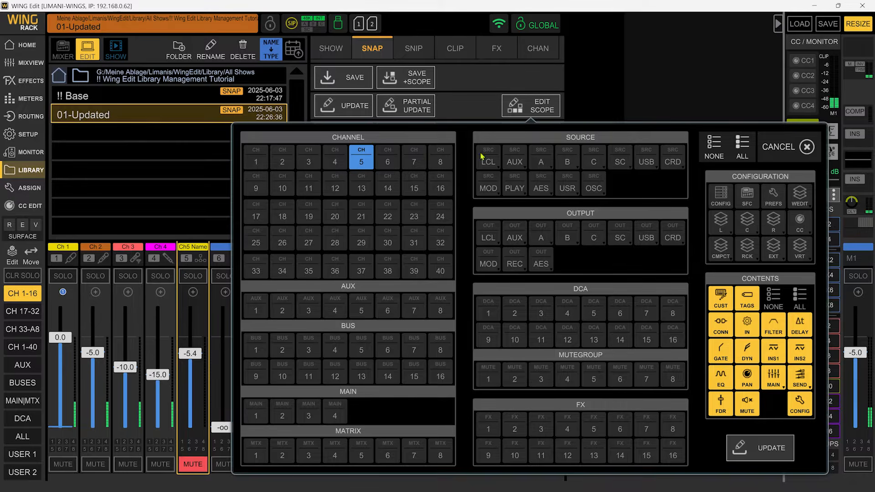
left_click(791, 148)
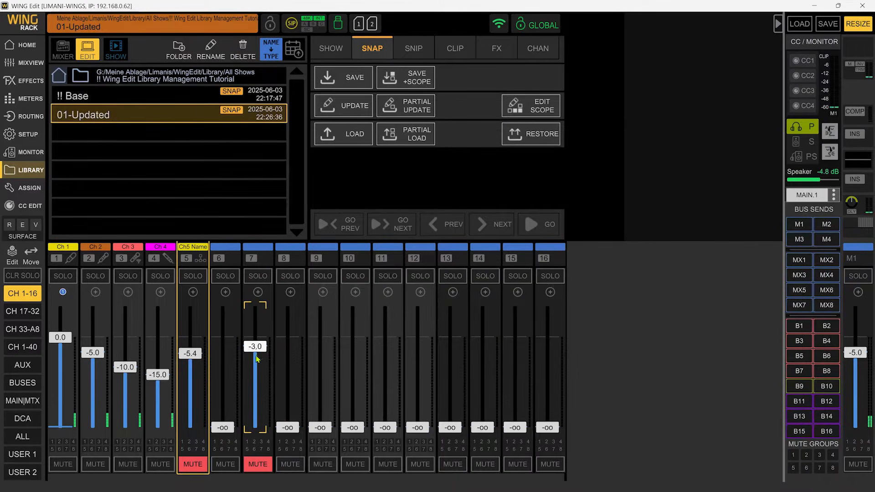
- With channel 7's fader lowered to about -48.6 dB and the channel unmuted, restore the console from "01-Updated" again
left_click(531, 133)
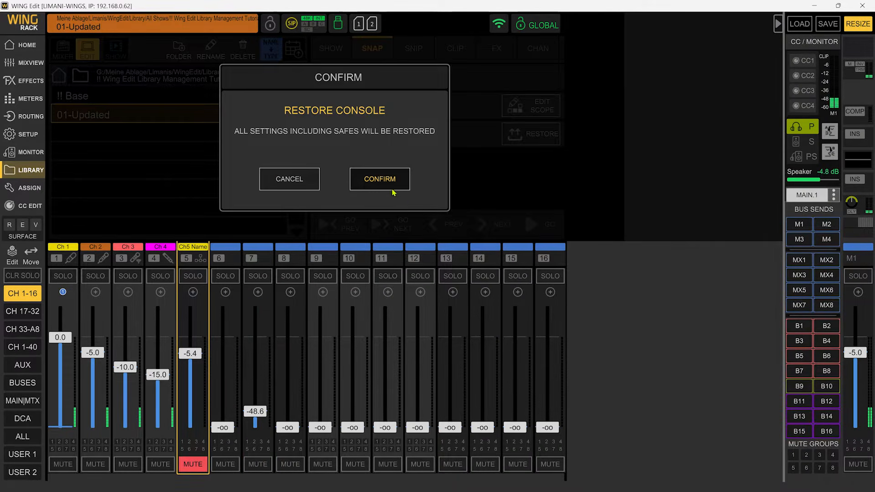
left_click(380, 179)
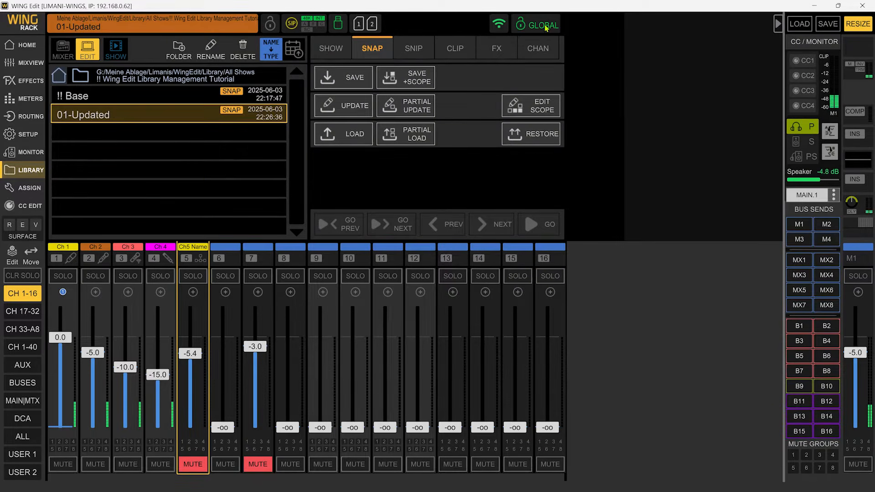
- Add channel 7 to the edit scope of "01-Updated" alongside channel 5, save the scope, and load the snapshot
left_click(542, 107)
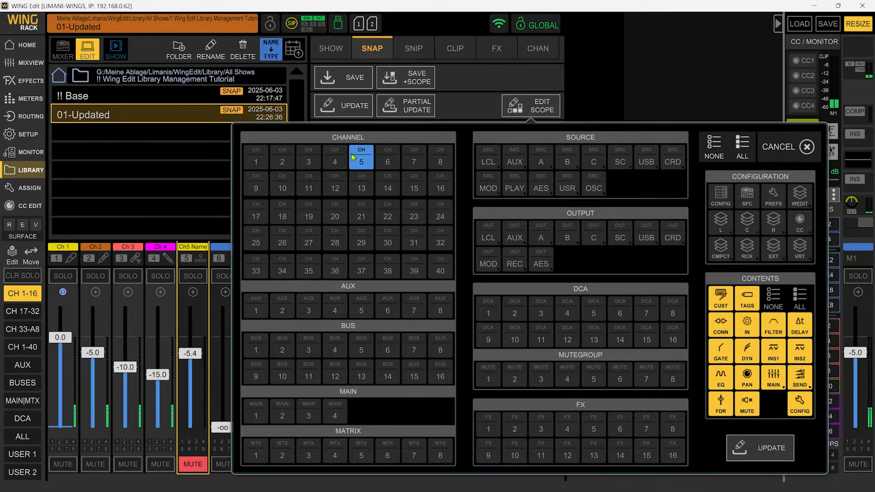
left_click(414, 159)
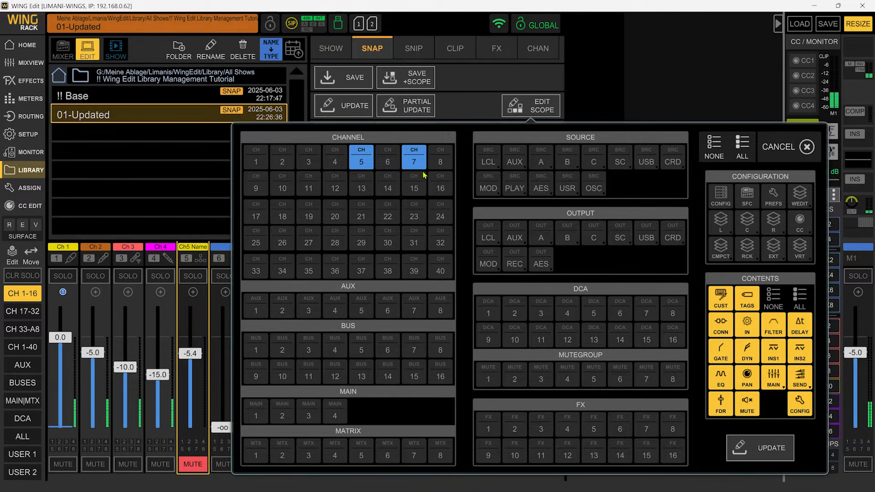
left_click(760, 448)
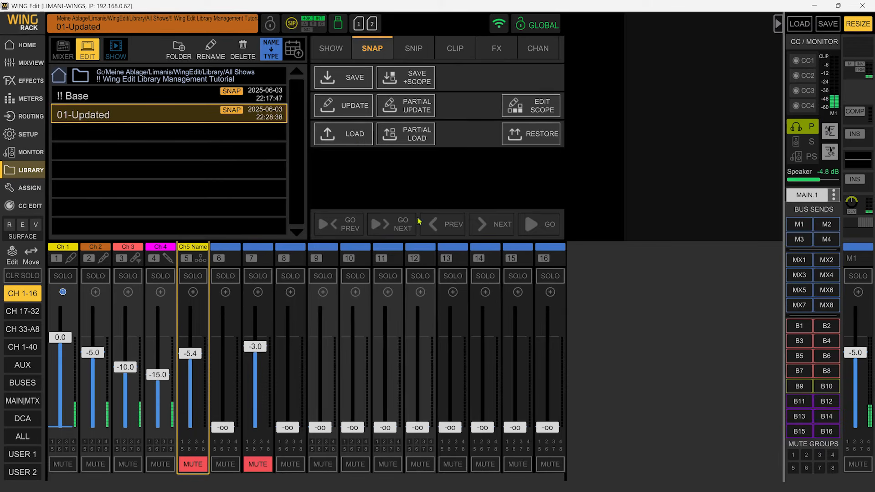
left_click(358, 137)
left_click(402, 189)
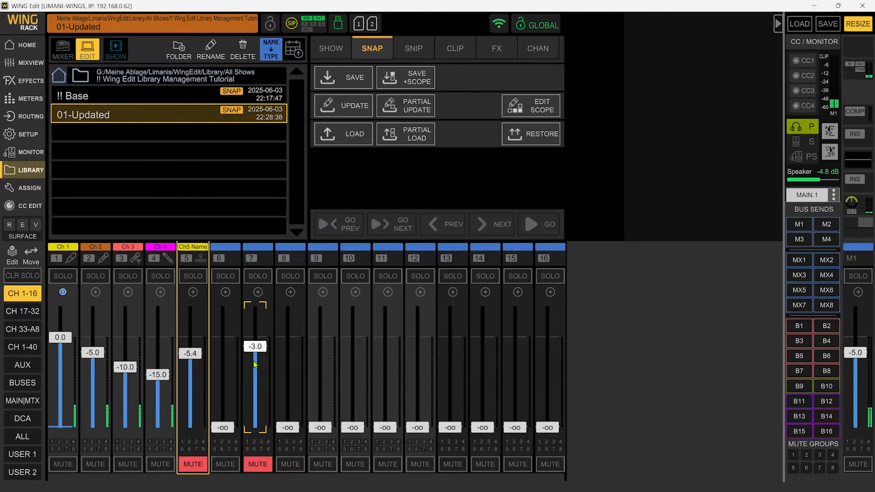
- Lower channel 7's fader to about -47 dB and channel 5's to about -55 dB, and load "01-Updated"
left_click_drag(256, 357, 255, 421)
left_click_drag(192, 371, 191, 424)
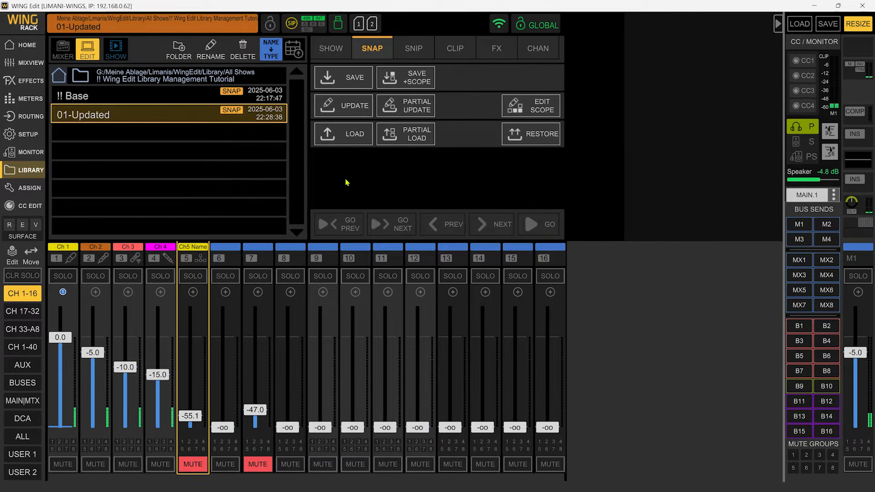
left_click(350, 135)
left_click(402, 185)
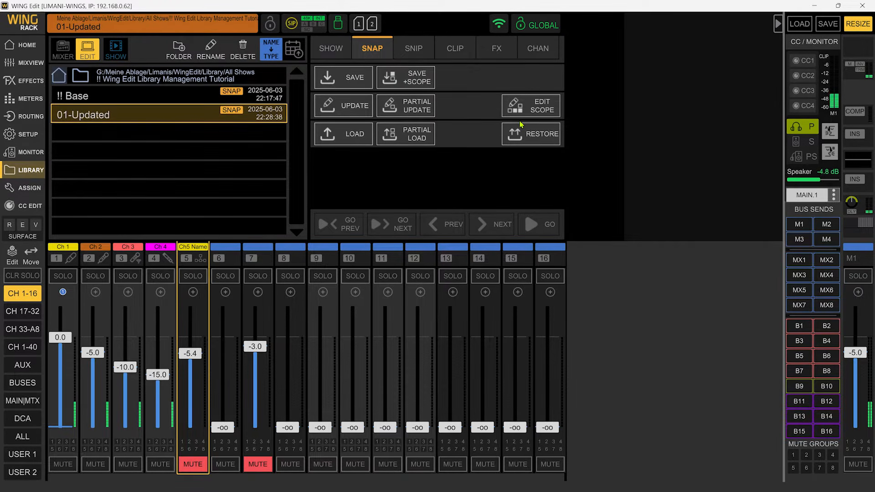
- Mark channel 7 as safe in the global safes
left_click(533, 25)
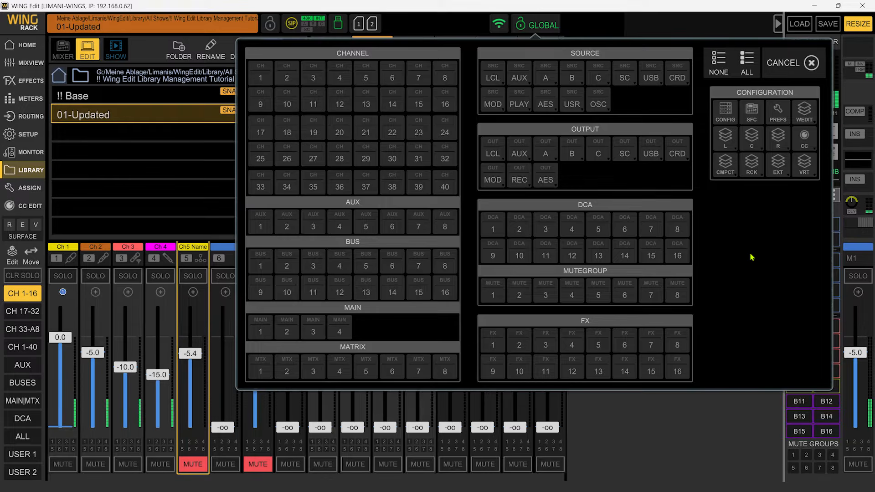
left_click(423, 78)
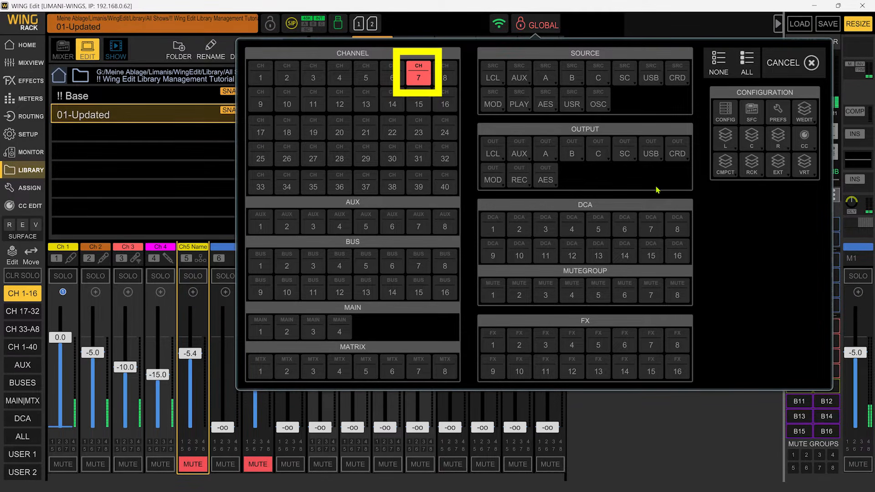
left_click(783, 73)
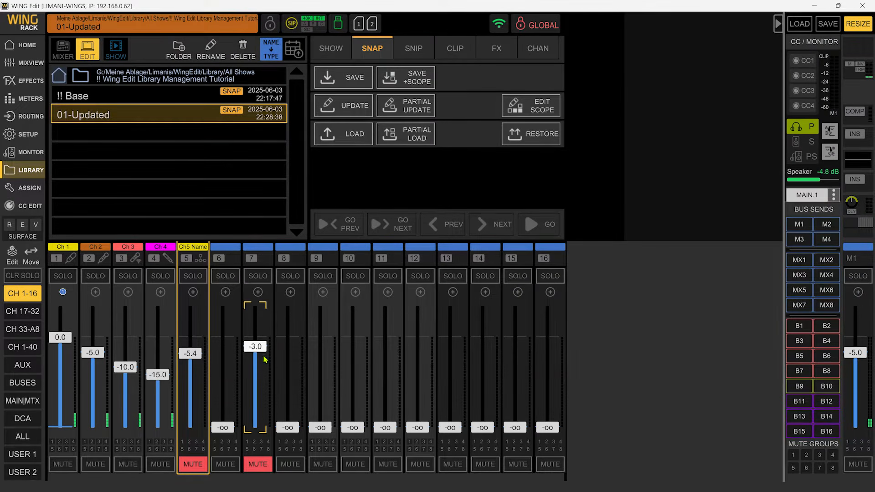
- Lower channel 7's fader to minus infinity, unmute it, and load "01-Updated" with the channel's global safe active
left_click_drag(250, 349, 256, 430)
left_click(260, 464)
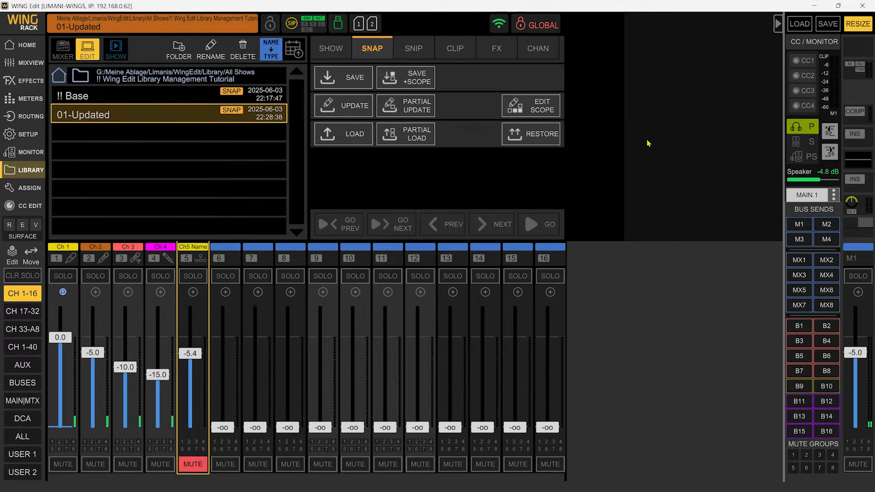
left_click(531, 106)
left_click(778, 148)
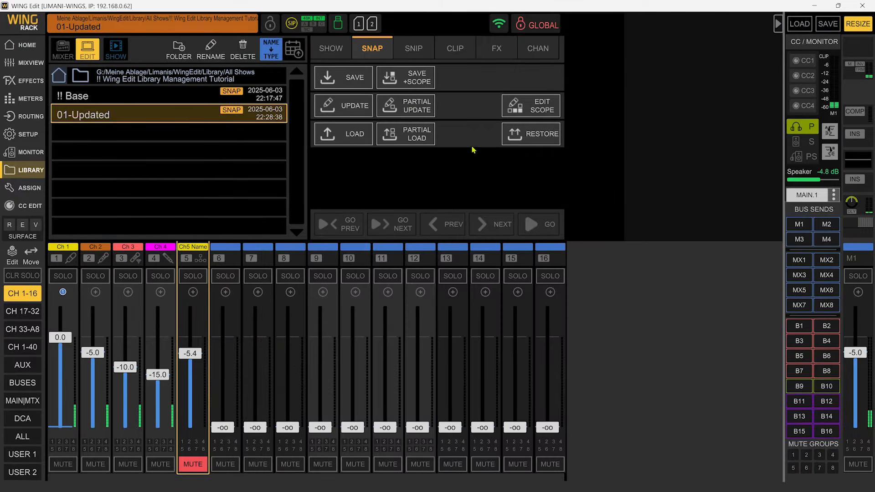
left_click(338, 140)
left_click(388, 180)
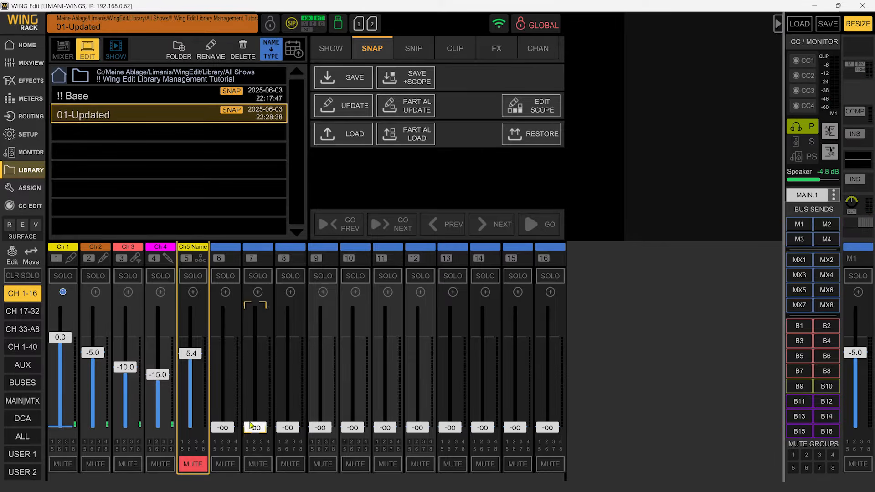
- Remove channel 7 from the global safes and load the "01-Updated" snapshot
left_click(545, 26)
left_click(423, 80)
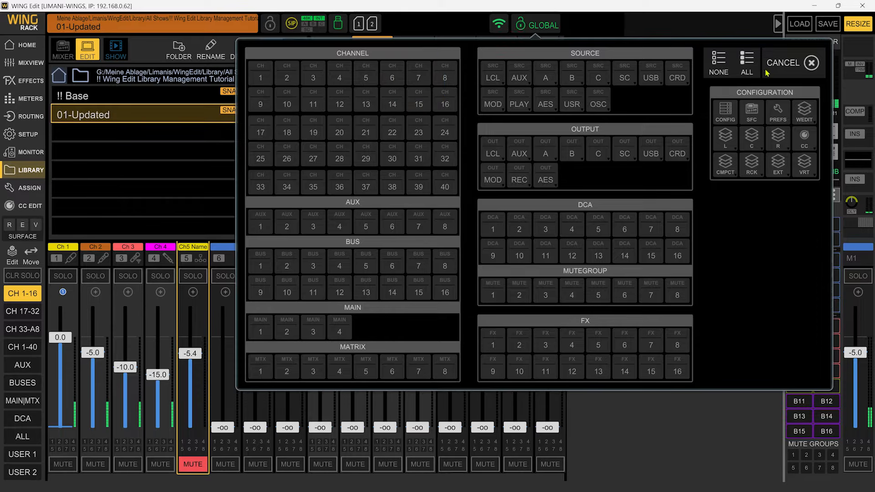
left_click(797, 65)
left_click(385, 129)
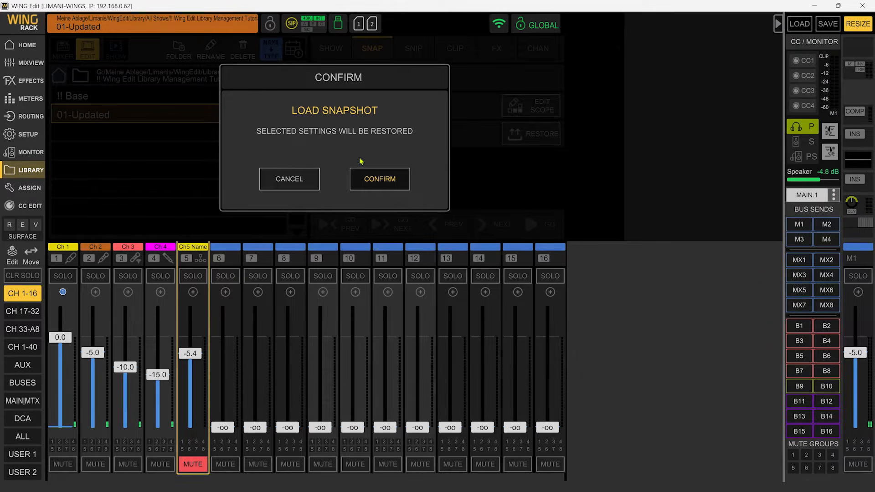
left_click(386, 180)
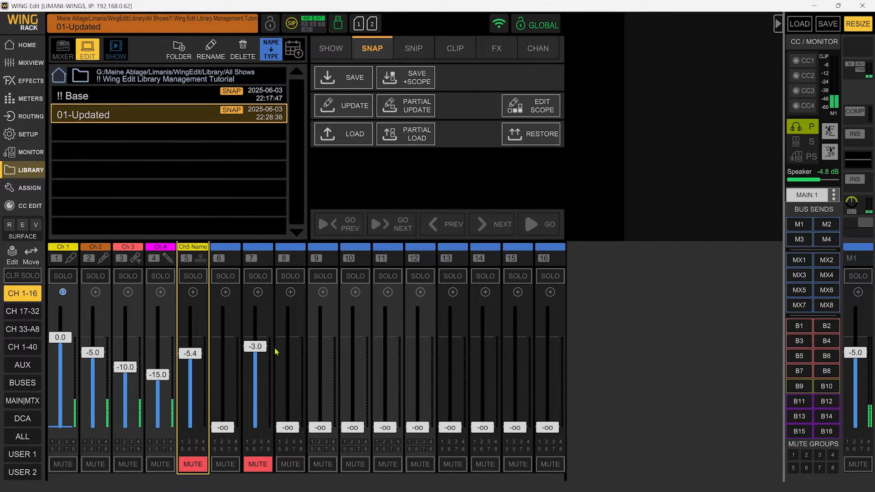
- Lower channel 7's fader to minus infinity, unmute the channel, and mark it as safe in the global safes
left_click_drag(262, 349, 258, 429)
left_click(264, 465)
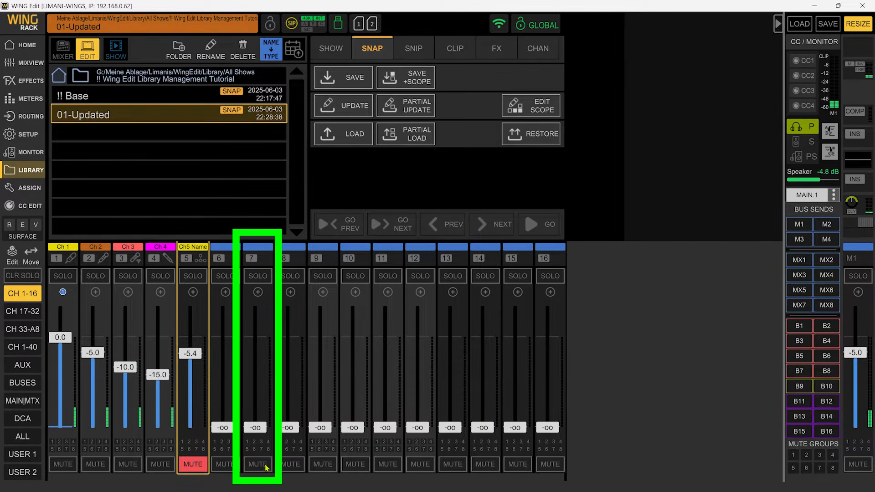
left_click(548, 26)
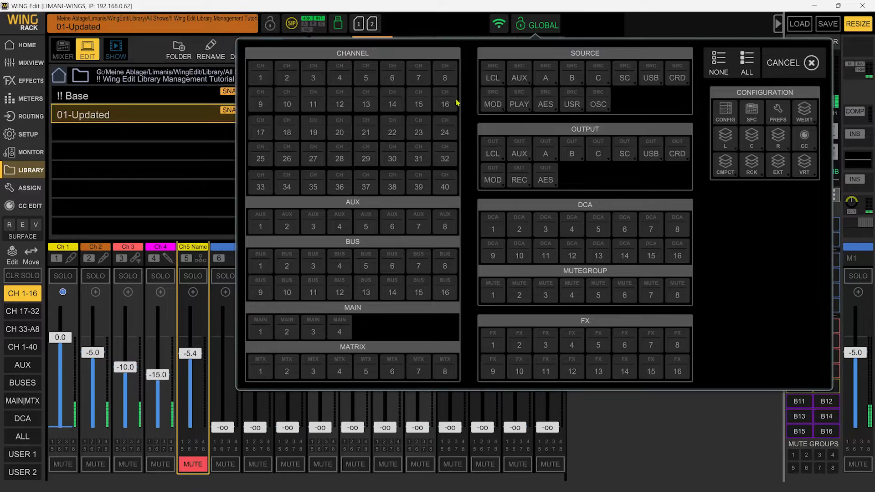
left_click(418, 78)
left_click(773, 68)
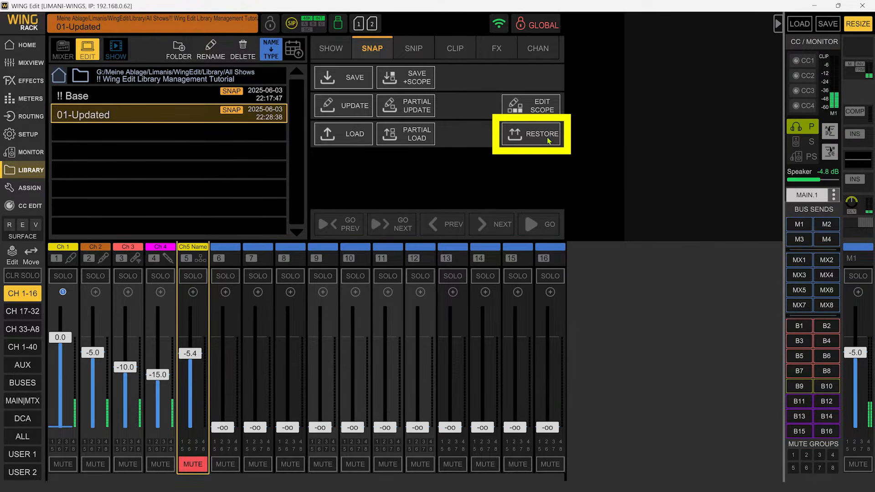
- Restore the console from the "01-Updated" snapshot, checking the global safes before and after the restore
left_click(545, 32)
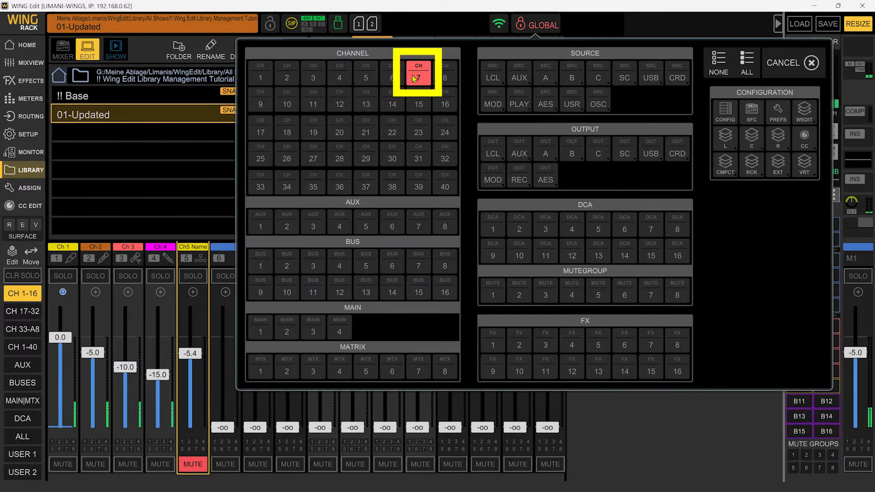
left_click(769, 61)
left_click(536, 144)
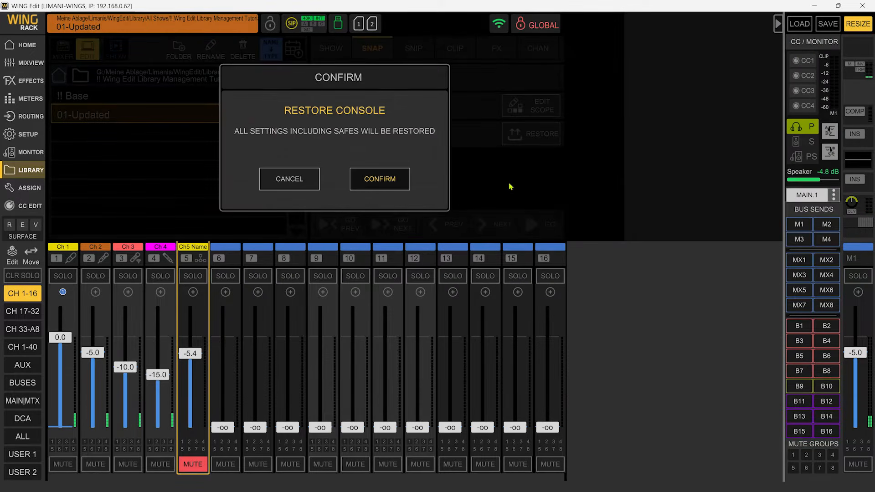
left_click(382, 180)
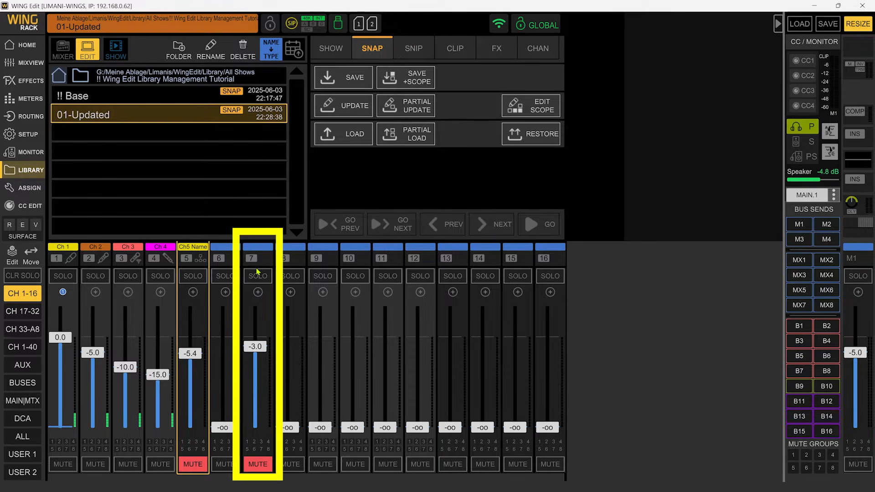
left_click(548, 31)
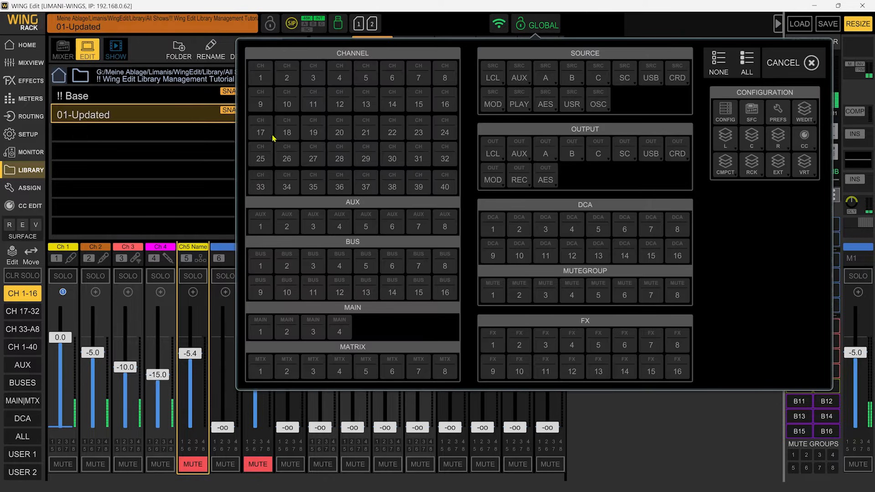
left_click(794, 63)
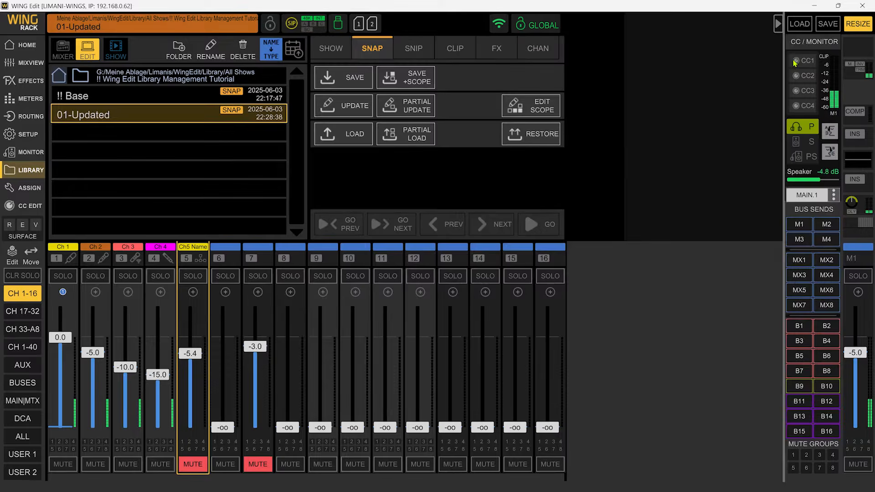
- Switch to Notepad++, reload "01-Updated.snap", collapse all sections, and expand "safes" under "ce_data" to examine its entries
key("alt+Tab")
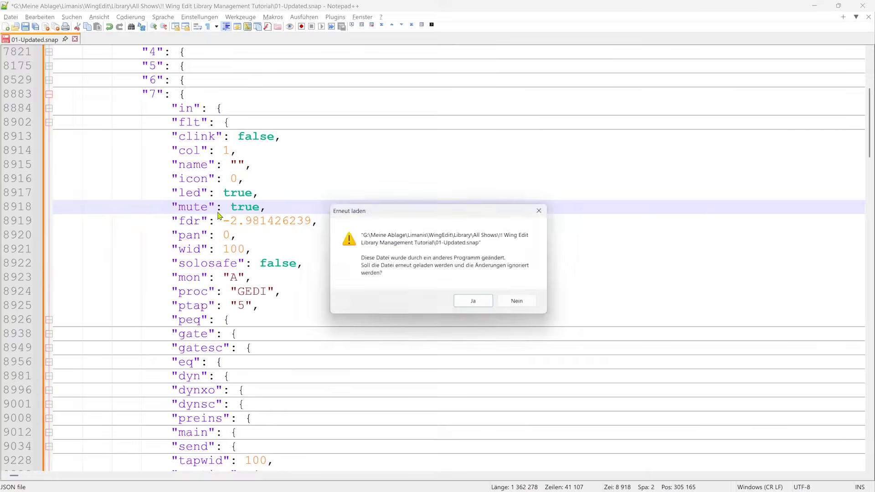
left_click(466, 305)
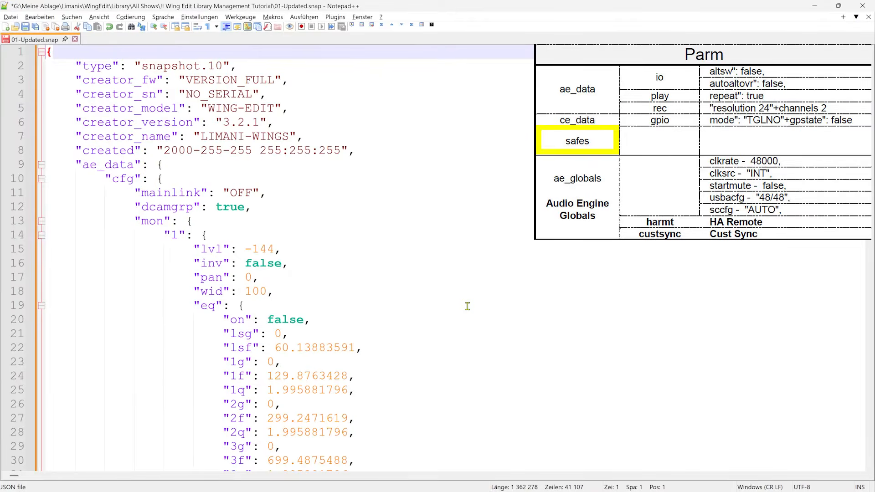
key("alt+0")
scroll(200, 257, "down", 5)
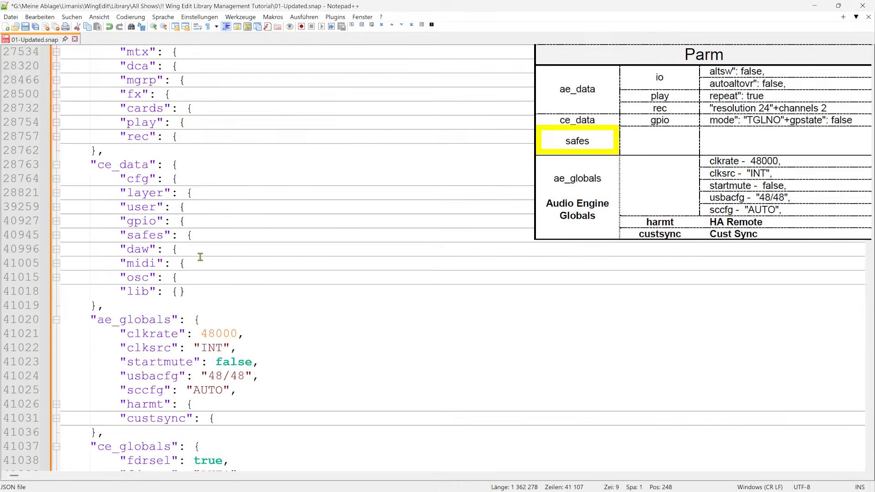
left_click(55, 237)
scroll(298, 269, "down", 2)
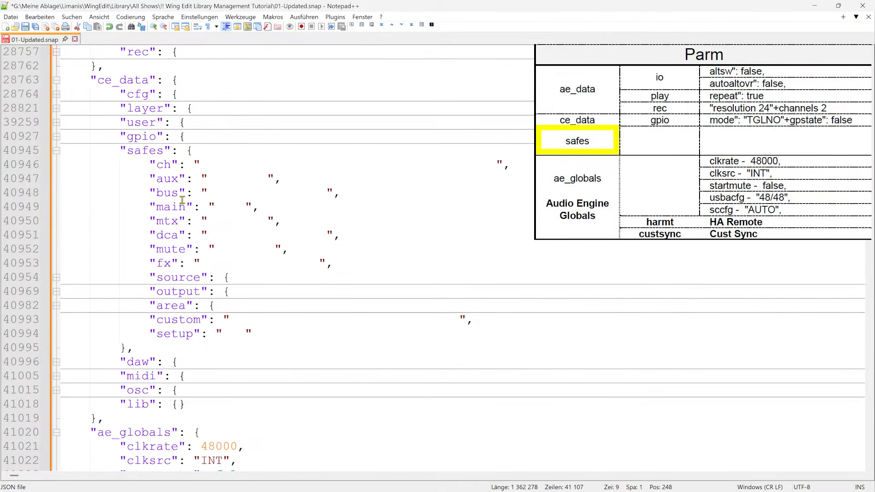
- Examine the "scopes" section near the end of the snapshot file, including the contents, mainsend and bussend entries
scroll(182, 200, "down", 20)
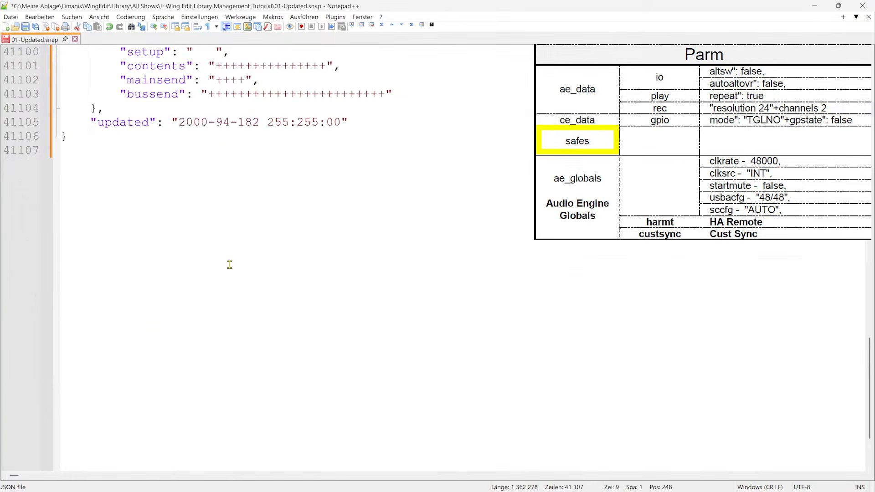
scroll(191, 201, "up", 18)
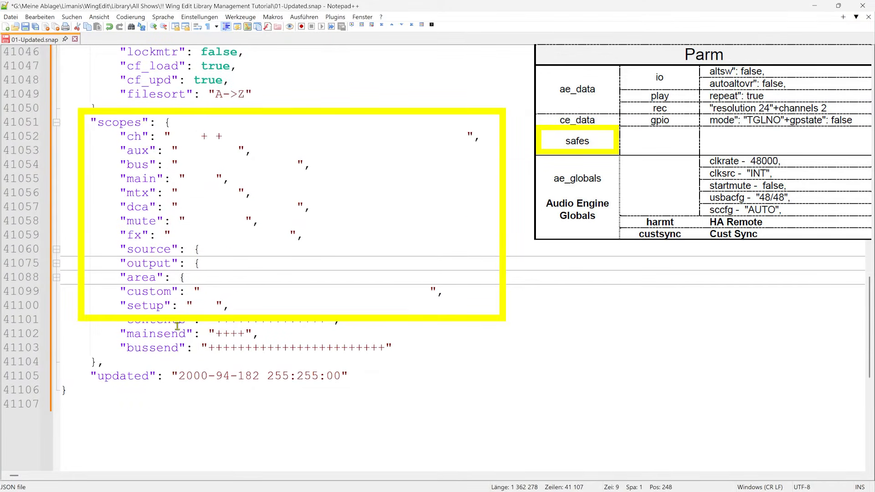
scroll(130, 405, "up", 2)
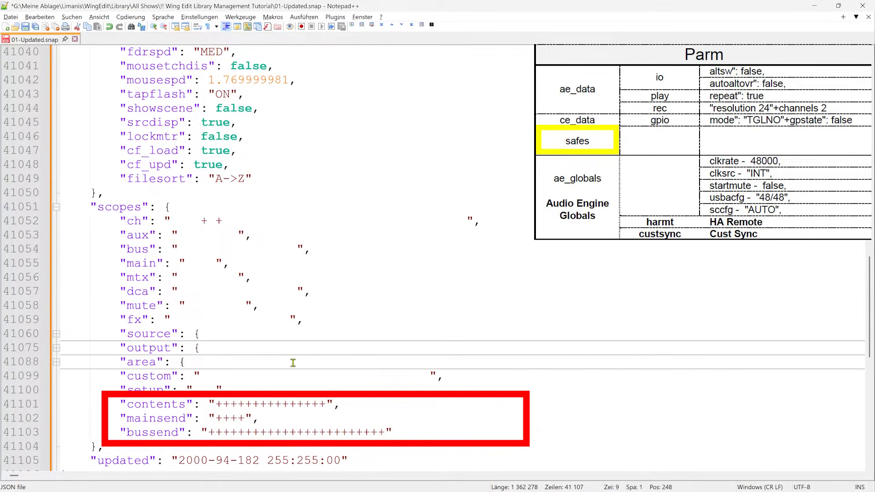
scroll(255, 376, "up", 1)
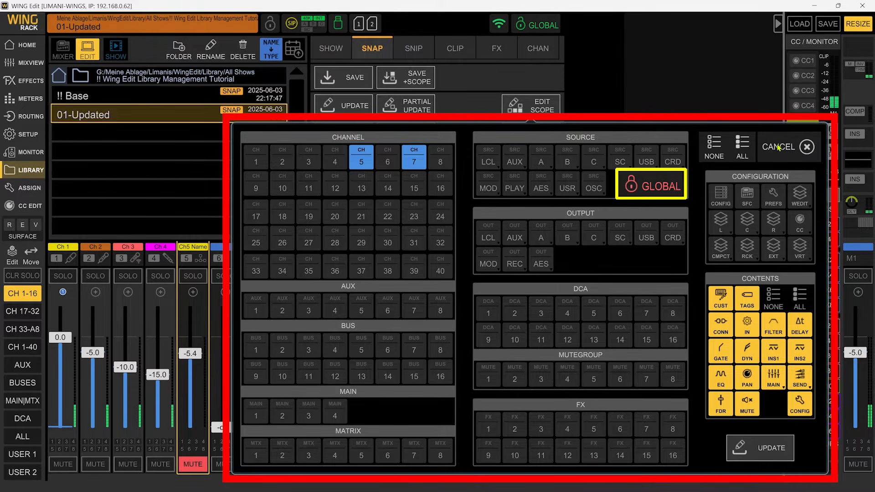
- Close the partial update scope, mark channel 7 as safe in the global safes, and update the "01-Updated" snapshot
left_click(778, 146)
left_click(533, 28)
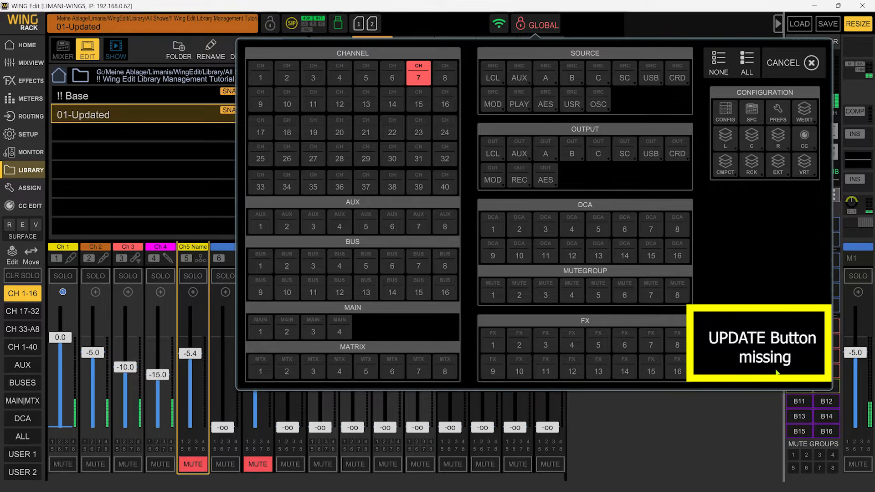
left_click(809, 62)
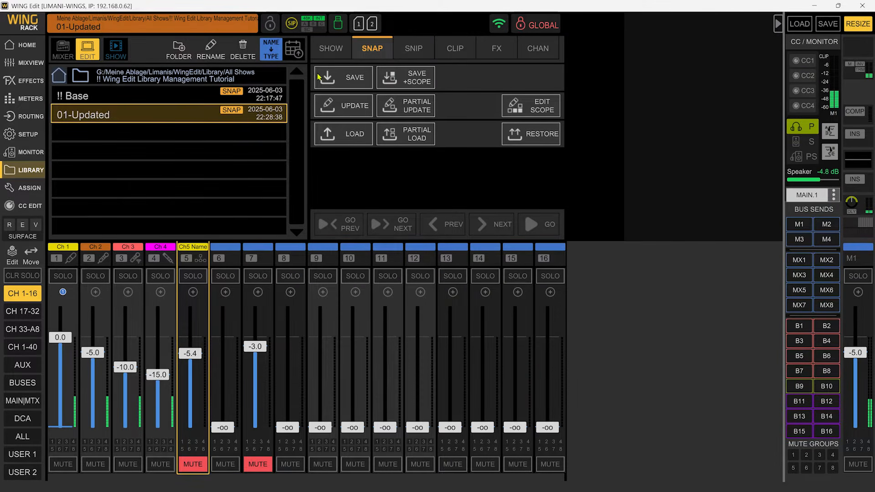
left_click(354, 109)
left_click(381, 179)
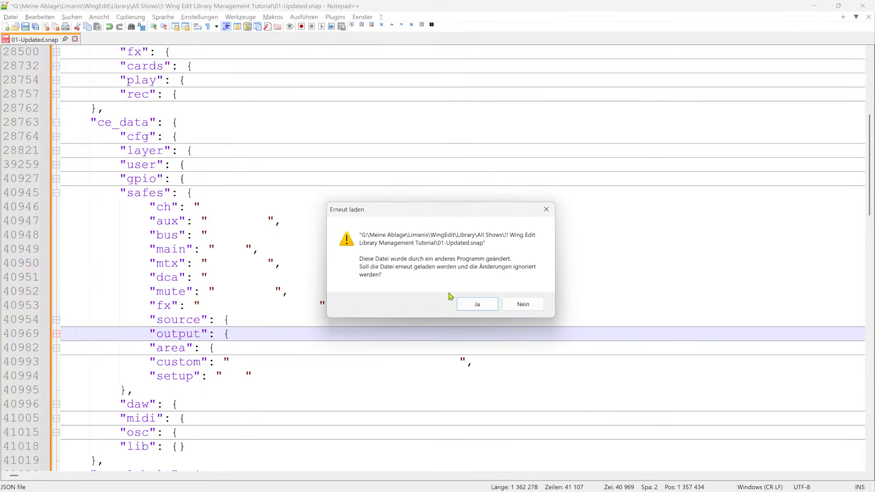
- Reload "01-Updated.snap" in Notepad++ and expand the "safes" section to examine the channel entry after the update
left_click(477, 304)
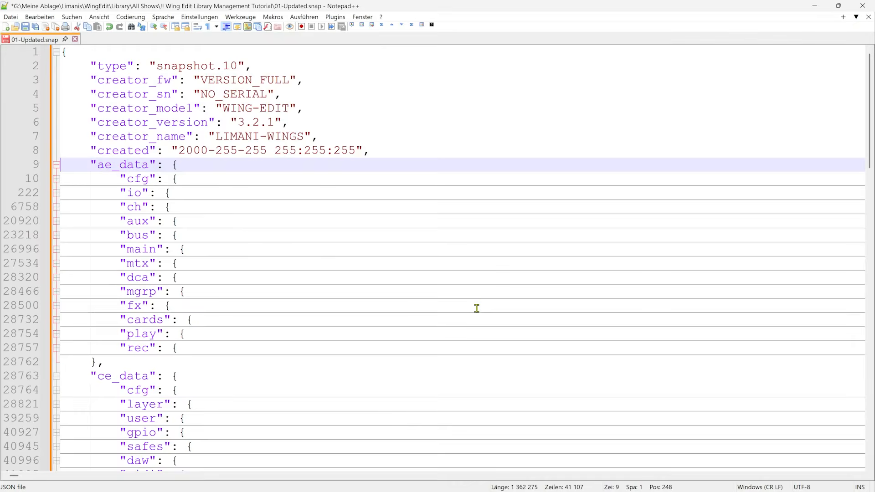
scroll(474, 306, "down", 6)
left_click(56, 236)
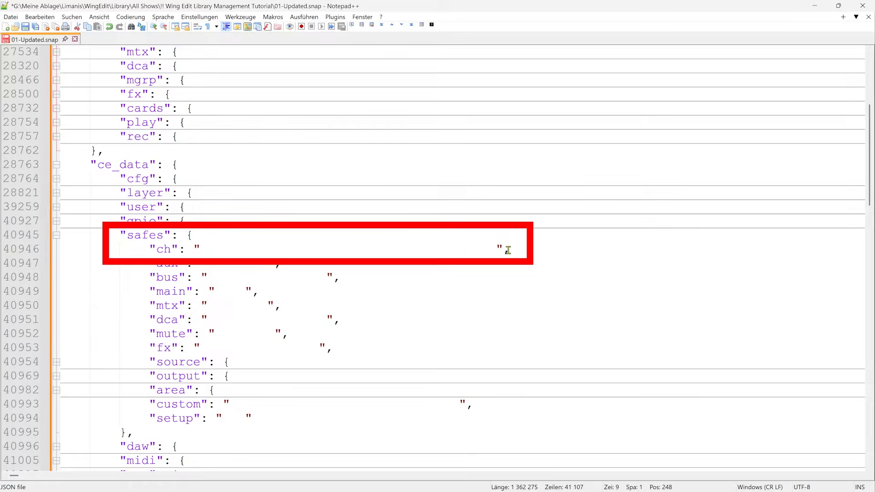
- Switch to WING Edit and save the snapshot as "01-Updated", overwriting the existing file
key("alt+Tab")
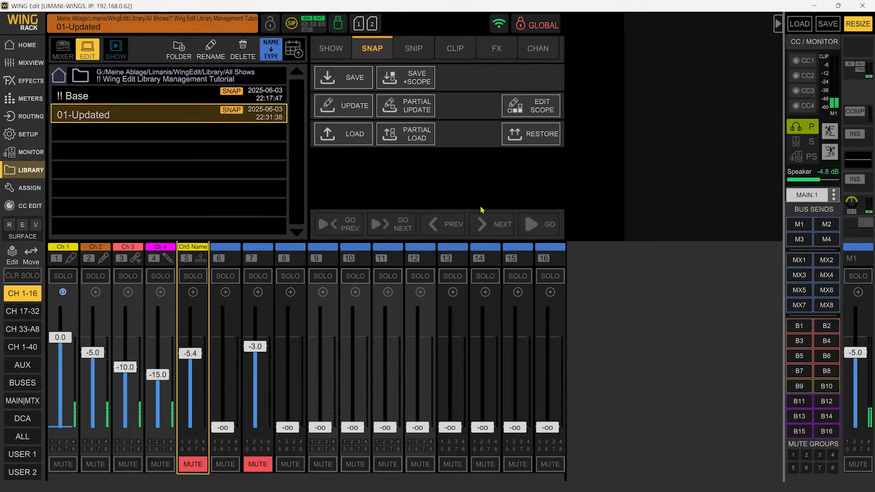
left_click(361, 81)
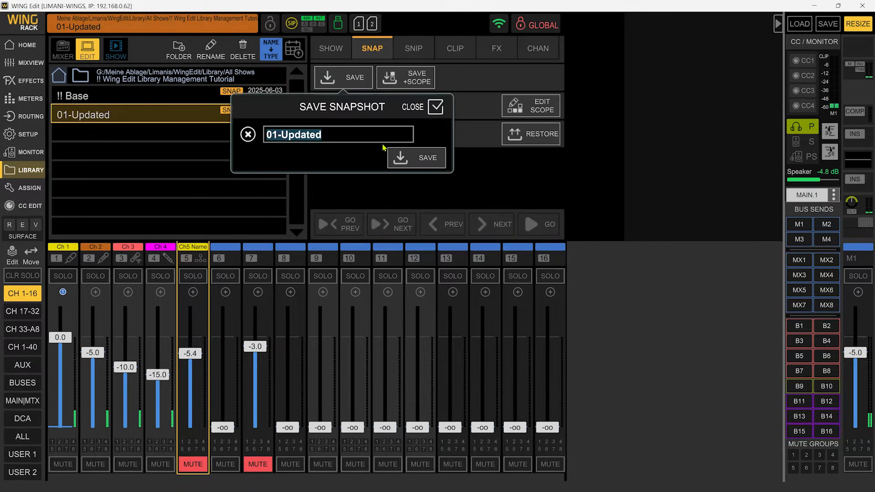
left_click(400, 156)
left_click(377, 176)
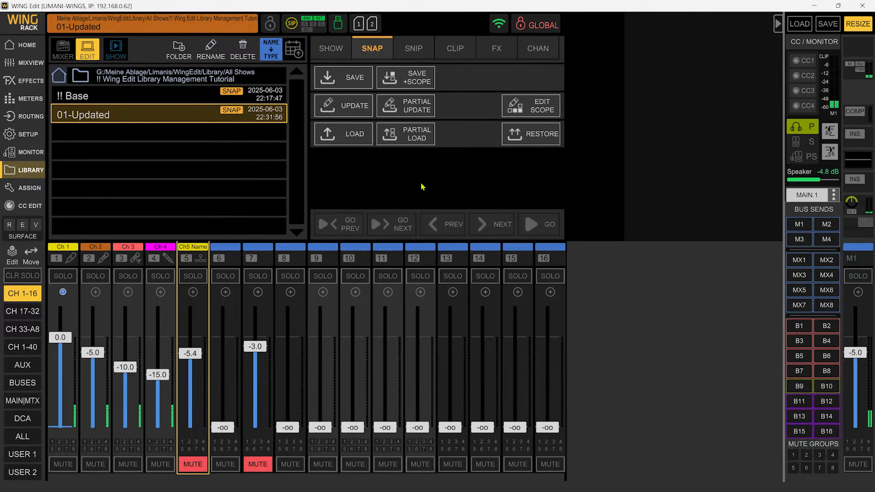
- Switch to Notepad++, reload "01-Updated.snap", expand "safes" under "ce_data", and select the plus sign in the "ch" entry
key("alt+Tab")
left_click(475, 303)
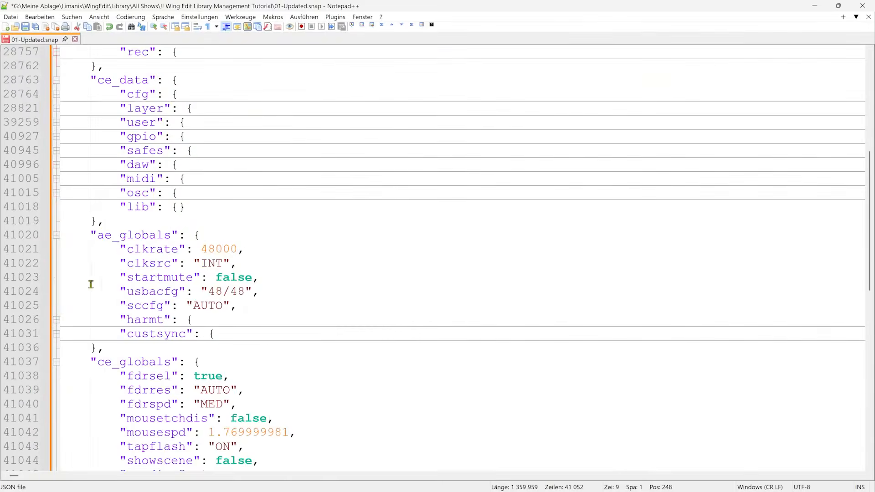
left_click(56, 151)
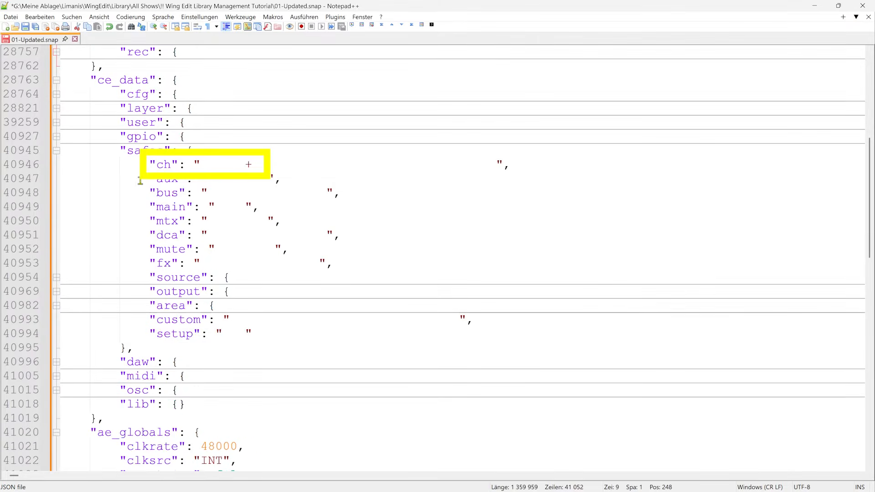
left_click(247, 164)
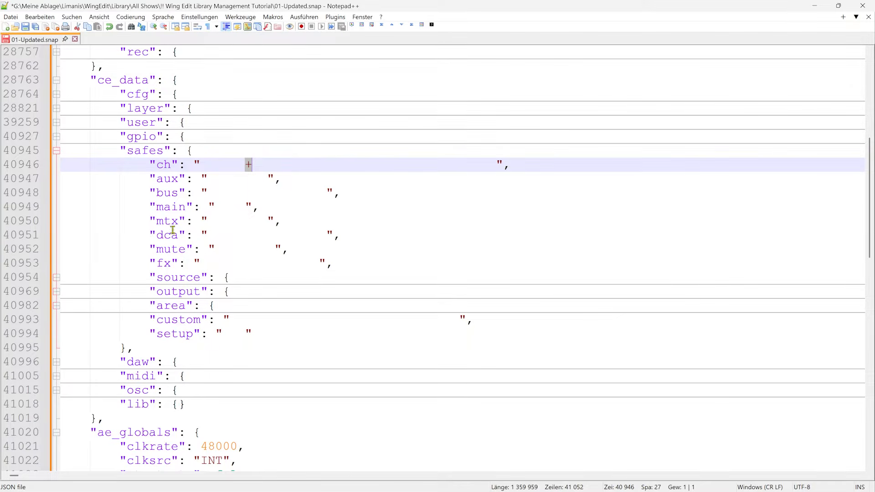
- Switch to WING Edit, lower channel 7's fader to -oo and unmute it, and restore the console from the 01-Updated snapshot
key("alt+Tab")
left_click_drag(258, 350, 258, 429)
left_click(259, 464)
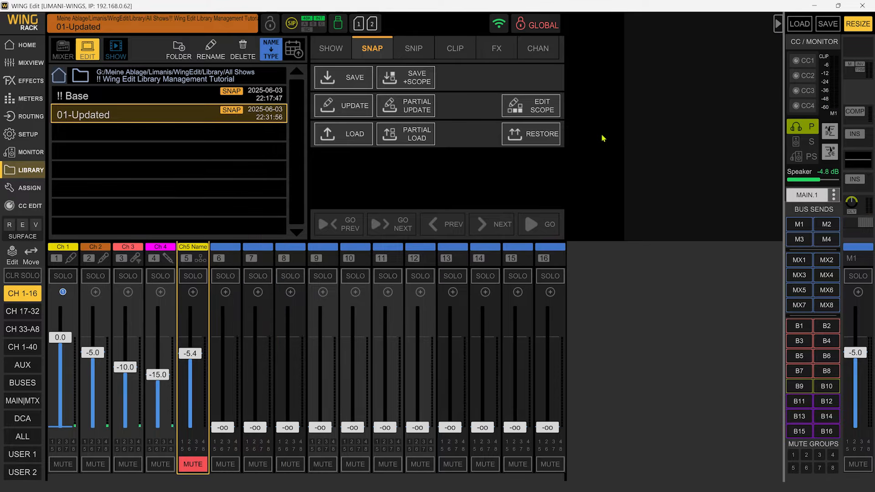
left_click(548, 142)
left_click(389, 176)
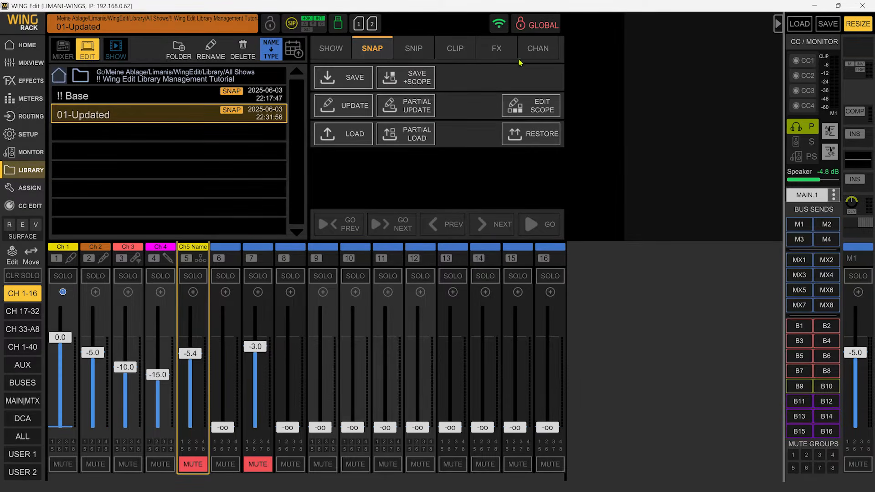
- Open the global safes and deselect all of them, including channel 7
left_click(542, 25)
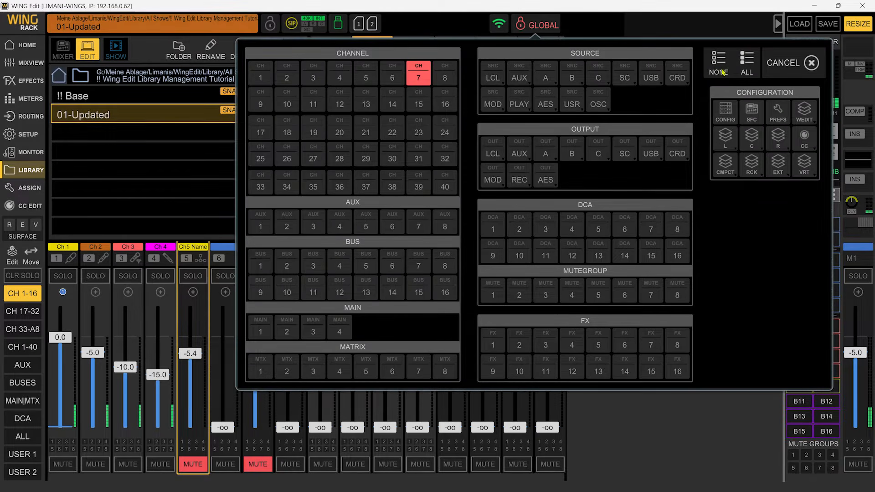
left_click(786, 62)
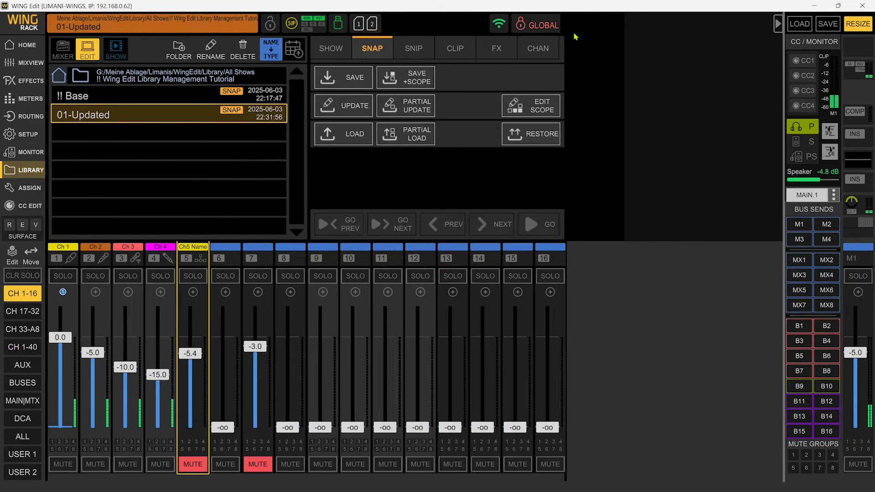
left_click(541, 28)
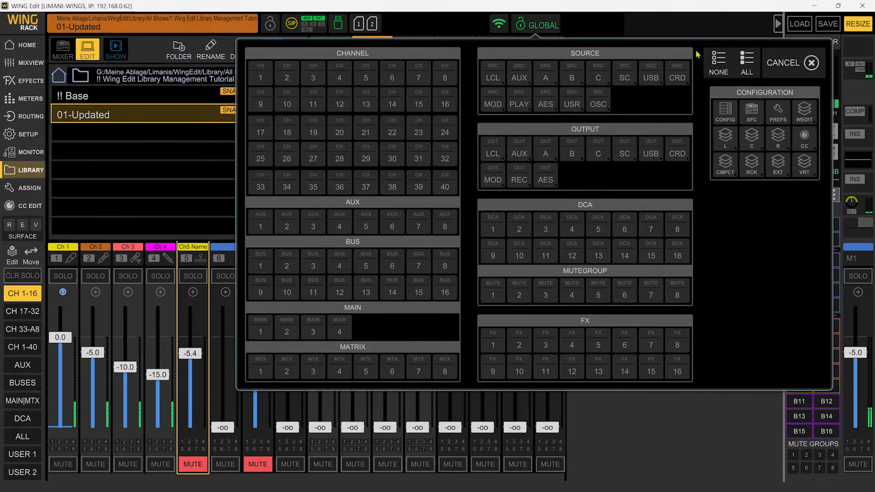
left_click(779, 64)
- Restore the console from the 01-Updated snapshot including safes, and check the global safes
left_click(543, 143)
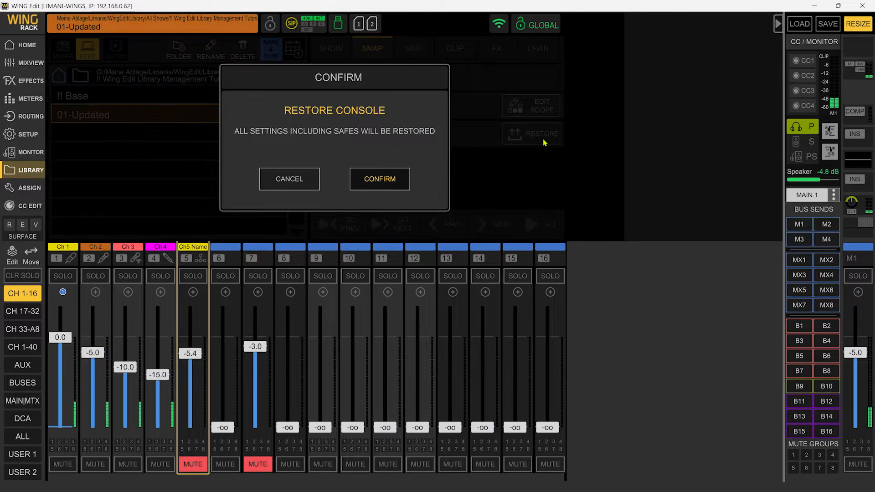
left_click(386, 190)
left_click(535, 27)
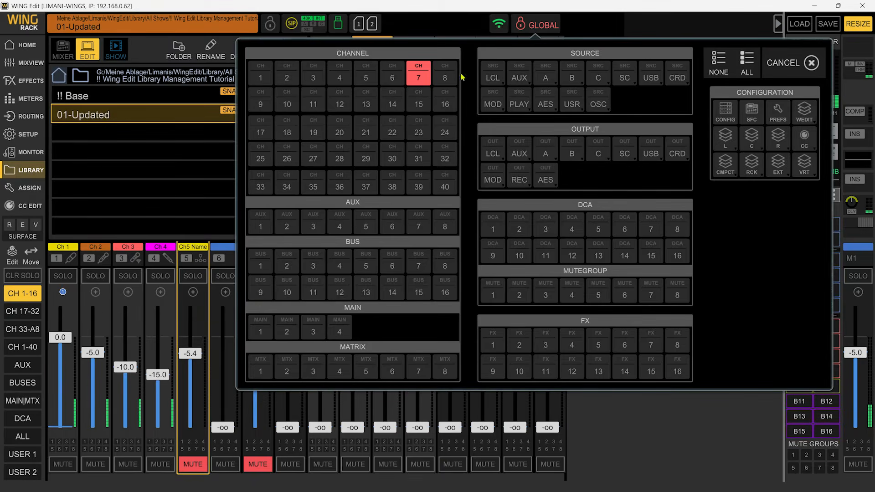
left_click(781, 62)
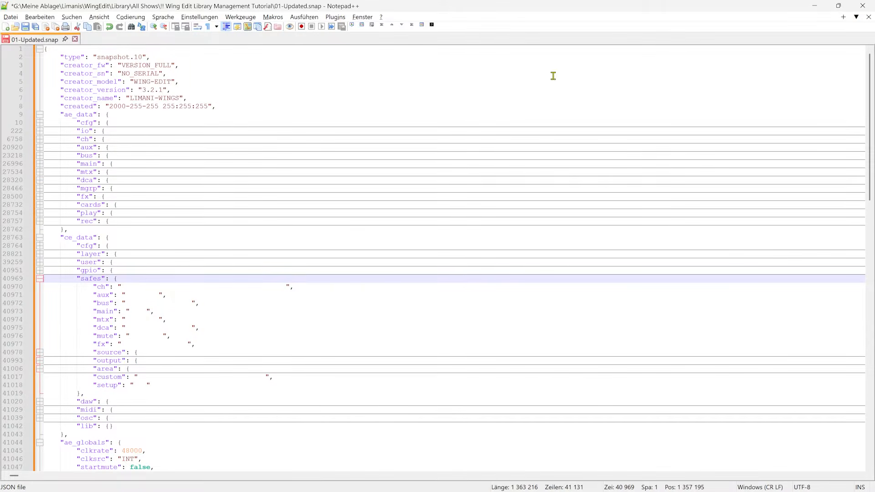
- Switch to Notepad++ and review the safes, globals and scopes sections of 01-Updated.snap
scroll(553, 75, "down", 8)
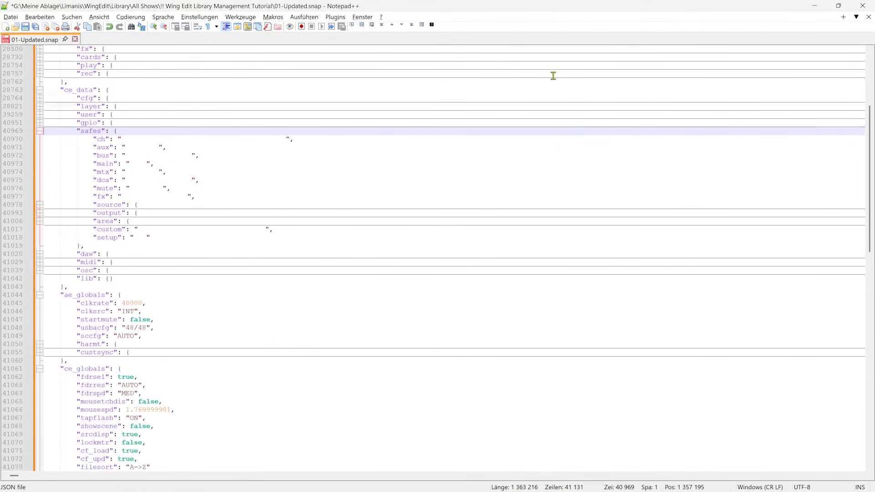
scroll(544, 119, "down", 6)
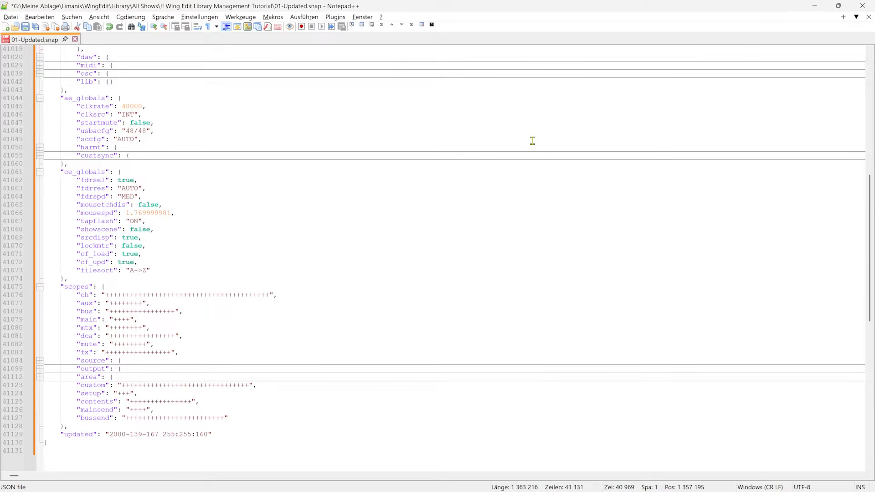
scroll(532, 141, "up", 7)
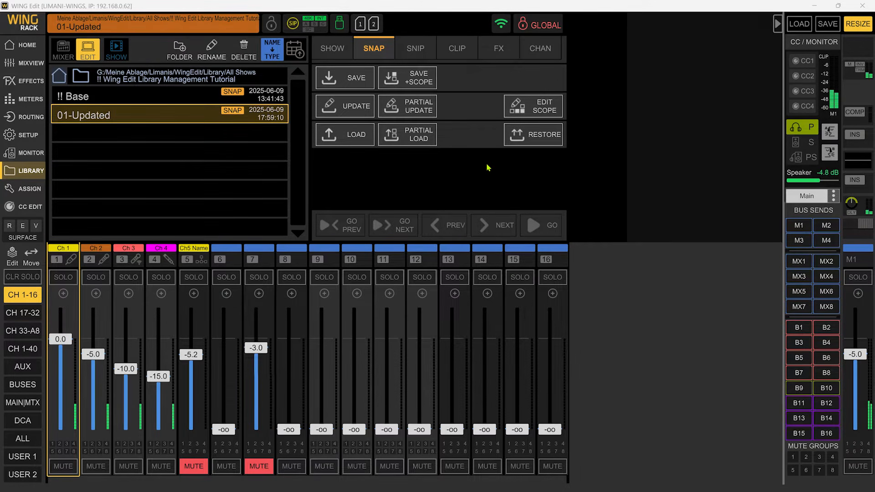
- Inspect the partial load options of the 01-Updated snapshot and close them without loading
left_click(424, 139)
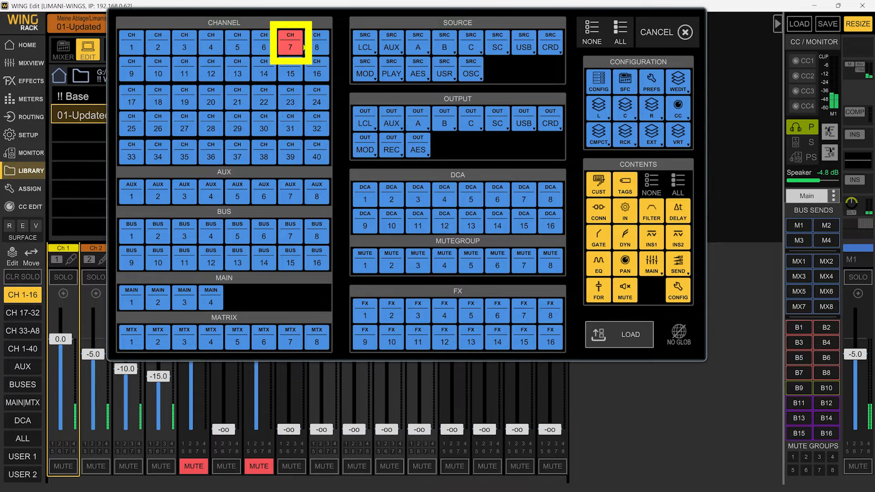
left_click(681, 337)
left_click(666, 34)
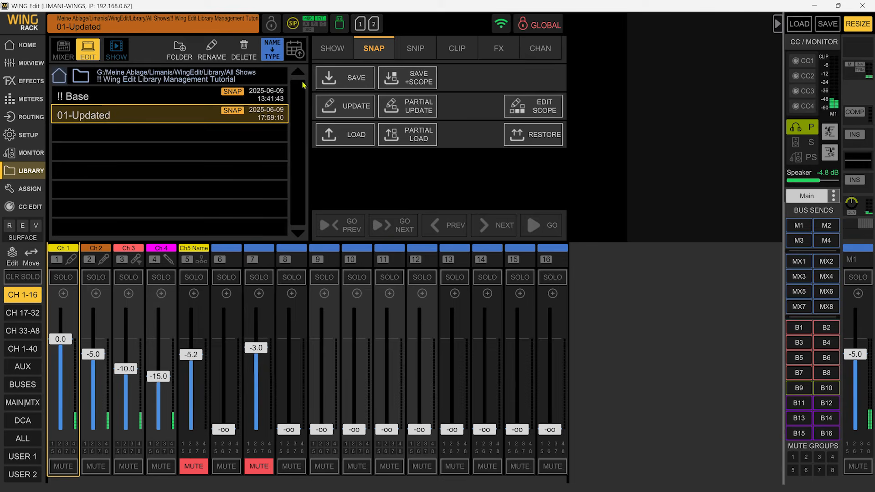
- Compare the functions available for snippets with those available for snapshots
left_click(426, 51)
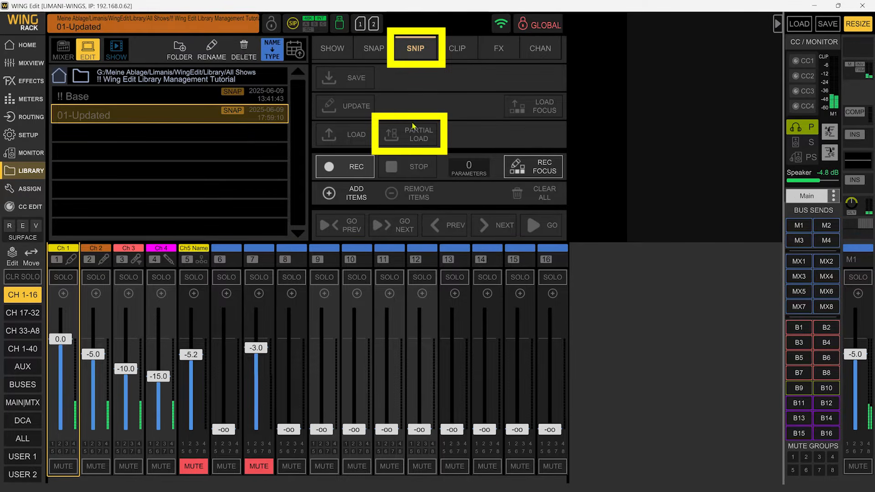
left_click(381, 50)
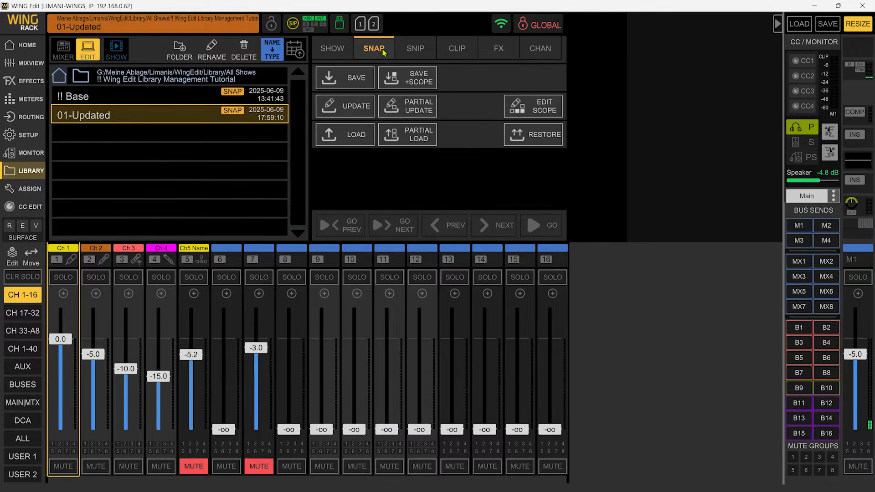
left_click(414, 50)
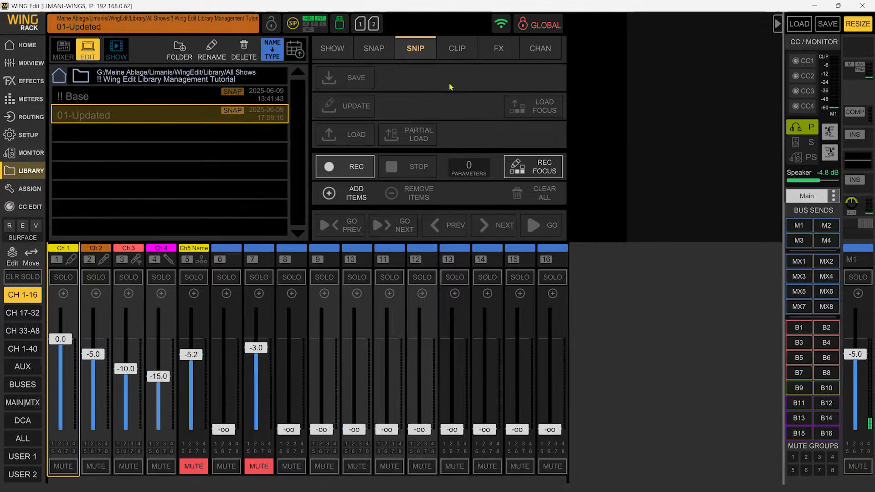
left_click(386, 39)
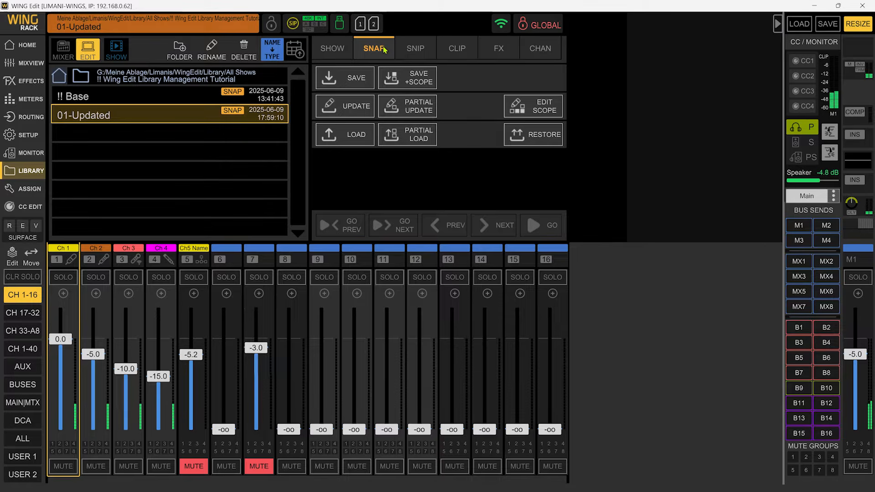
- Try limiting the scope of the 01-Updated snapshot to channel 7 with only fader content, and cancel without updating
left_click(542, 112)
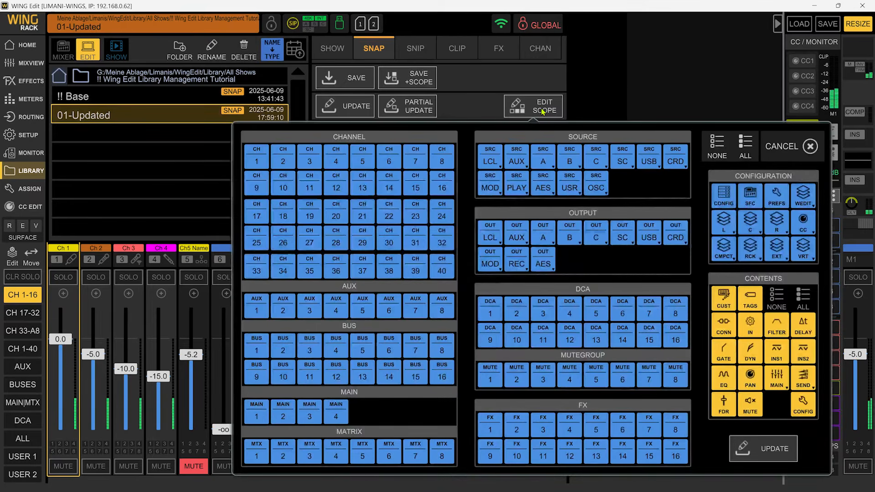
left_click(718, 148)
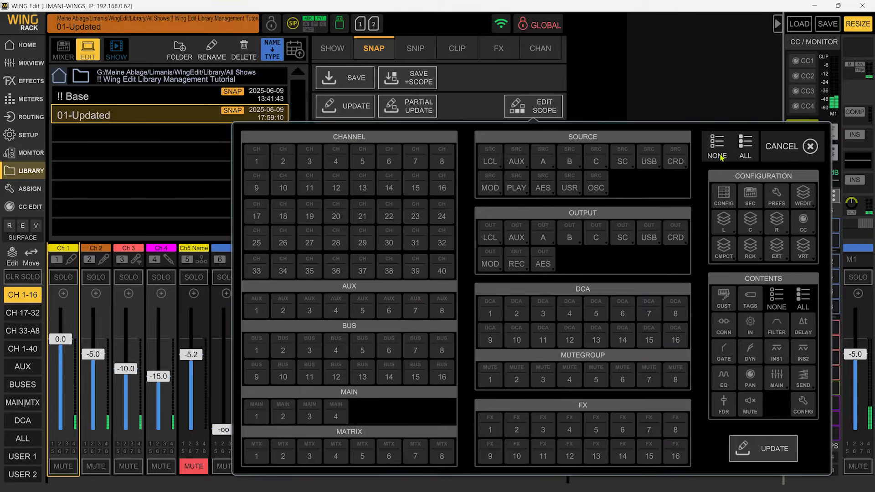
left_click(409, 165)
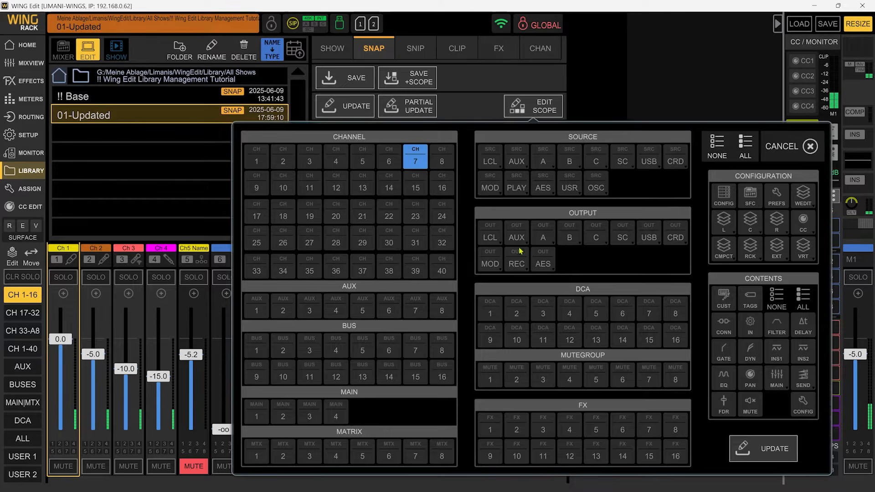
left_click(727, 407)
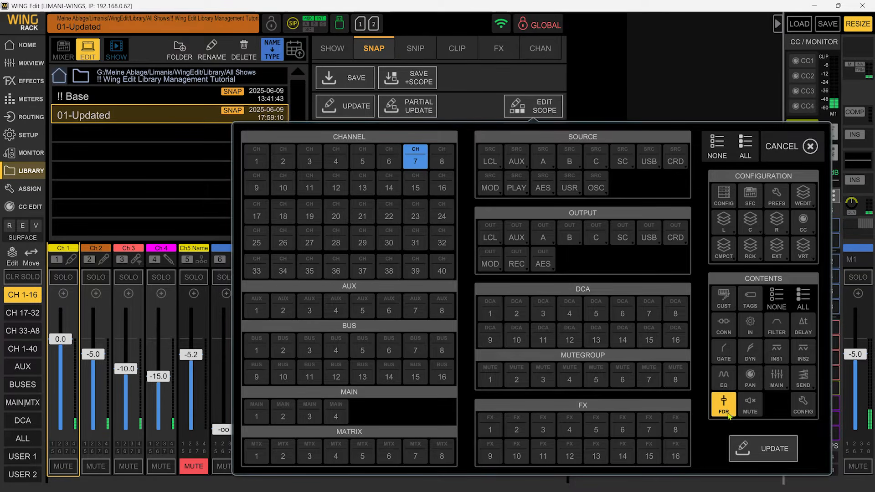
left_click(788, 146)
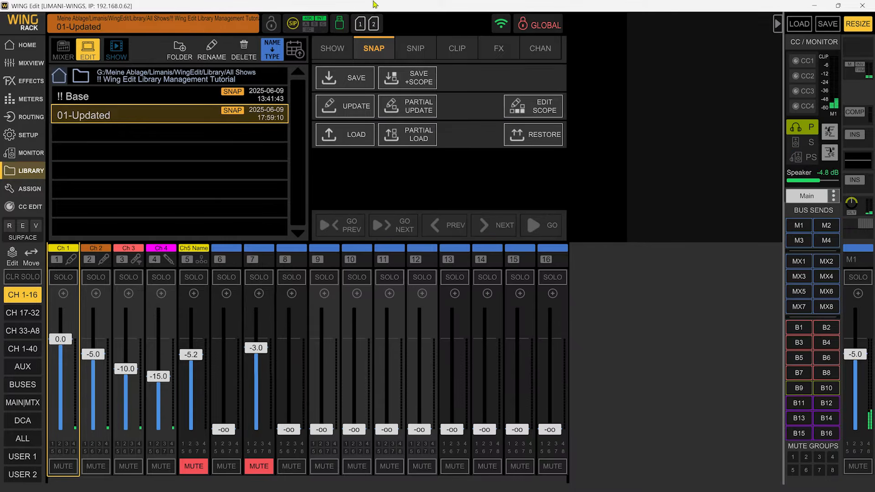
- Select channel 5 with only INS1 content as items to add to a snippet, and cancel without adding
left_click(403, 51)
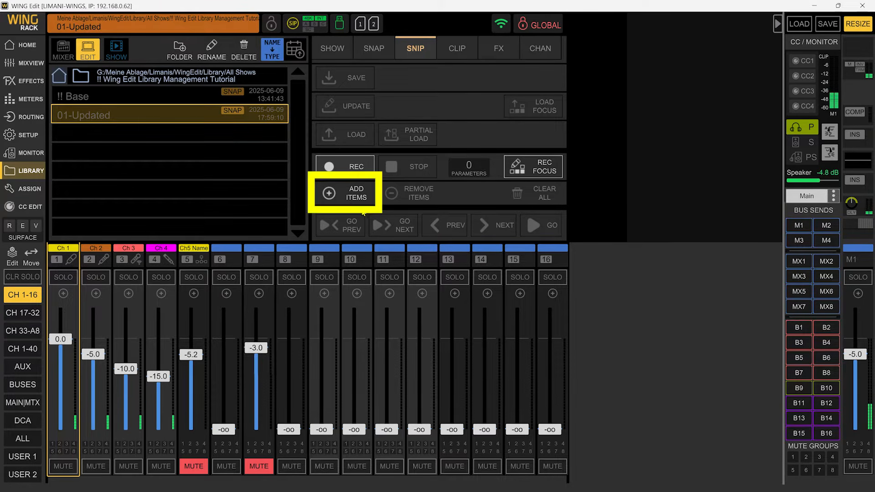
left_click(338, 195)
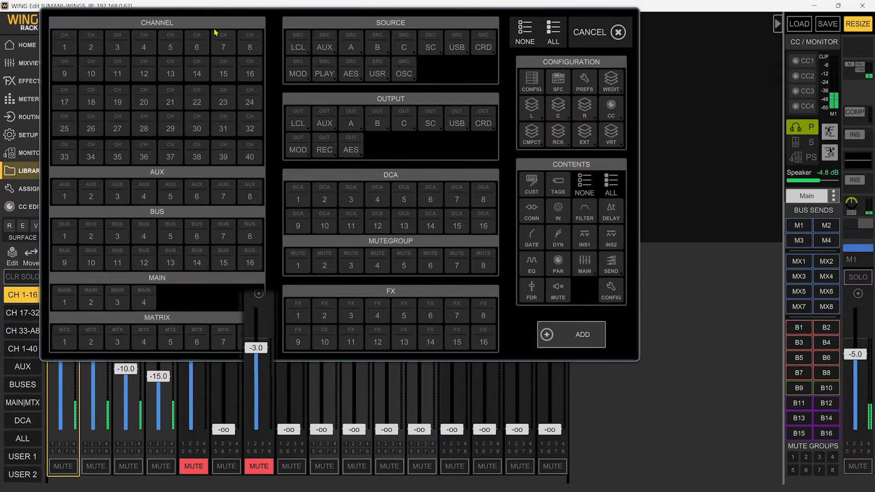
left_click(175, 47)
left_click(592, 246)
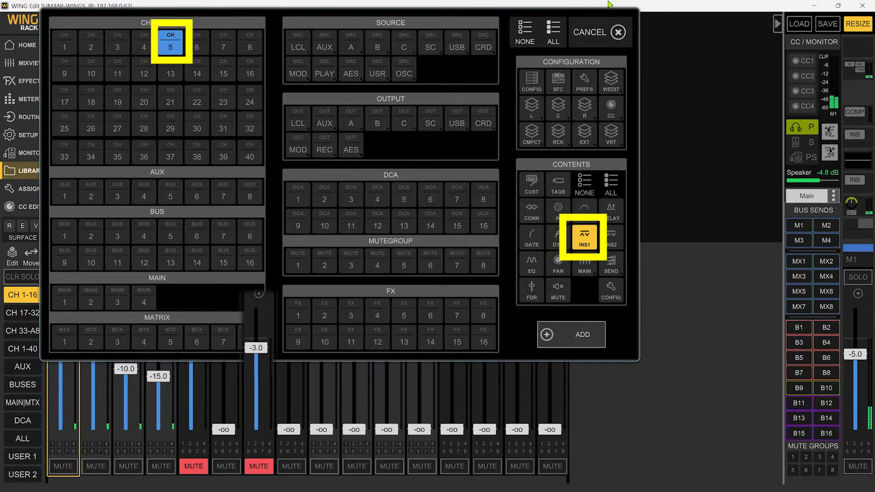
left_click(577, 32)
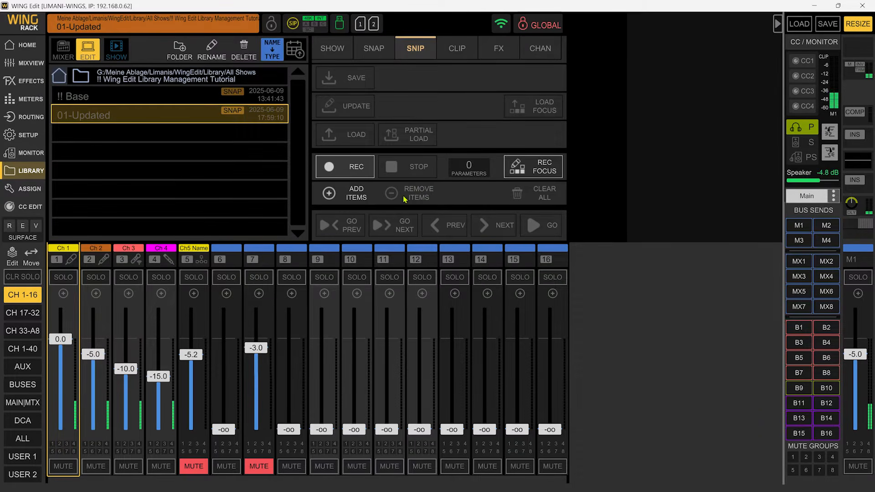
- Start and stop a snippet parameter recording, and compare the snippet functions with the snapshot functions
left_click(354, 169)
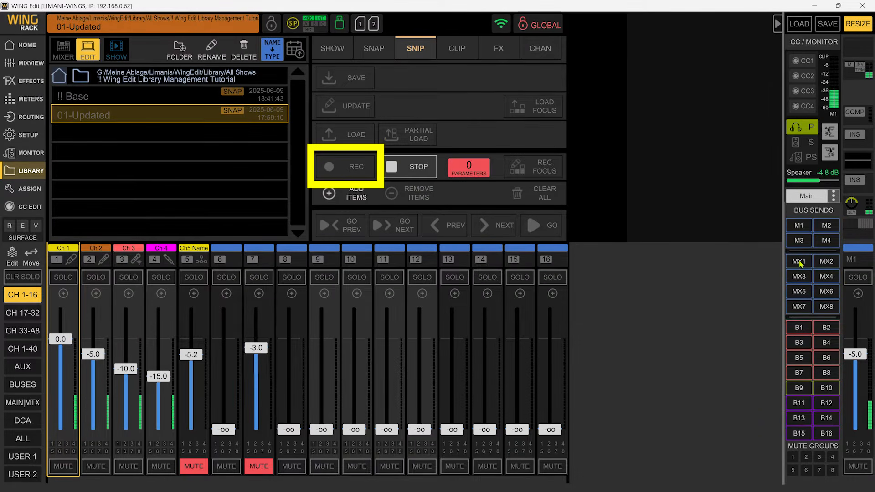
left_click(421, 169)
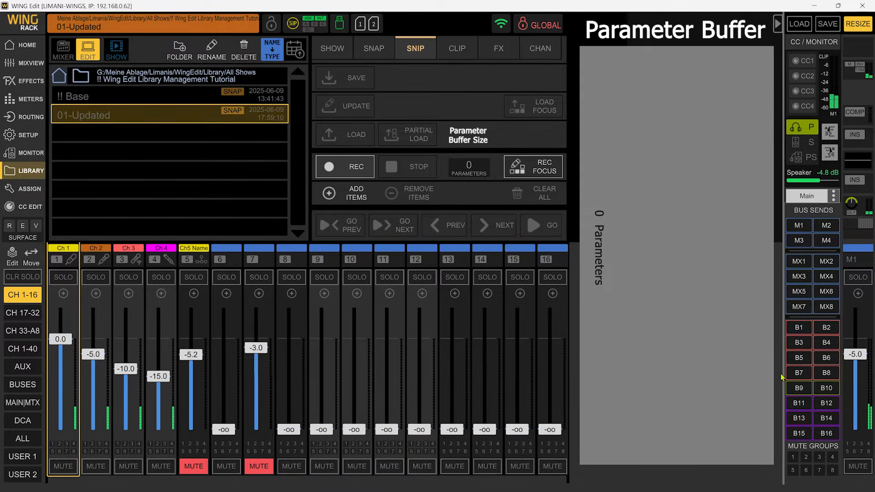
left_click(379, 58)
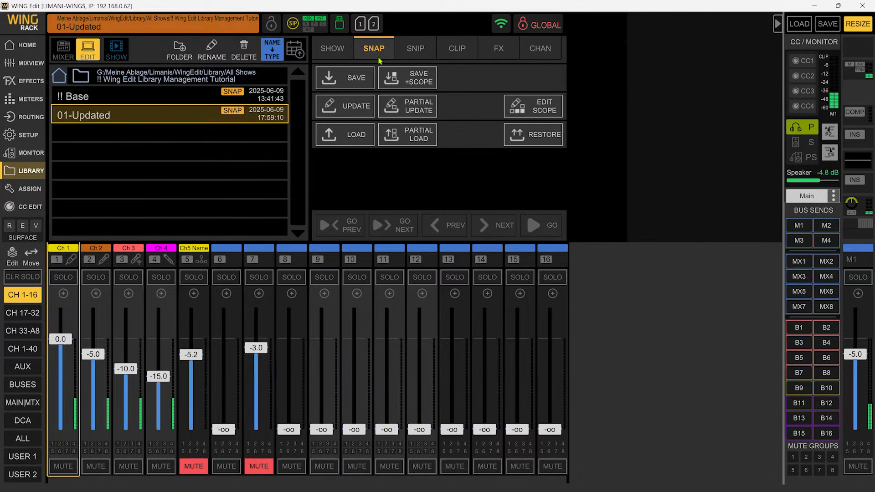
left_click(423, 53)
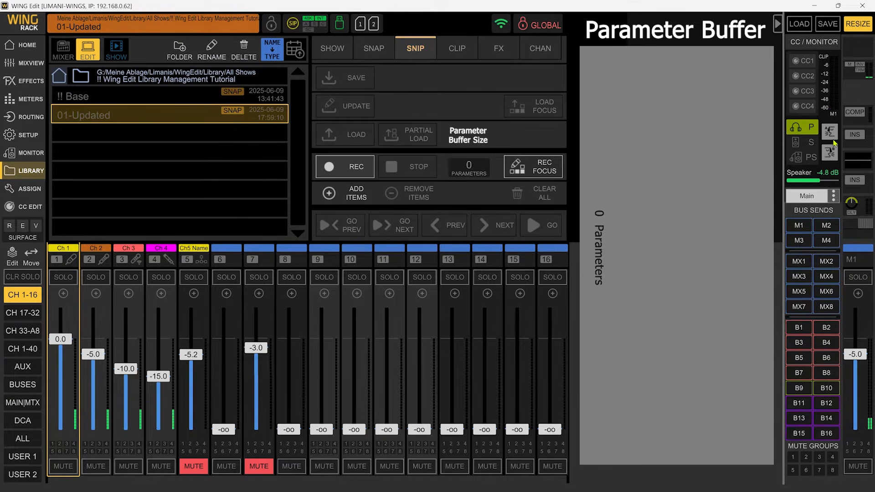
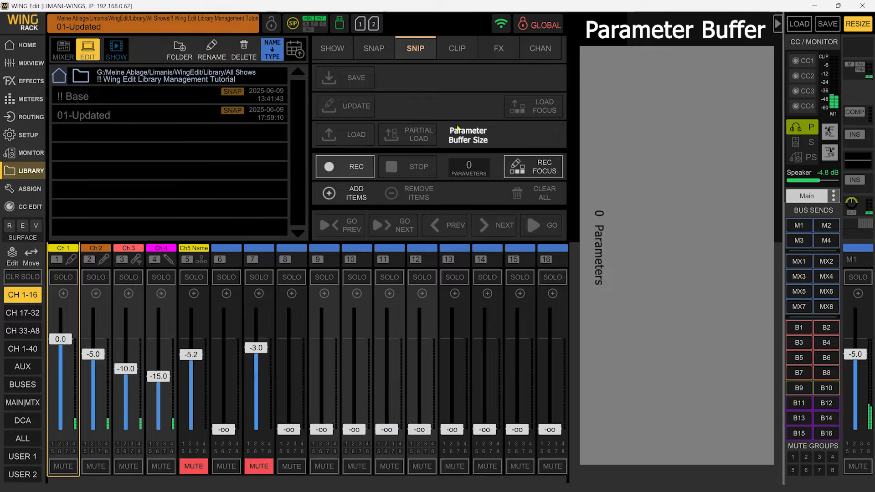
- Add all console items with all contents to the parameter buffer, and save it as the snippet Snip All
left_click(351, 195)
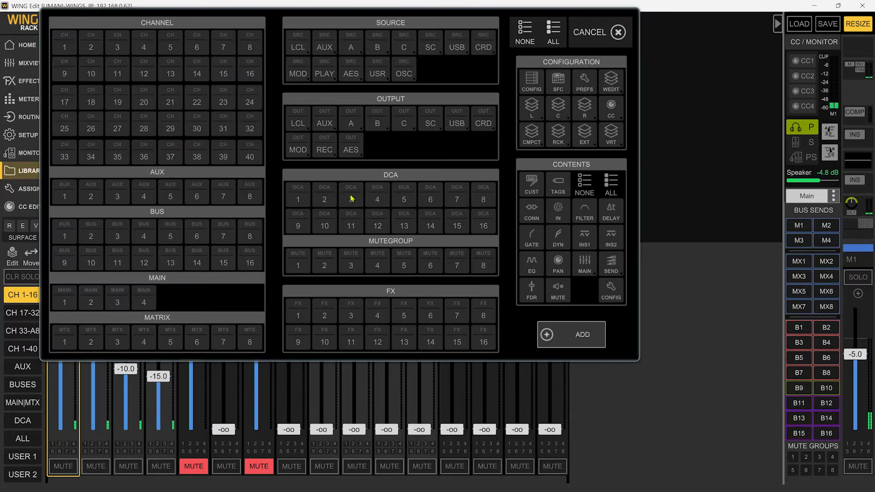
left_click(550, 38)
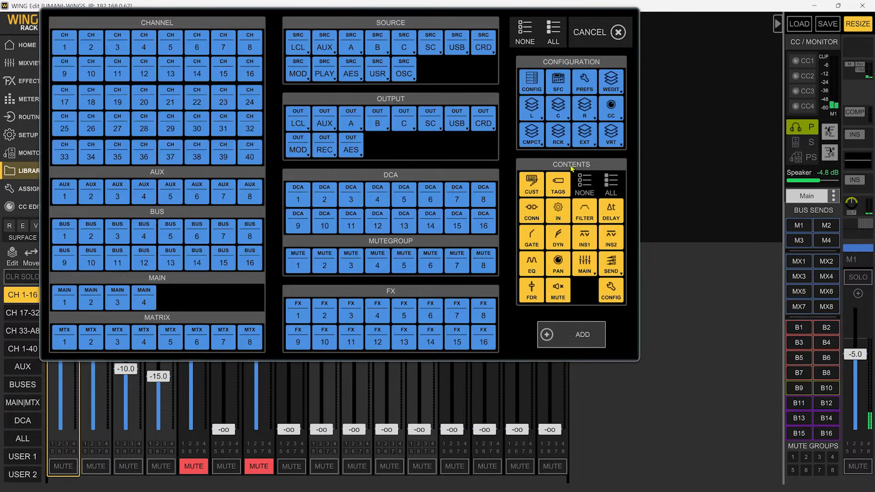
left_click(567, 342)
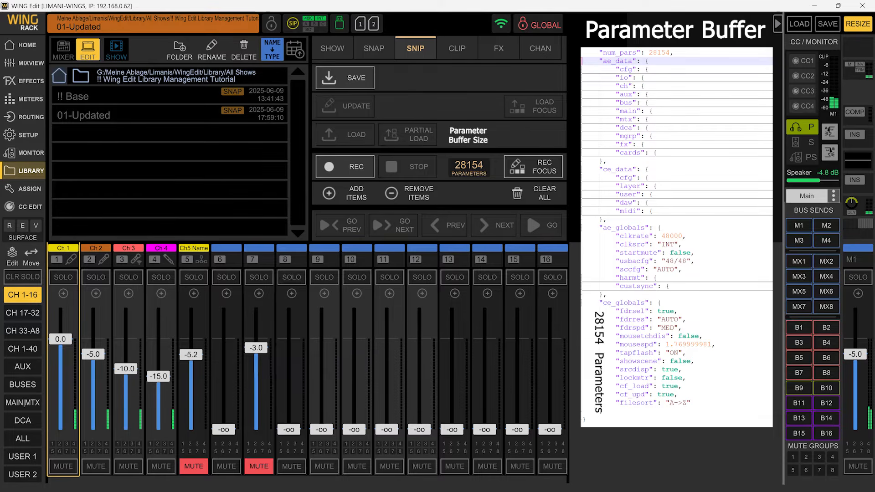
left_click(349, 81)
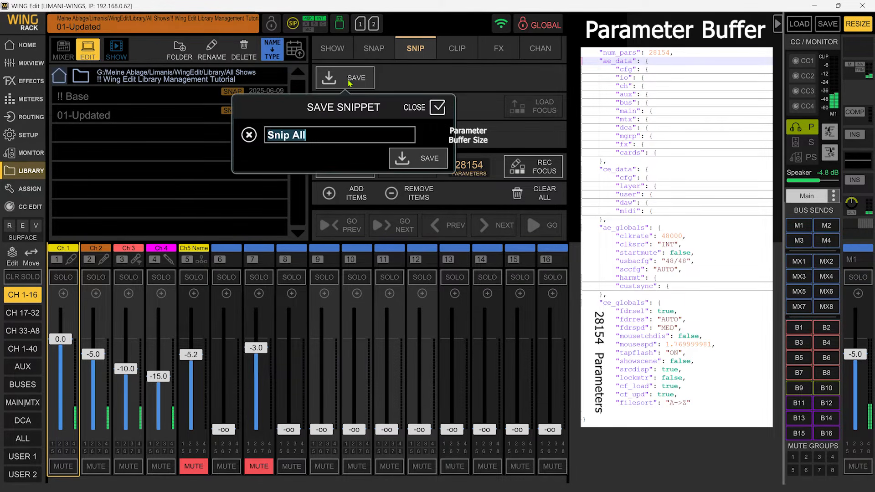
left_click(418, 160)
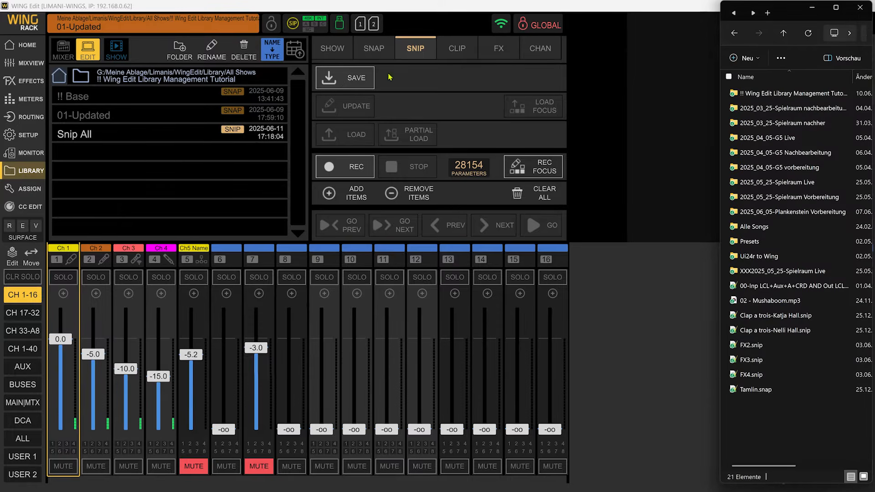
- Open Snip All.snip from the tutorial folder in Notepad++, format it as JSON and fold it to its main sections
double_click(775, 93)
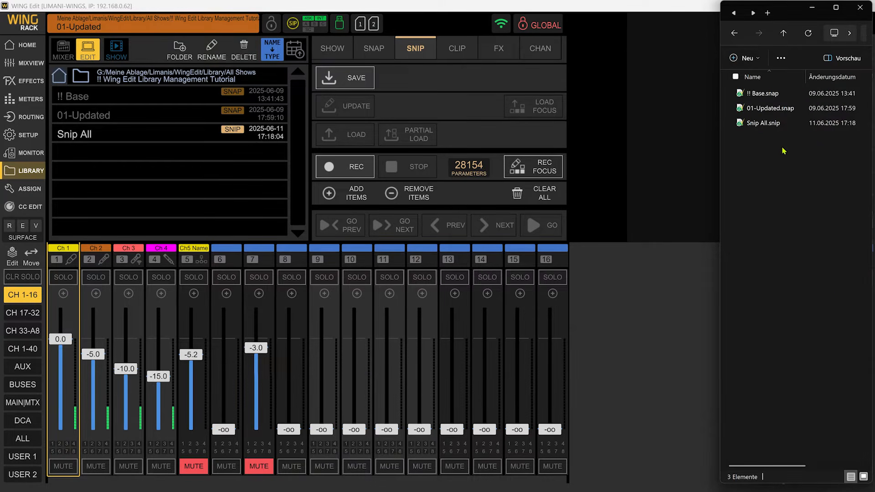
double_click(775, 127)
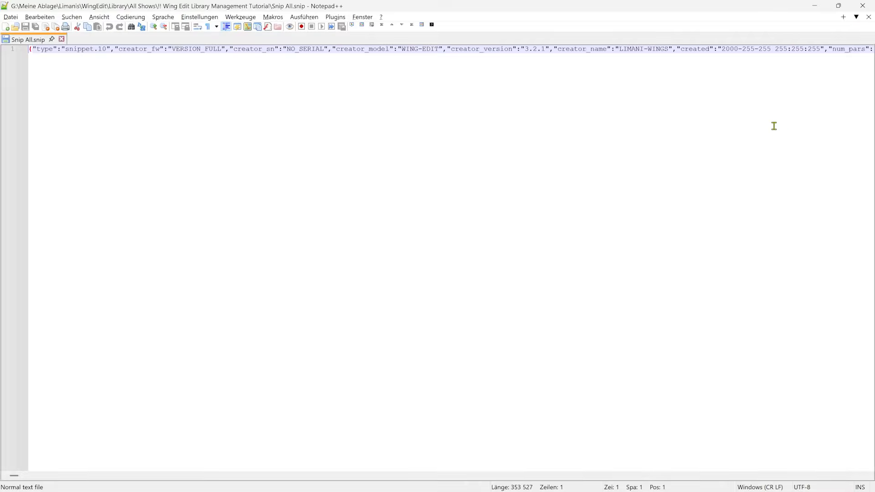
key("ctrl+alt+shift+m")
key("alt+0")
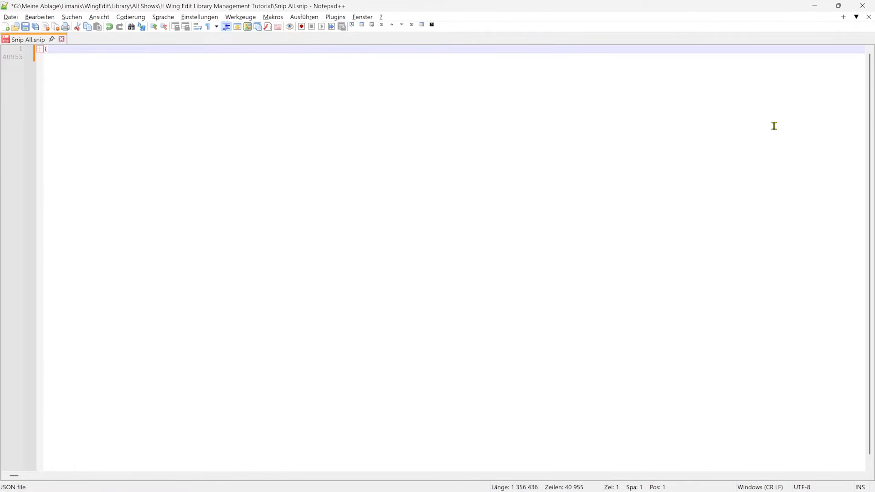
key("alt+shift+1")
key("alt+shift+2")
scroll(211, 170, "down", 4)
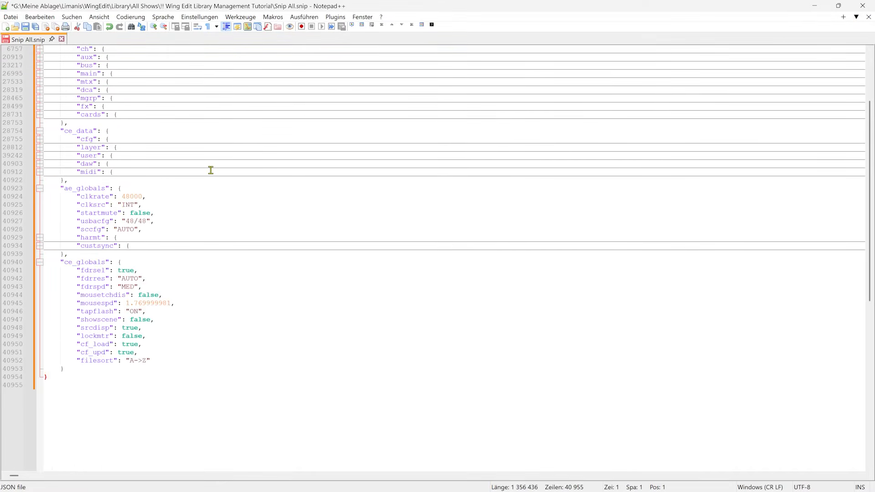
scroll(210, 170, "up", 4)
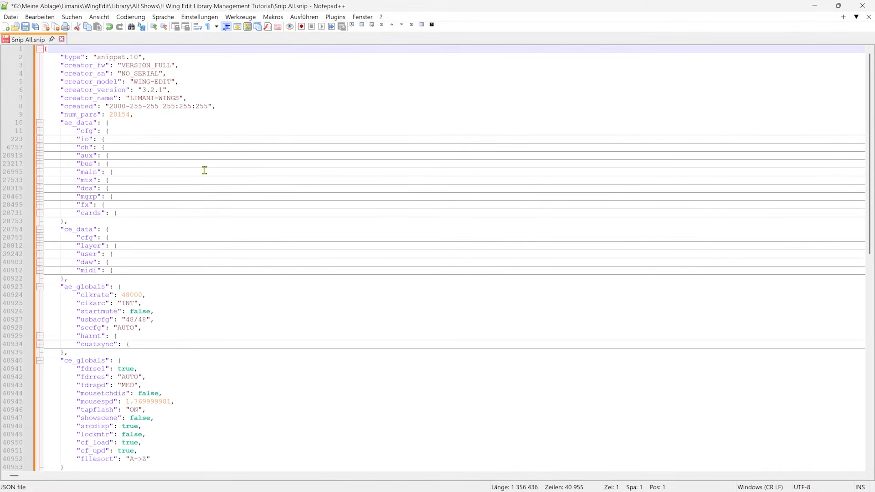
- Expand and collapse the cfg, ch and bus sections under ae_data to examine the parameters stored in the snippet
left_click(38, 133)
left_click(38, 133)
left_click(39, 150)
left_click(38, 149)
left_click(39, 162)
left_click(40, 162)
left_click(38, 165)
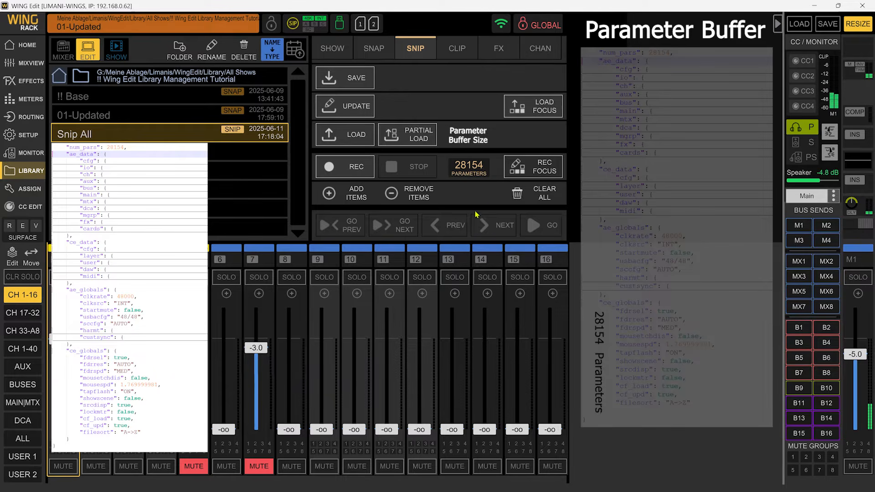
- Clear the parameter buffer in WING Edit and add channel 5 with only fader content
left_click(543, 199)
left_click(405, 187)
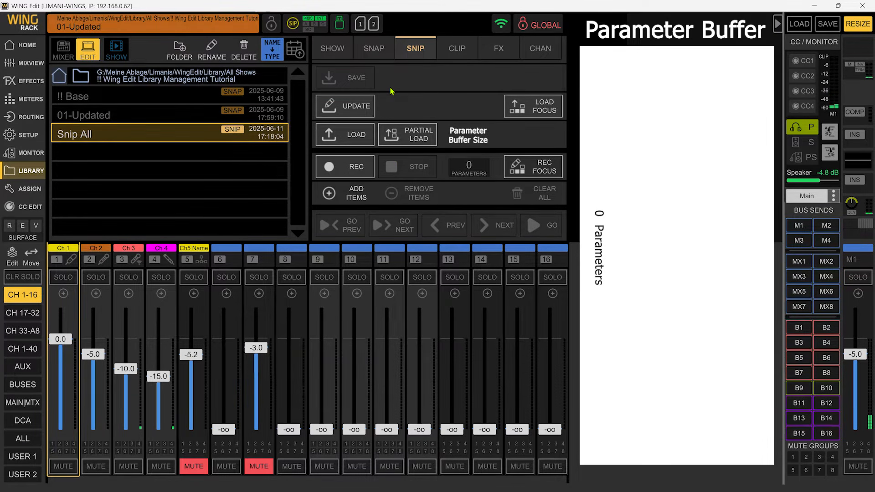
left_click(351, 196)
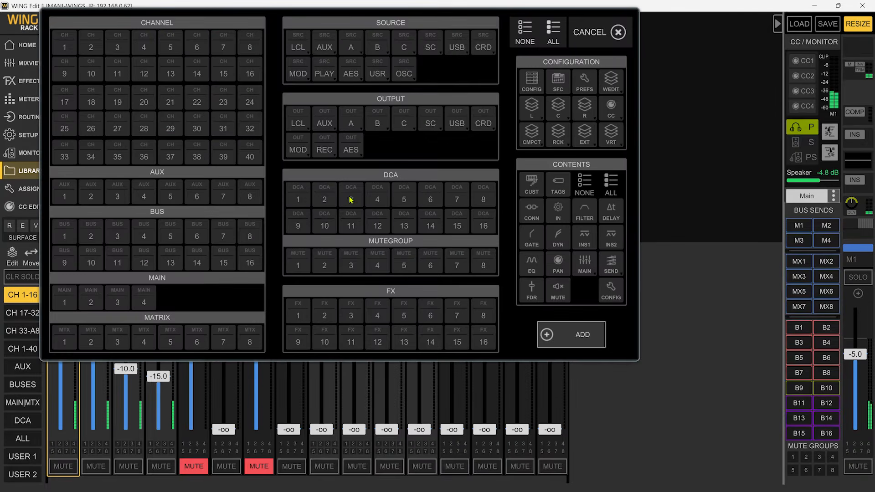
left_click(179, 41)
left_click(536, 298)
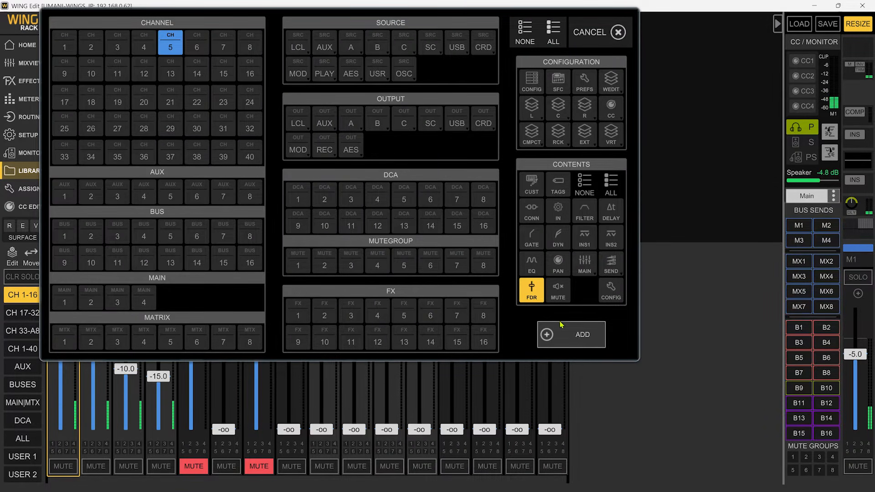
left_click(578, 336)
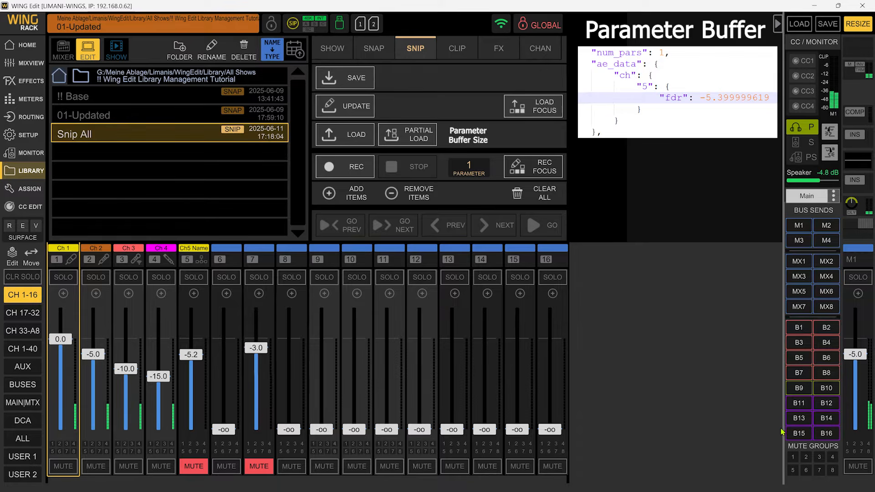
- Save the parameter buffer as a new snippet named Ch 5 Fdr
left_click(360, 77)
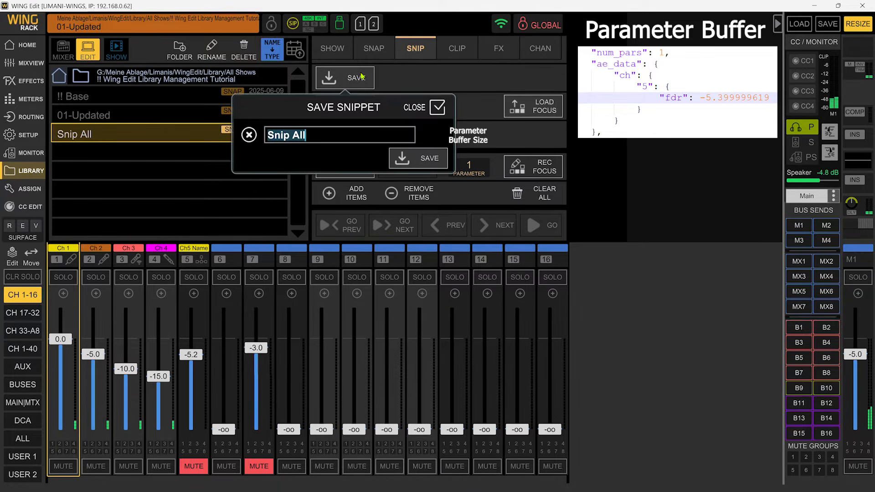
type("C")
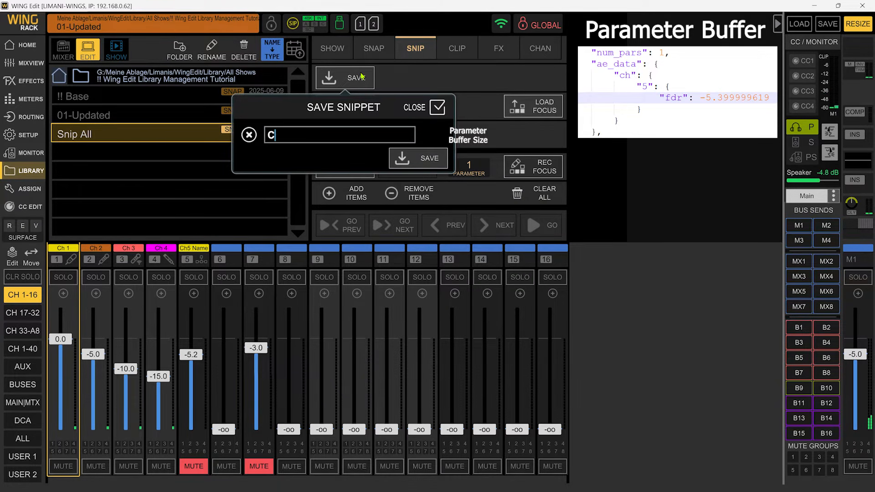
type("h 5 Fdr")
key("Return")
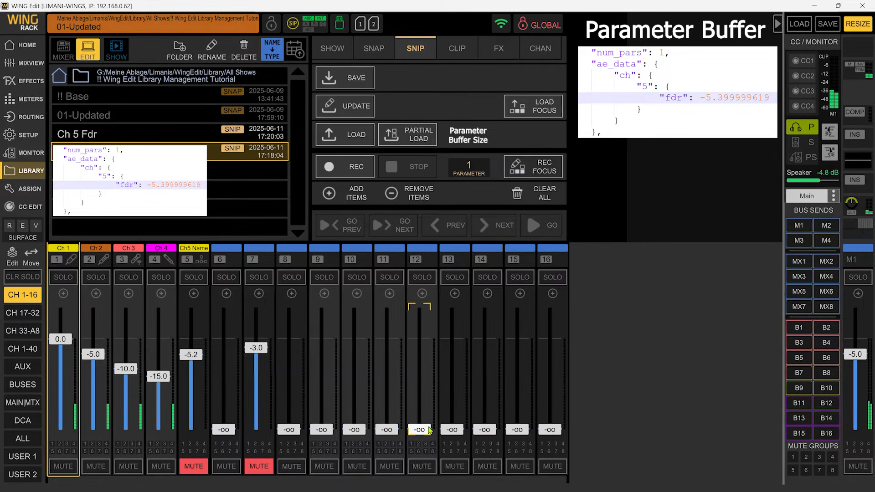
- Add channels 22, 24 and 32 with all contents to the parameter buffer
left_click(345, 199)
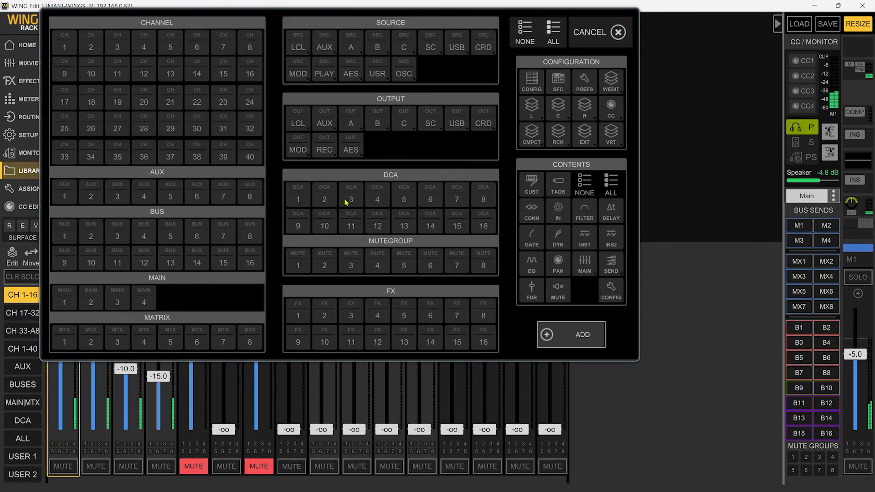
left_click(250, 123)
left_click(250, 98)
left_click(206, 95)
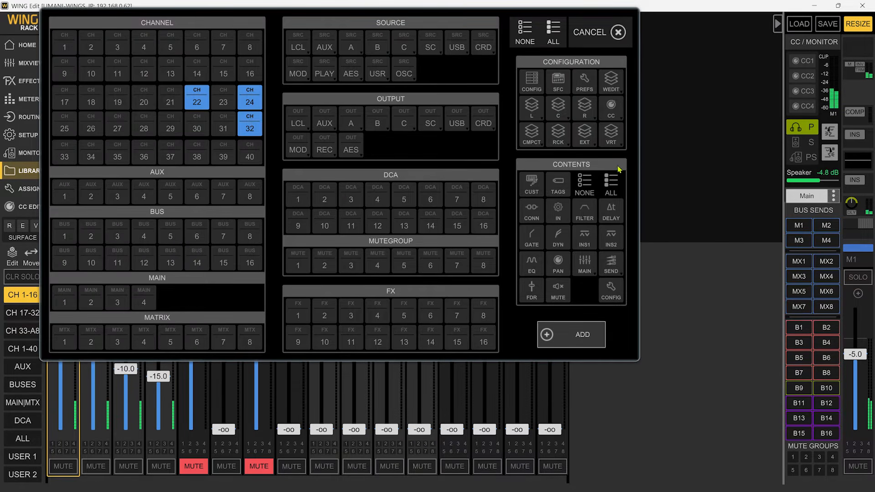
left_click(609, 183)
left_click(577, 342)
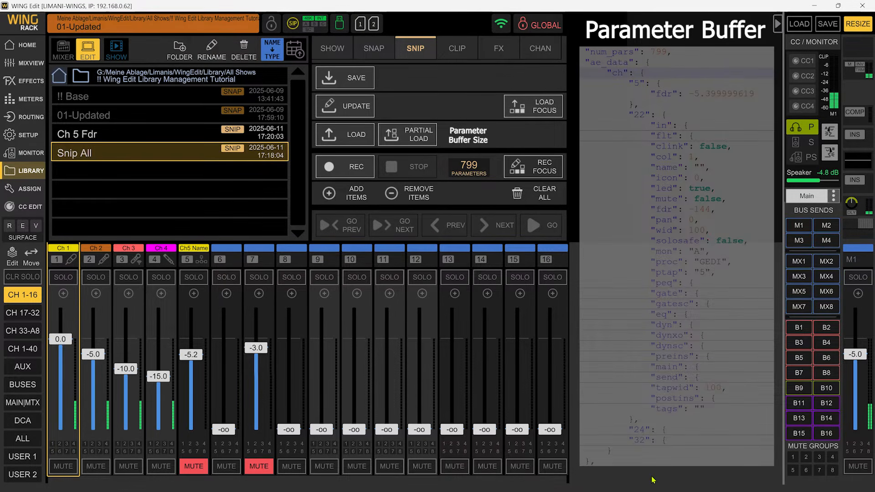
- Select the Ch 5 Fdr snippet, set faders 9, 10, 12 and 5 to about -30.9, 6.0, 9.5 and -19.5, and unmute channel 5
left_click(210, 133)
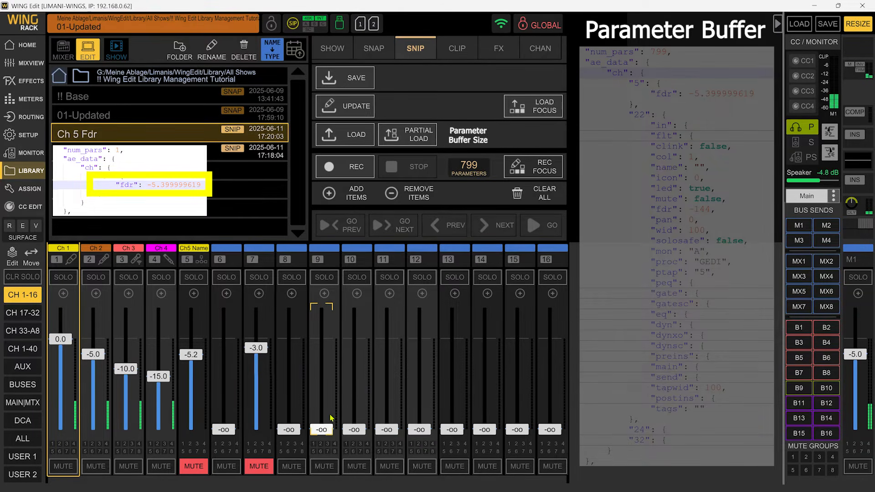
left_click_drag(329, 429, 354, 321)
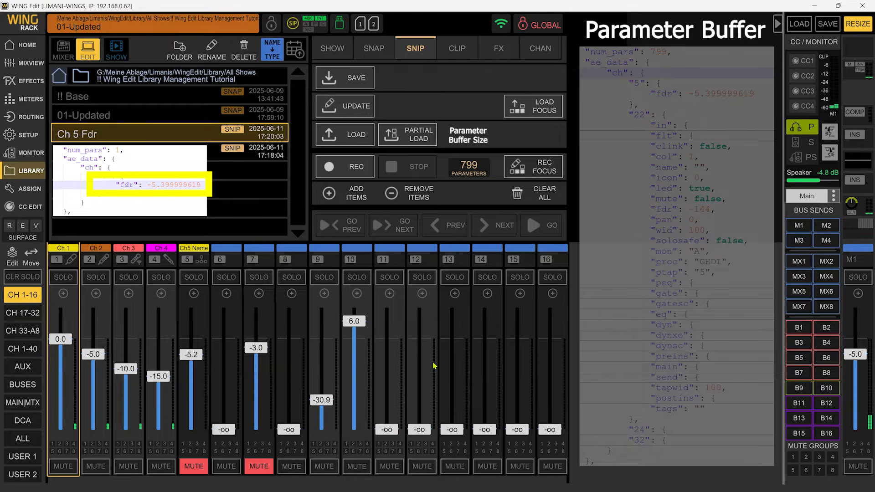
left_click_drag(419, 429, 419, 310)
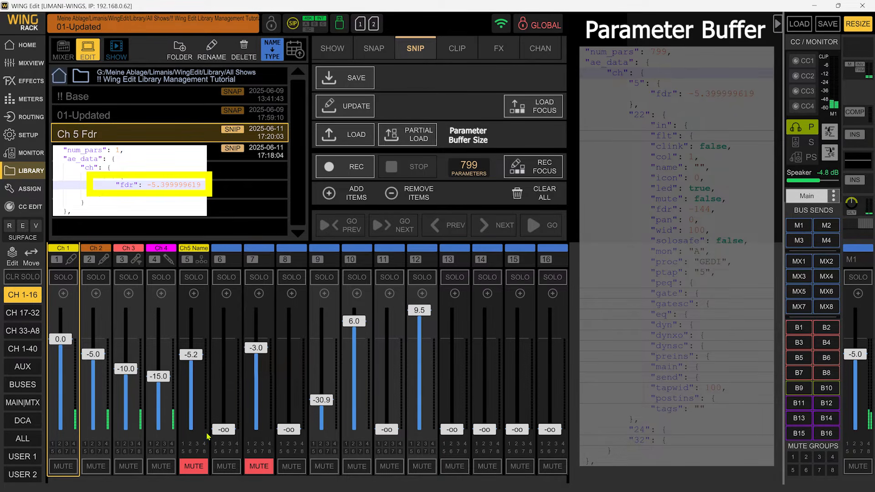
left_click_drag(204, 373, 204, 402)
left_click(205, 470)
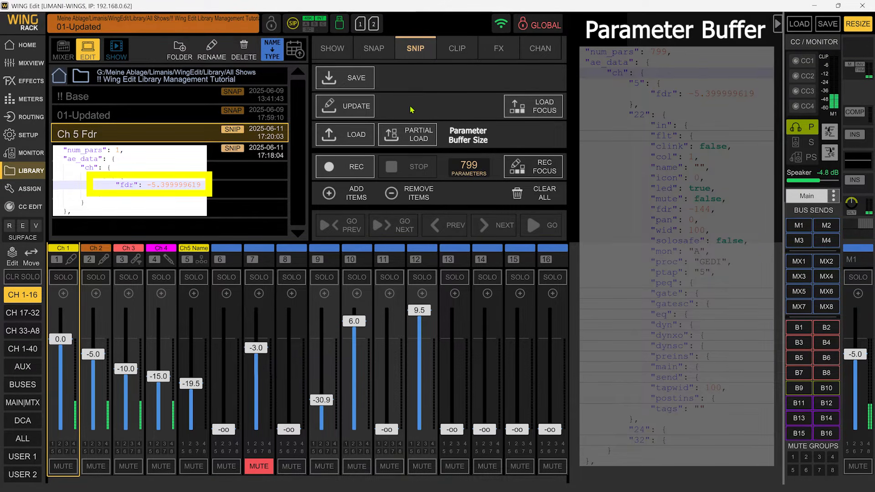
- Update the Ch 5 Fdr snippet with the current console values, and inspect the JSON-formatted Ch 5 Fdr.snip in Notepad++
left_click(347, 112)
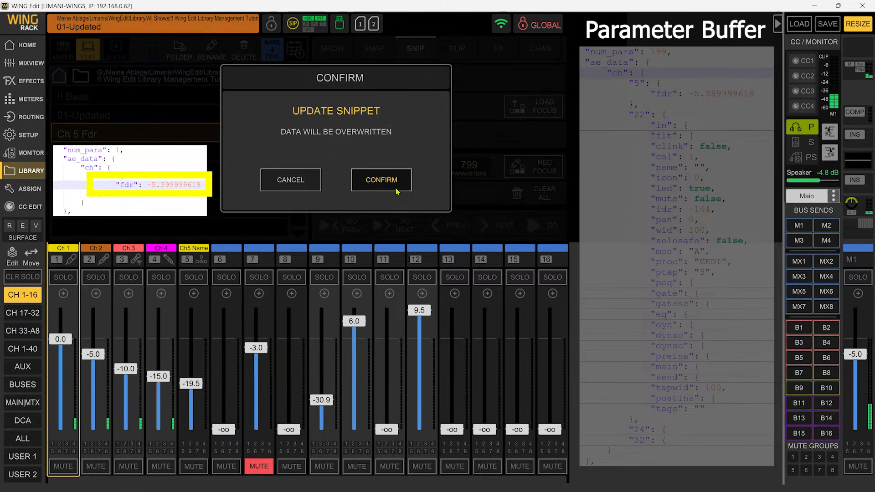
left_click(395, 190)
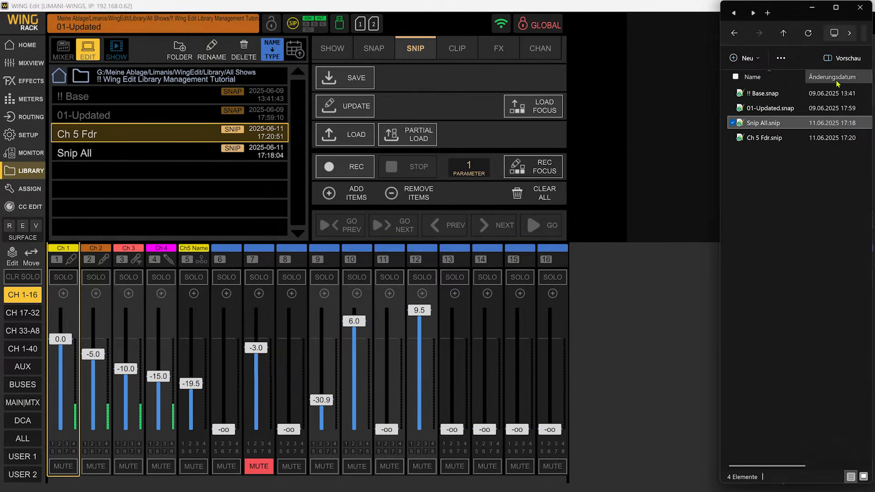
double_click(811, 138)
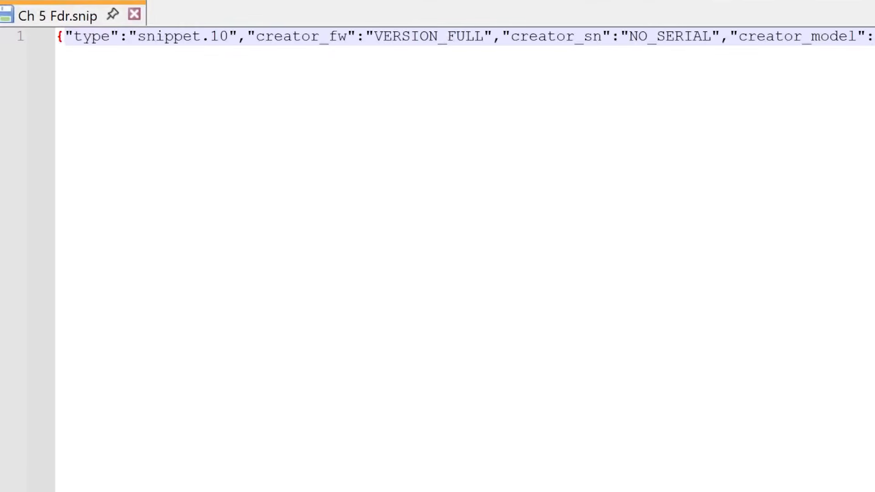
key("ctrl+alt+shift+m")
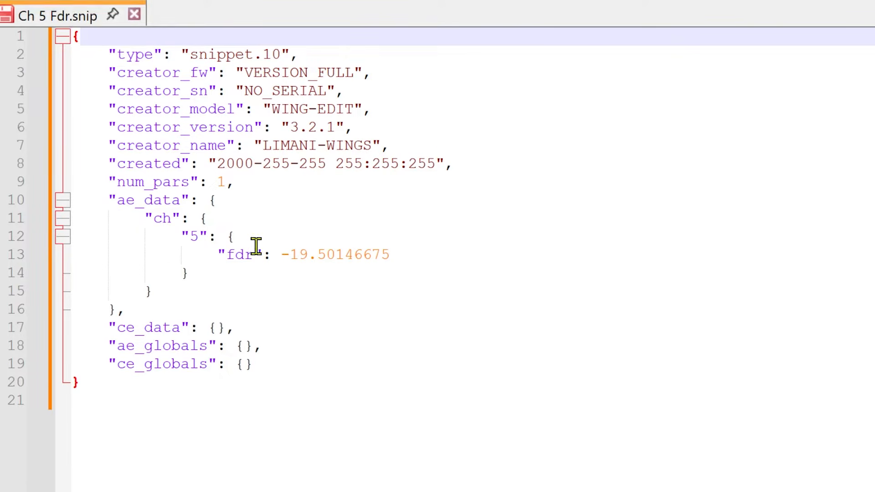
left_click(81, 254)
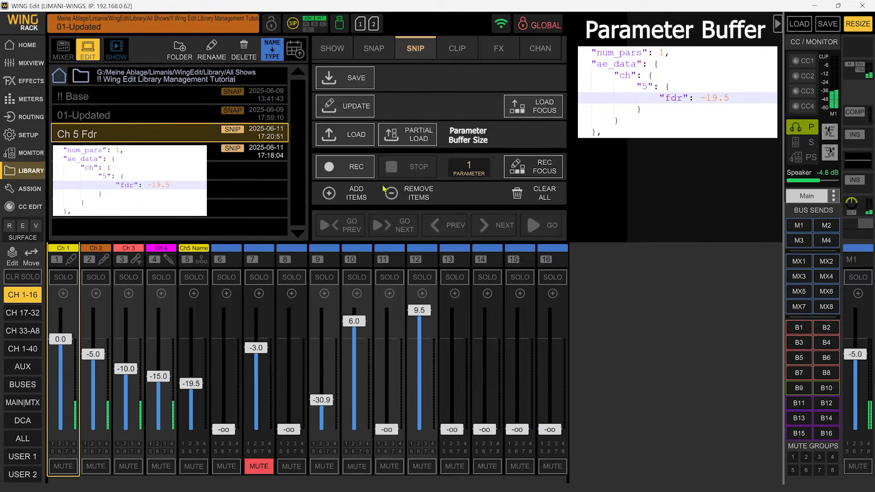
- Add channel 6 with only fader content to the parameter buffer in WING Edit
left_click(353, 193)
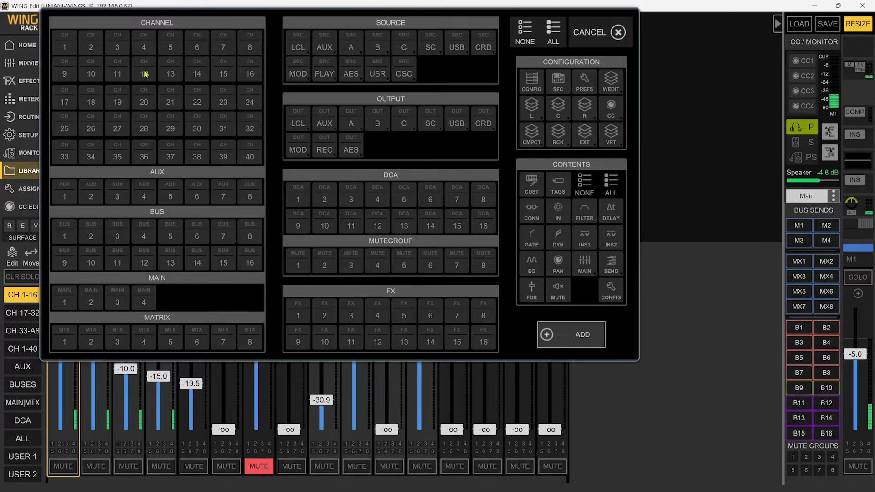
left_click(205, 46)
left_click(531, 291)
left_click(569, 338)
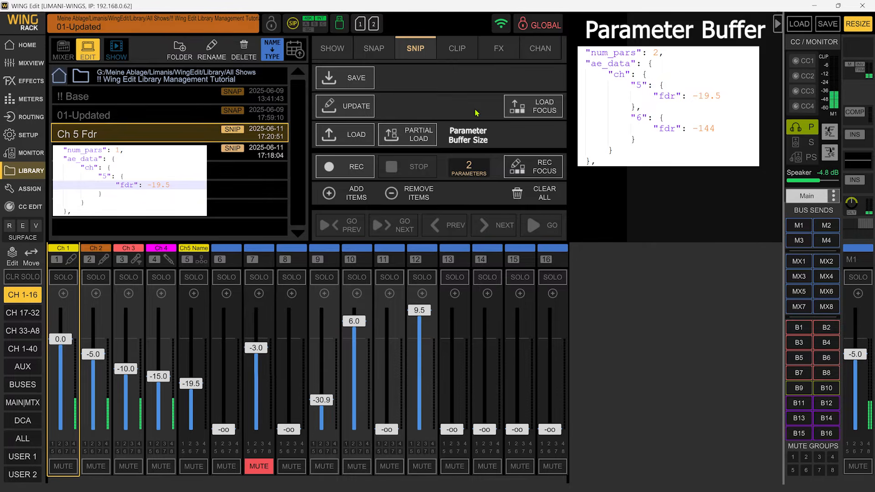
left_click(380, 183)
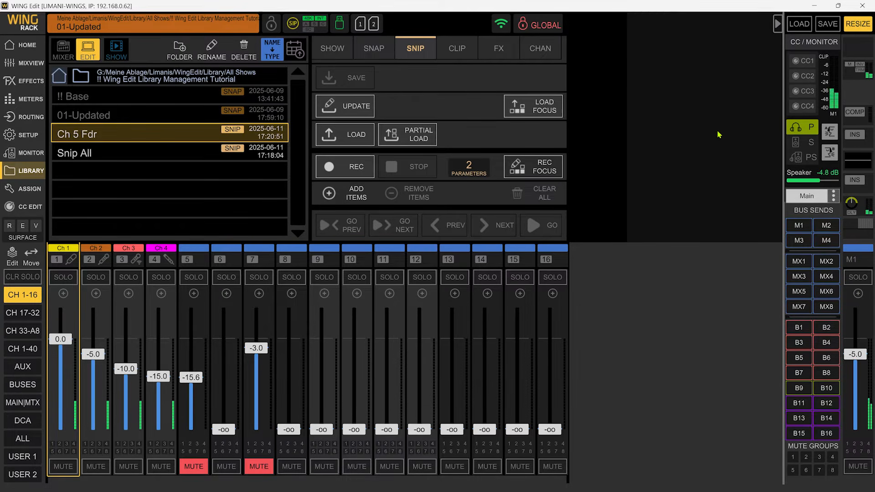
- Examine the editable scope of the 01-Updated snapshot, closing it without updating
left_click(375, 49)
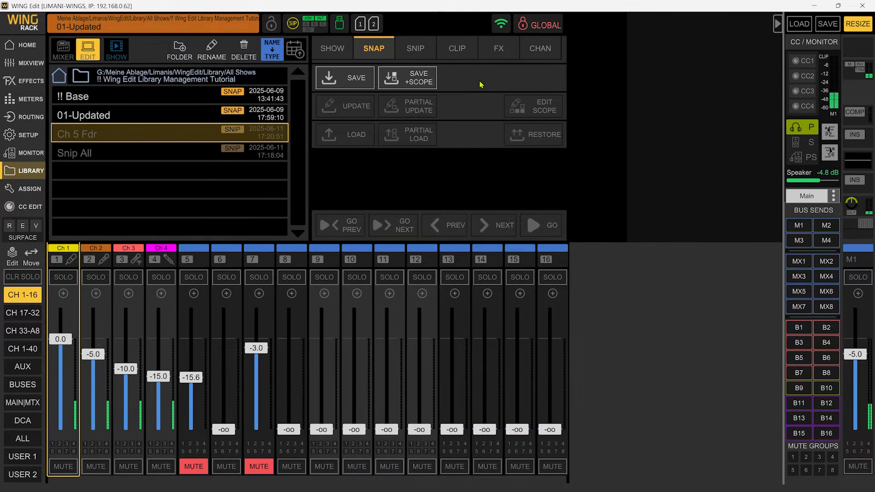
left_click(192, 113)
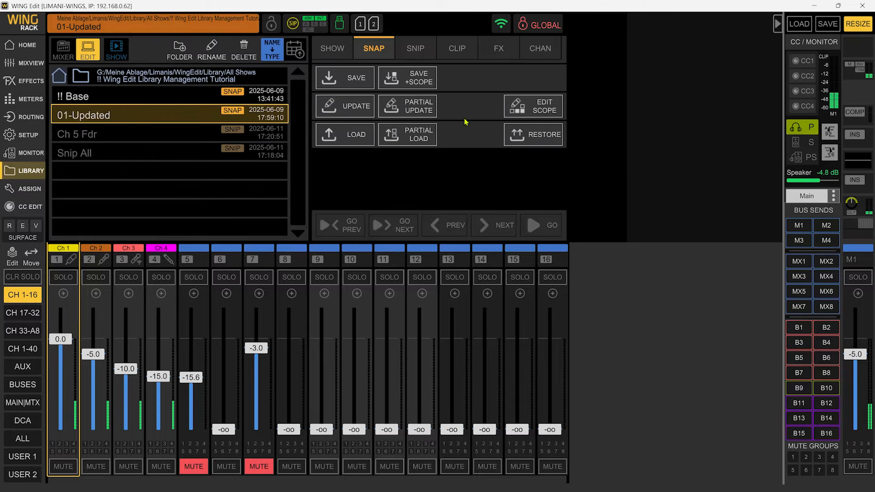
left_click(522, 112)
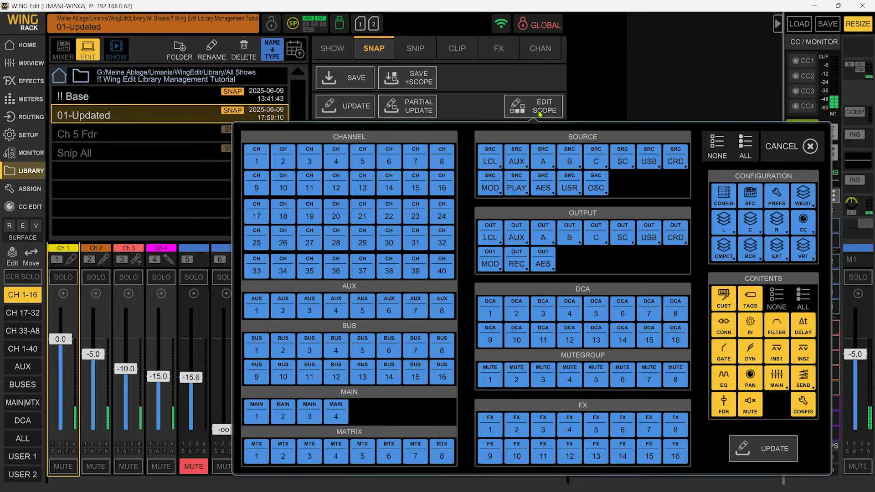
left_click(800, 147)
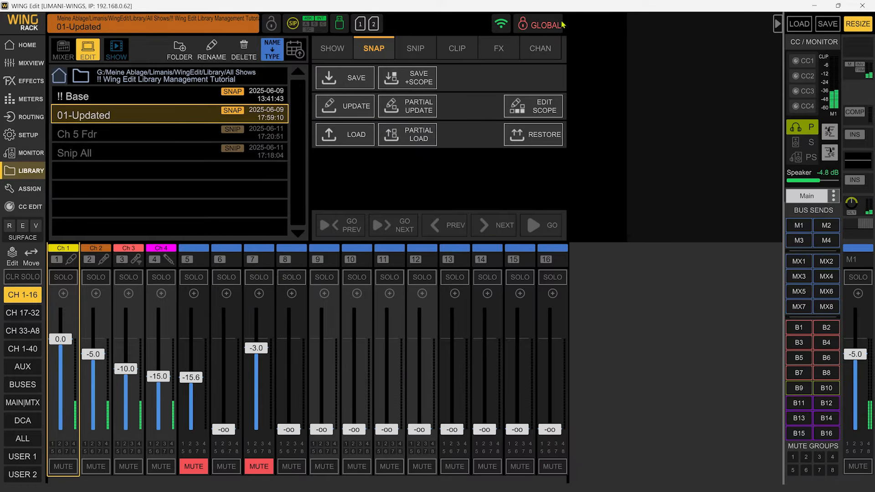
- Load the complete Ch 5 Fdr snippet onto the console from the snippet library
left_click(420, 53)
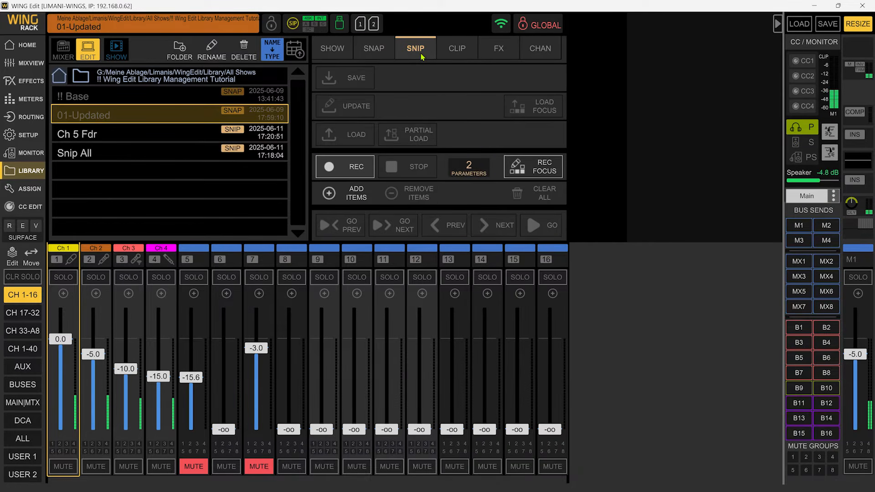
left_click(251, 129)
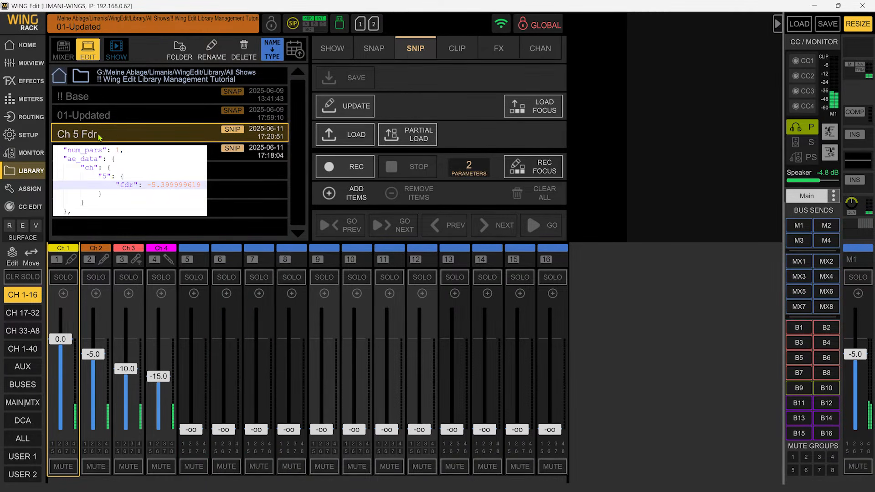
left_click(361, 136)
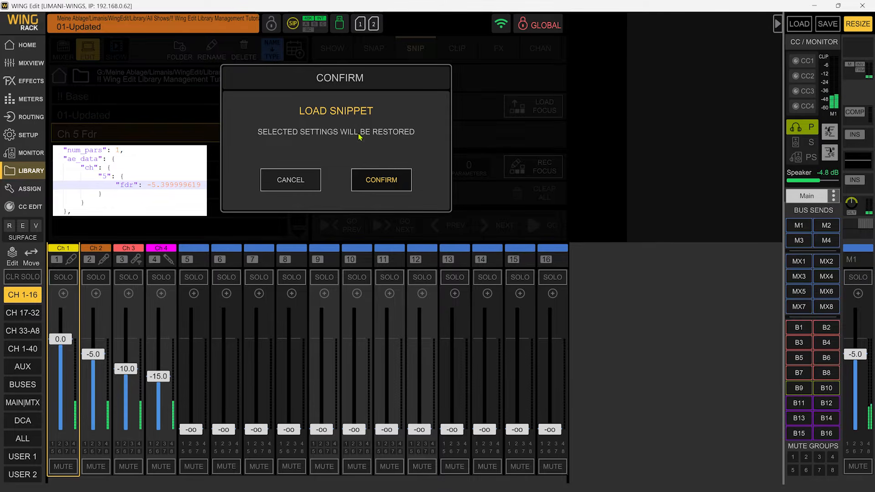
left_click(397, 180)
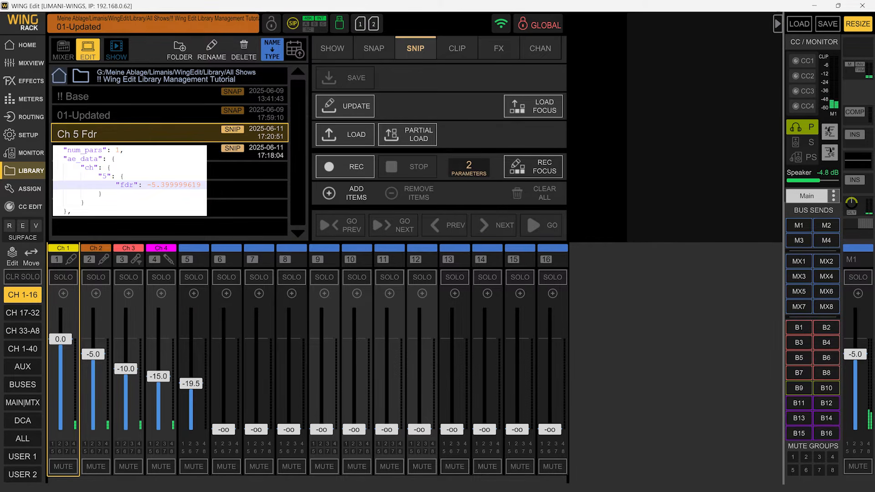
- Partially load the Snip All snippet for channels 5 and 7, with only fader and mute contents and globals excluded
left_click(176, 155)
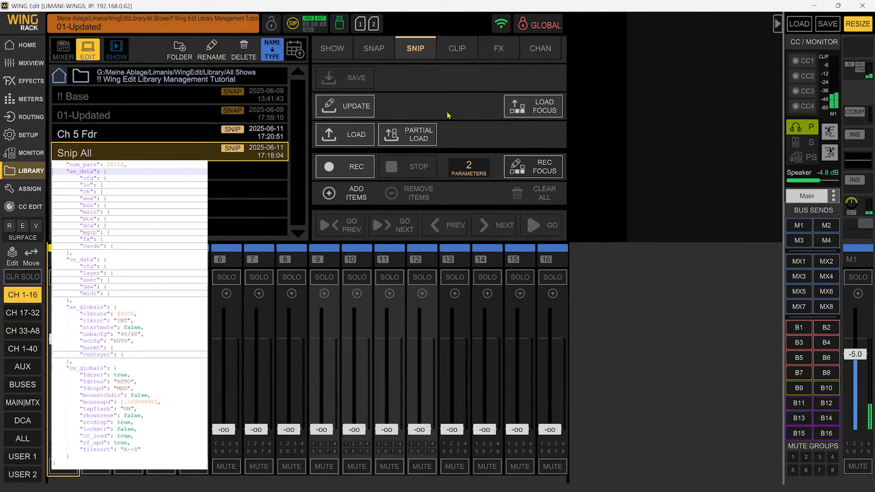
left_click(422, 137)
left_click(240, 44)
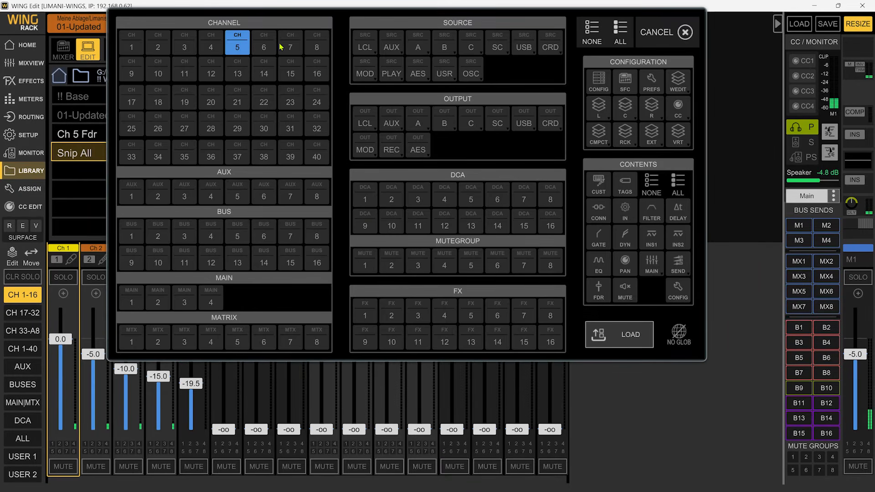
left_click(289, 45)
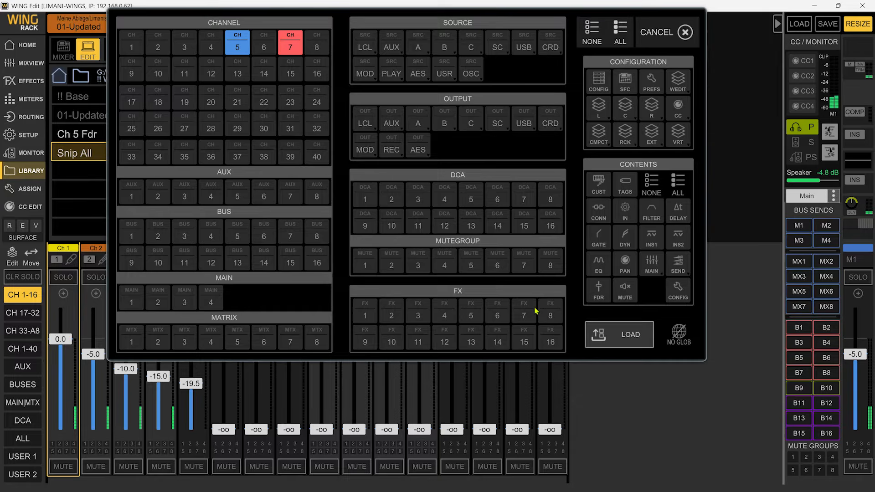
left_click(597, 292)
left_click(624, 290)
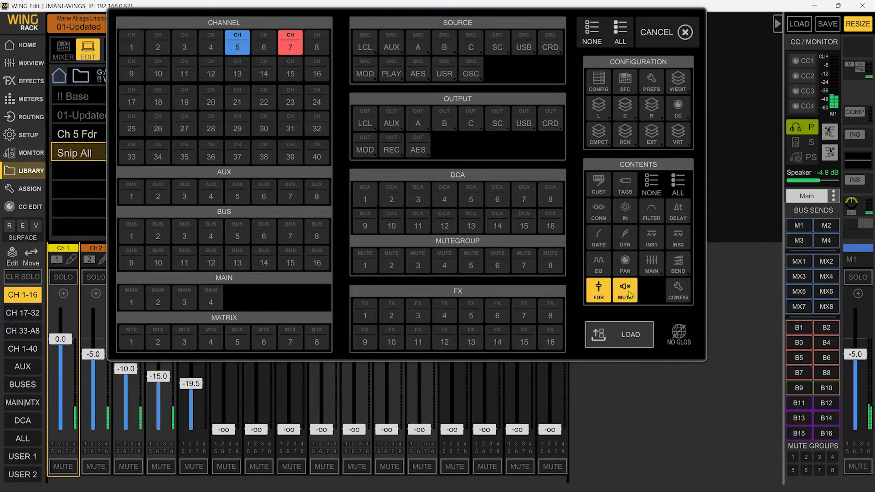
left_click(679, 339)
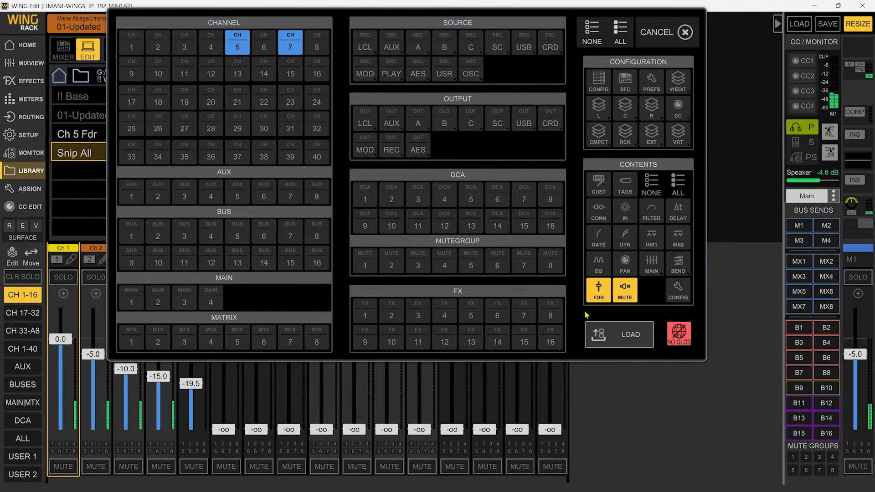
left_click(635, 338)
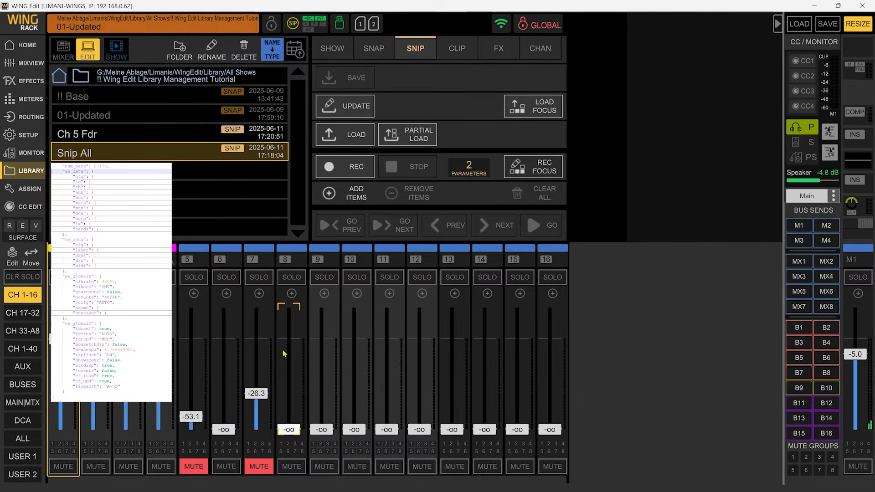
- Load the complete Snip All snippet, and check the console's GLOBAL safe settings
left_click(362, 142)
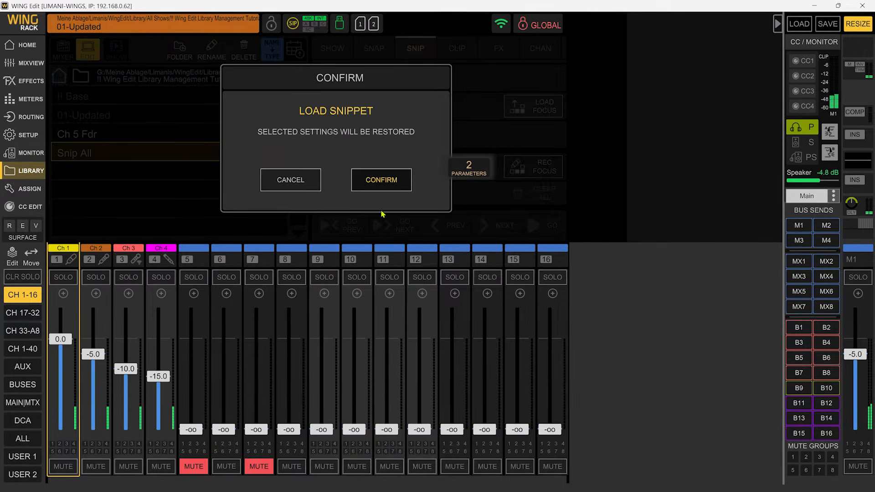
left_click(381, 180)
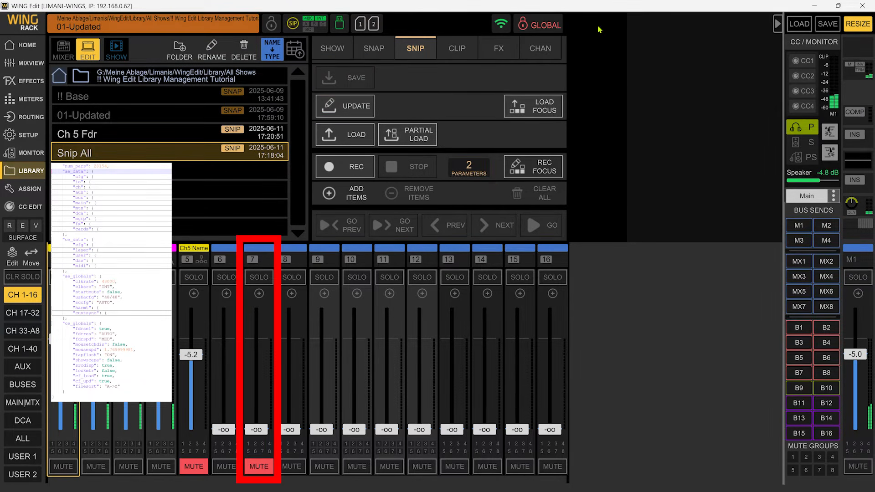
left_click(539, 29)
left_click(796, 63)
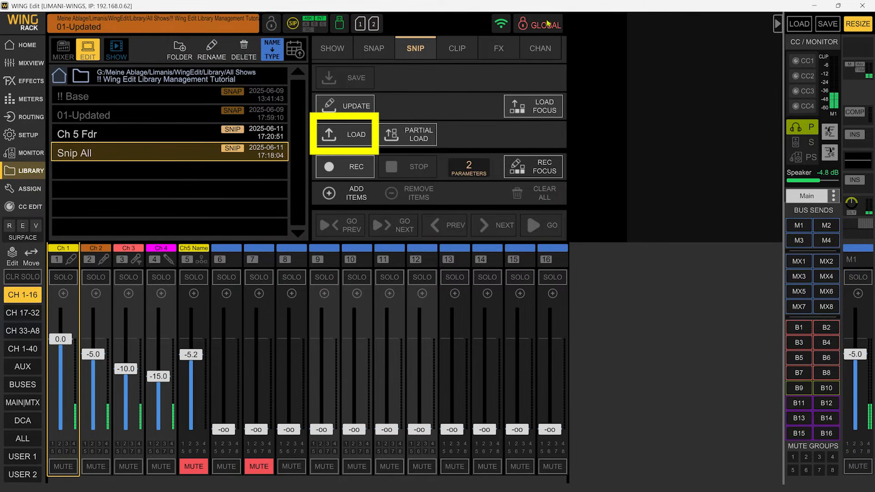
- Partially load Snip All with every element and all contents selected and globals excluded
left_click(423, 136)
left_click(620, 33)
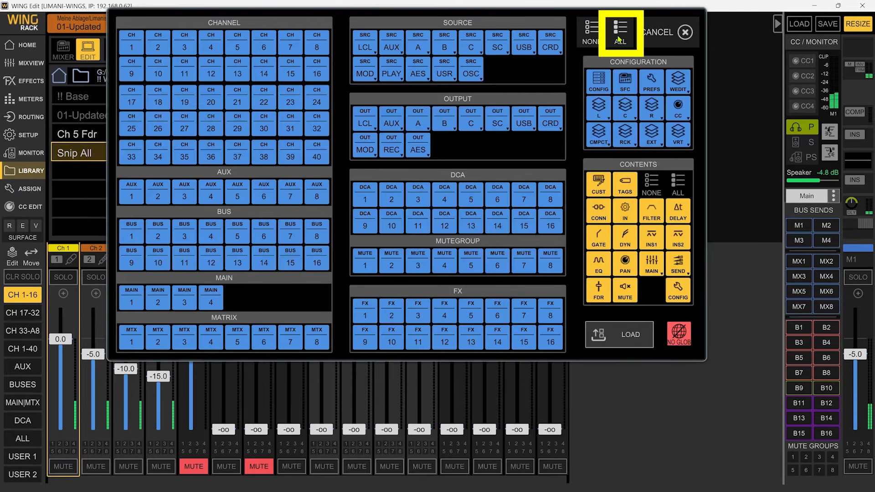
left_click(679, 335)
left_click(684, 341)
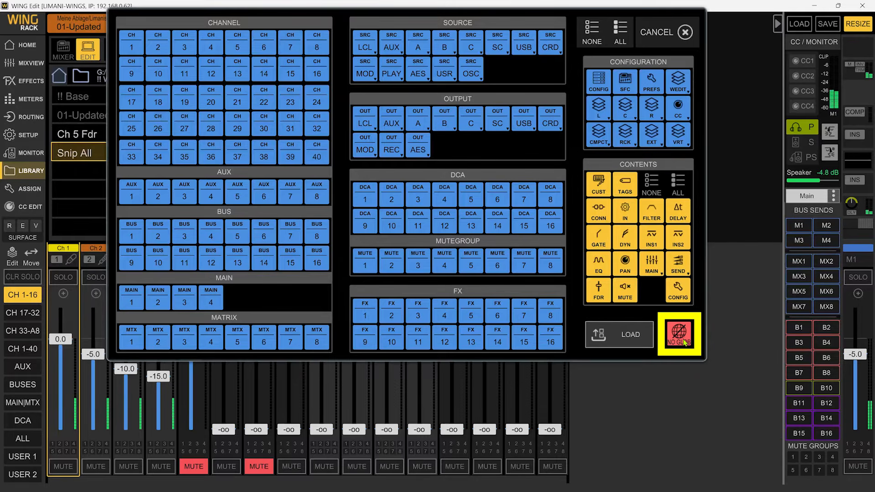
left_click(626, 332)
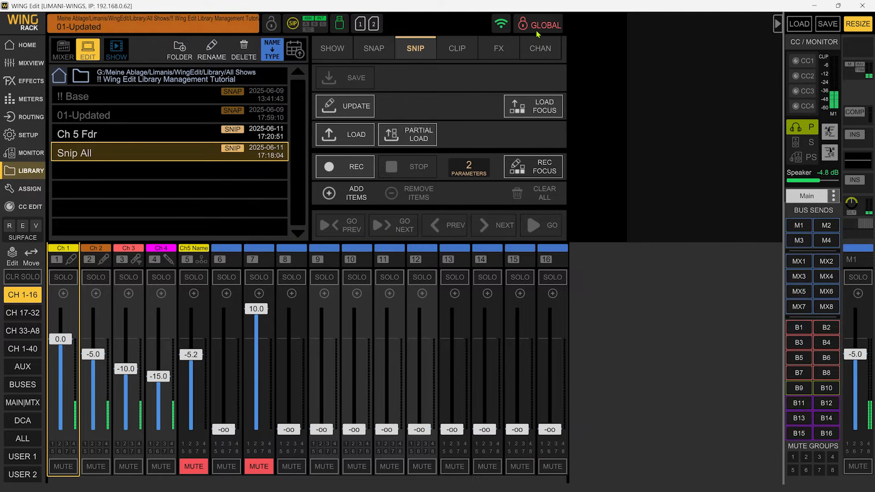
- Add channels 1 to 4 with CUST, TAGS, CONN and IN contents to the parameter buffer
left_click(340, 196)
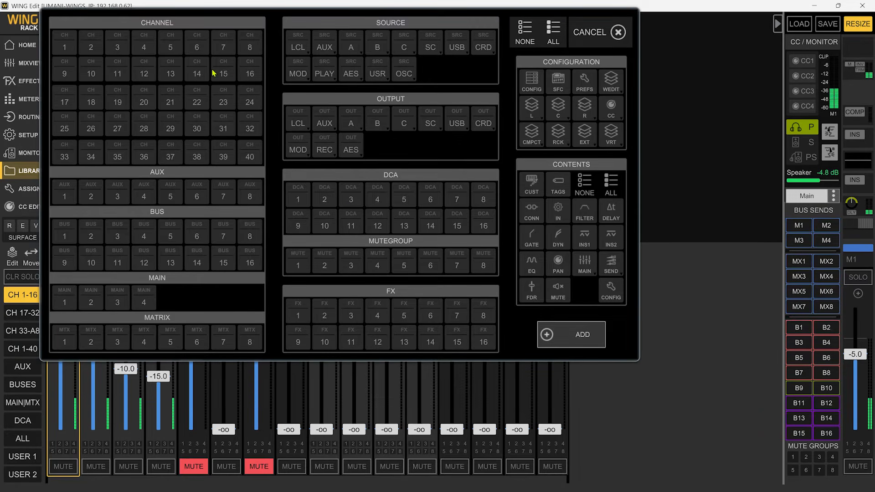
left_click(68, 51)
left_click(90, 49)
left_click(148, 48)
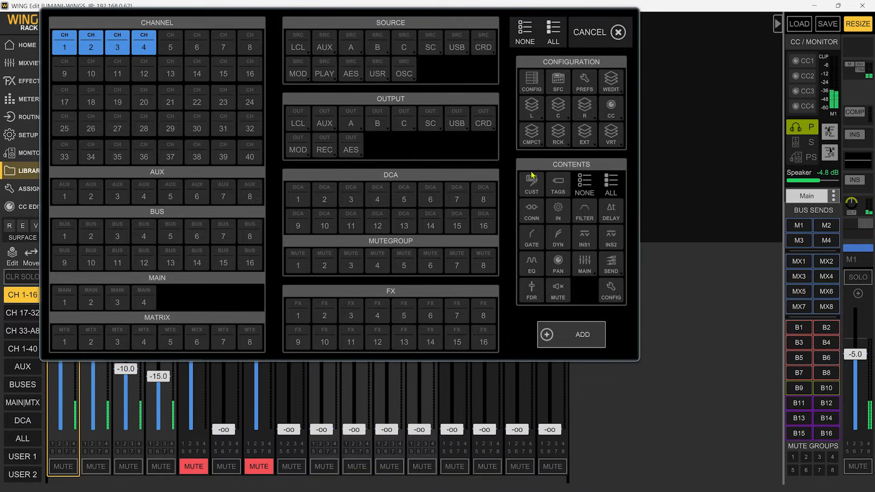
left_click(531, 182)
left_click(557, 184)
left_click(532, 209)
left_click(558, 211)
left_click(565, 337)
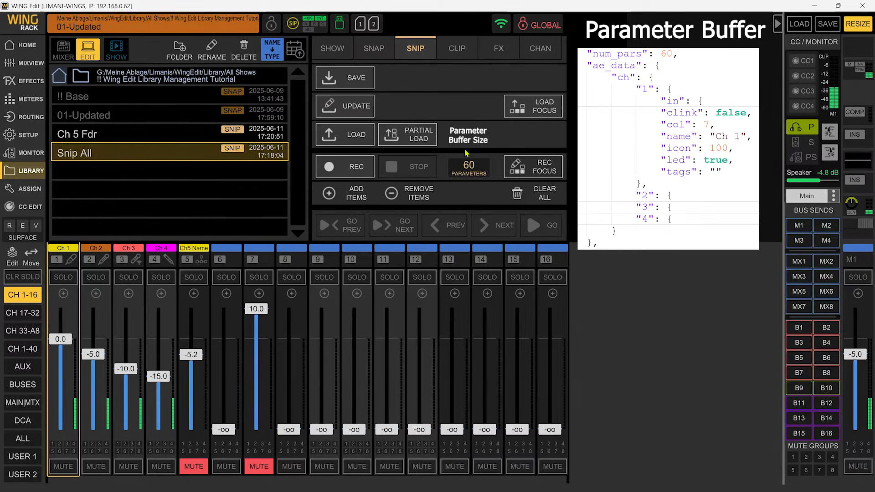
- Try to save the parameter buffer as a snippet named "?"
left_click(345, 81)
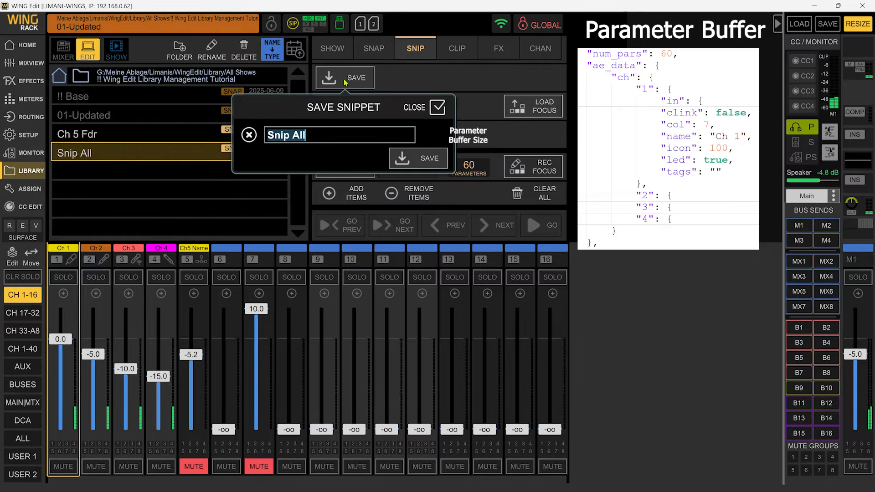
type("?")
key("Return")
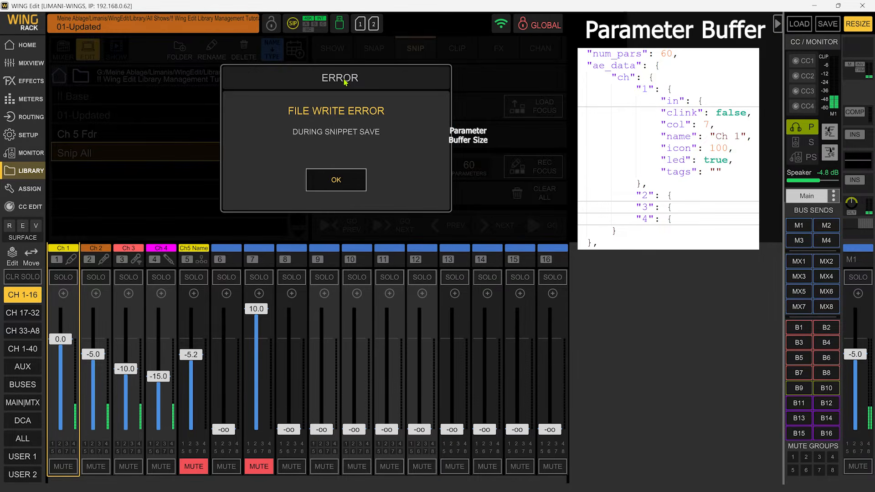
left_click(357, 182)
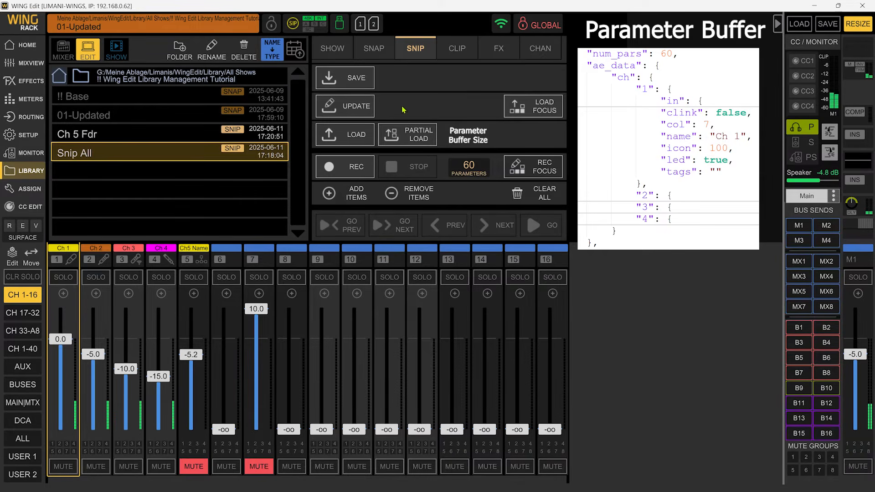
- Save the parameter buffer as a snippet named Quest, and inspect the channel entries of Quest.snip in Notepad++
left_click(368, 86)
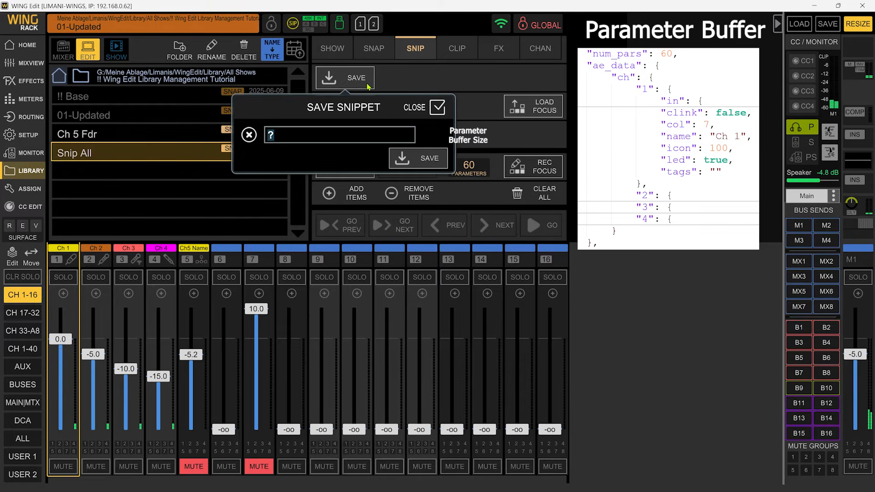
type("Quest")
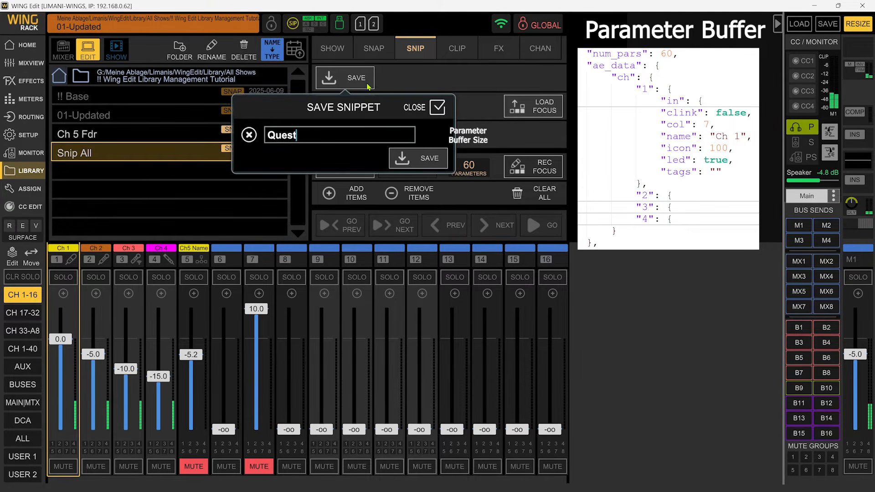
left_click(414, 157)
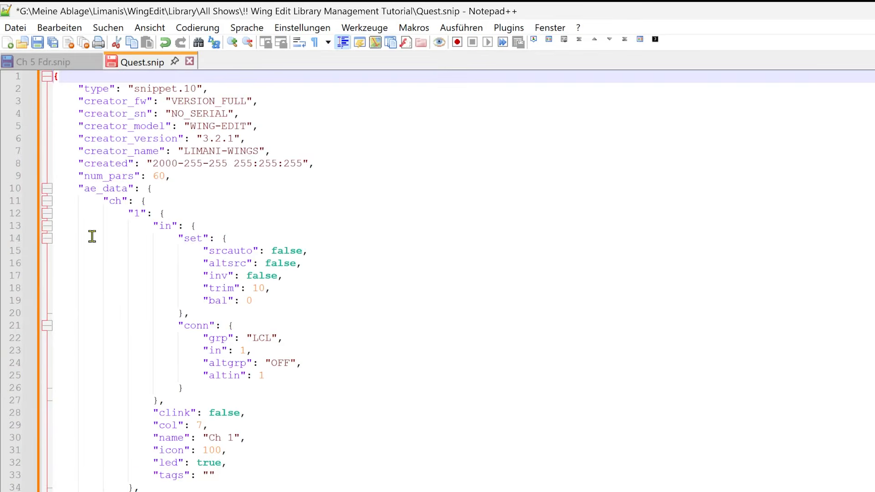
scroll(92, 236, "down", 20)
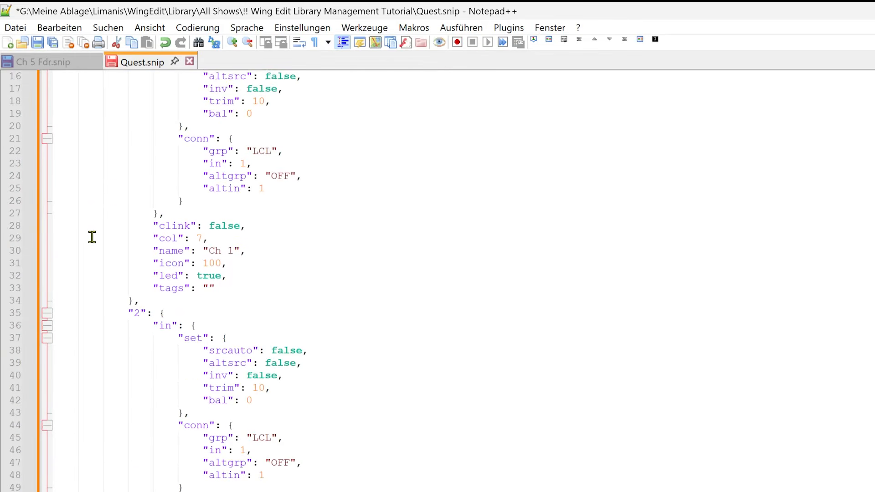
scroll(91, 253, "down", 4)
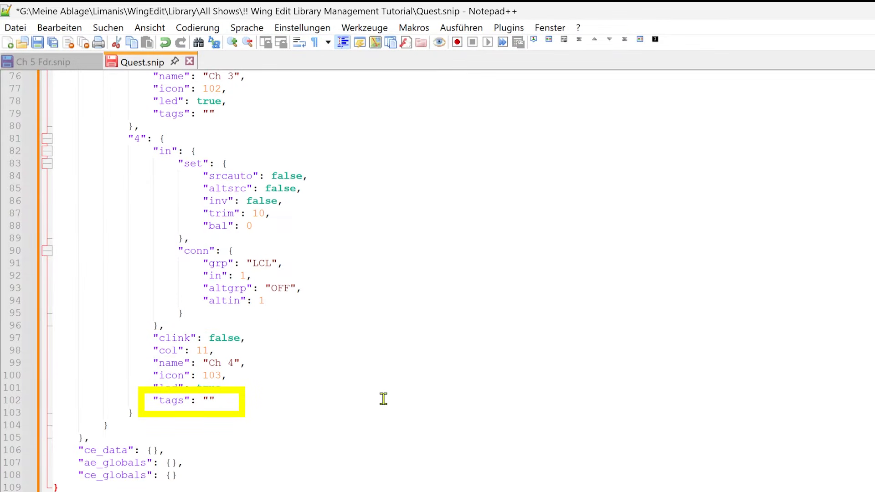
scroll(383, 398, "up", 20)
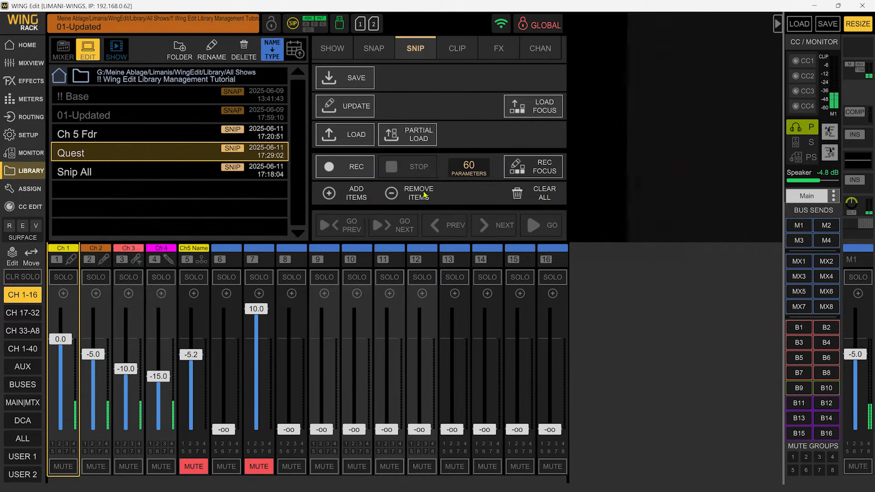
- Remove channel 1's CUST, TAGS, CONN and IN contents from the parameter buffer
left_click(401, 193)
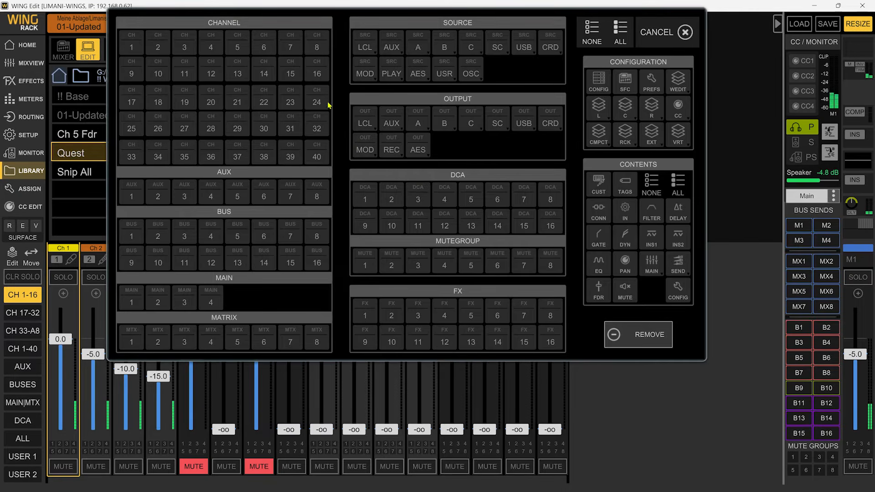
left_click(136, 48)
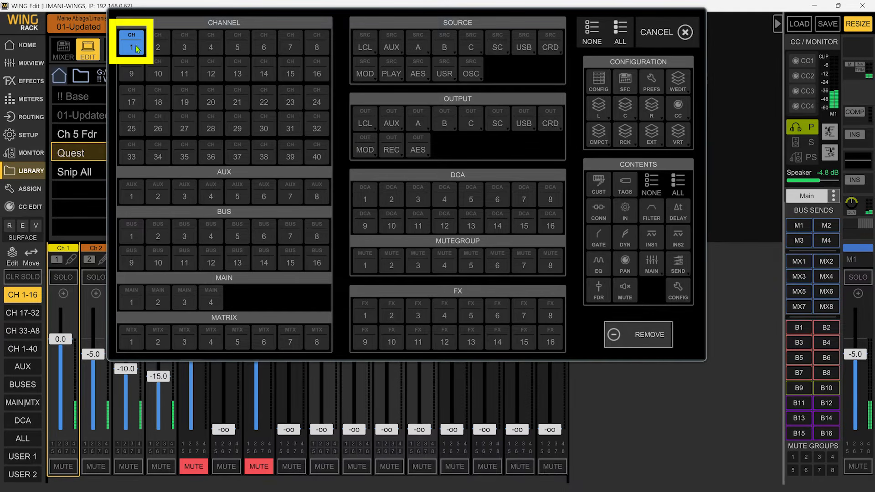
left_click(599, 186)
left_click(624, 186)
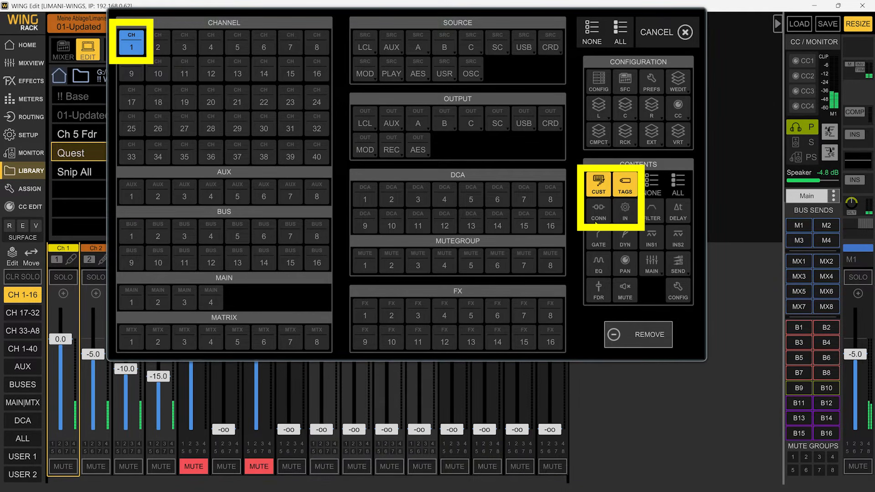
left_click(608, 215)
left_click(624, 212)
left_click(637, 335)
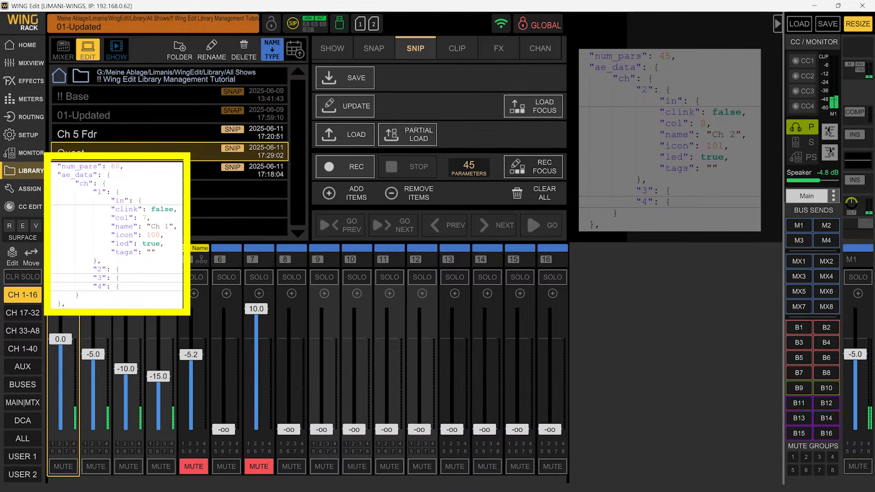
- Save the reduced parameter buffer as a new snippet named Quest Upd
left_click(356, 78)
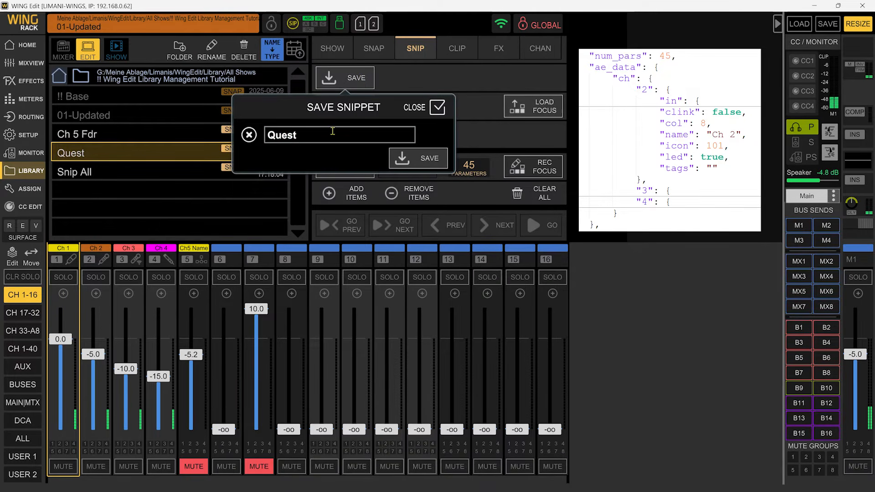
type("Upd")
key("Return")
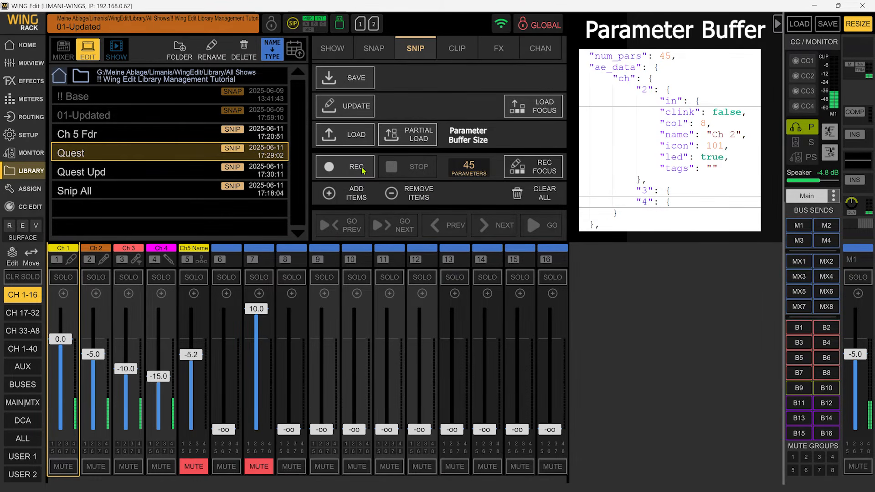
- Record the muting of channels 10, 11 and 12 into the parameter buffer
left_click(338, 169)
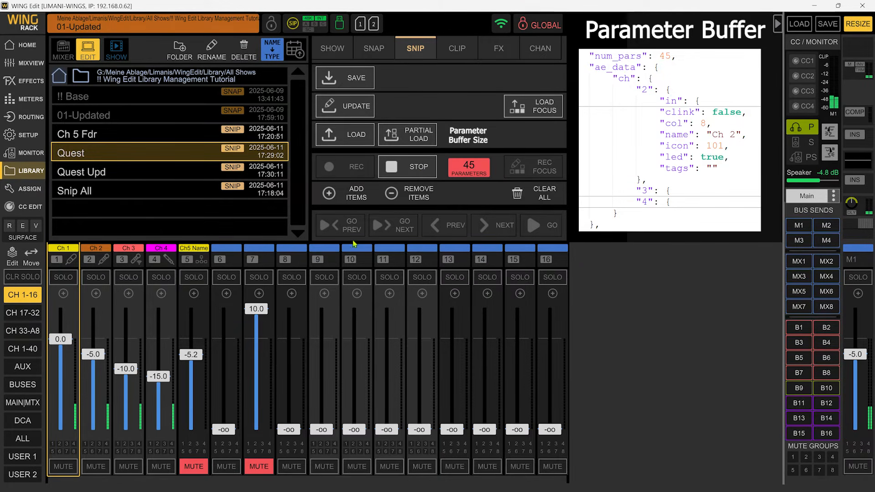
left_click(355, 468)
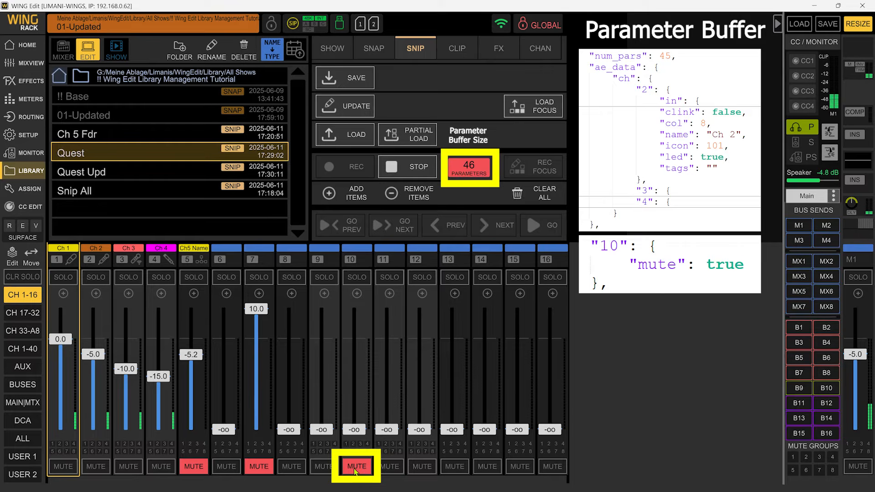
left_click(400, 467)
left_click(422, 466)
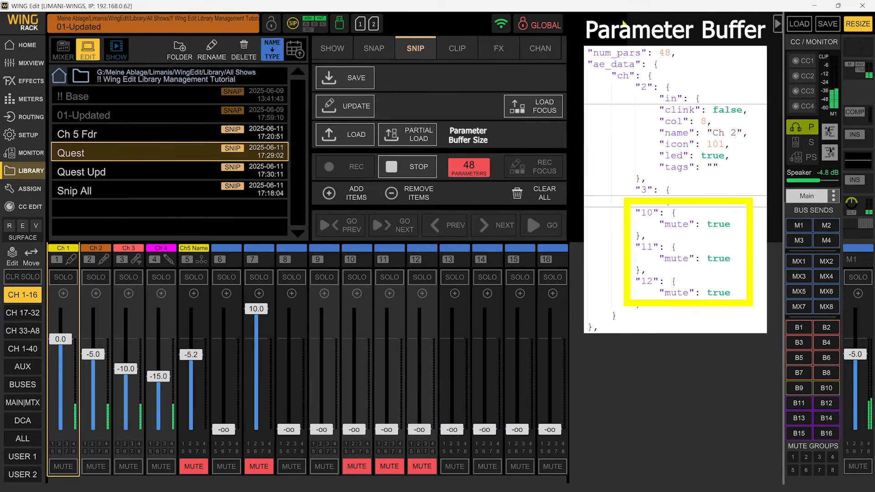
left_click(408, 174)
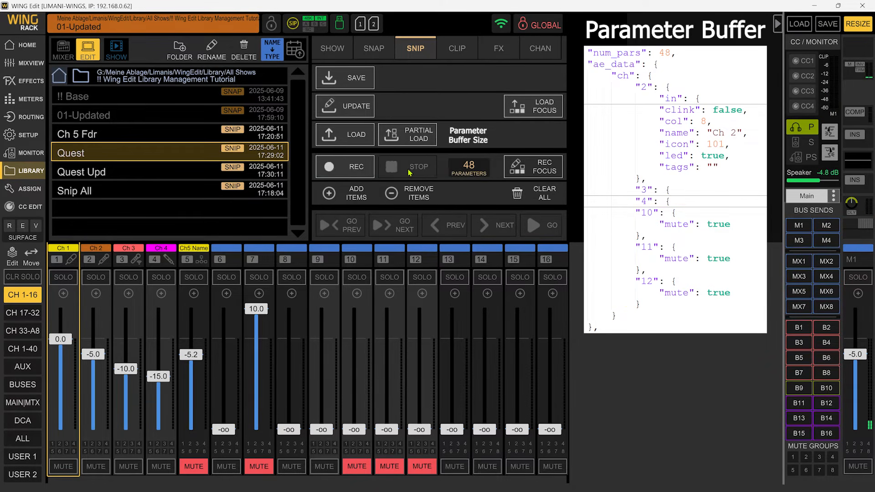
- Save the parameter buffer as a snippet named Quest Upd+Rec, and inspect its formatted JSON channel entries in Notepad++
left_click(359, 85)
left_click(343, 140)
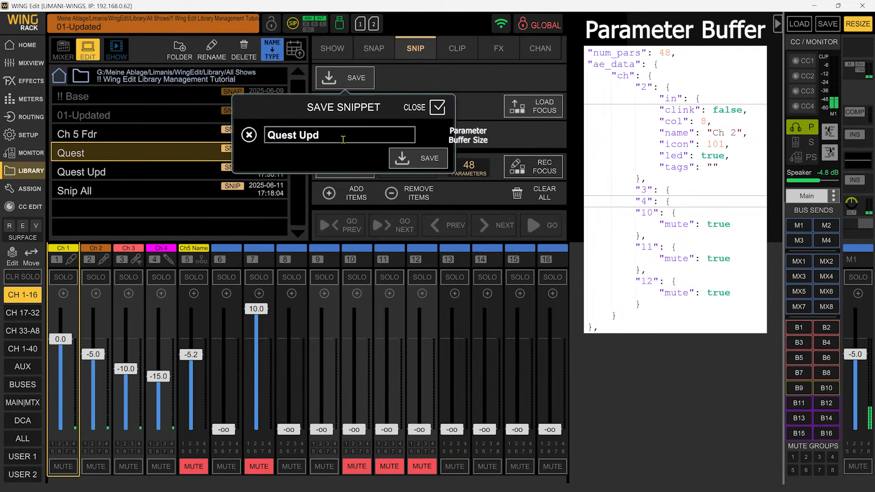
type("+Rec")
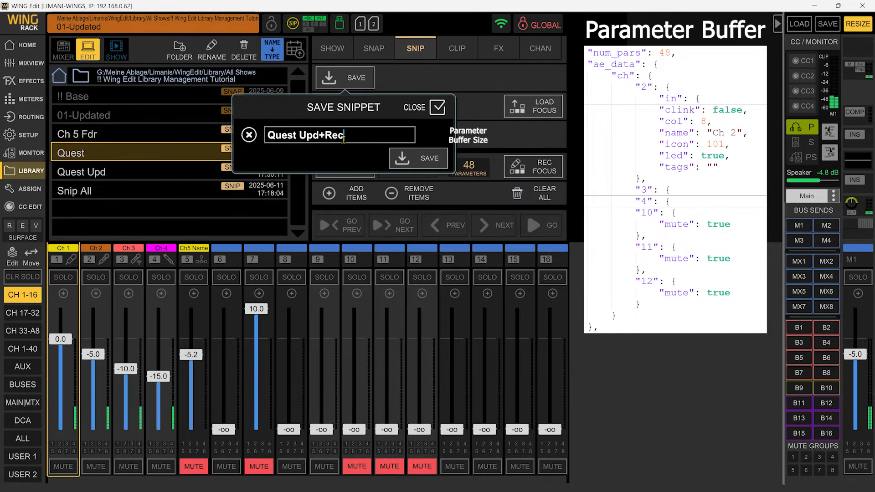
key("Return")
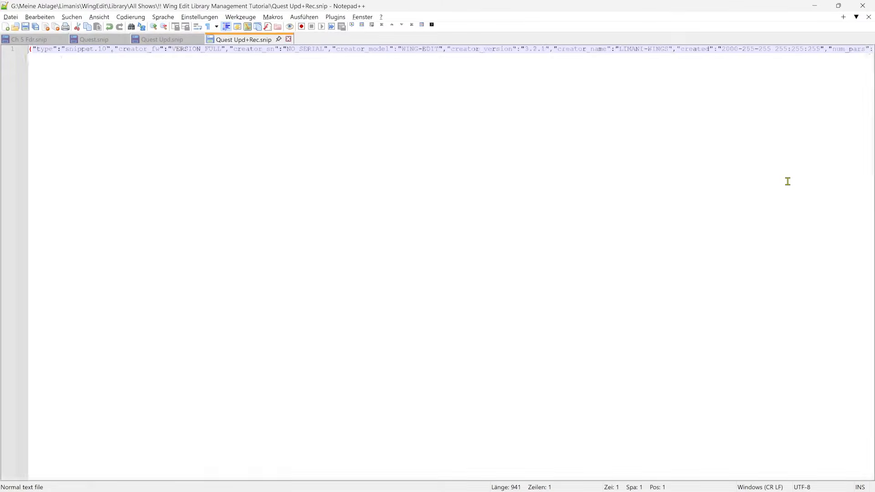
key("ctrl+alt+shift+m")
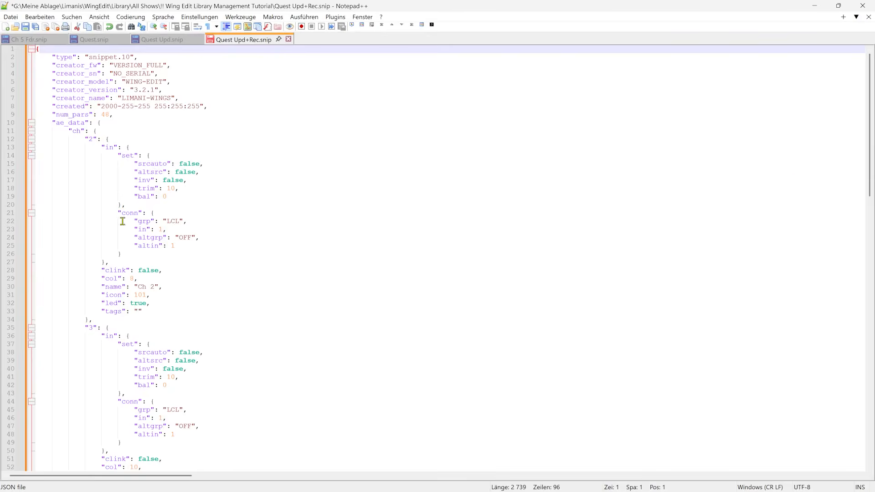
scroll(230, 301, "down", 12)
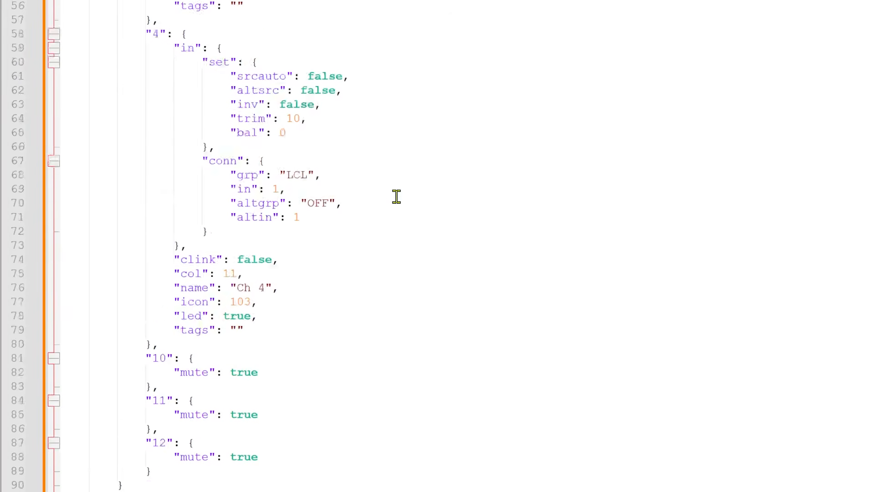
scroll(394, 198, "down", 2)
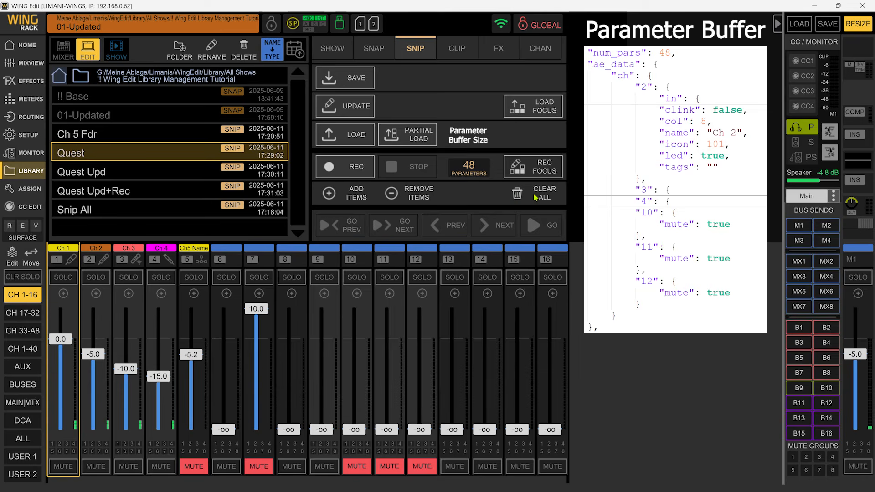
- Clear the parameter buffer and limit the recording focus to channels 1 to 40 with only FDR and MUTE contents
left_click(534, 193)
left_click(381, 180)
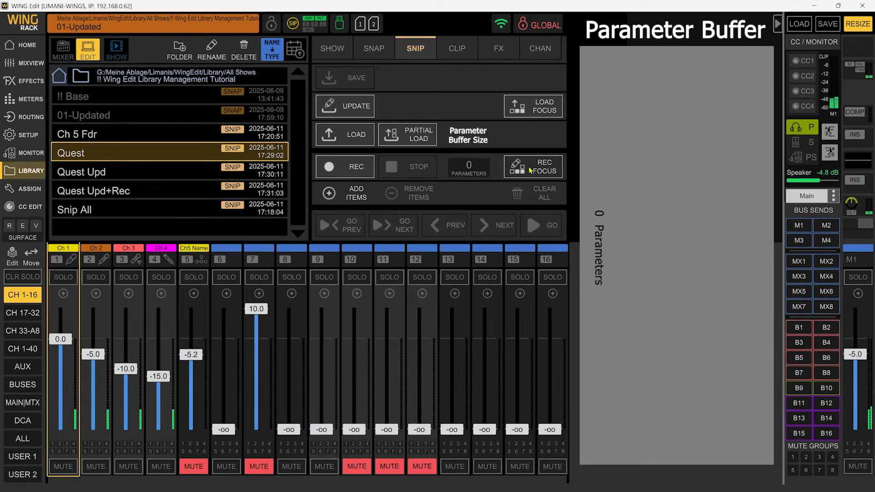
left_click(543, 170)
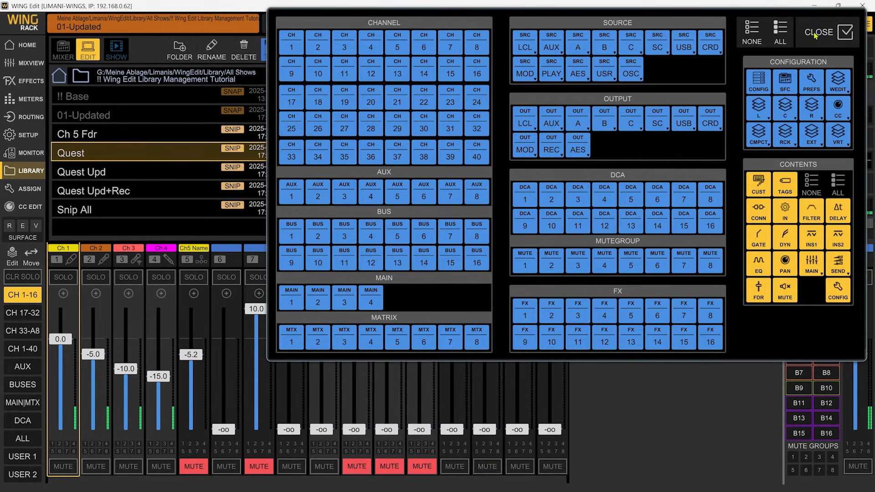
left_click(756, 40)
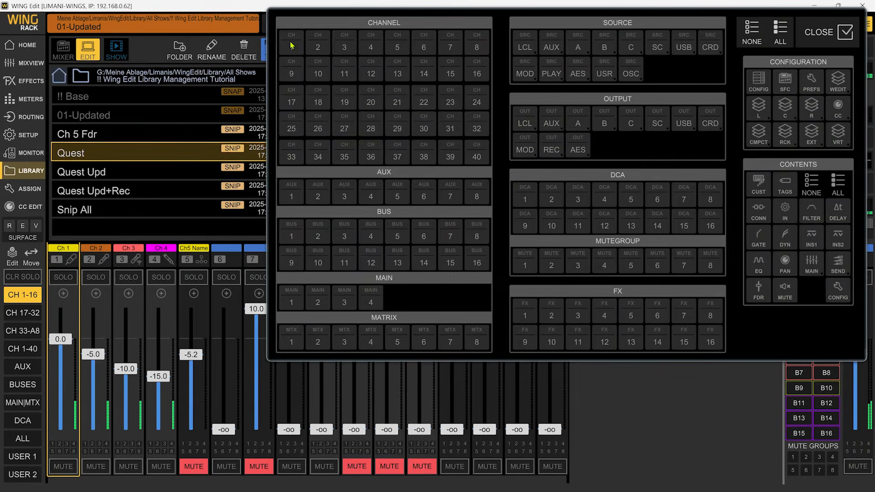
left_click_drag(291, 43, 412, 129)
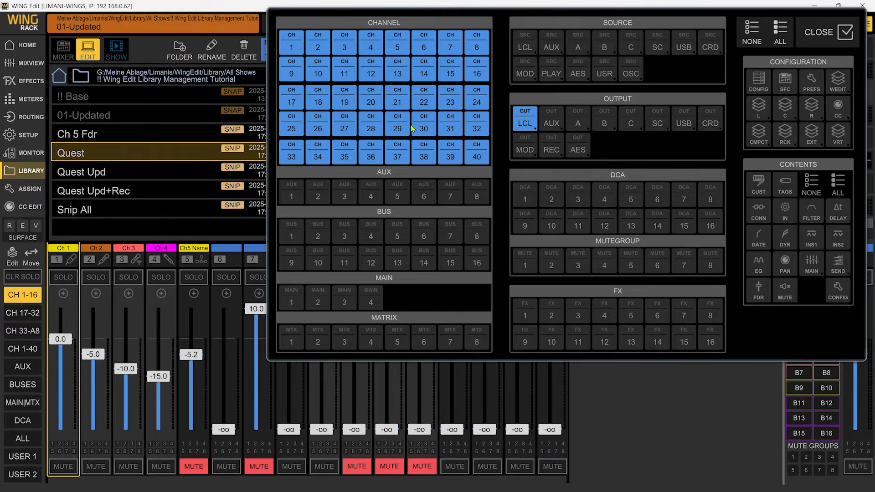
left_click(529, 123)
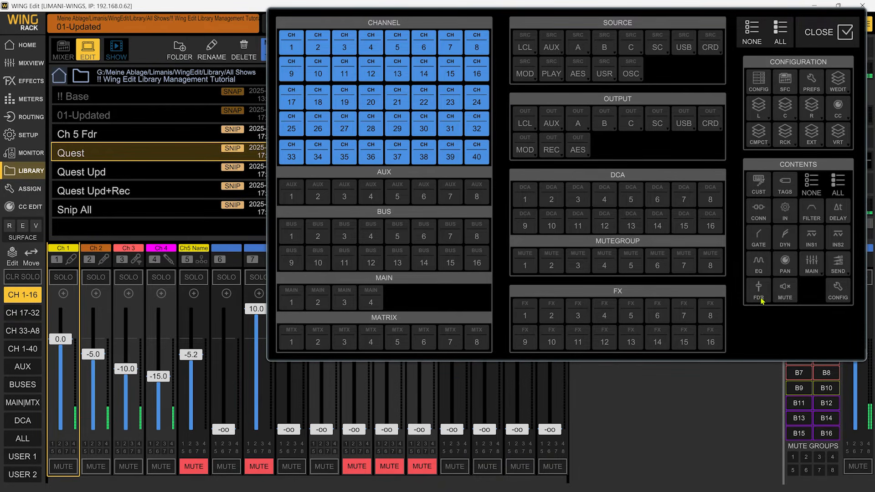
left_click_drag(761, 301, 783, 295)
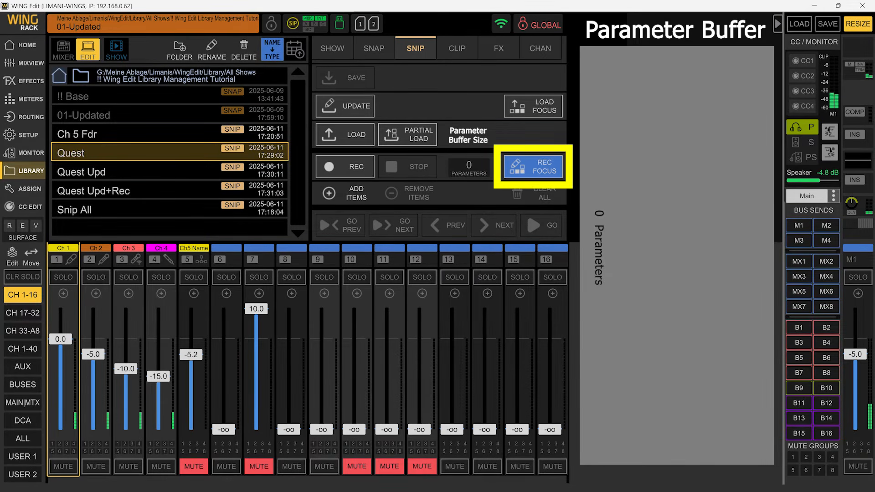
- Start recording with the restricted focus and unmute channels 10, 11 and 12
left_click(533, 166)
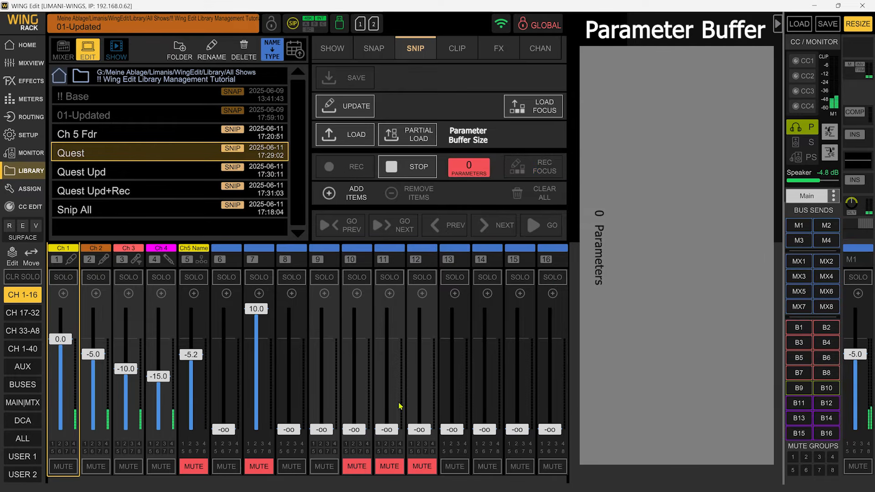
left_click(362, 462)
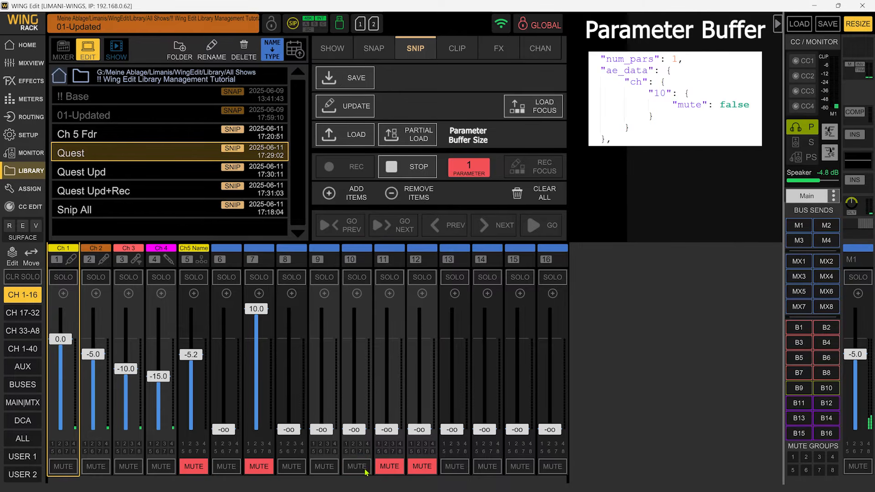
left_click(401, 467)
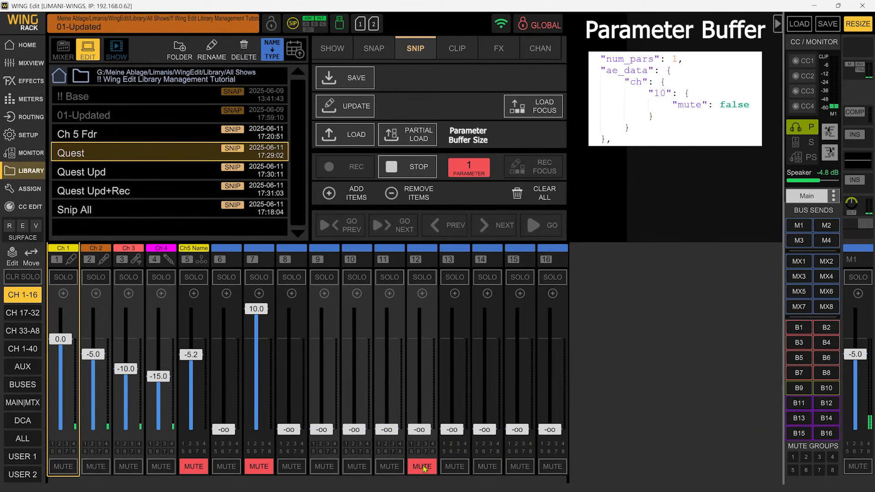
left_click(426, 467)
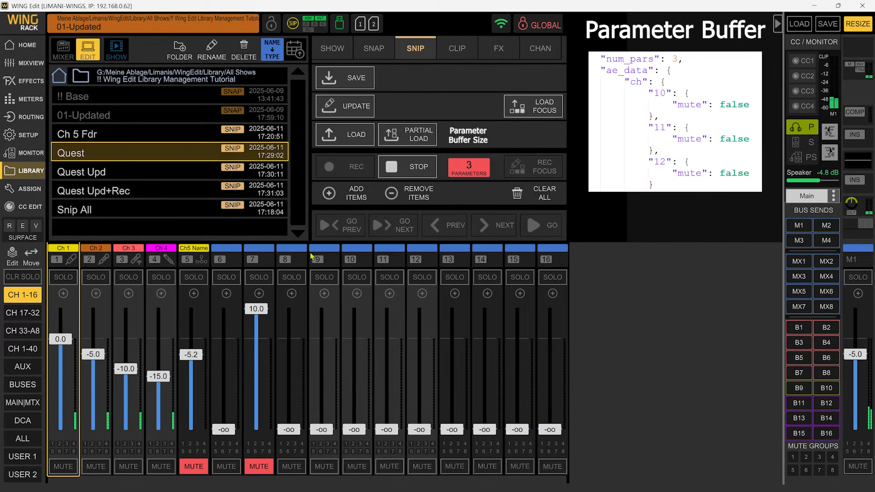
- Name channel 6 "xx" while the recording is running
left_click(230, 263)
left_click(230, 264)
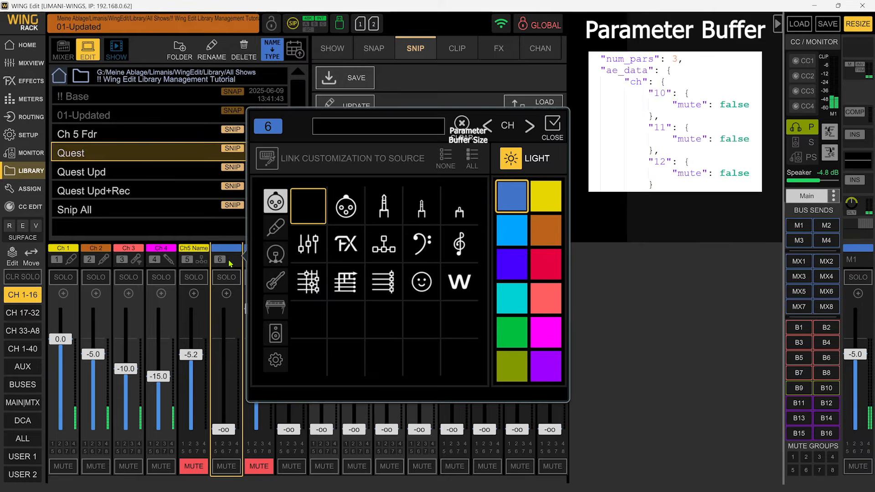
type("xx")
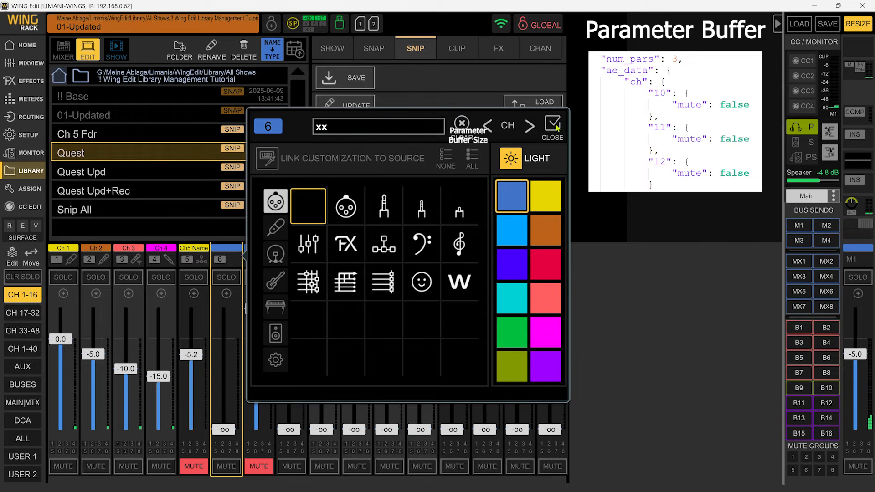
left_click(551, 128)
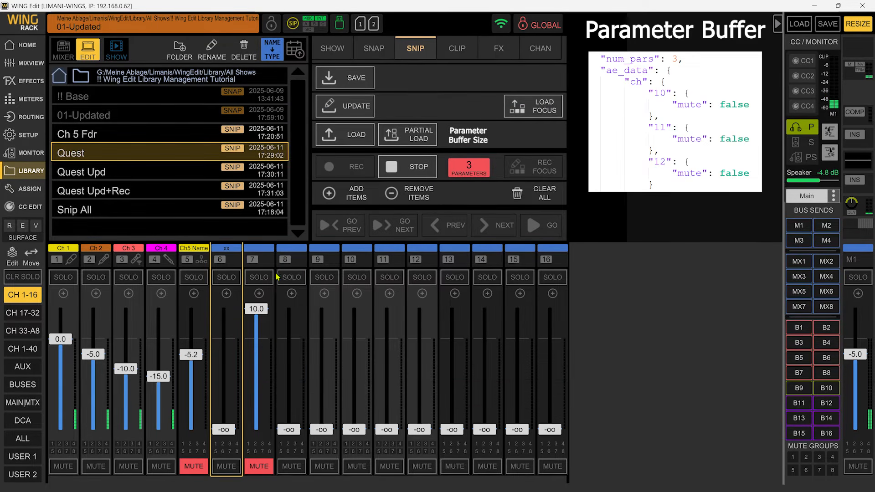
- Lower the gain of EQ band 3 on channel 9, and stop the snippet recording
left_click(325, 256)
left_click(337, 168)
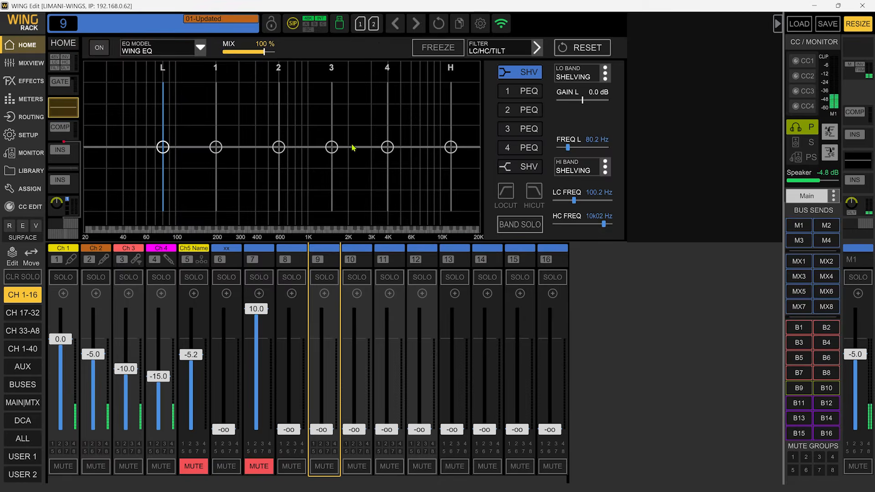
left_click_drag(332, 147, 330, 180)
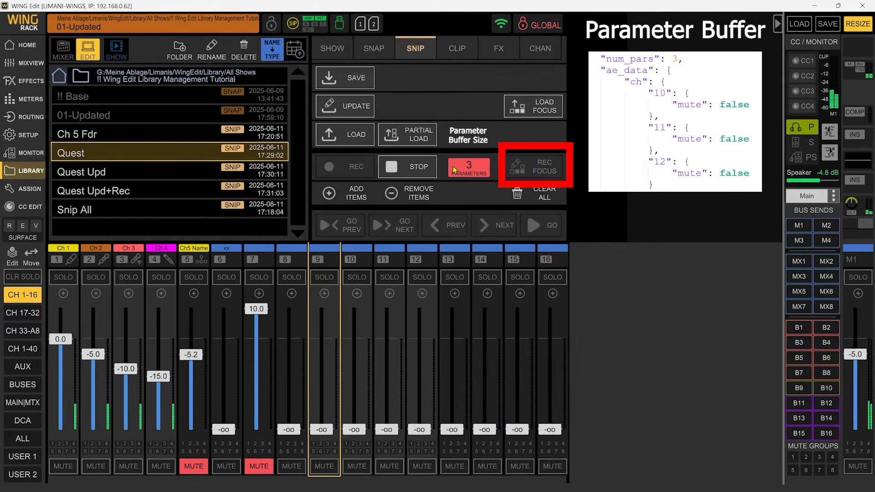
left_click(398, 162)
- Reset the recording focus to all elements and contents, and clear all recorded parameters from the buffer
left_click(533, 166)
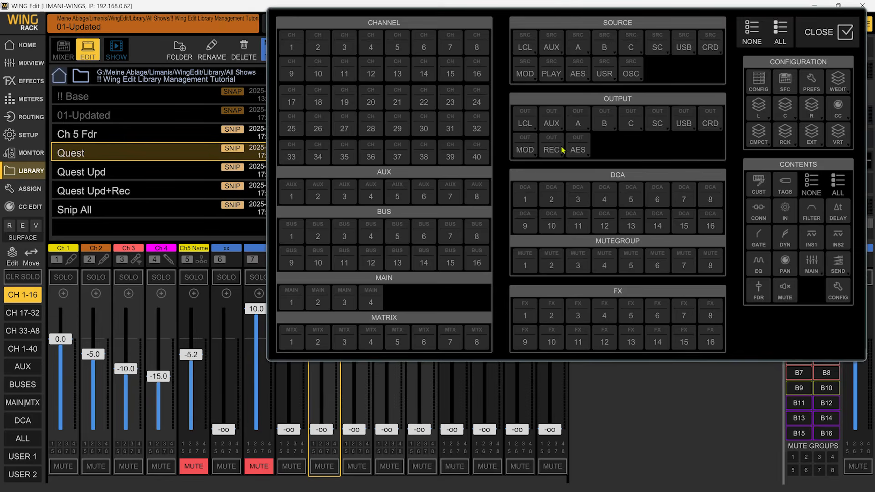
left_click(780, 32)
left_click(827, 32)
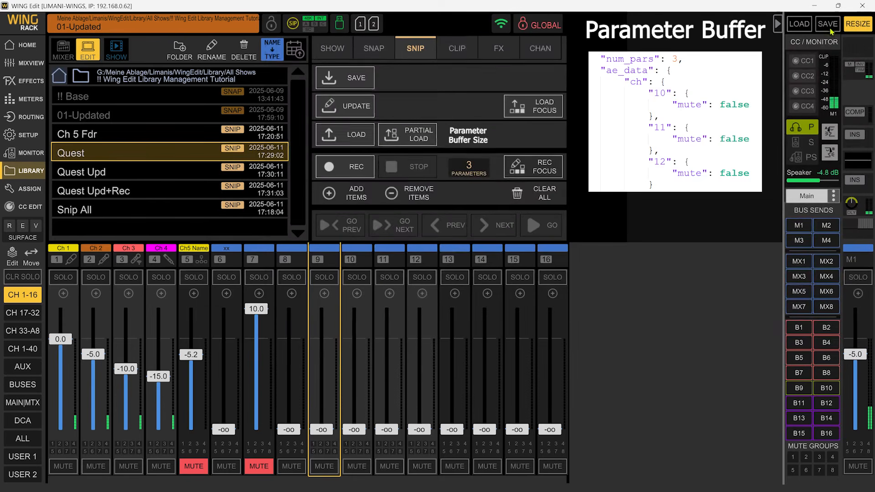
left_click(539, 195)
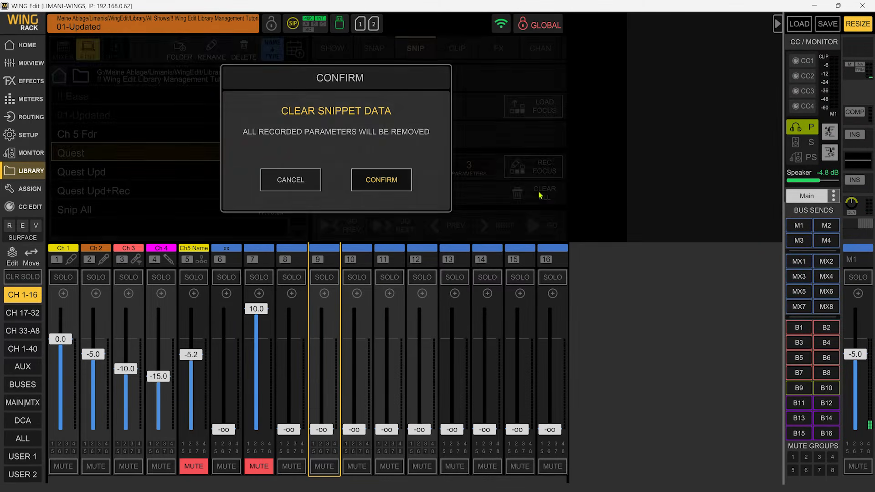
left_click(390, 191)
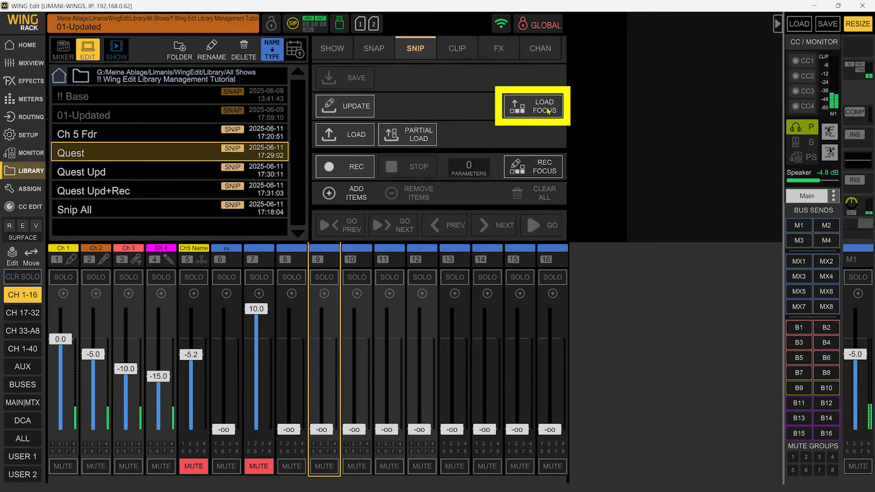
- Lower the channel 5 fader to about -39.3 dB and update the Ch 5 Fdr snippet with the new level
double_click(175, 138)
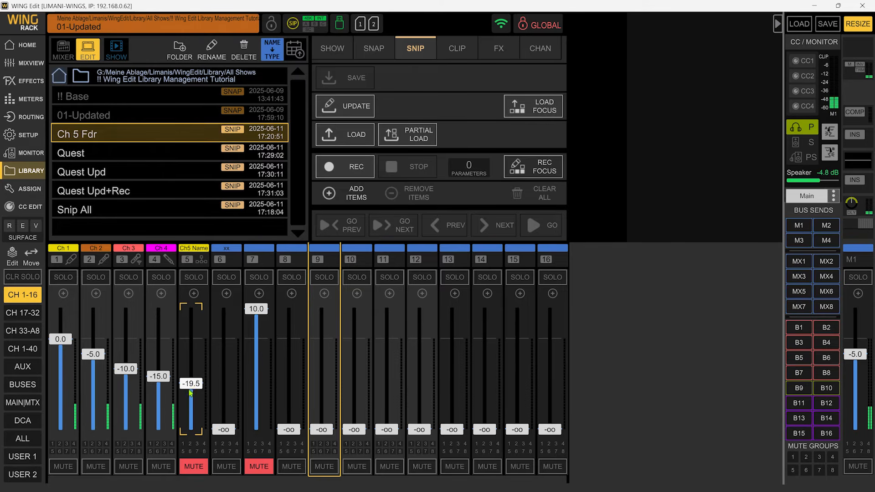
left_click_drag(194, 388, 205, 435)
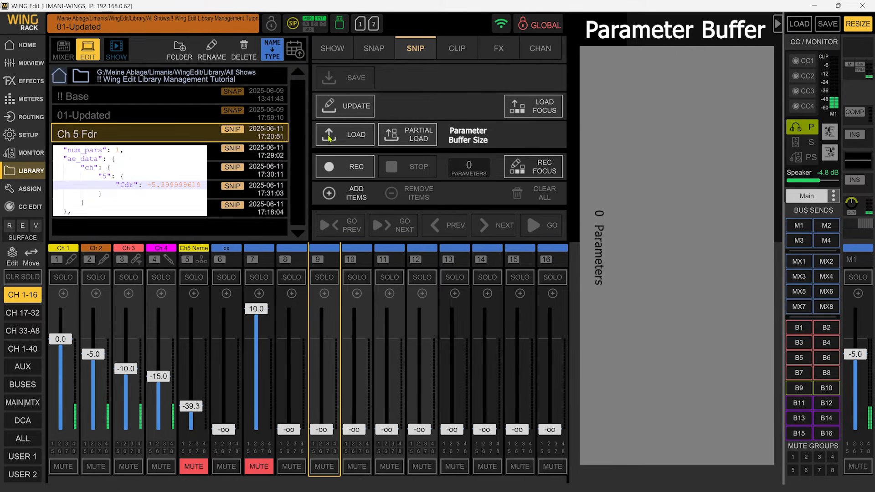
left_click(359, 107)
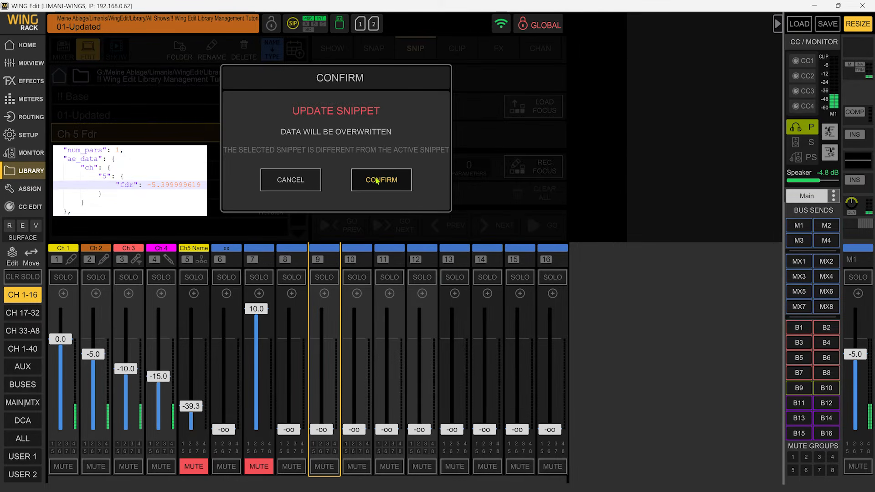
left_click(377, 181)
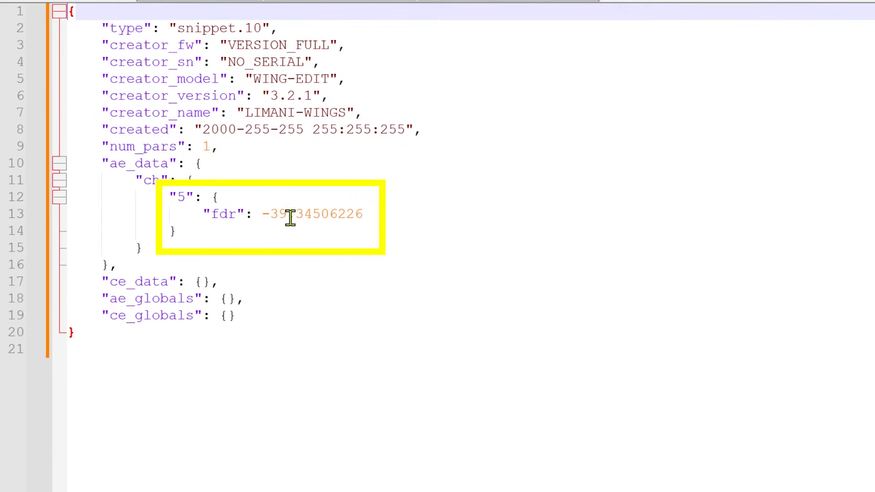
left_click(92, 211)
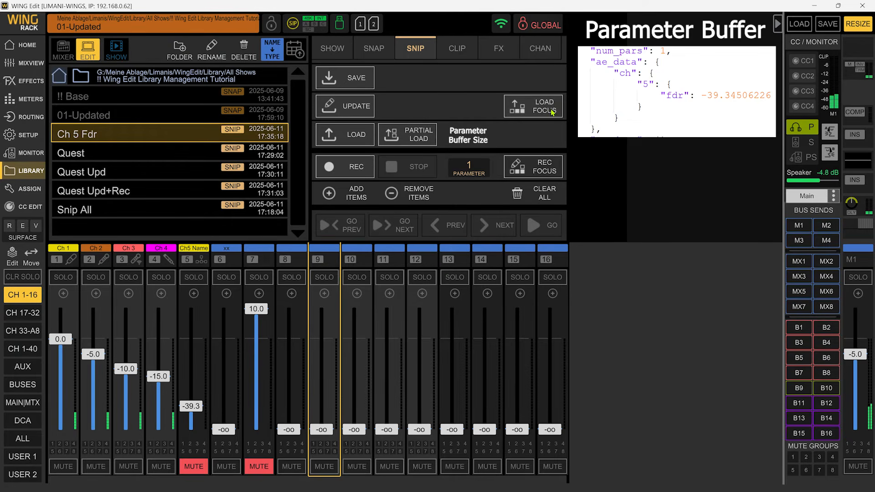
- Load only the focus of the Quest, Quest Upd, Quest Upd+Rec and Snip All snippets into the parameter buffer, one after another
left_click(246, 157)
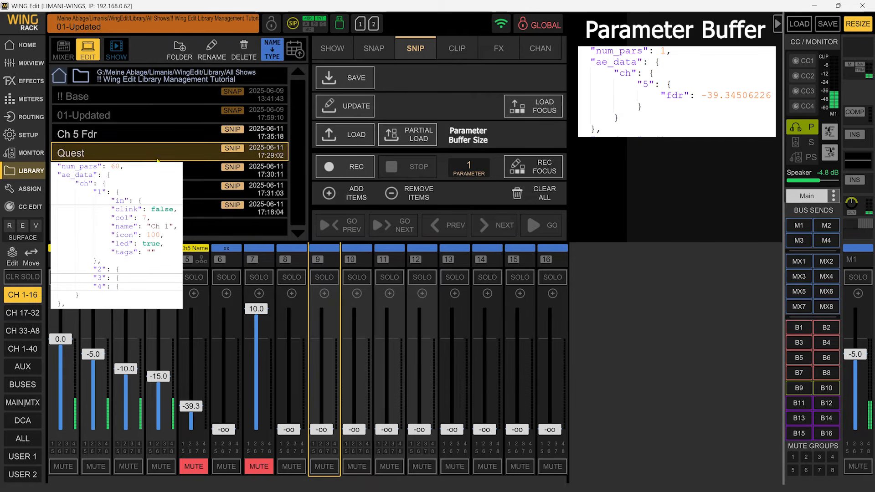
left_click(529, 107)
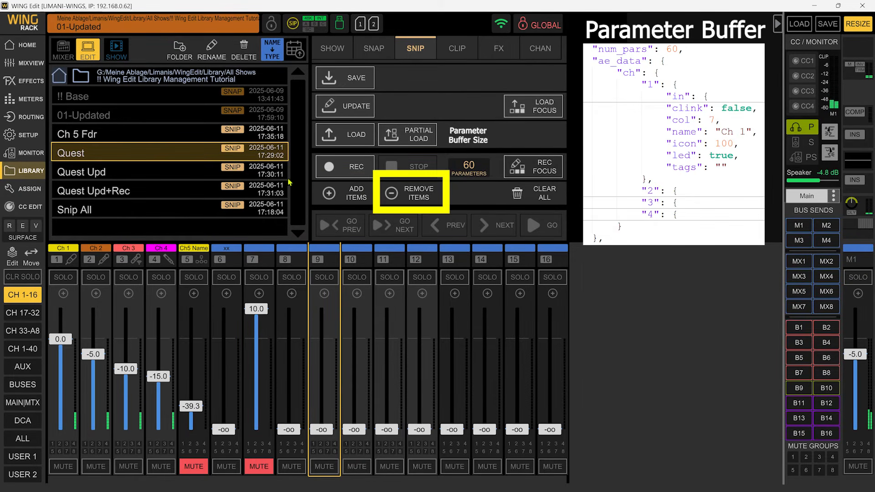
left_click(217, 173)
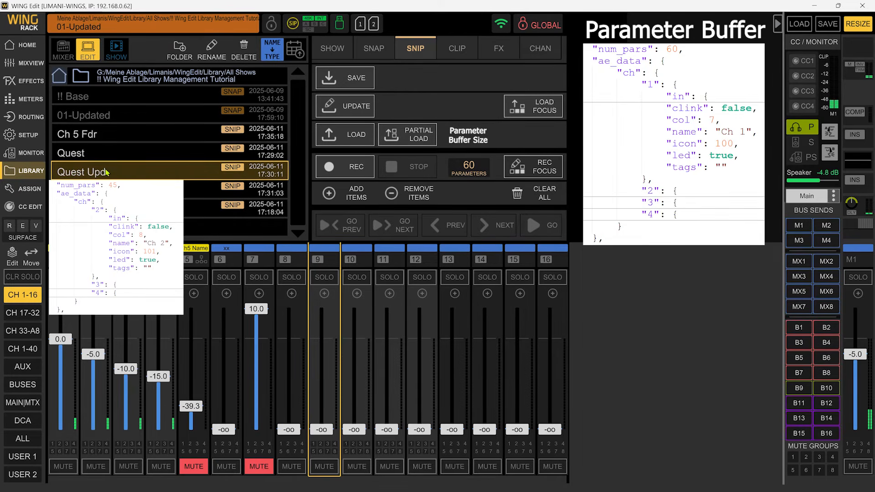
left_click(536, 112)
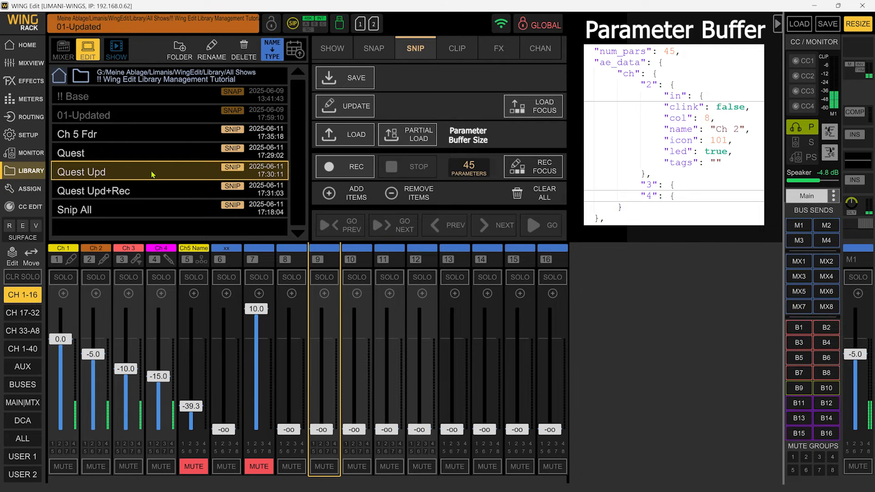
left_click(140, 201)
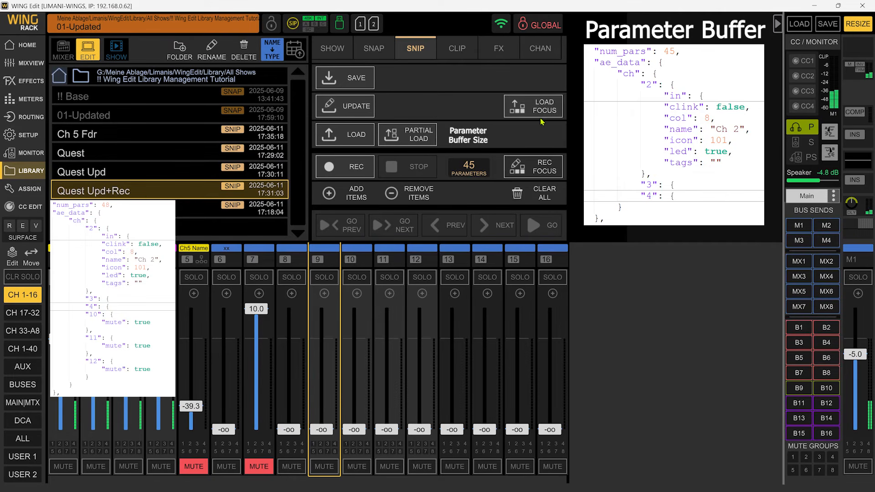
left_click(533, 107)
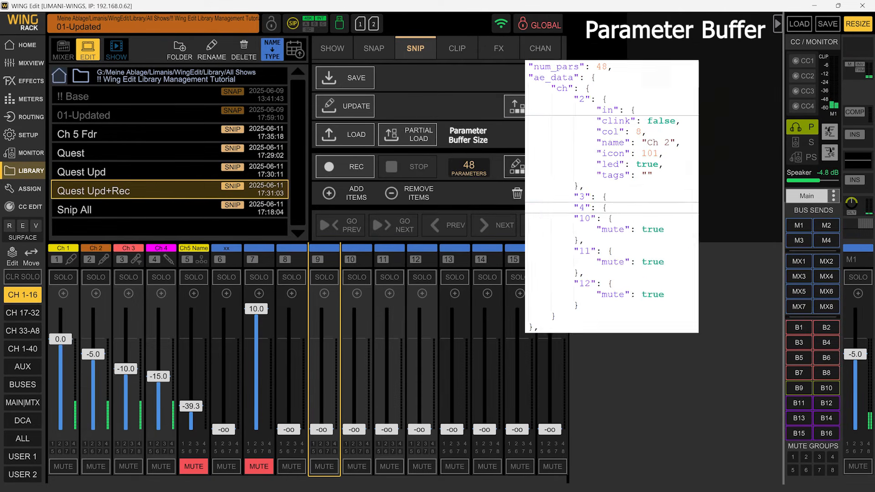
left_click(88, 209)
left_click(545, 108)
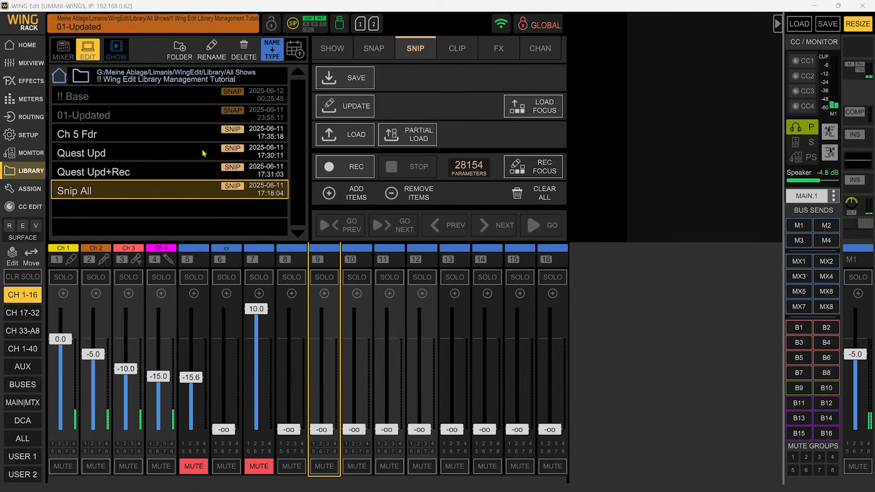
- Delete the remaining snippets, starting with Ch 5 Fdr, and the 01-Updated snapshot, leaving only !! Base in the library folder
left_click(199, 136)
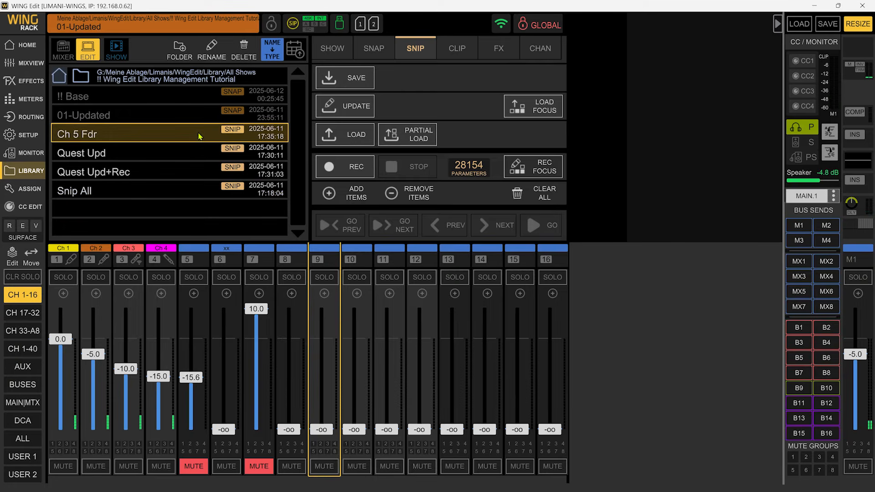
left_click(243, 50)
left_click(382, 182)
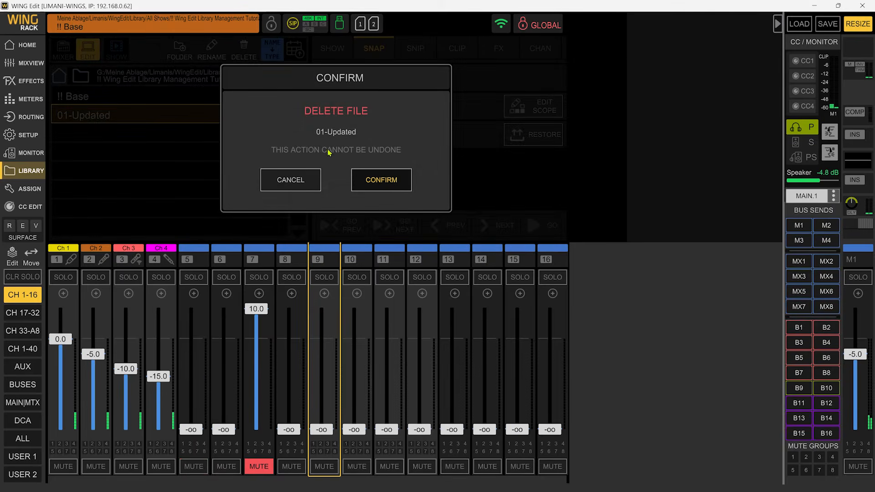
- Load the !! Base snapshot onto the mixer
left_click(157, 102)
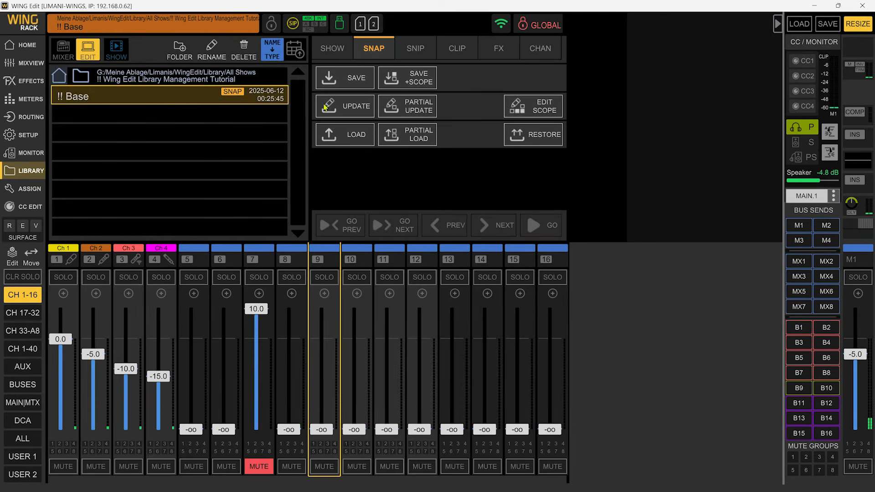
left_click(345, 133)
left_click(387, 183)
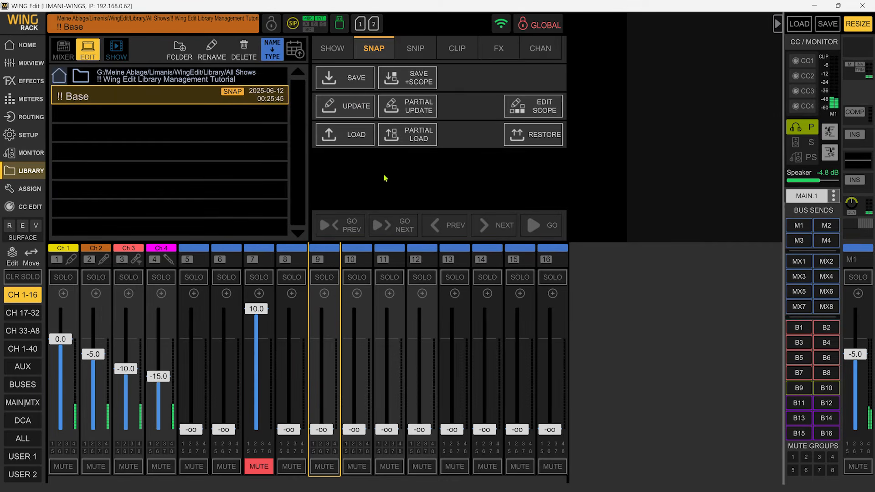
- Show the audio clip player, and in File Explorer copy Song 1, 2 and 3 WE.wav into the !! Wing Edit Library Management Tutorial folder
left_click(455, 51)
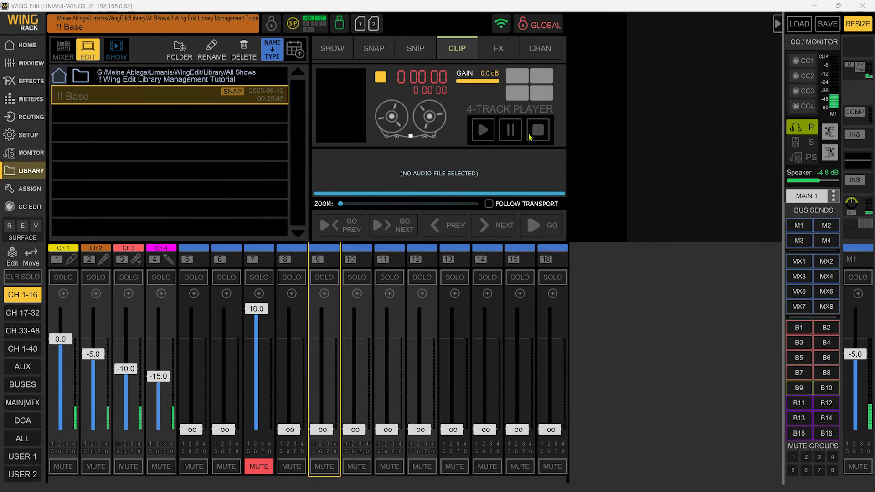
key("alt+Tab")
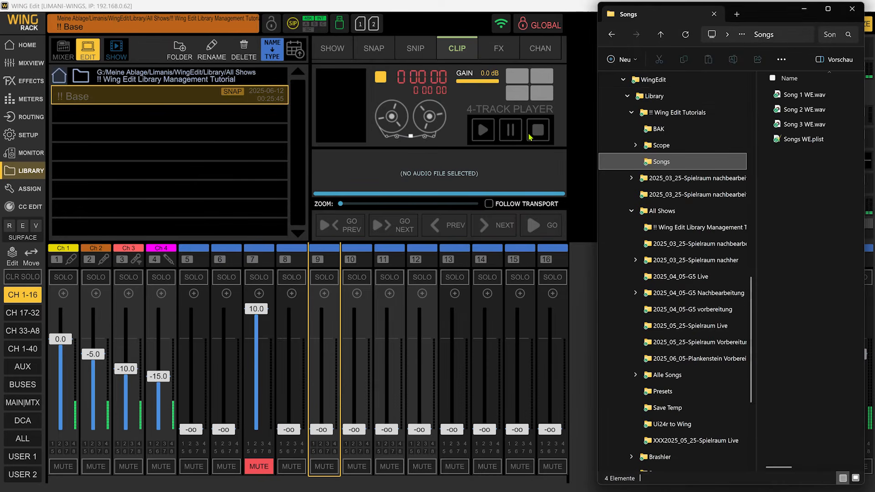
left_click(793, 98)
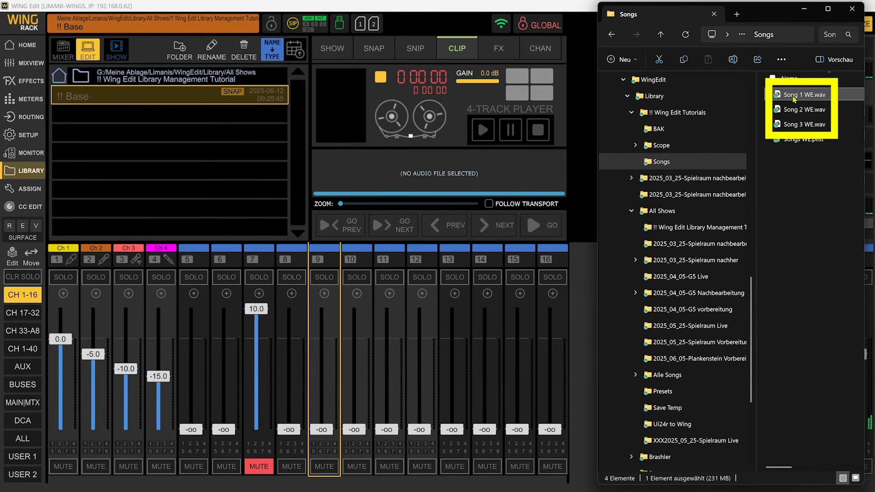
left_click(802, 125, "shift")
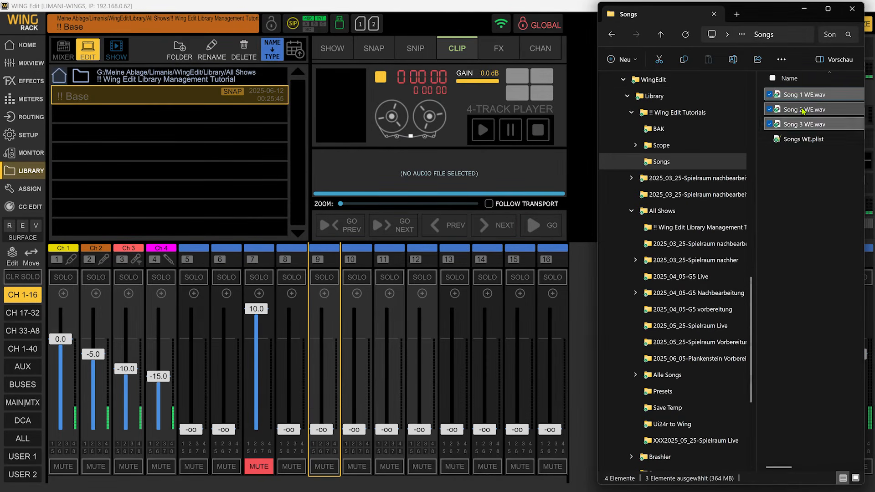
left_click_drag(803, 112, 728, 232)
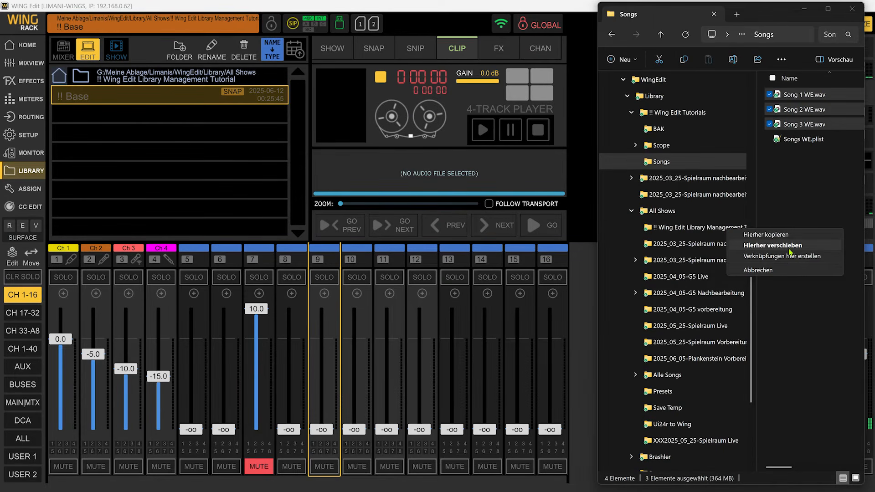
left_click(774, 234)
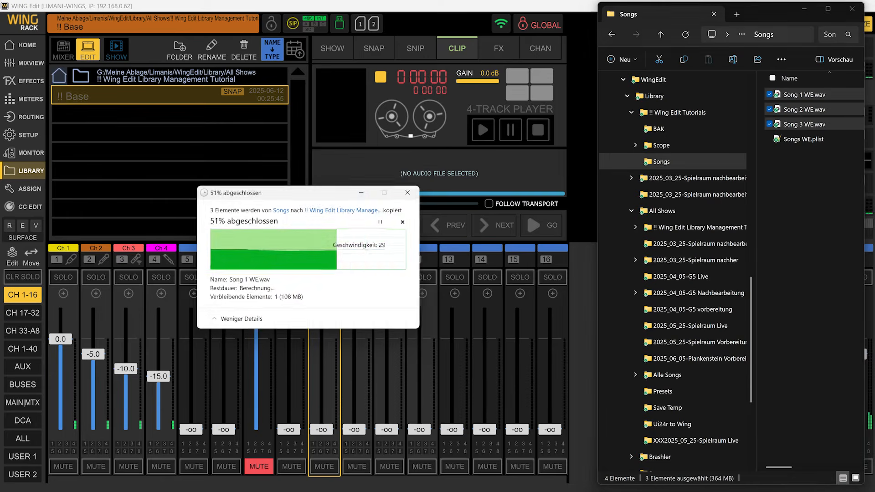
- Return to WING Edit and reselect !! Wing Edit Library Management Tutorial as the working folder to refresh the file list
left_click(123, 189)
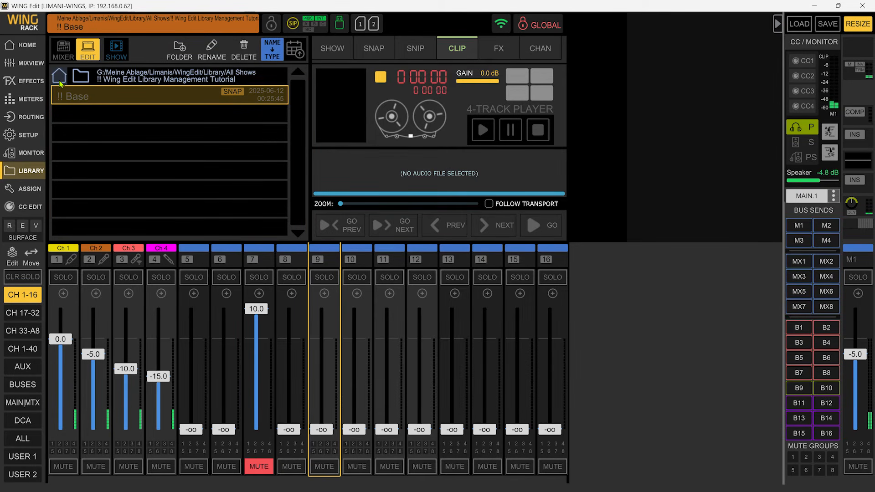
left_click(59, 83)
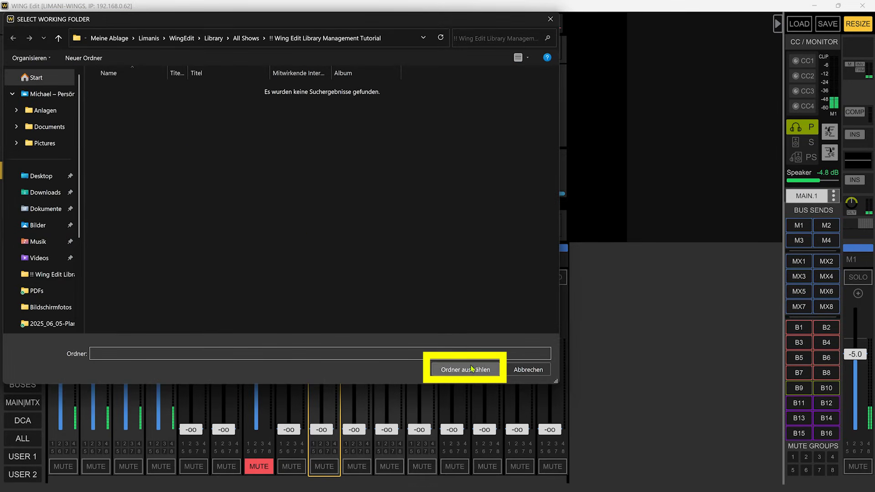
left_click(472, 368)
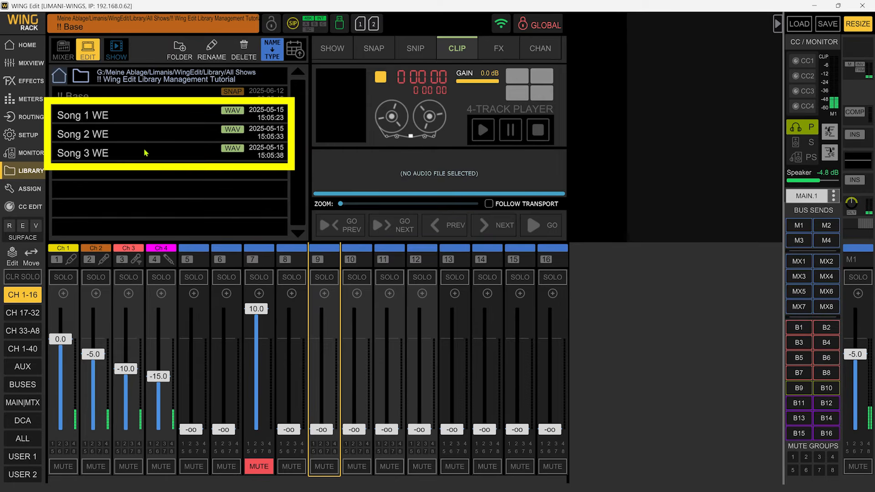
- Play Song 1 WE in the 4-track player, move the playback position to about 0:17, and stop it
left_click(128, 117)
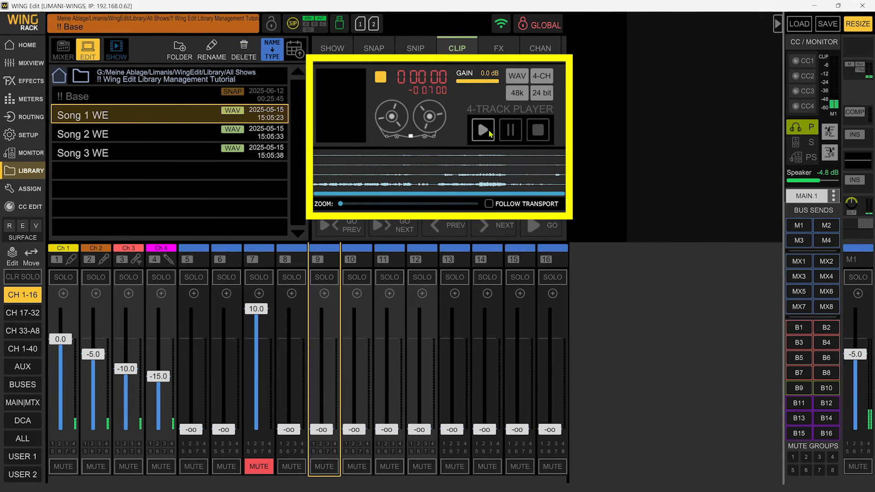
left_click(489, 133)
left_click_drag(342, 179, 322, 177)
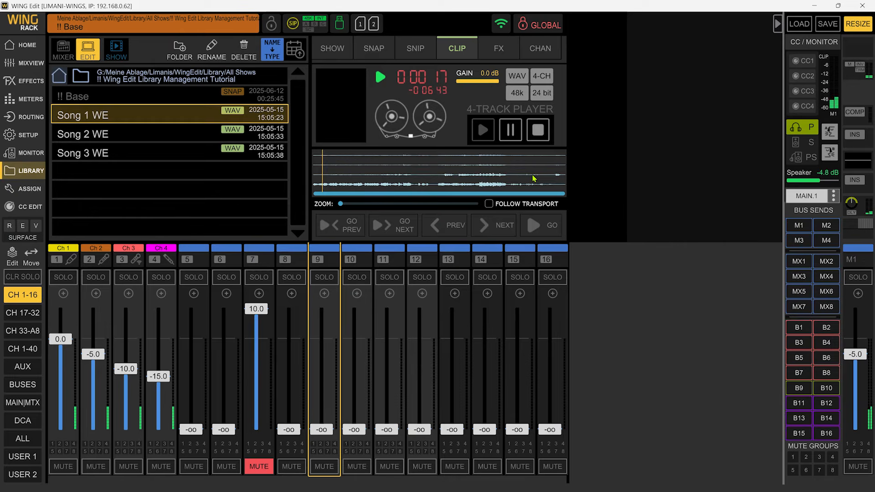
left_click(531, 128)
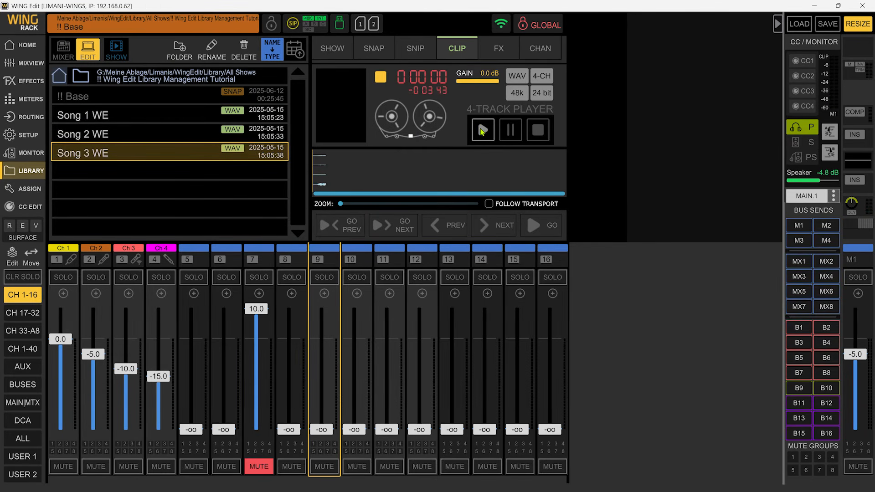
- Play Song 3 WE, jump to about 1:17, 1:39 and 2:31 in its waveform, and stop playback
left_click(482, 130)
left_click(401, 172)
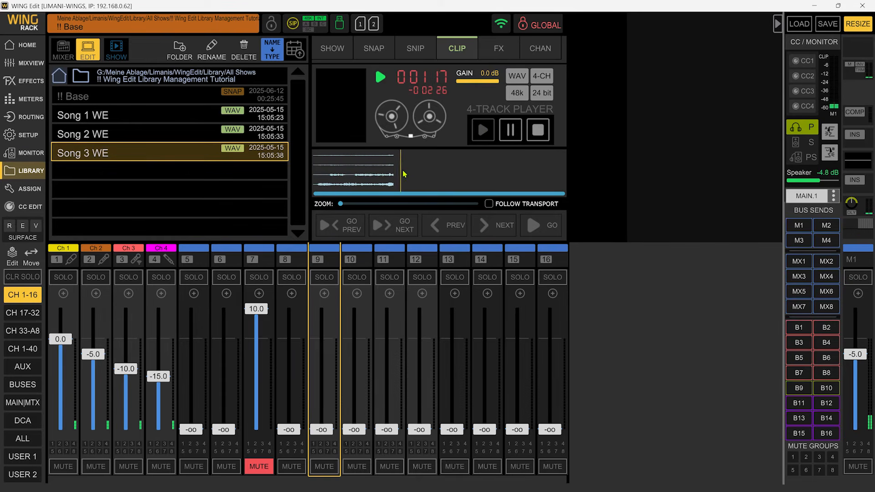
left_click(426, 180)
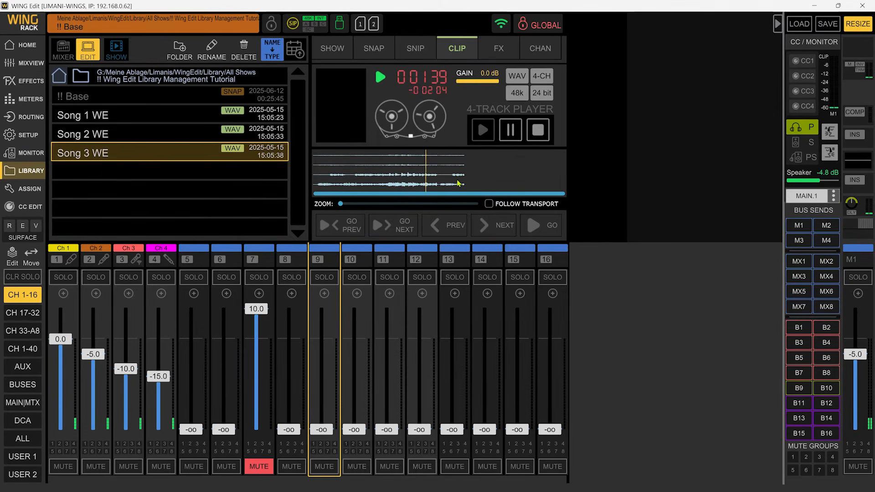
left_click_drag(441, 184, 484, 184)
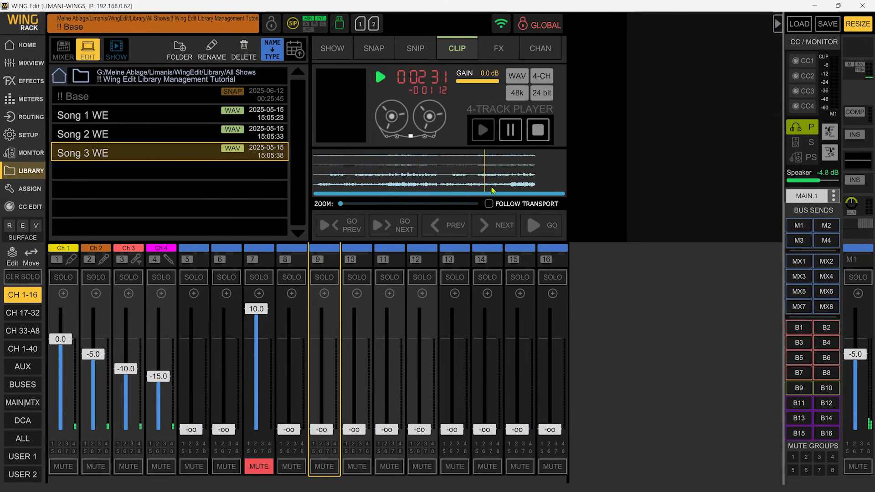
left_click(536, 135)
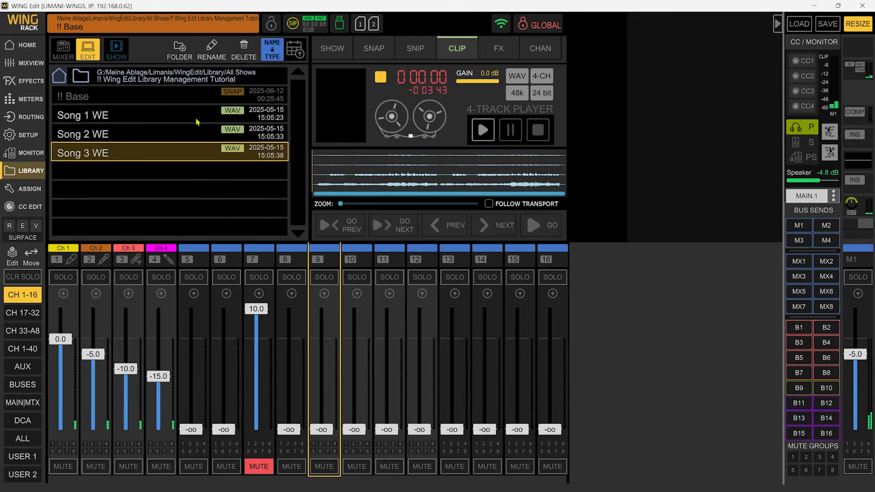
- In the FX library, choose processor 1, the pre insert of channel 1, as the effect whose preset is handled
left_click(501, 48)
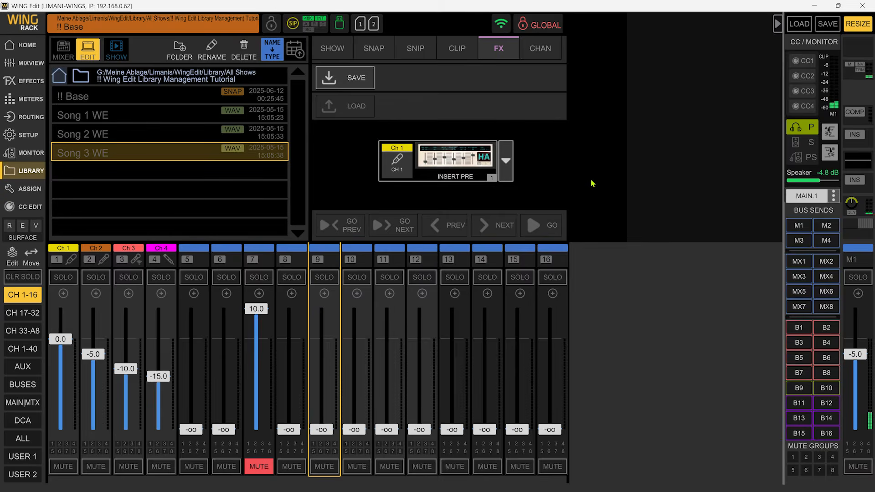
left_click(506, 160)
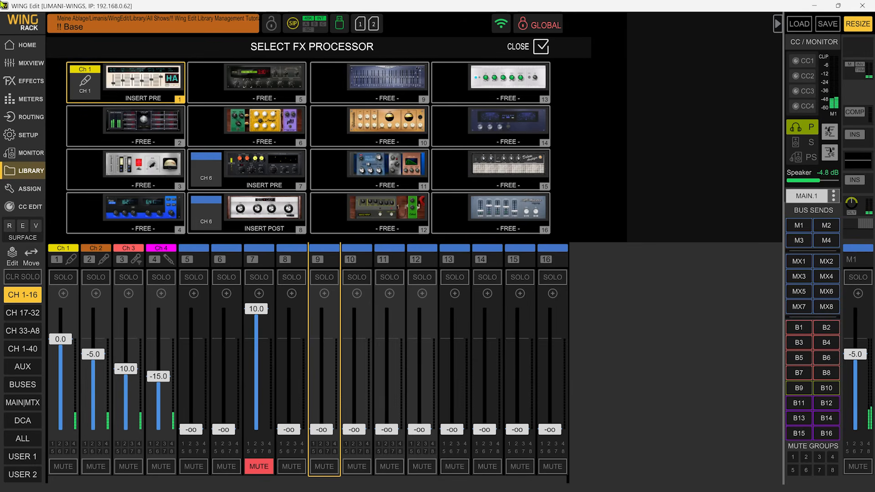
left_click(96, 92)
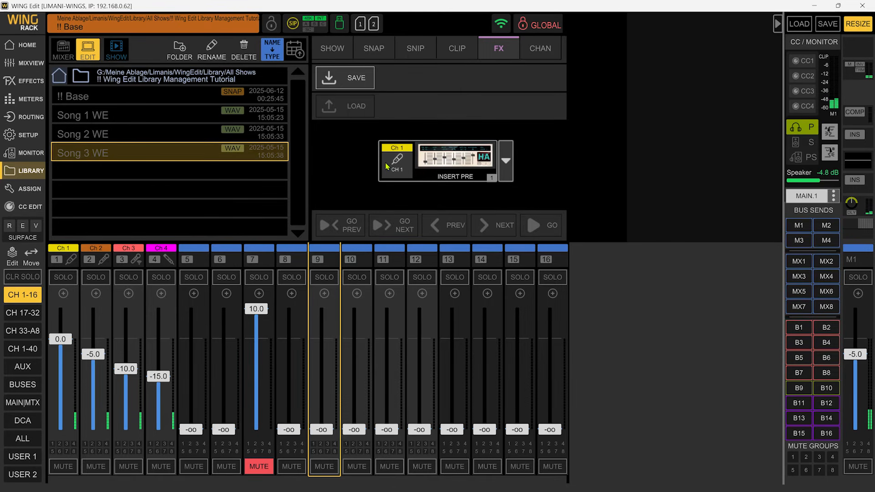
- Save the channel 1 insert effect from processor 1 as an FX preset named FX1
left_click(369, 79)
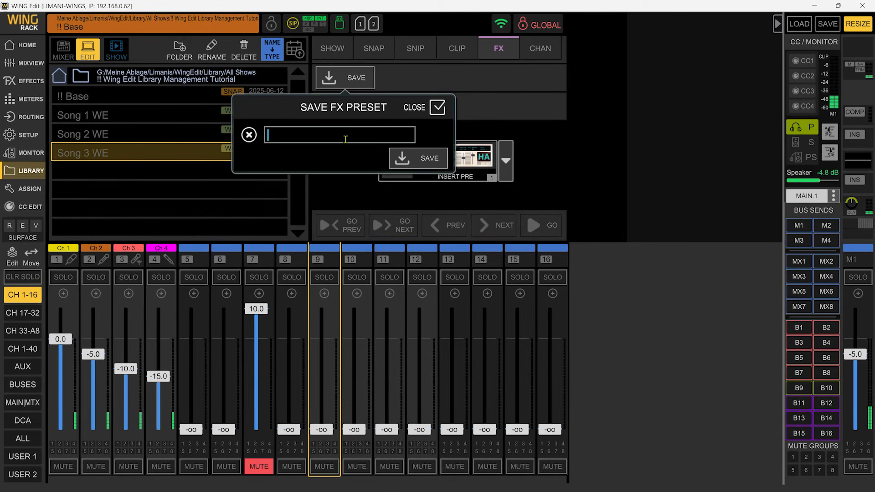
type("FX1")
key("Return")
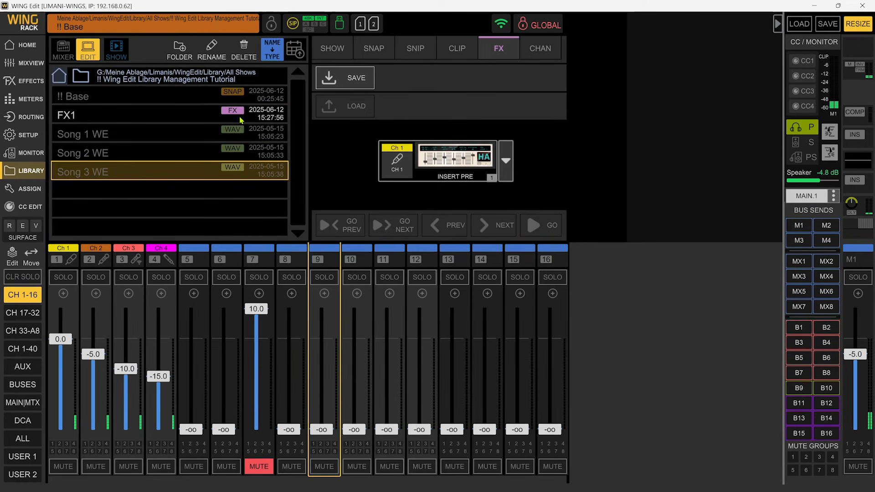
- Try to load the FX1 preset into effects processor 14
left_click(202, 115)
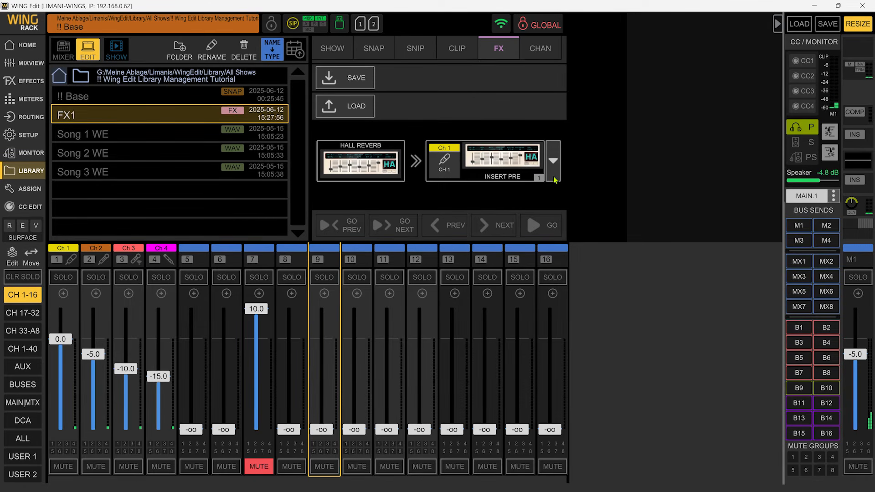
left_click(554, 180)
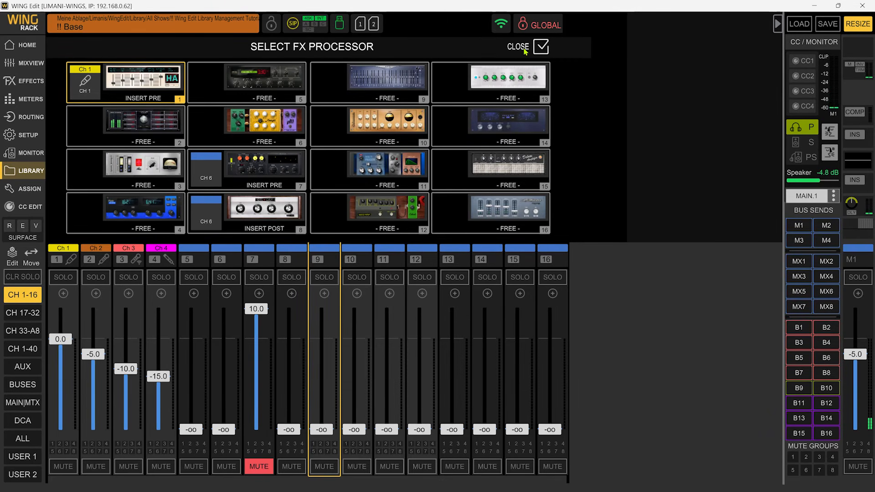
left_click(514, 122)
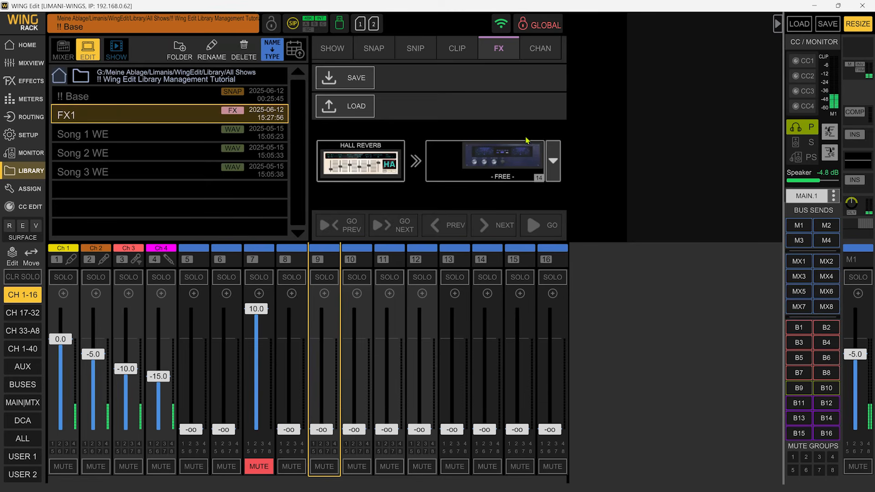
left_click(356, 109)
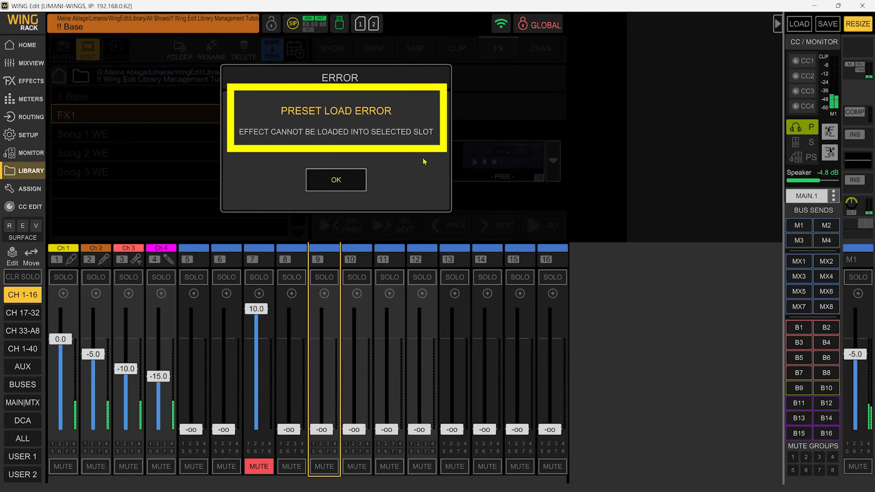
left_click(355, 183)
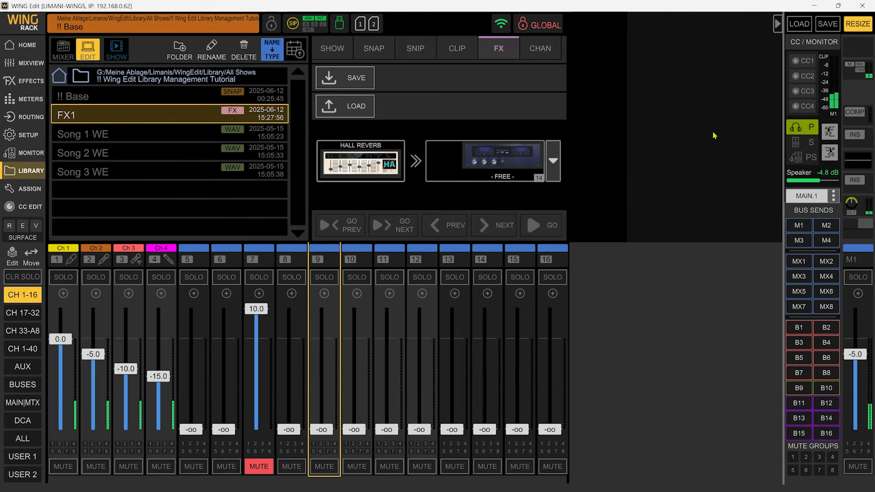
- Load the FX1 preset into effects processor 6, check it in the effects overview, and return to the library
left_click(552, 160)
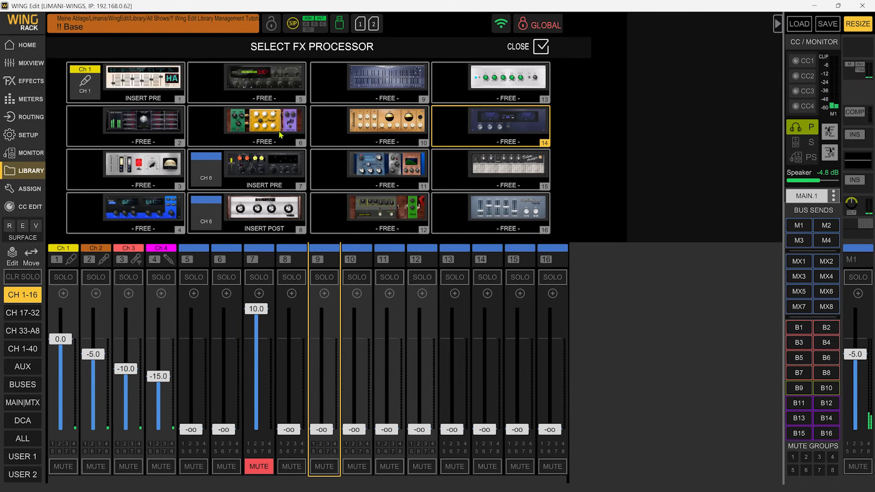
left_click(280, 132)
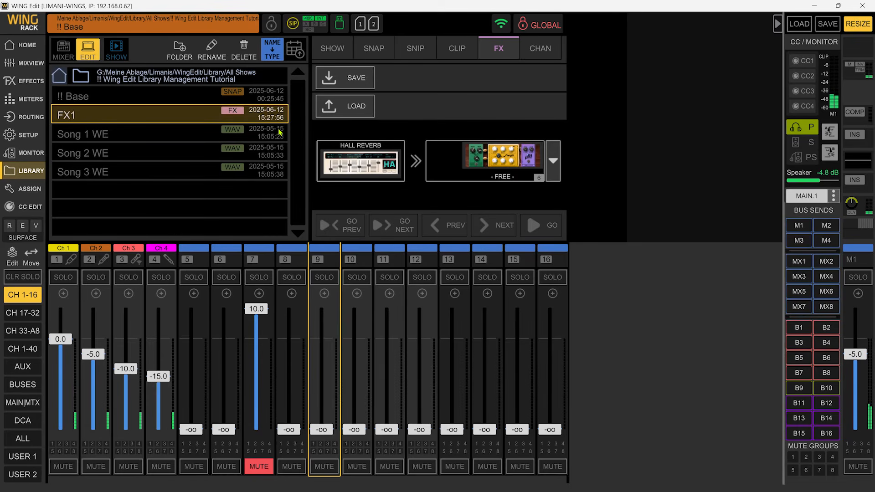
left_click(367, 109)
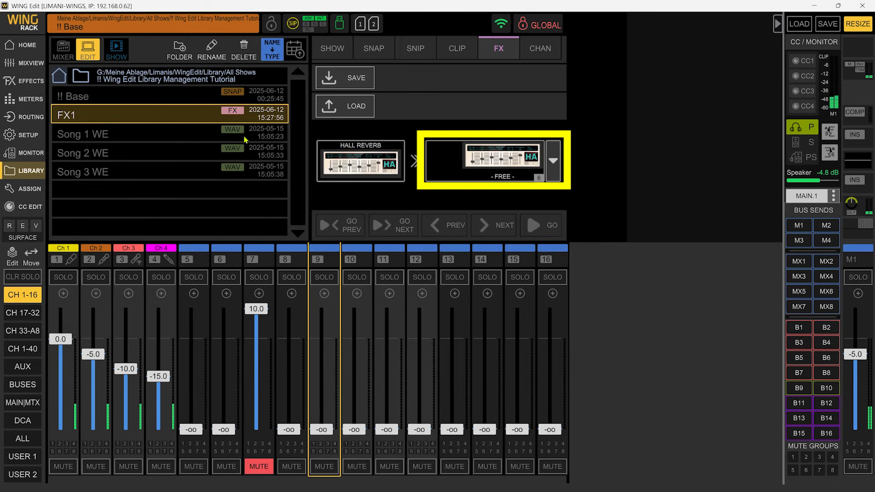
left_click(30, 87)
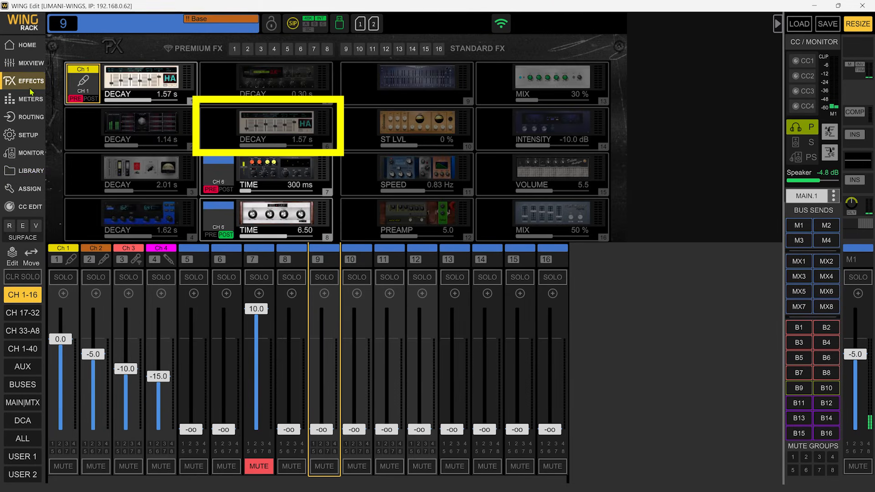
left_click(33, 171)
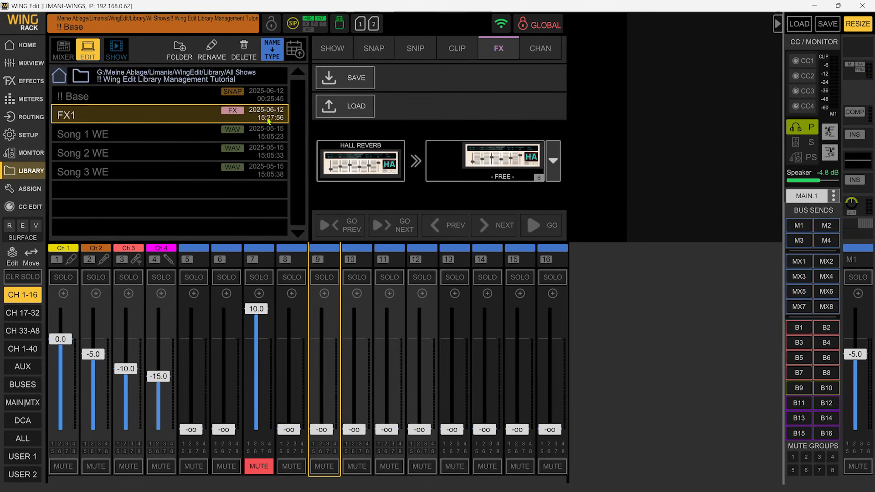
- Select the Song 1 WE clip, go back to the FX library, and select the FX1 preset again
left_click(195, 136)
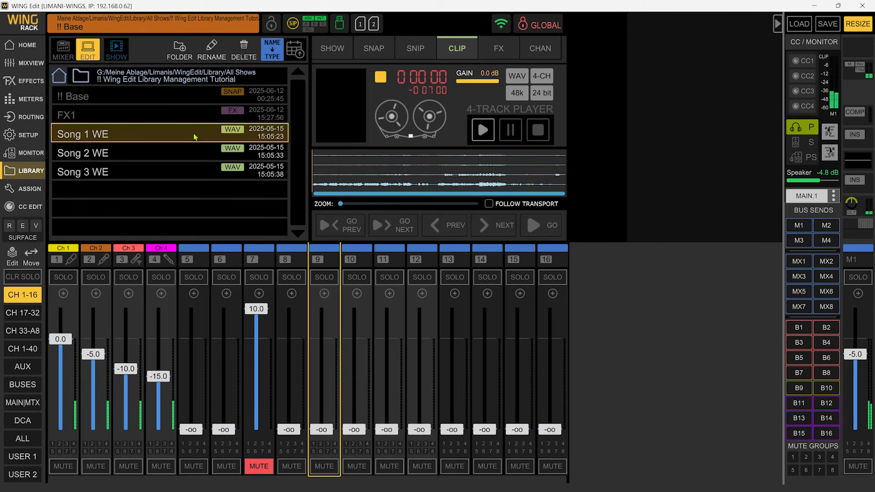
left_click(496, 54)
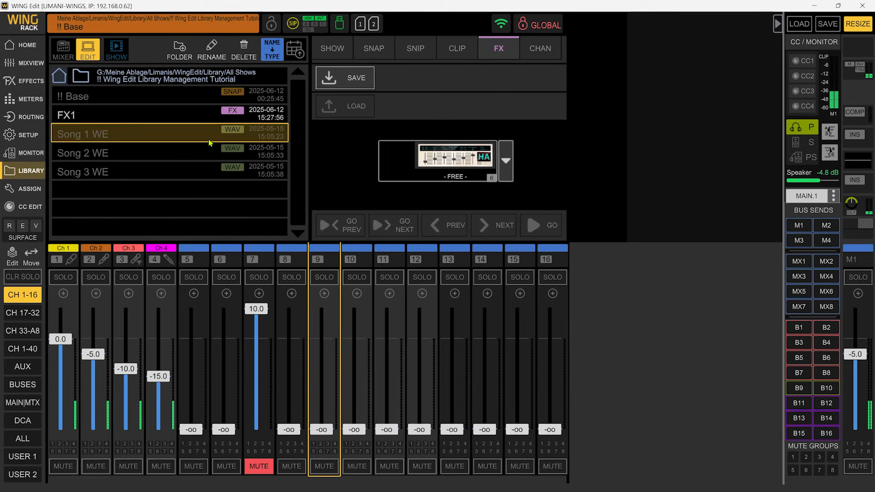
left_click(173, 117)
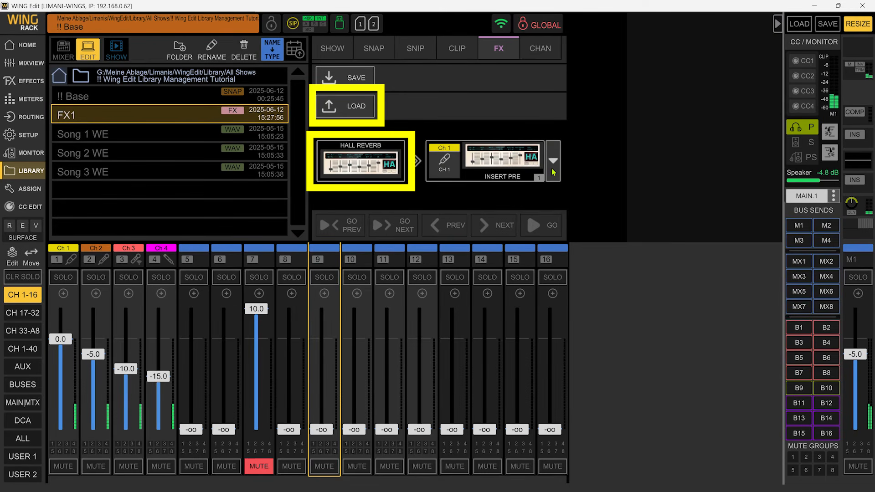
- Save the effect in processor 14 as an FX preset named FX14 and select that preset
left_click(553, 171)
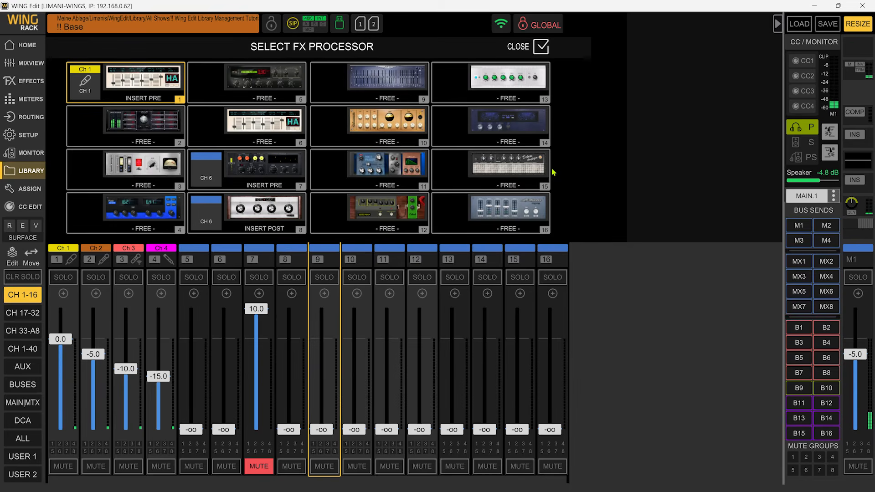
left_click(499, 129)
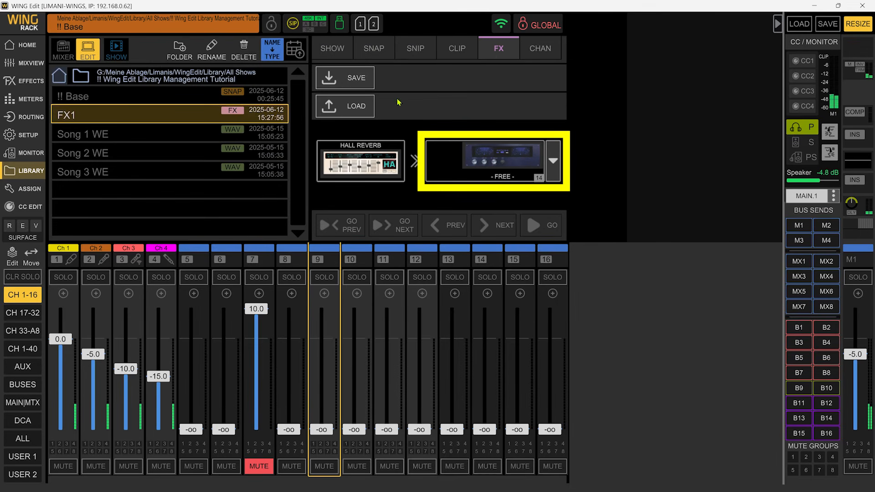
left_click(341, 87)
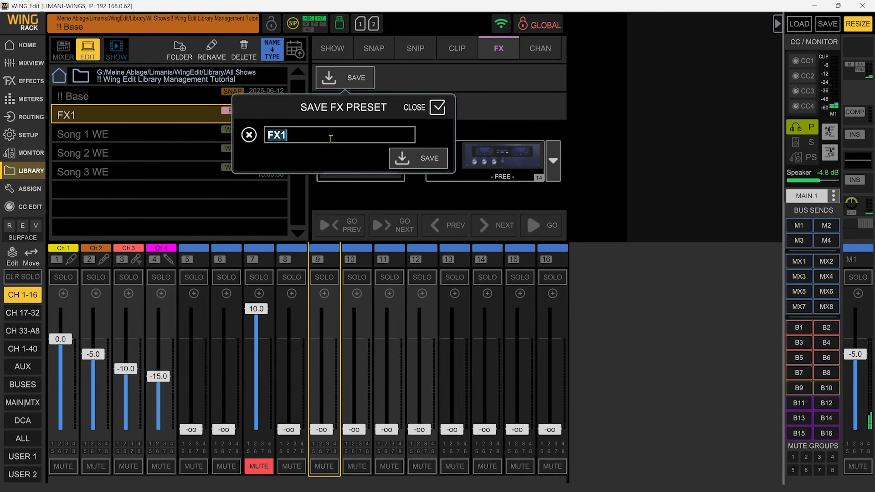
type("FX14")
key("Return")
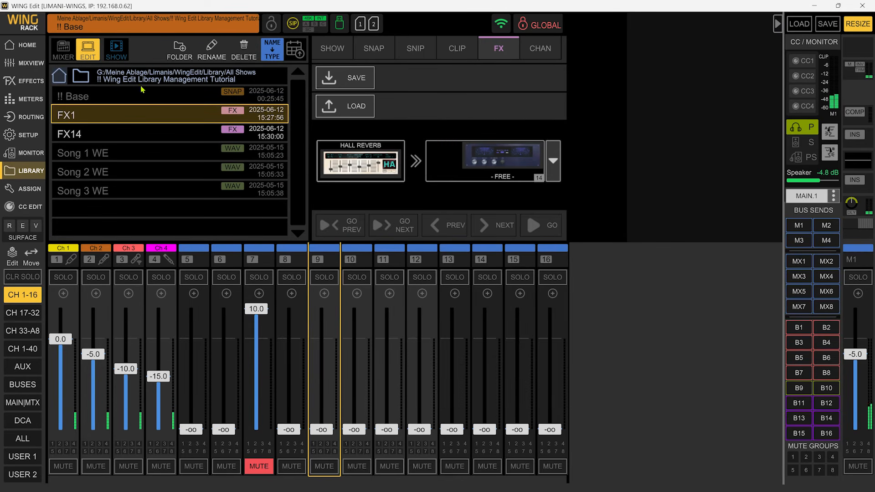
left_click(132, 135)
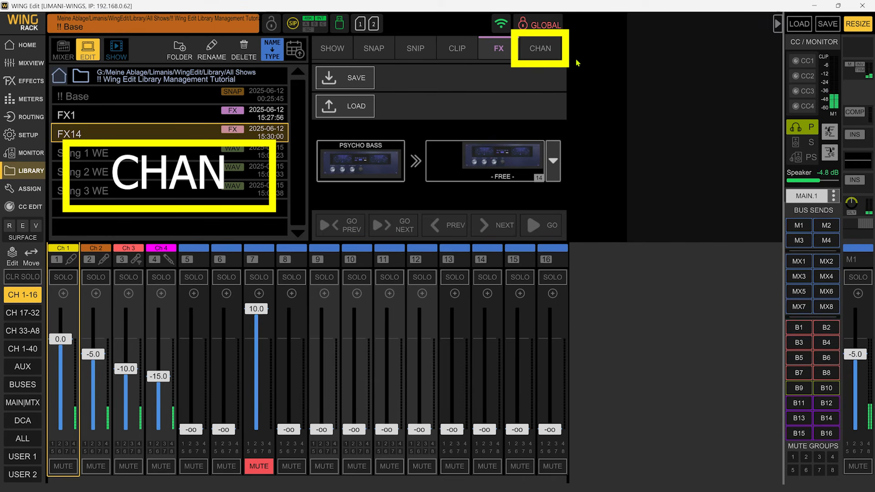
- In the channel library, choose channel 4 and save it as a channel preset named Ch 4
left_click(541, 56)
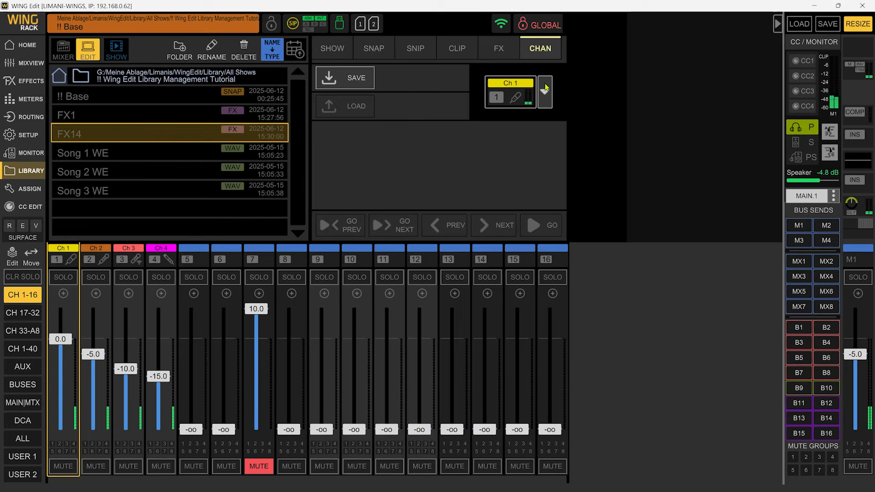
left_click(545, 92)
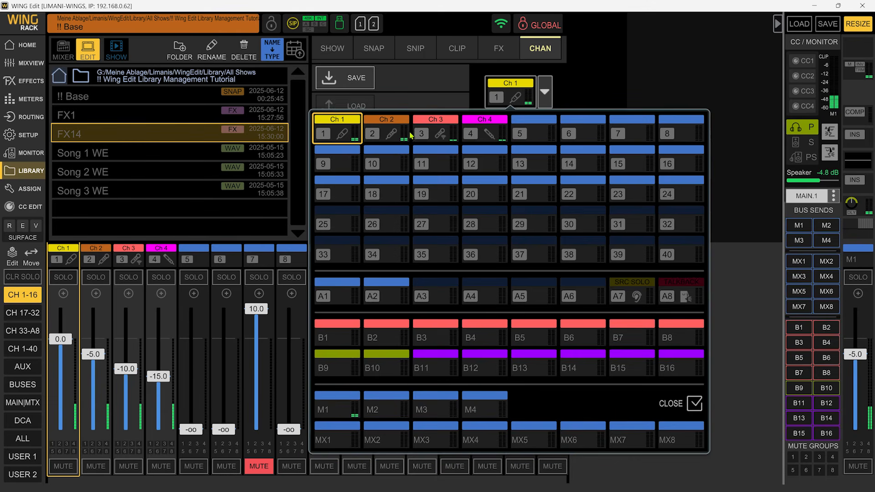
left_click(476, 130)
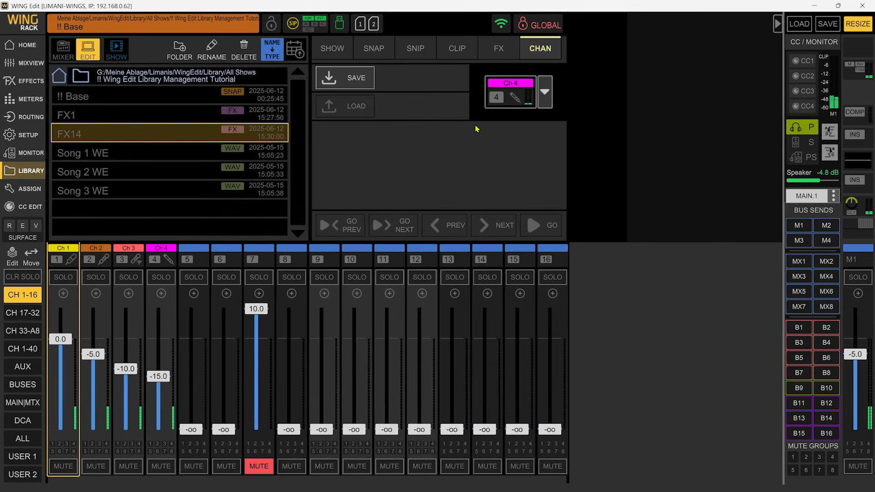
left_click(359, 85)
left_click(283, 134)
key("BackSpace")
type("4")
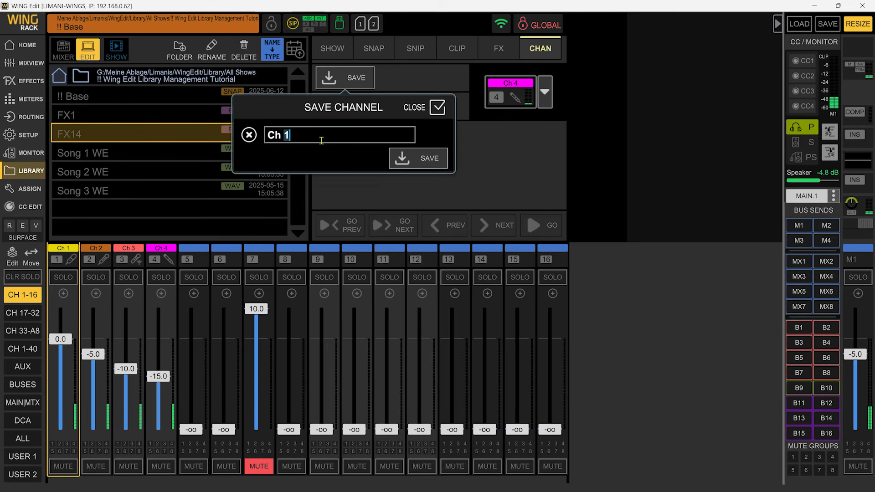
key("Return")
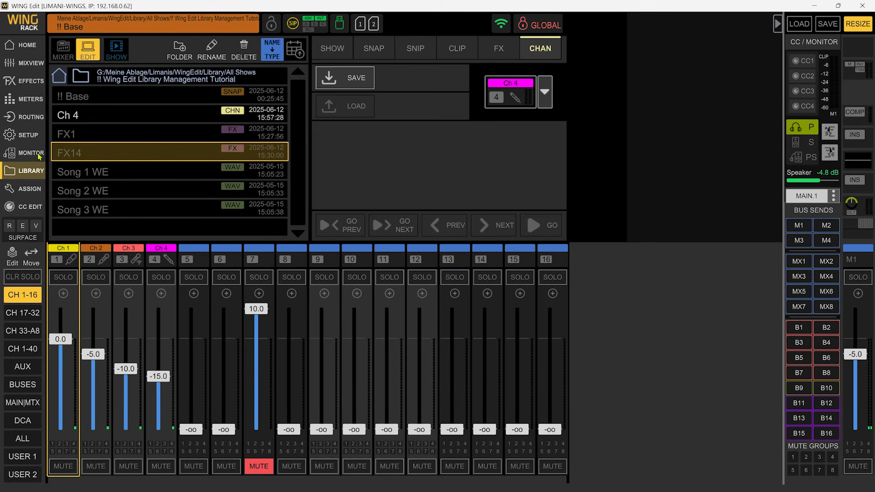
- Select the Ch 4 preset to view its recall scope and look through the selectable channels
left_click(96, 120)
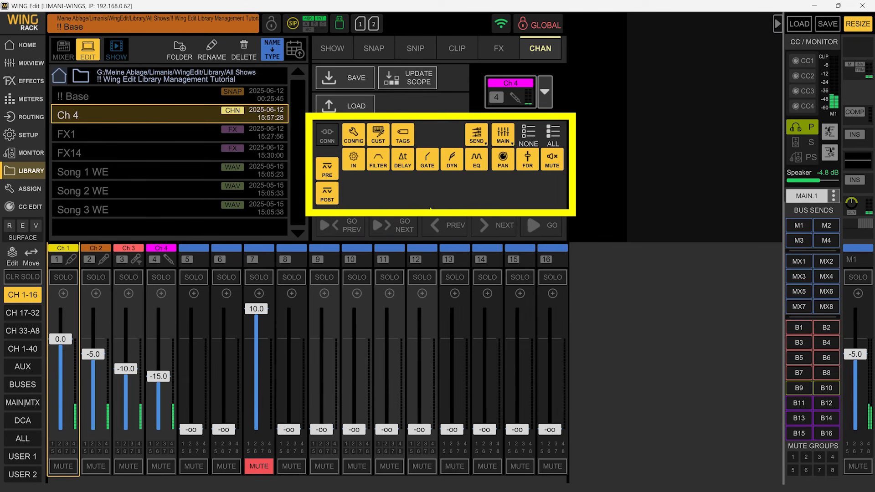
left_click(540, 89)
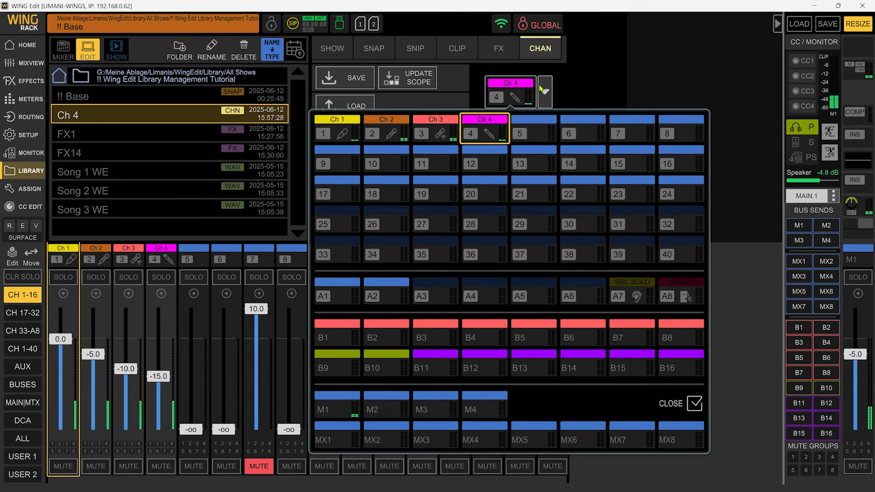
left_click(542, 90)
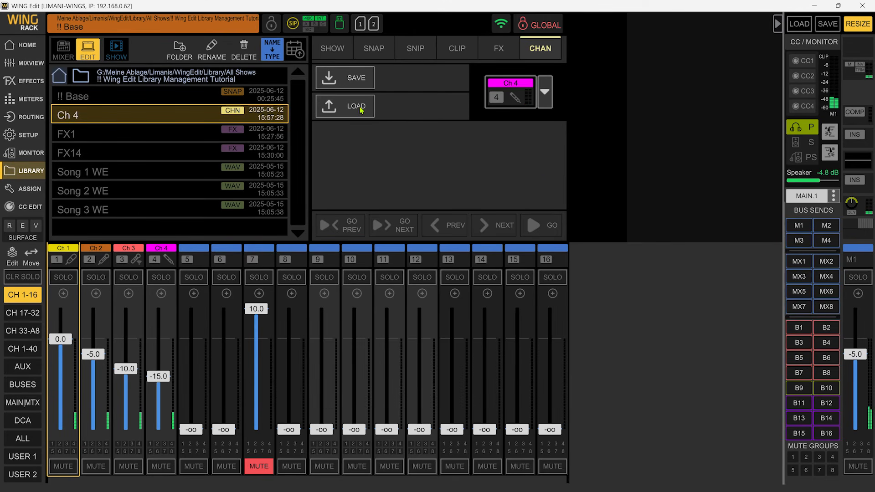
- Choose channel 3 and save it as a channel preset named Ch 3
left_click(543, 93)
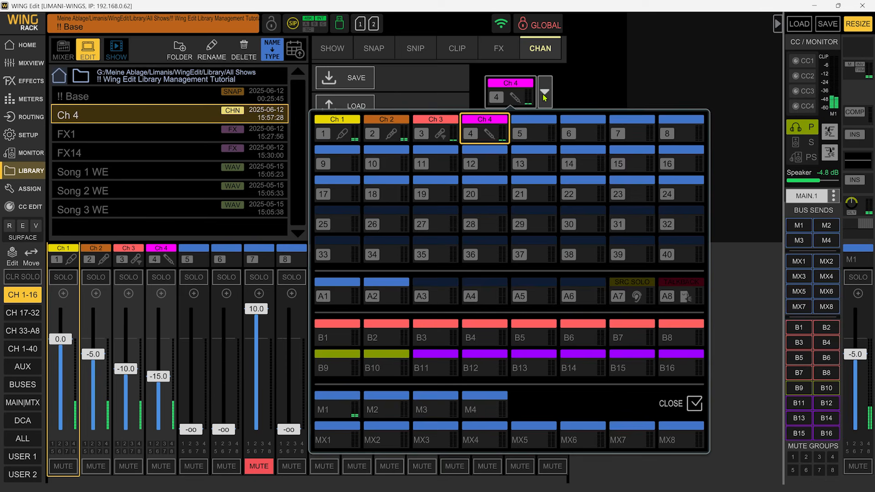
left_click(438, 129)
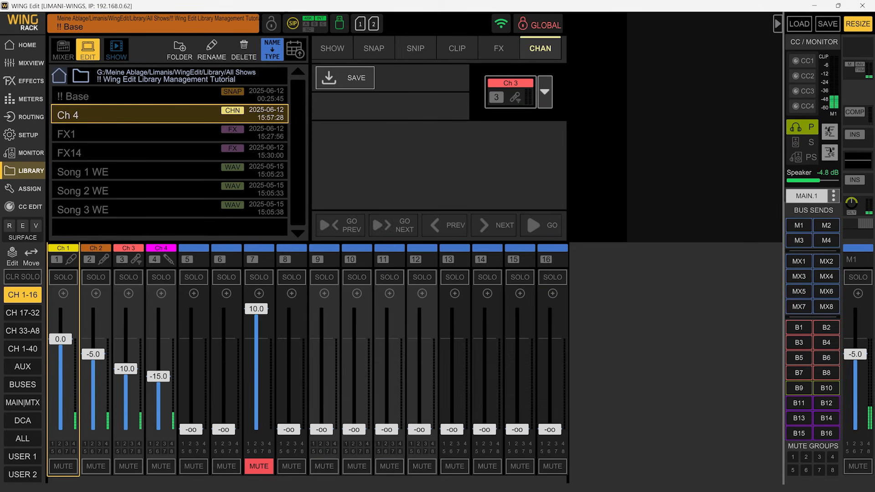
left_click(349, 81)
left_click(318, 136)
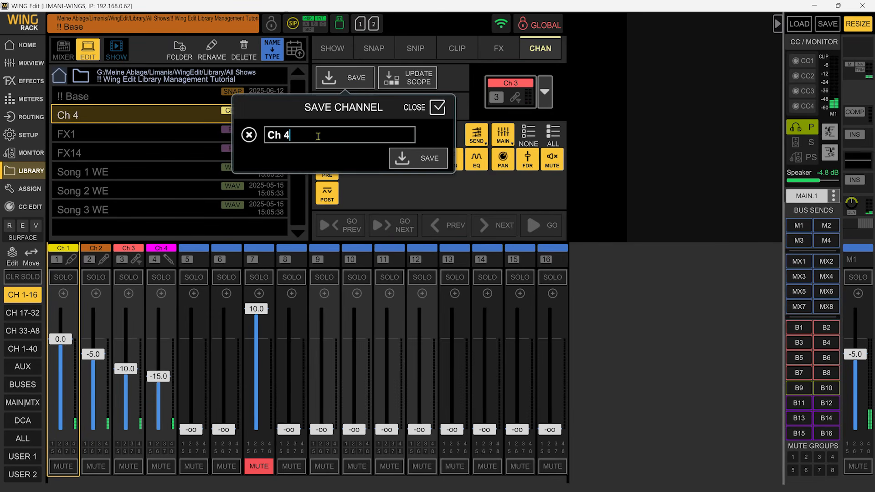
key("BackSpace")
type("3")
left_click(440, 164)
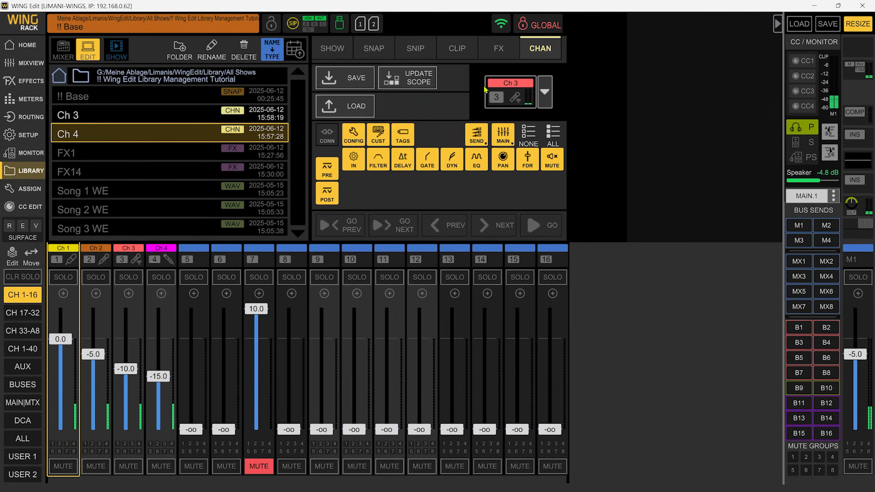
- Load the Ch 4 preset into channel 5 with the fader (FDR) excluded from the scope
scroll(531, 94, "down", 2)
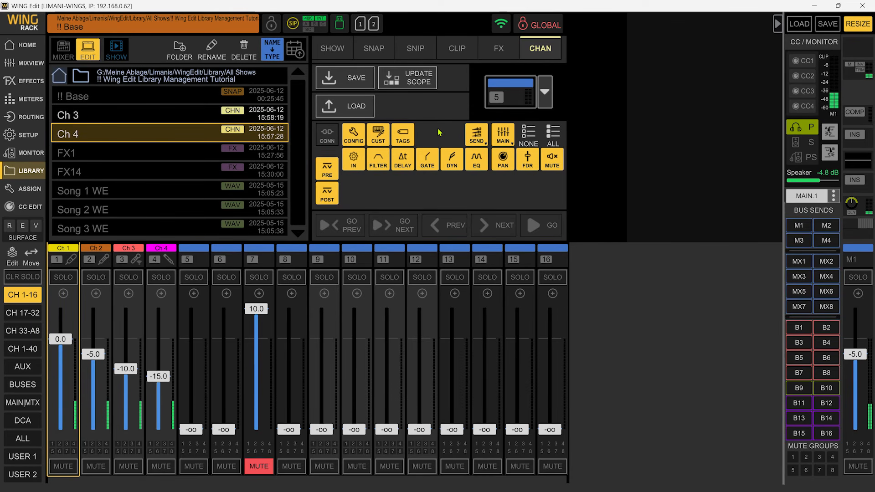
left_click(529, 166)
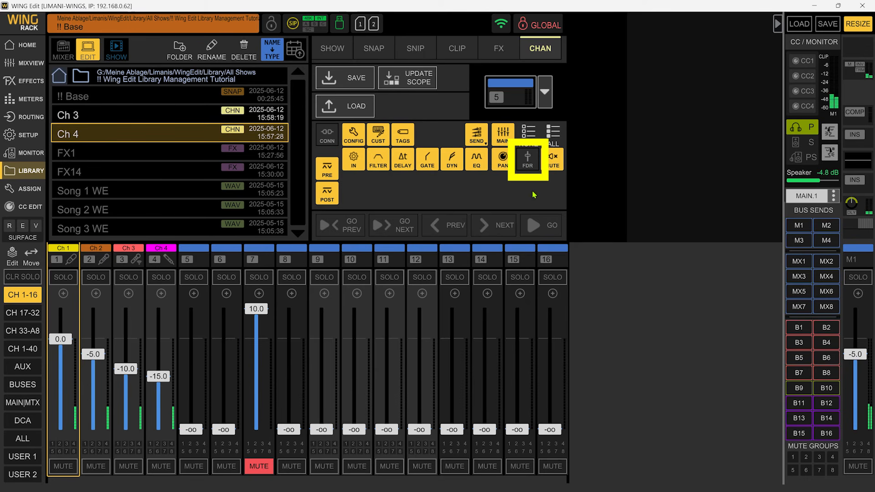
left_click(350, 106)
left_click(382, 178)
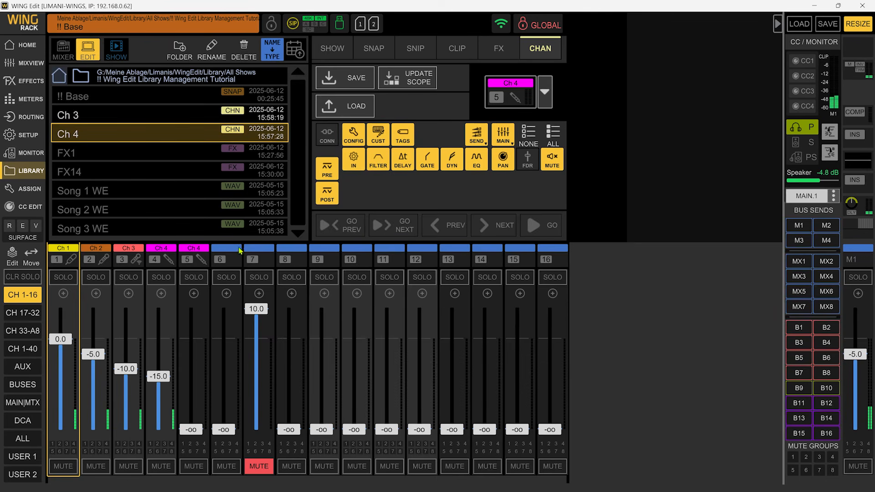
- Select channel 5, include the fader (FDR) in the scope, and reselect the Ch 4 preset to reload its stored scope
left_click(203, 255)
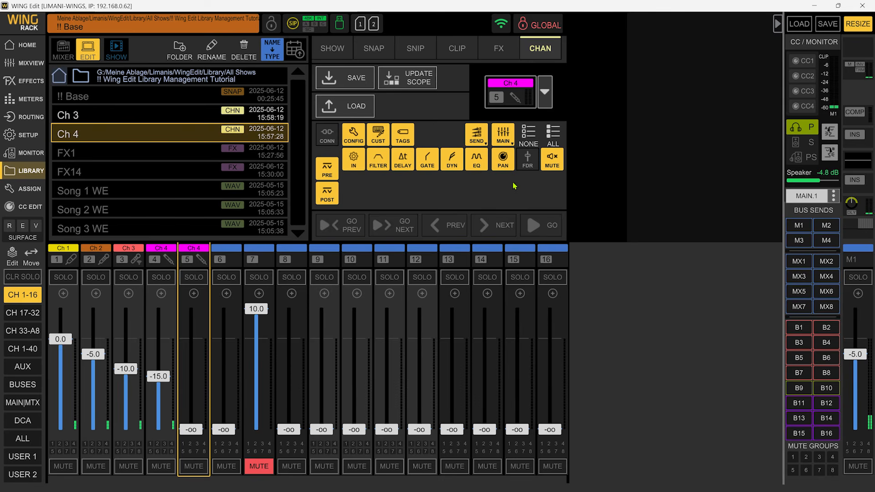
left_click(525, 162)
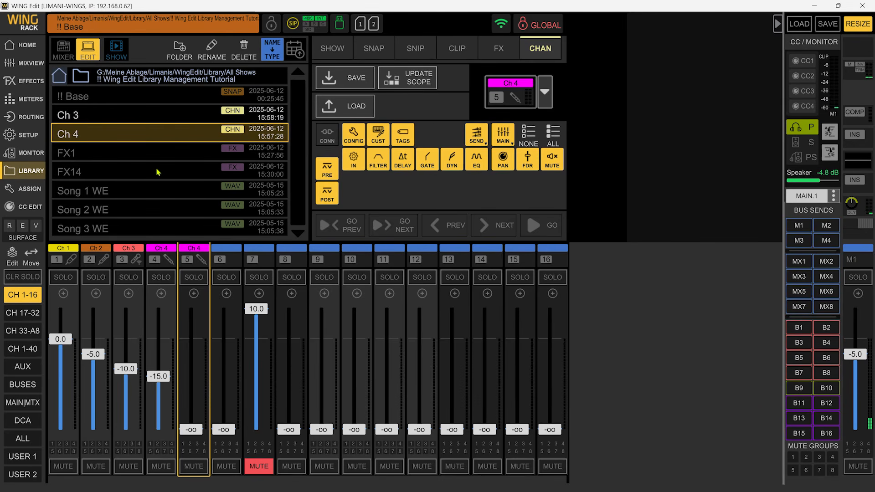
left_click(157, 153)
left_click(164, 133)
- Exclude the fader (FDR) from the Ch 4 preset, update its stored scope, and reselect the preset to check it
left_click(534, 167)
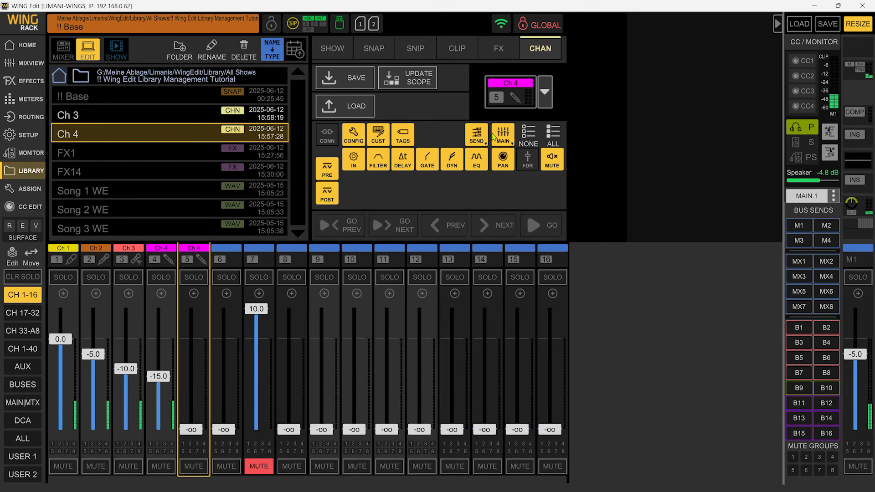
left_click(423, 80)
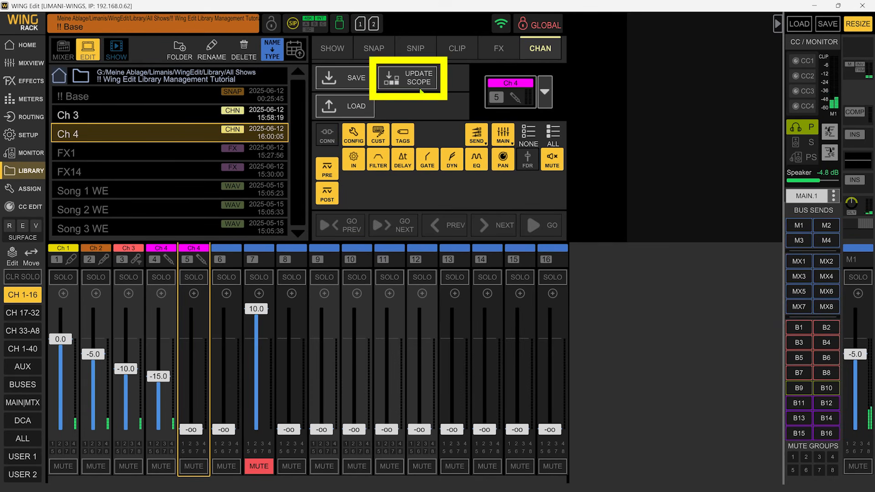
left_click(420, 89)
left_click(165, 154)
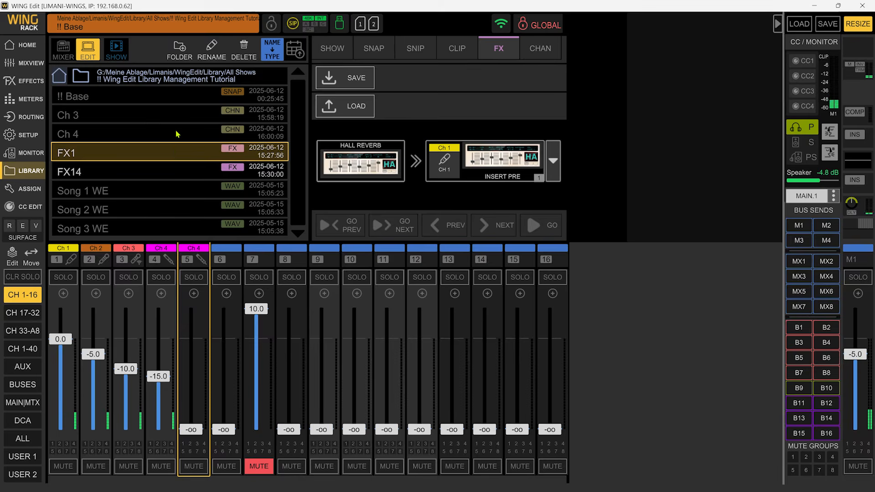
left_click(178, 134)
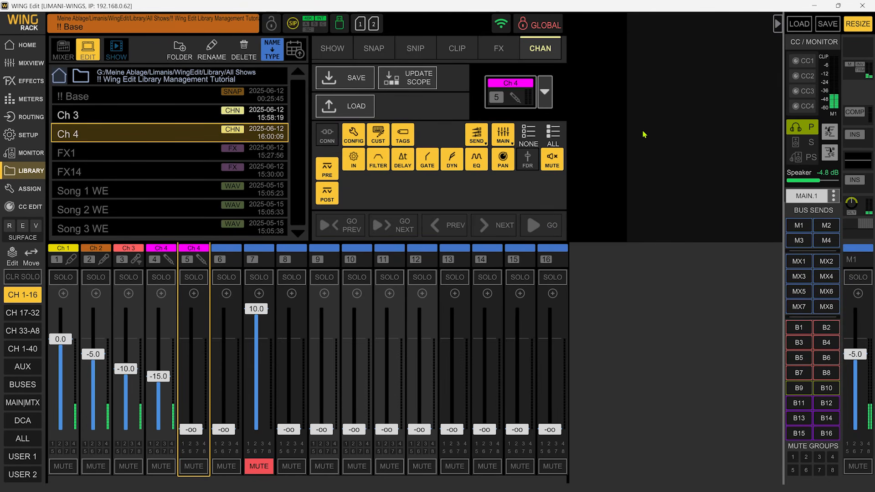
- Switch to File Explorer, open Ch 4.chn in Notepad++ and format its JSON content for reading
key("alt+Tab")
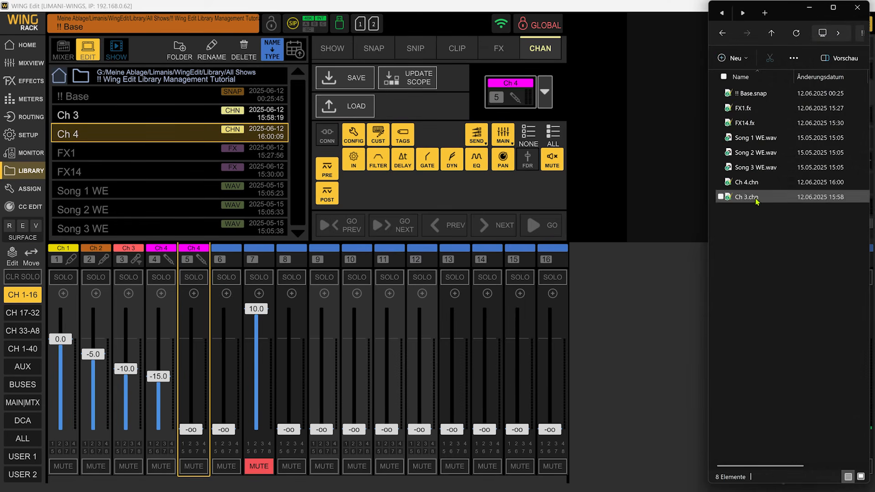
double_click(747, 182)
key("ctrl+alt+shift+m")
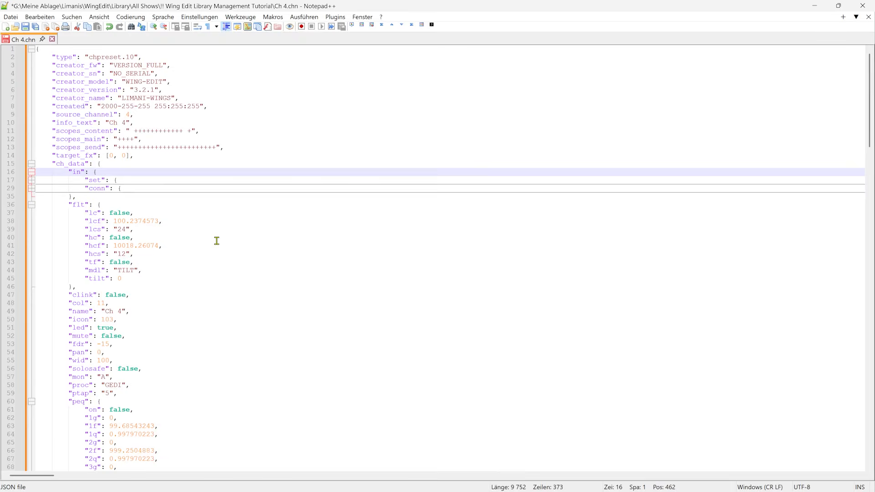
scroll(7, 205, "down", 4)
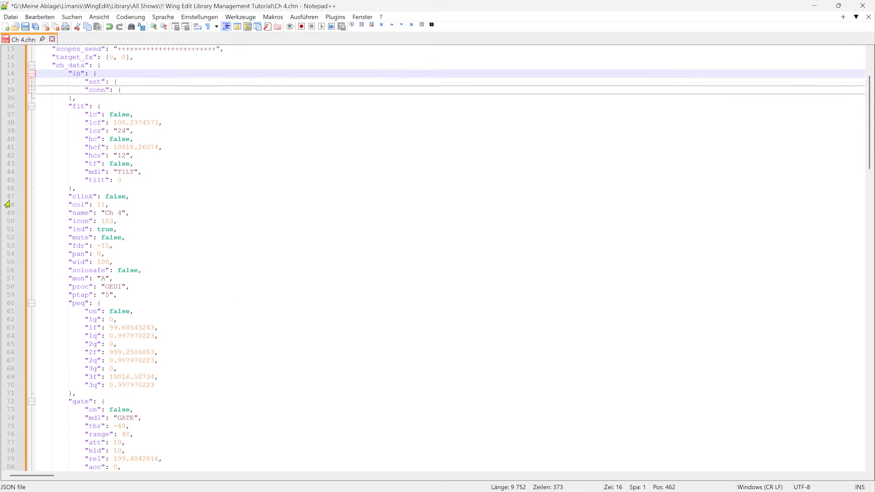
scroll(217, 229, "down", 10)
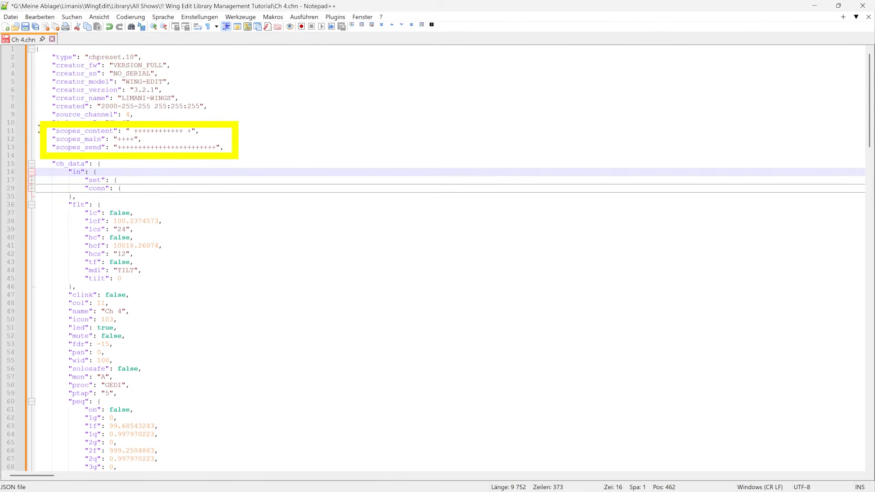
- Examine the scopes_content, scopes_main and scopes_send lines of the Ch 4 preset file, and switch back to WING Edit
left_click(39, 131)
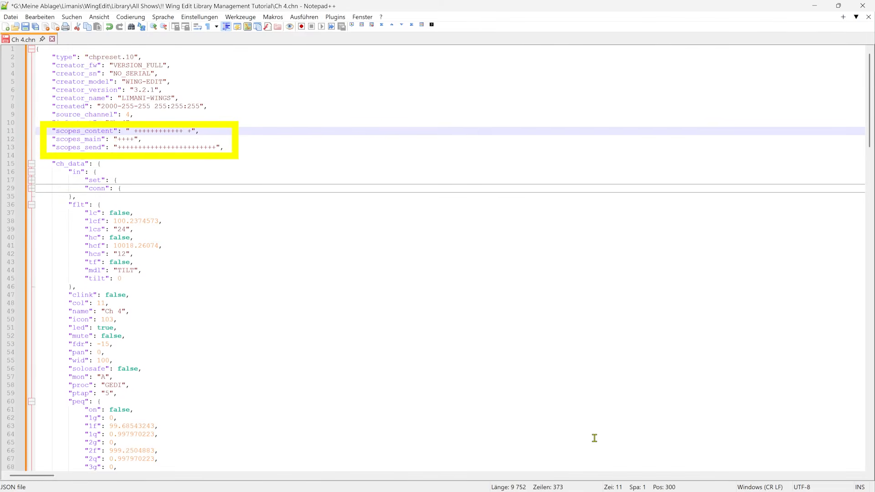
key("Down")
key("Down")
key("Up")
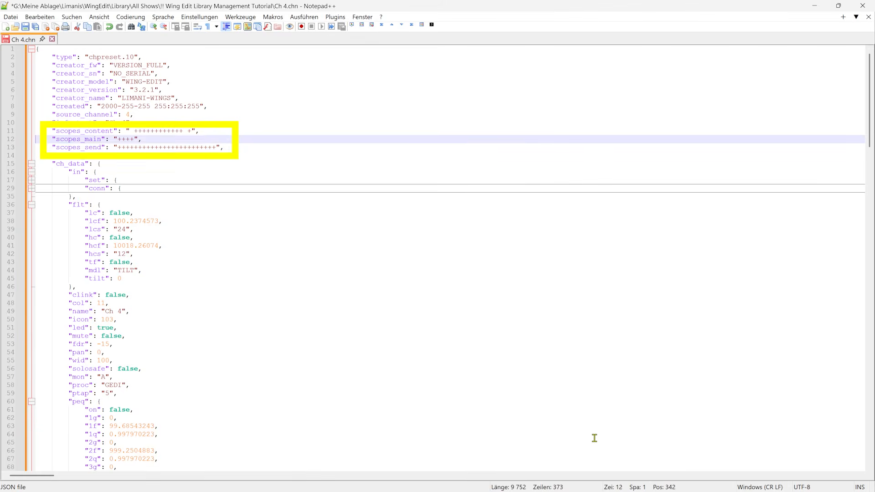
key("Up")
key("Up")
key("Down")
key("Down")
key("Down")
key("Up")
key("Up")
key("Down")
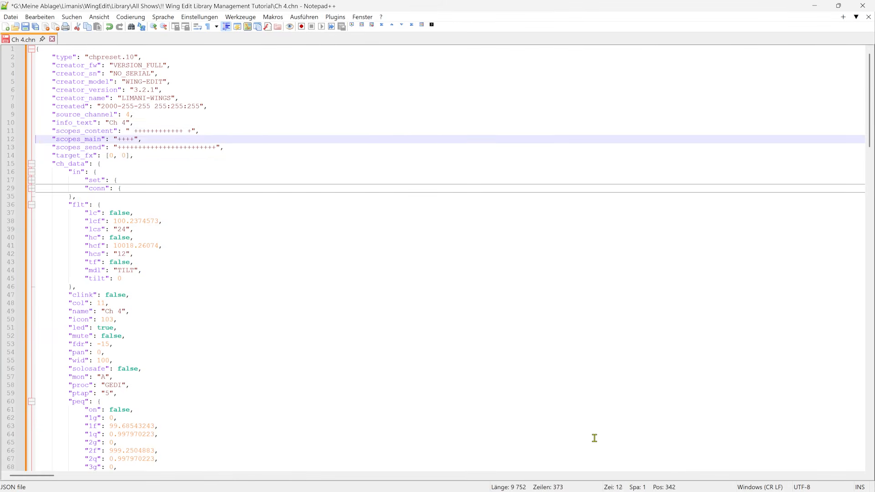
key("Down")
key("Up")
key("Up")
key("Up")
key("alt+Tab")
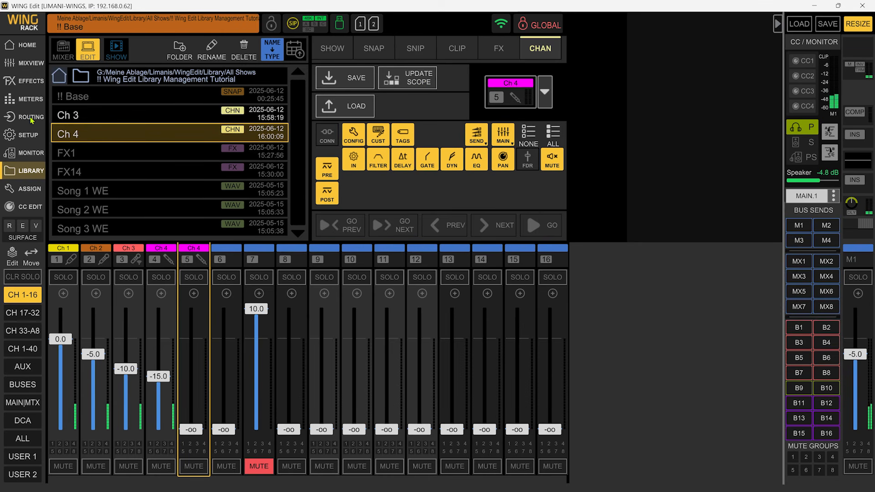
- Save channel 1 as a channel preset named Ch 1 and display the preset's FX assignment
left_click(72, 259)
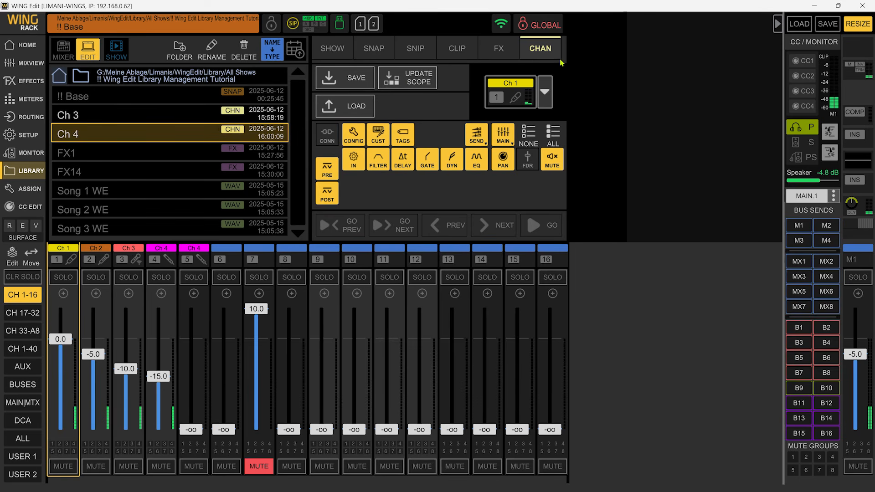
left_click(354, 76)
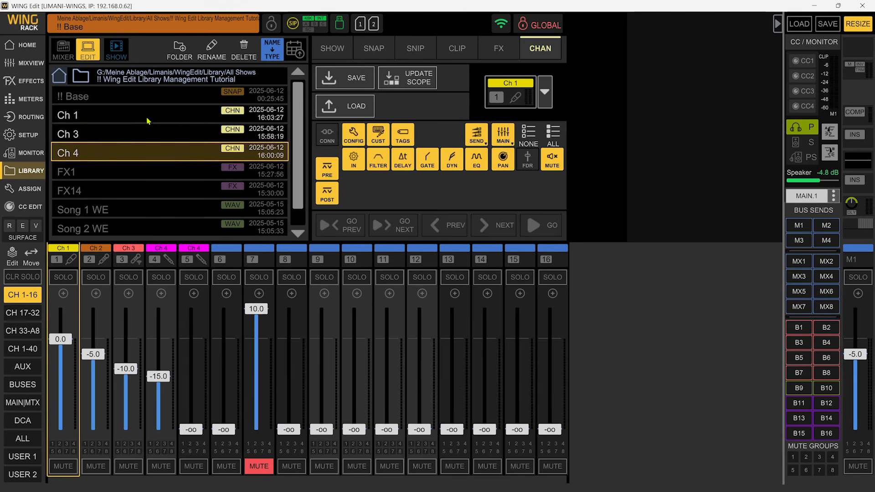
left_click(147, 119)
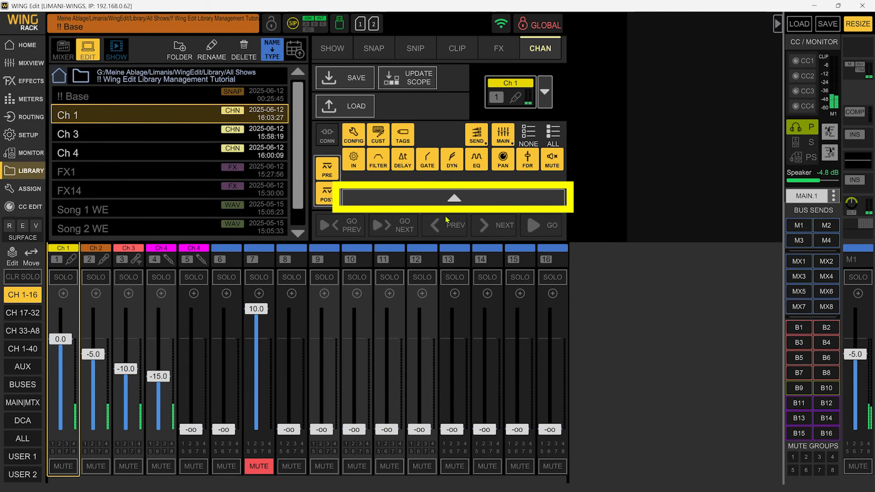
left_click(460, 200)
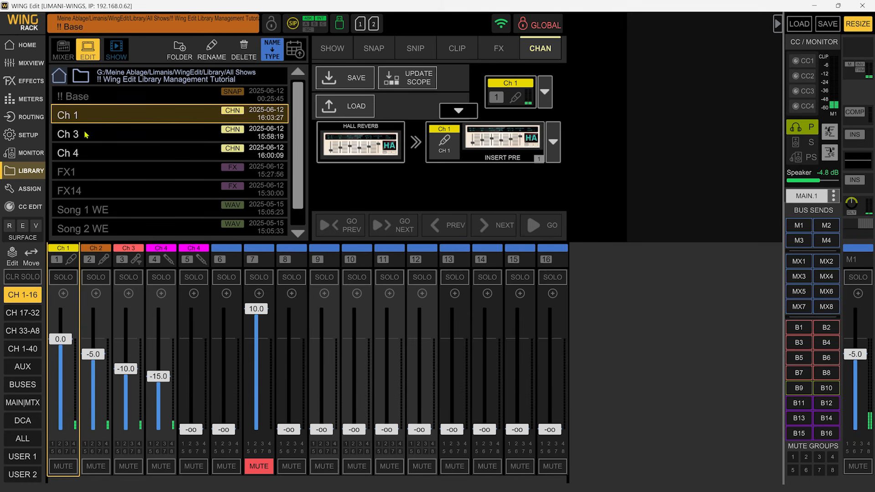
- On channel 3, assign FX3 (Vintage Plate) to the pre insert and FX4 (Blue Plate) to the post insert
left_click(128, 256)
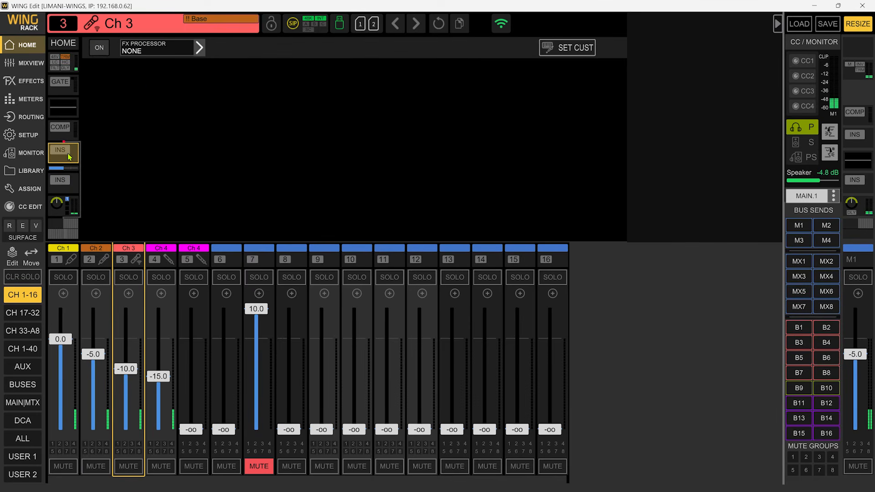
left_click(69, 157)
left_click(154, 52)
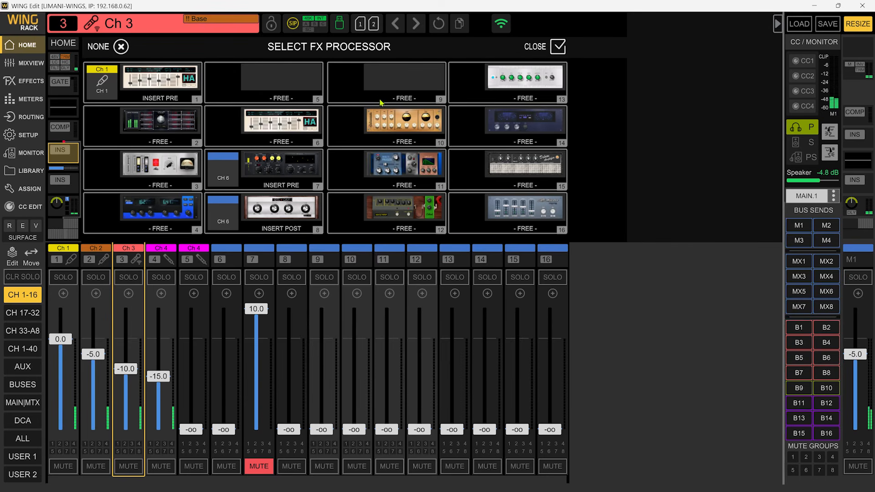
left_click(143, 172)
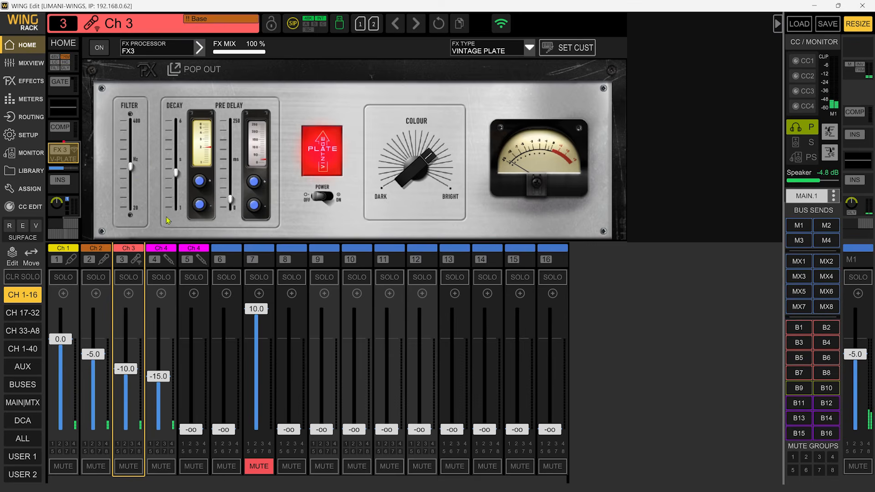
left_click(63, 184)
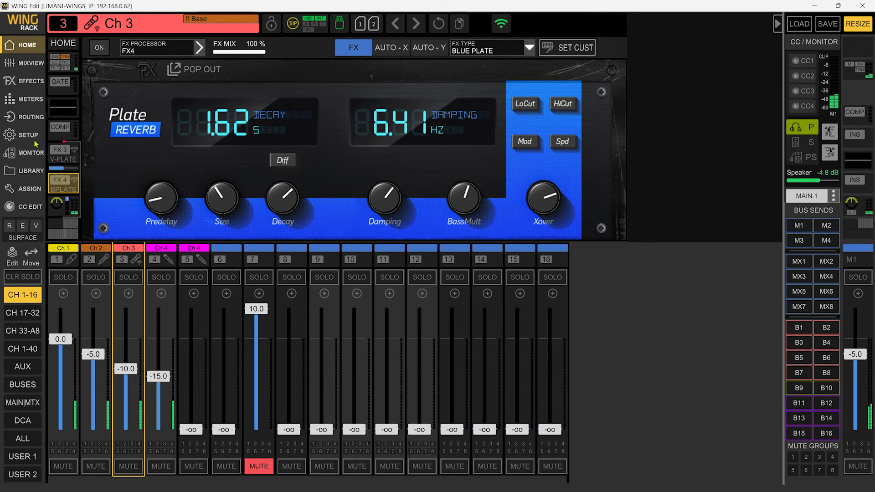
- In the channel library, save channel 3 again as Ch 3, overwriting the existing preset
left_click(42, 172)
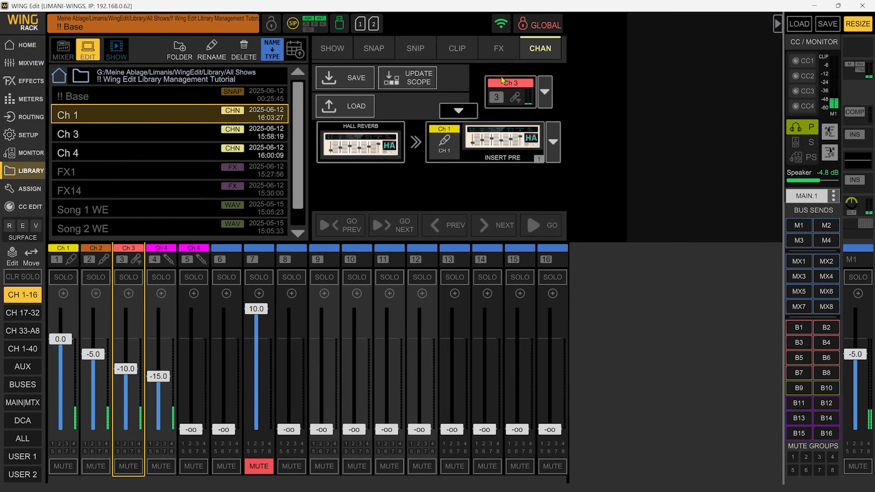
left_click(357, 82)
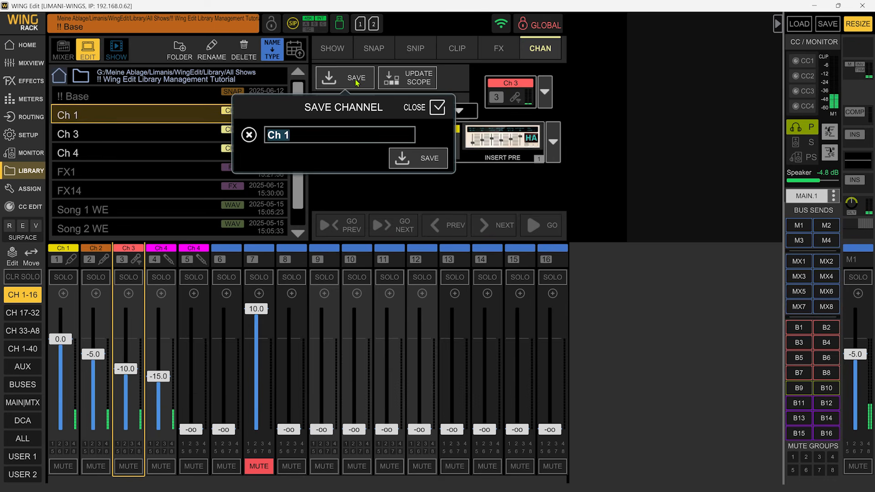
type("Ch 3")
key("Return")
left_click(381, 178)
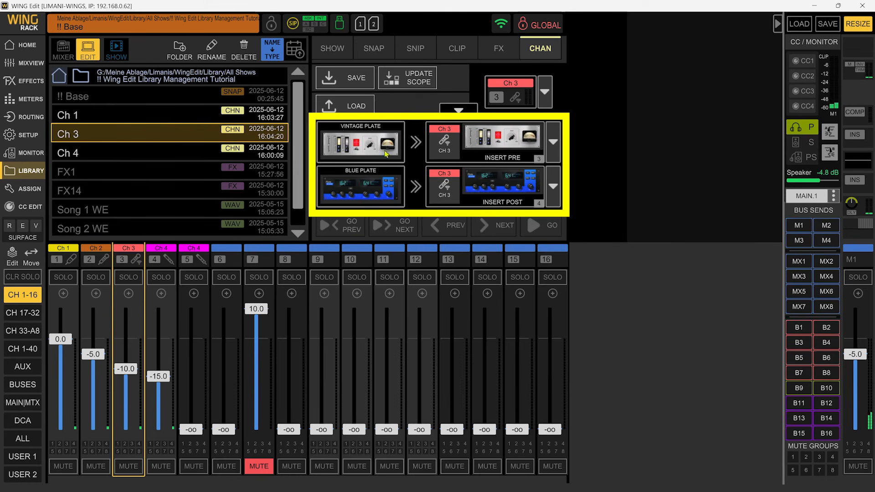
- Check the target processors for the Ch 3 preset's Vintage Plate, and set its Blue Plate target to no FX
left_click(551, 146)
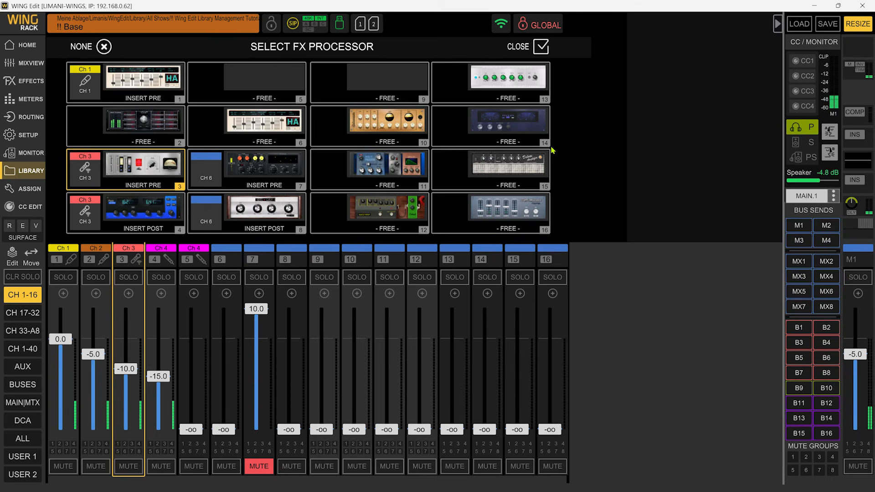
left_click(525, 54)
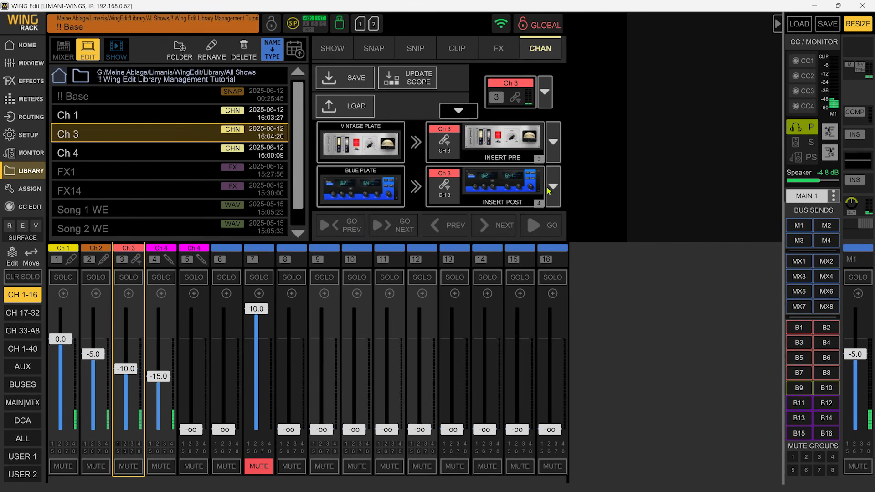
left_click(552, 185)
left_click(107, 44)
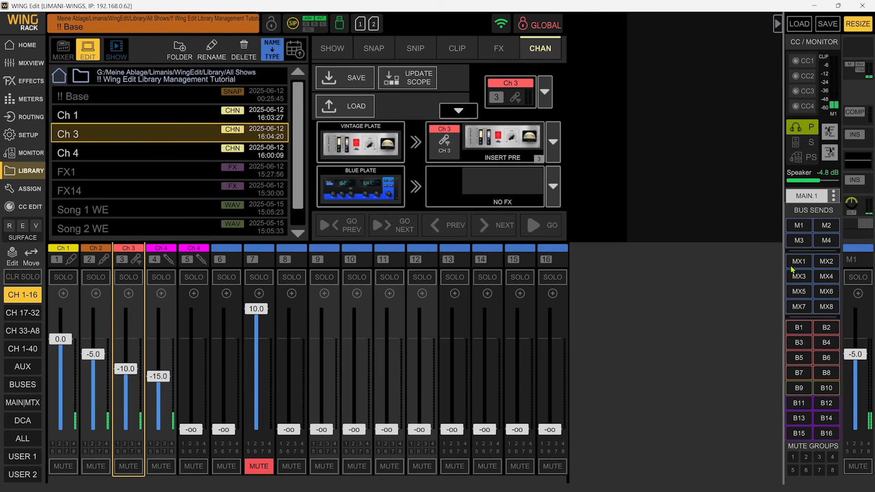
- Review the Ch 3 preset's recall scope, its FX assignments and the target choices for the Vintage Plate
left_click(458, 110)
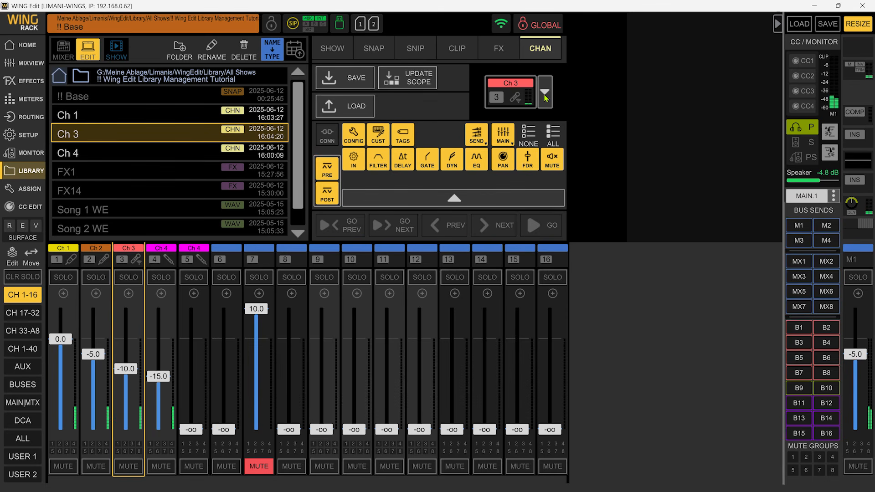
left_click(468, 204)
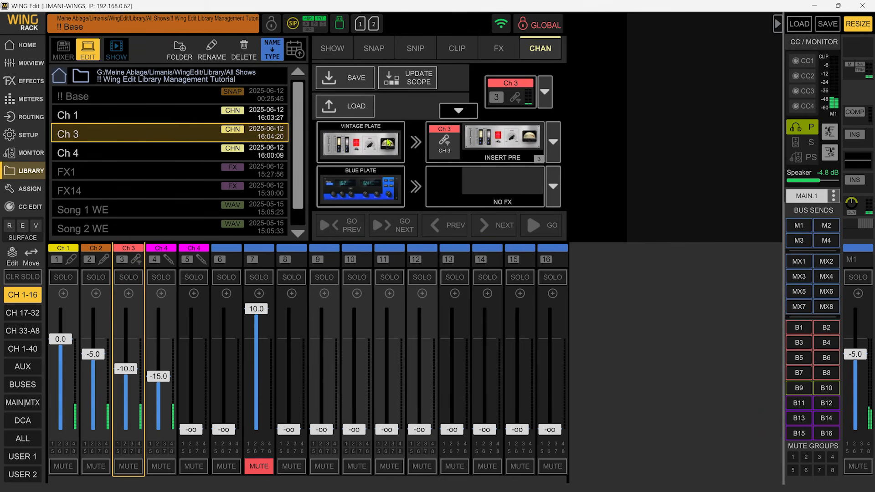
left_click(553, 145)
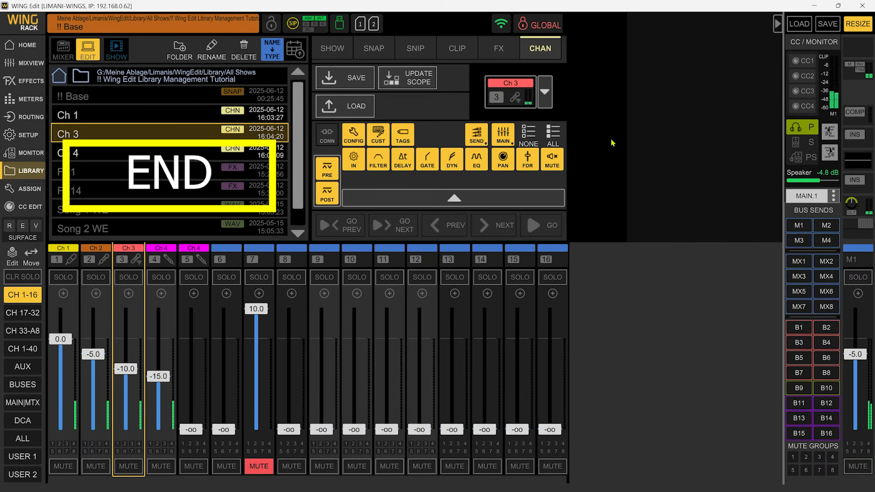